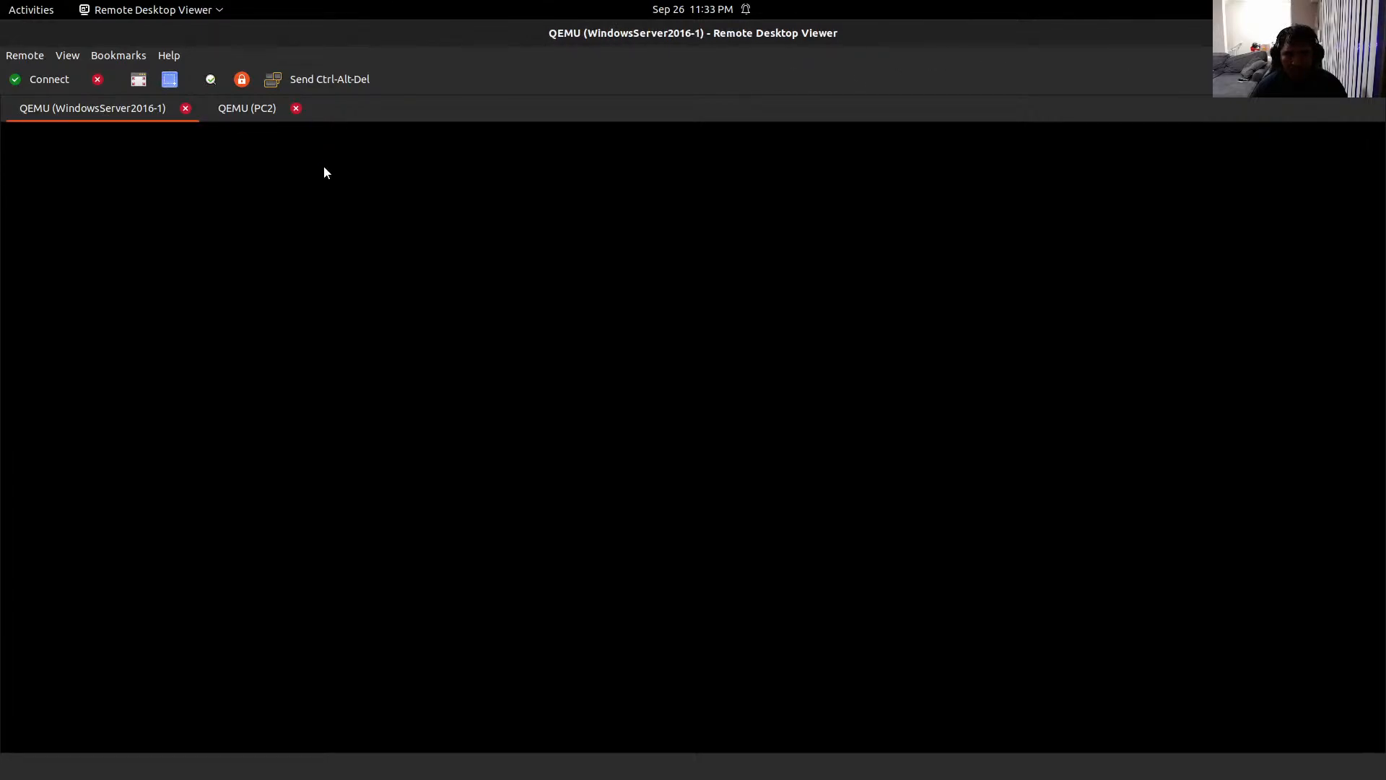
Step: Switch to the advancedlan project in GNS3 and examine its topology, including the AD/DNS/DHCP server, PCs, switches and routers
key(alt+Tab)
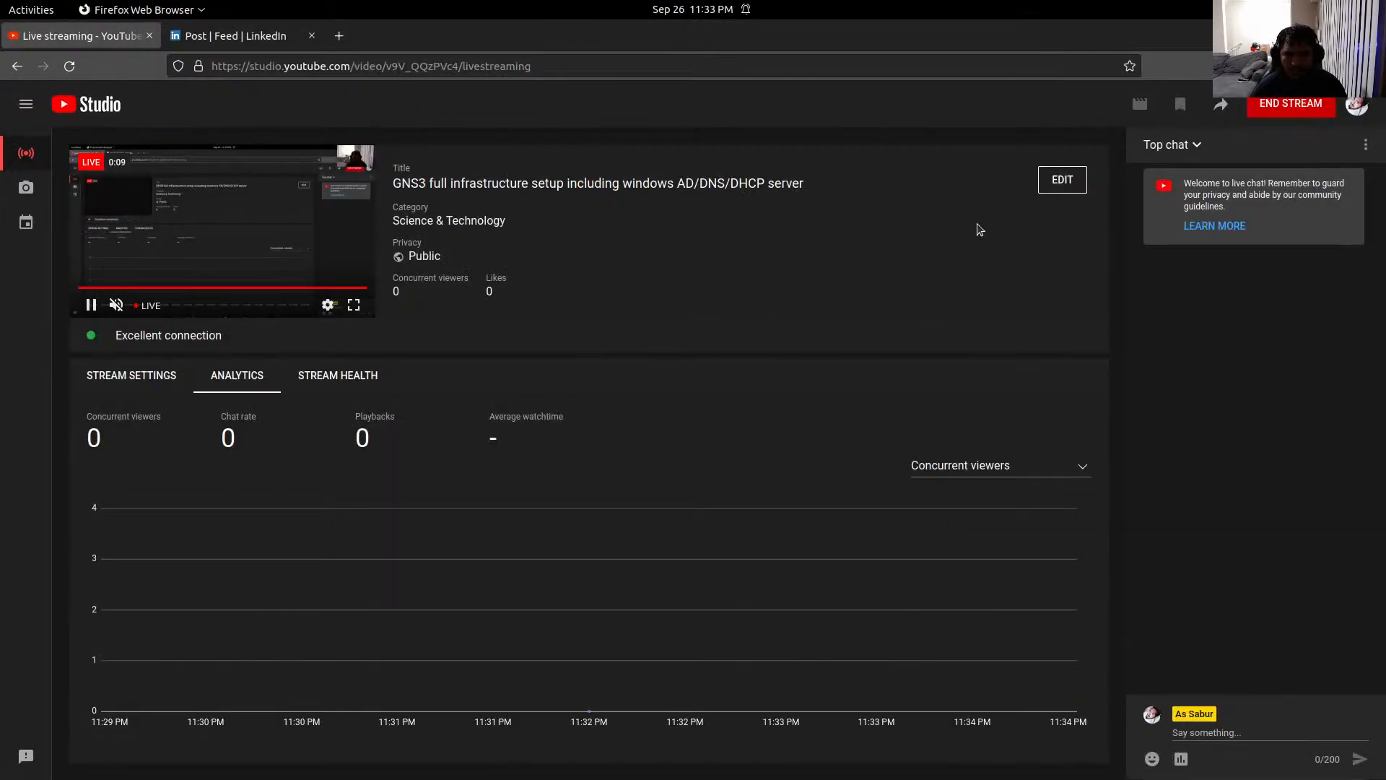
key(alt+Tab)
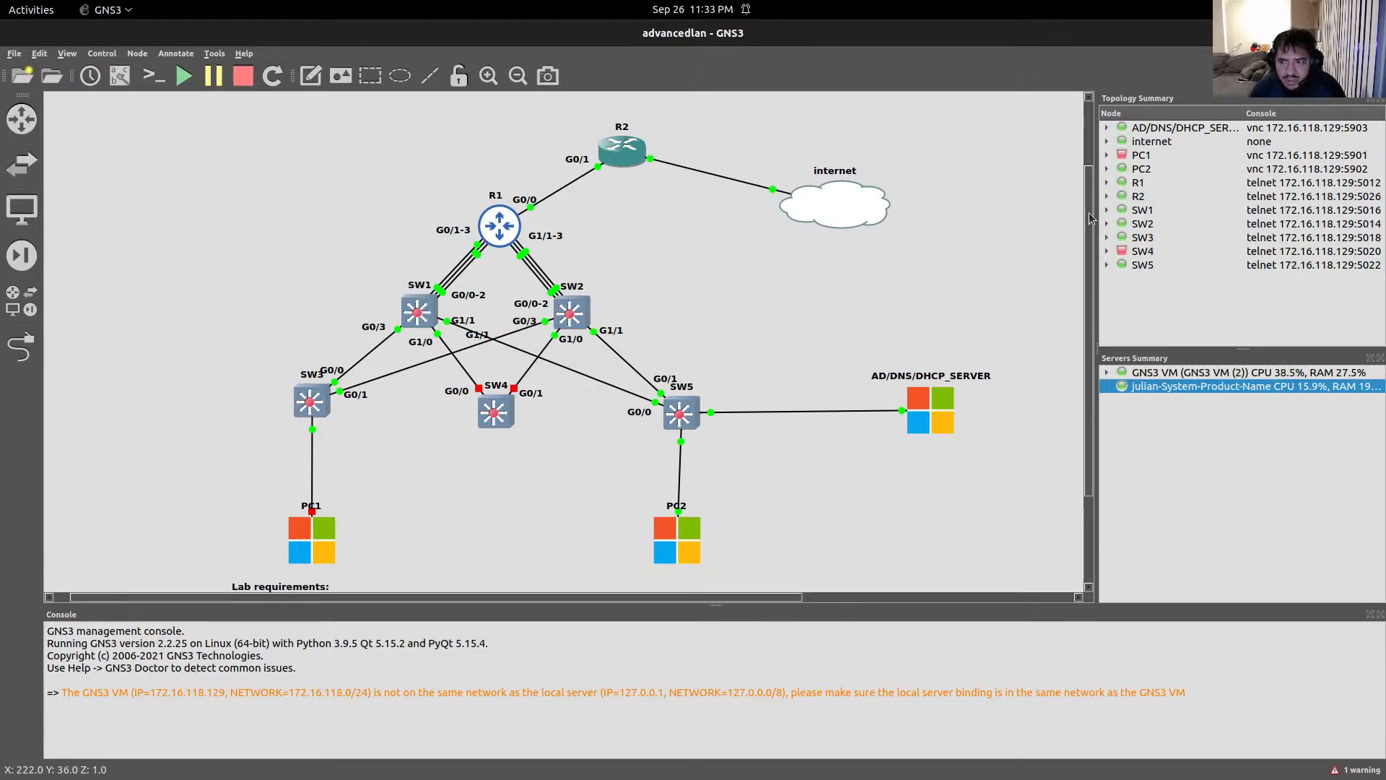
scroll(1094, 196, down, 3)
scroll(1092, 193, up, 4)
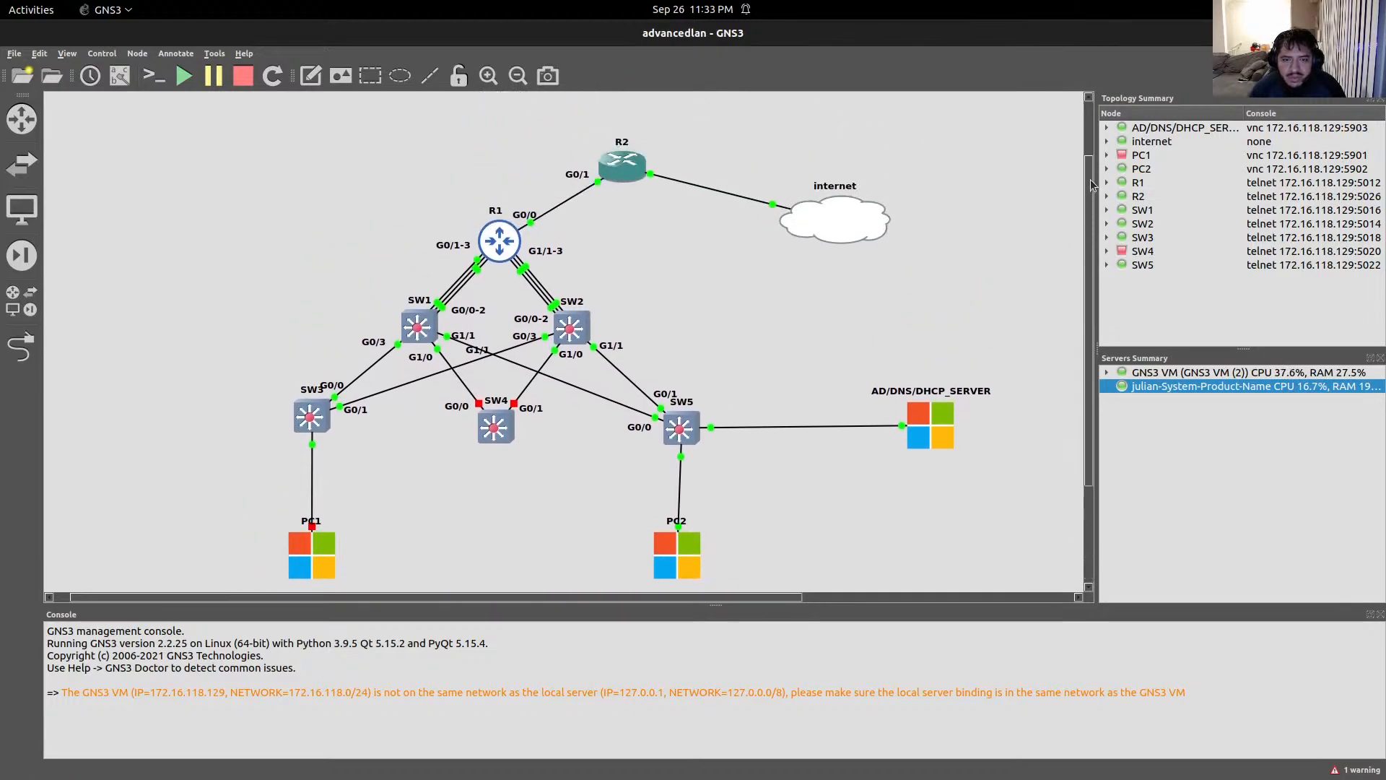
mouse_move(1092, 191)
mouse_down()
mouse_move(1091, 319)
mouse_move(1091, 129)
mouse_move(1079, 202)
mouse_up()
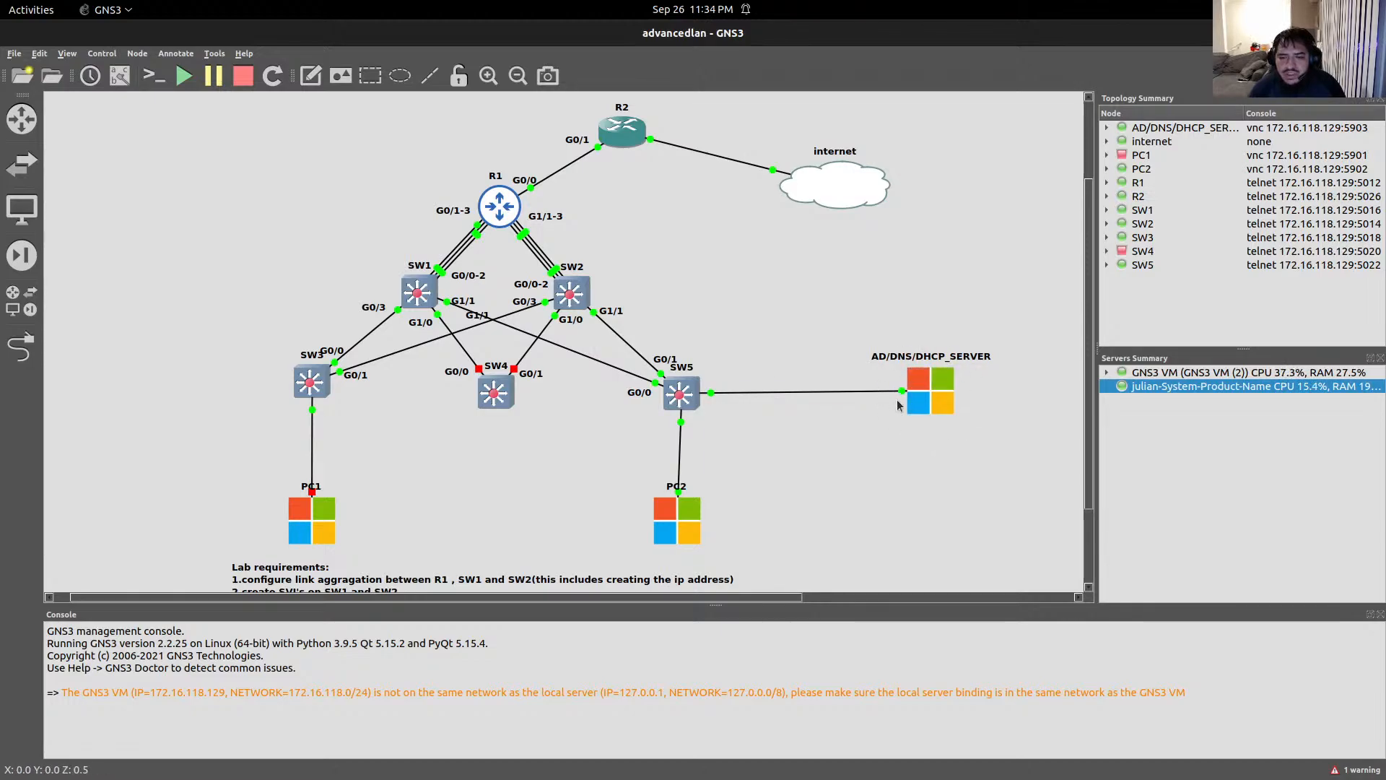
click(919, 388)
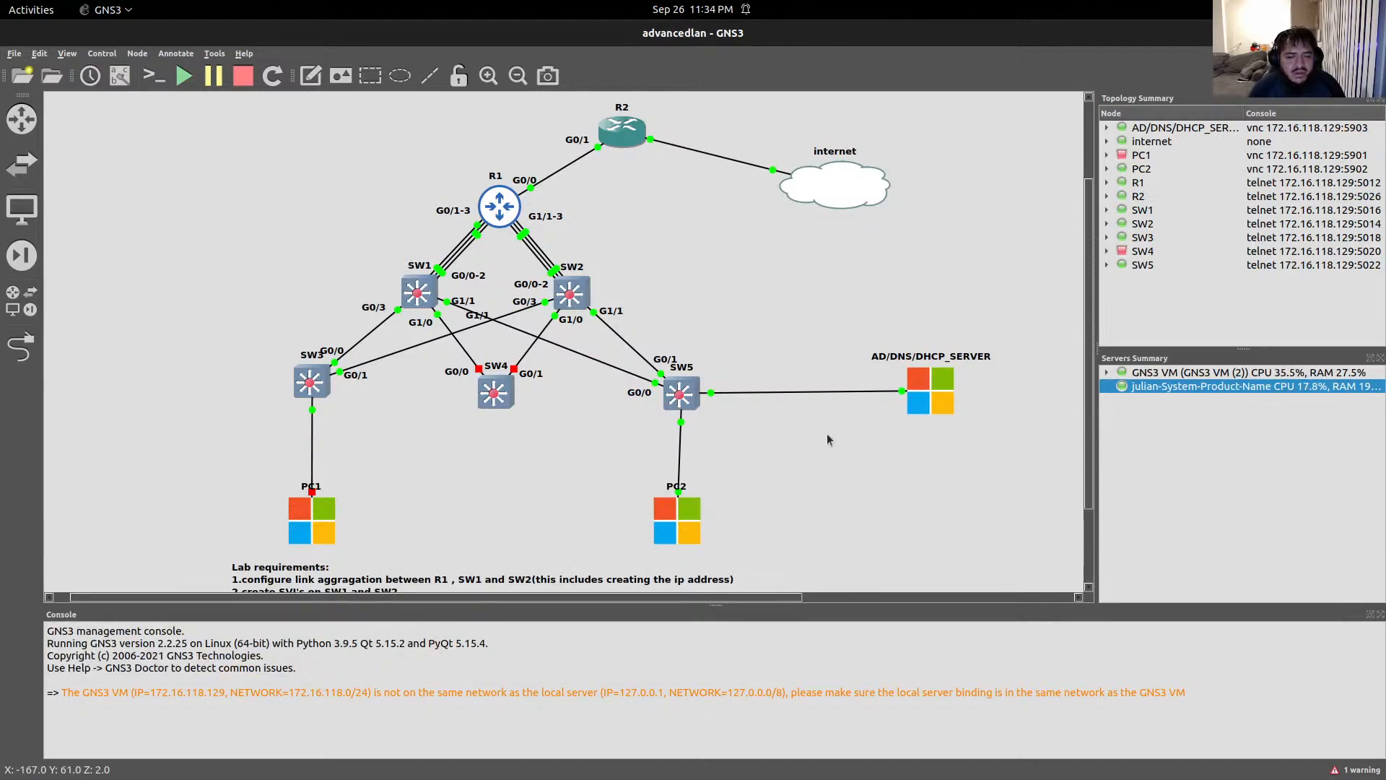
click(300, 539)
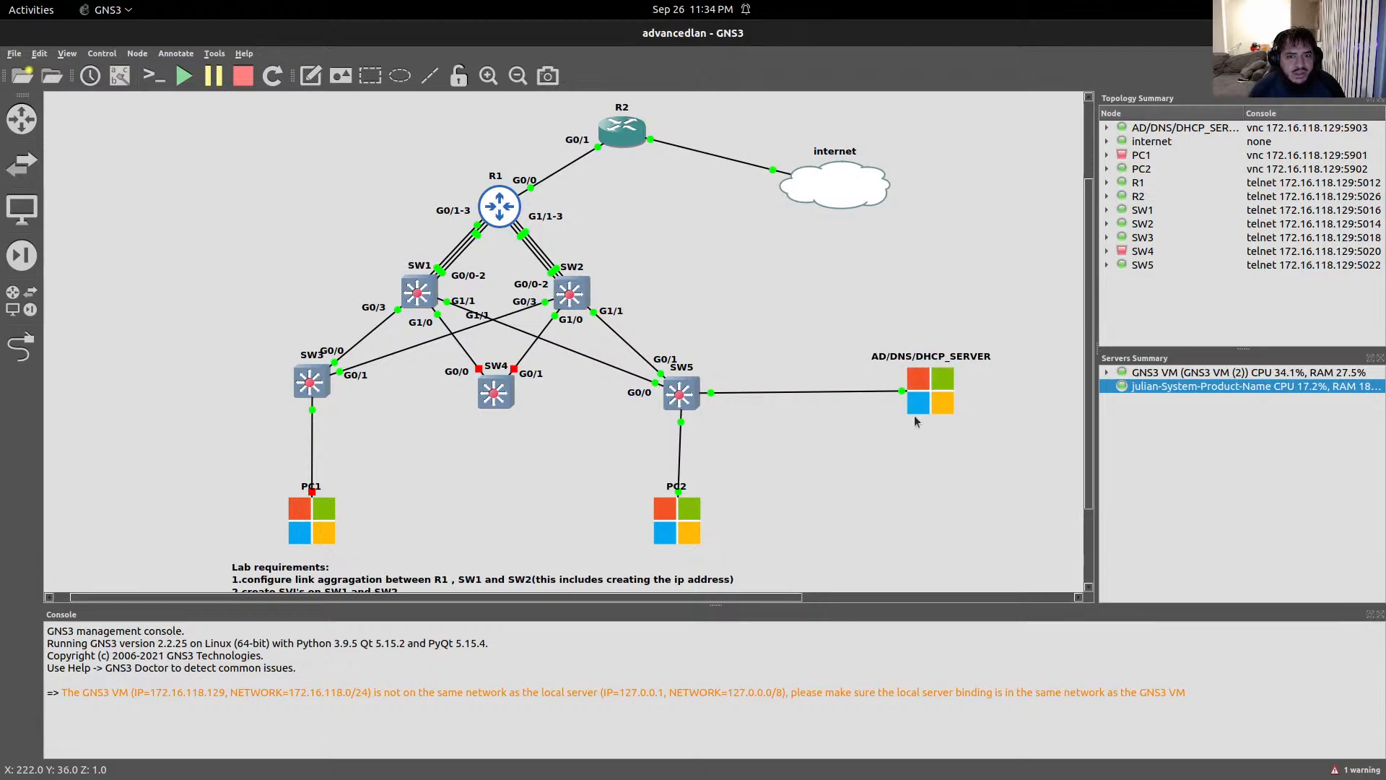
mouse_move(925, 394)
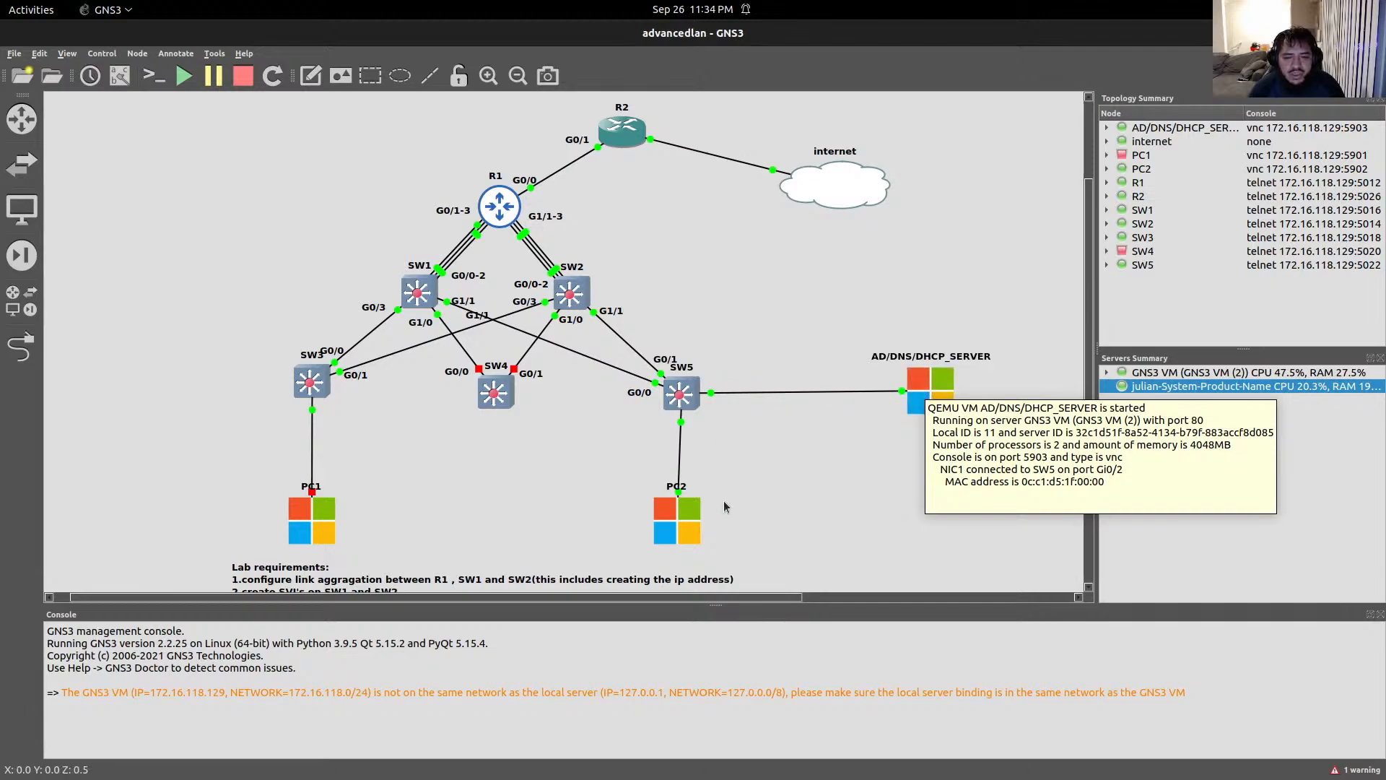
mouse_move(681, 521)
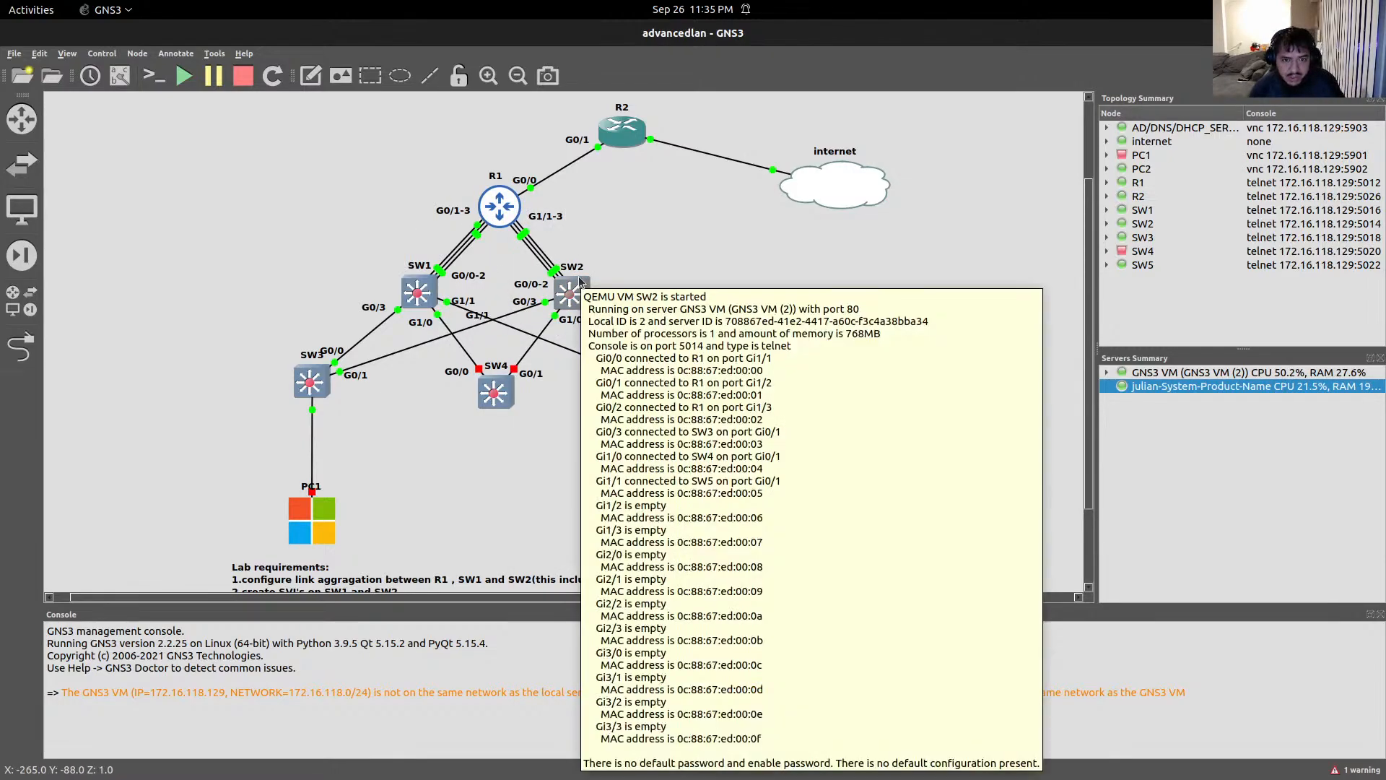
mouse_move(625, 124)
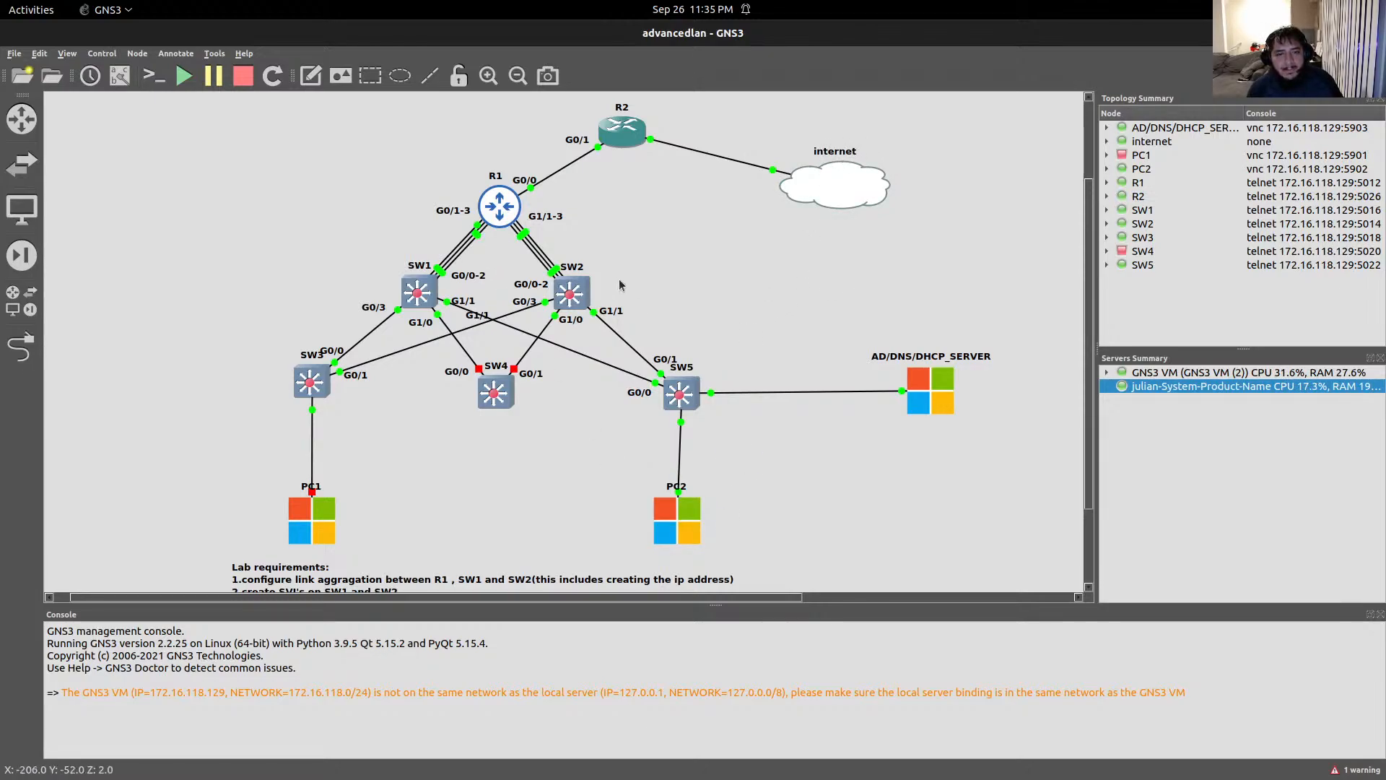
mouse_move(818, 747)
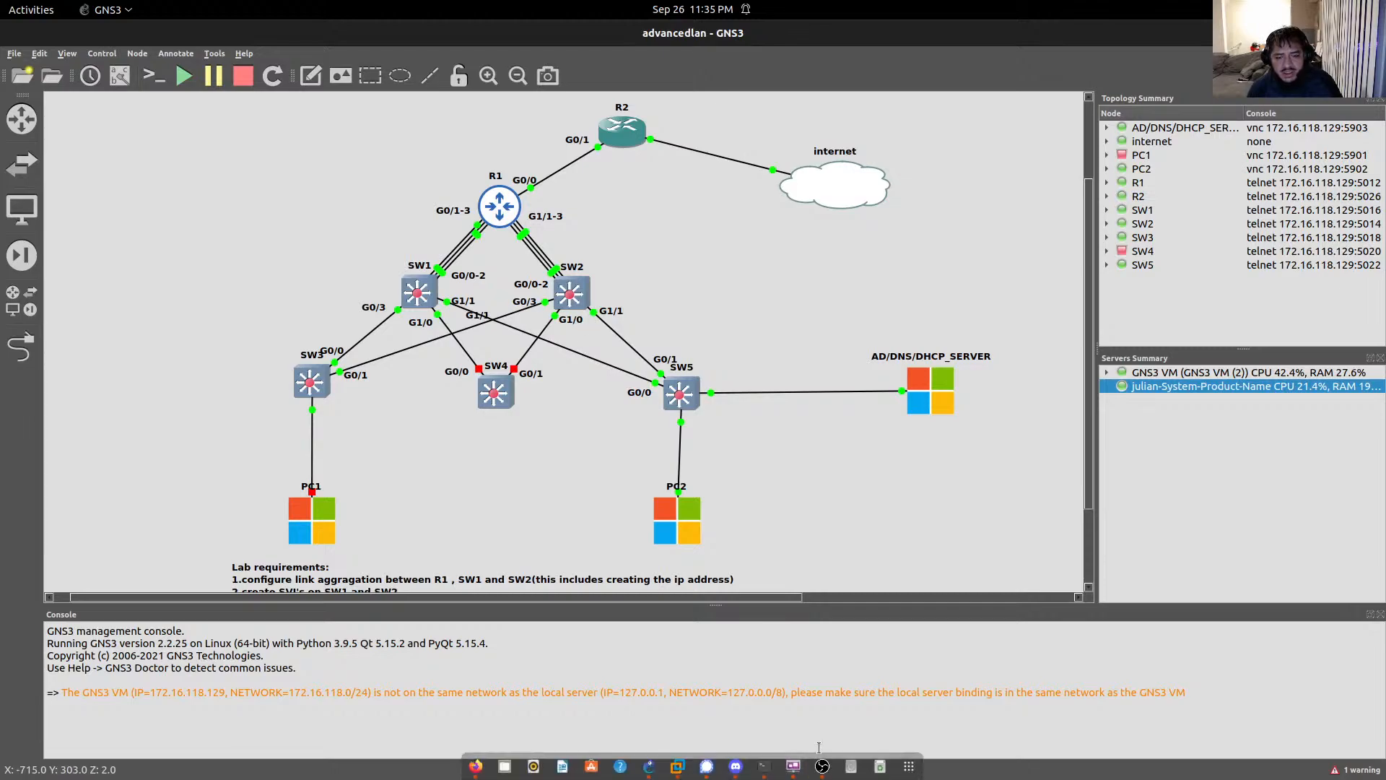
Step: Switch to the SW1 terminal console, start the session and enter privileged EXEC mode
key(alt+Tab)
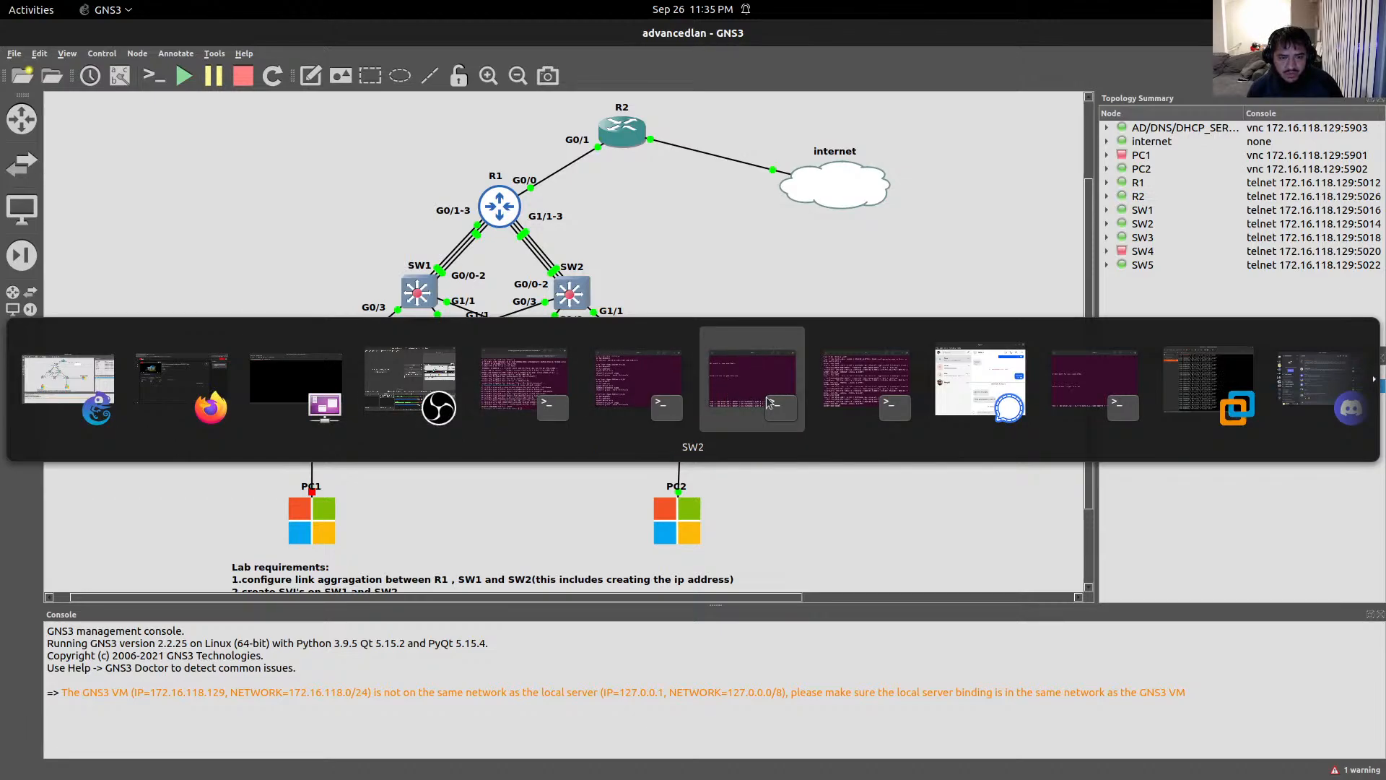
click(637, 379)
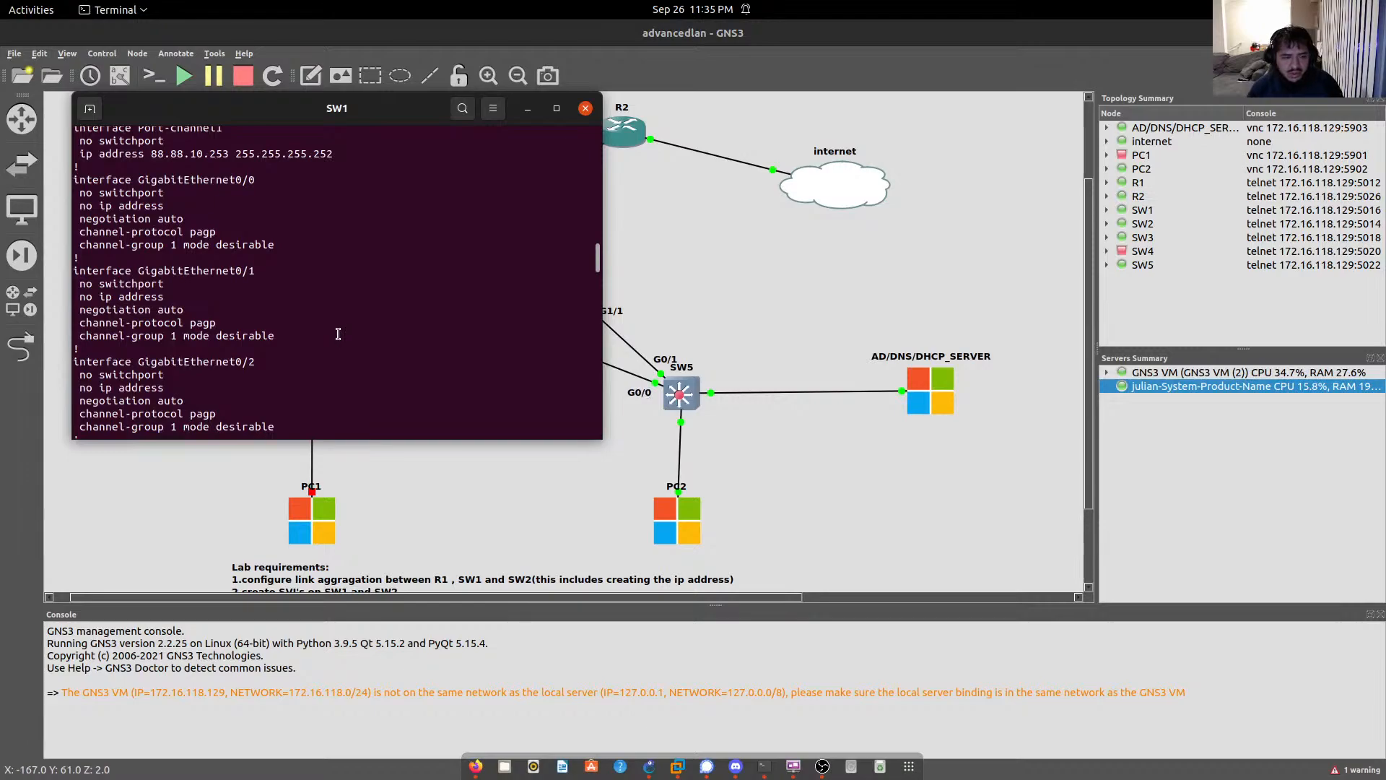
scroll(338, 333, down, 20)
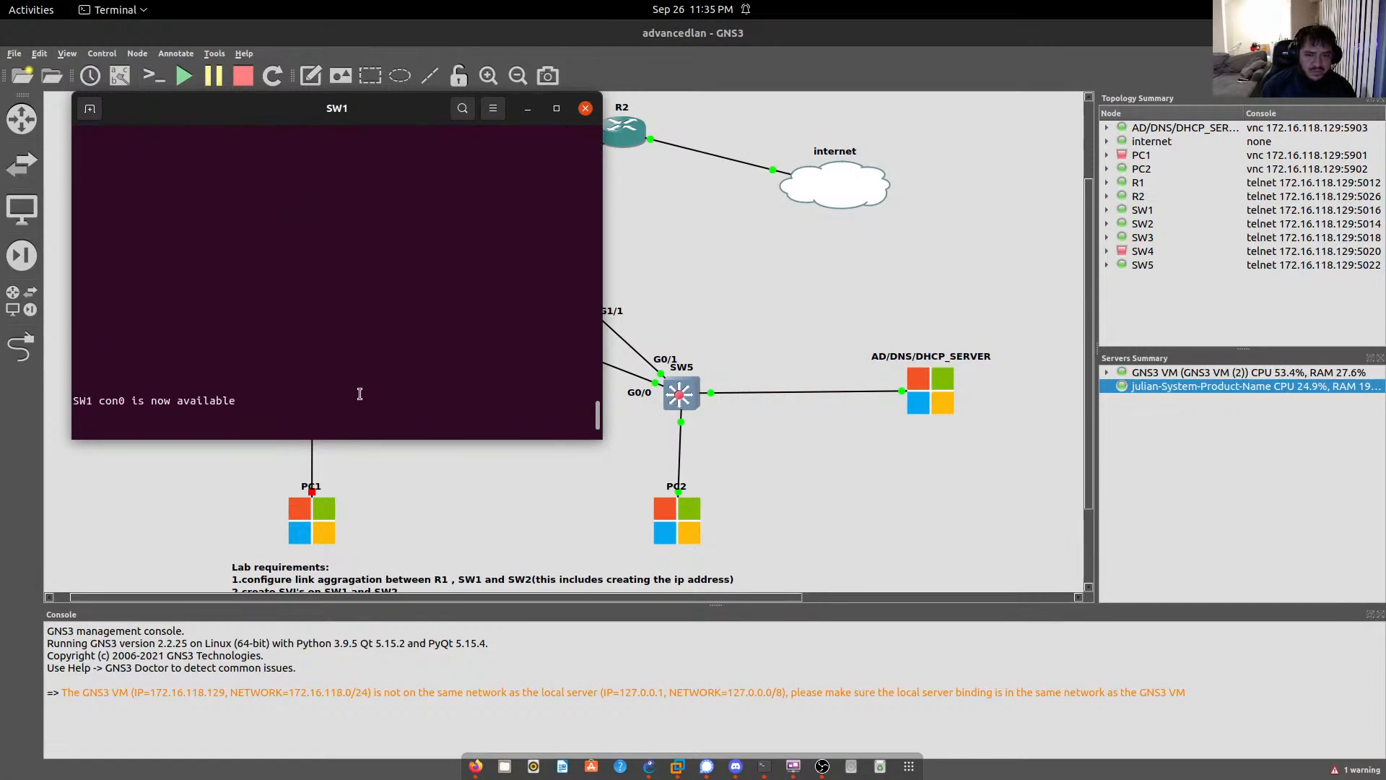
scroll(358, 394, down, 3)
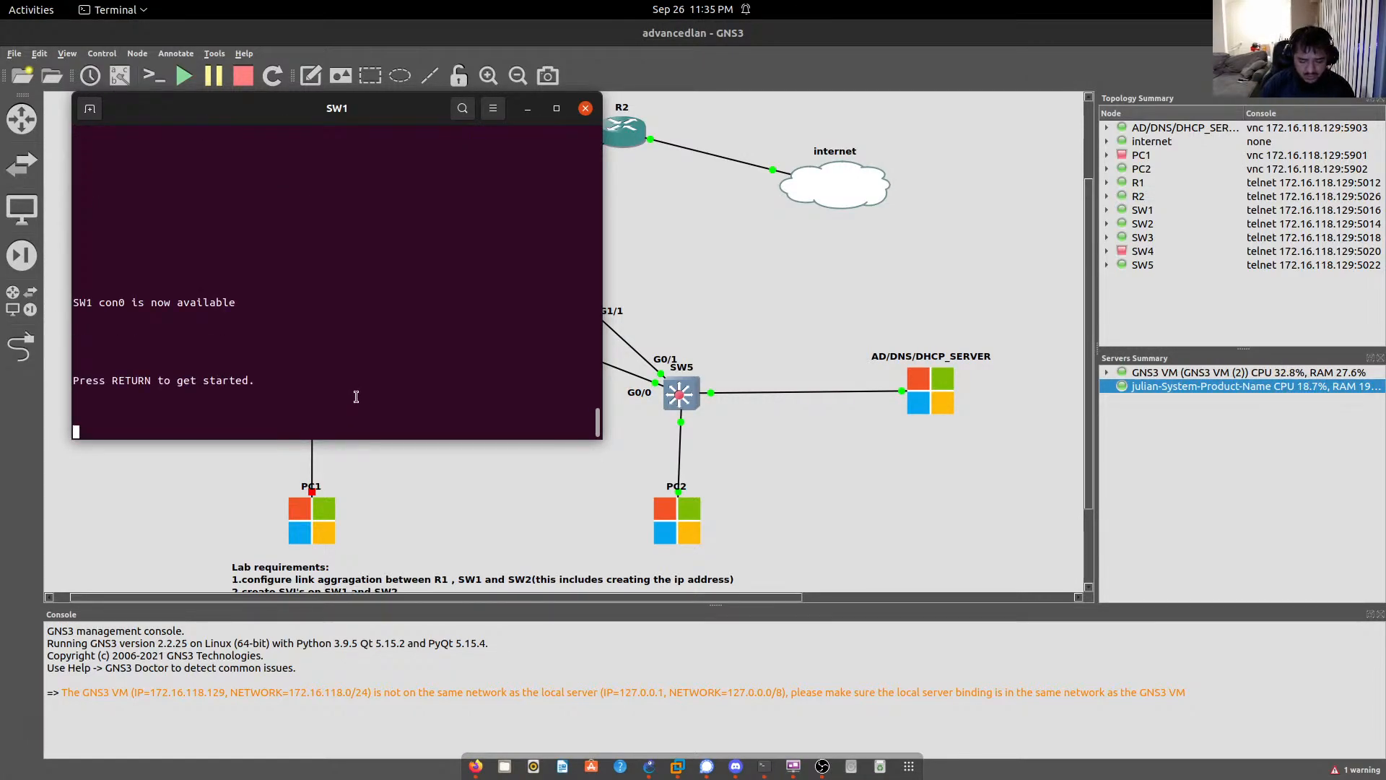
key(Return)
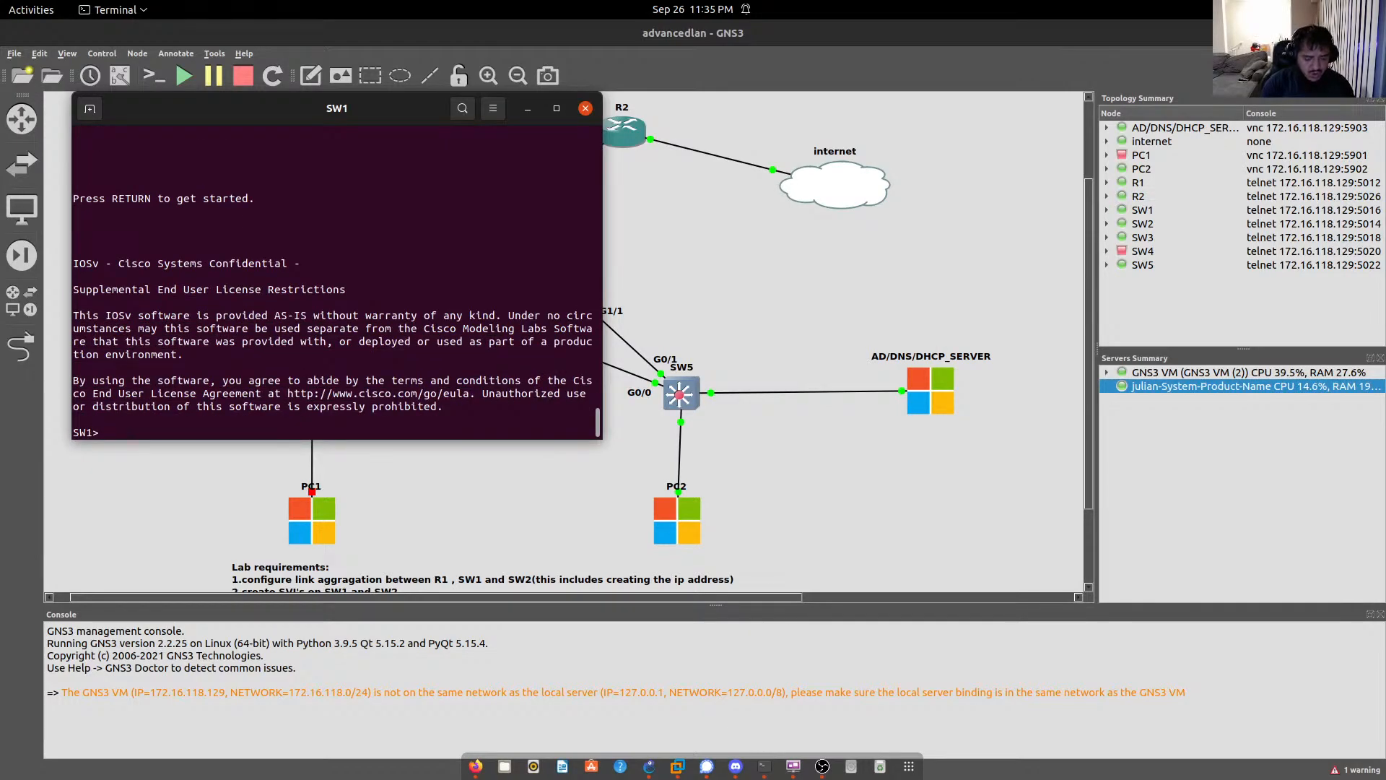
text(en)
key(Return)
Step: Display SW1's running configuration with show run and review the router ospf 1 section
text(show run)
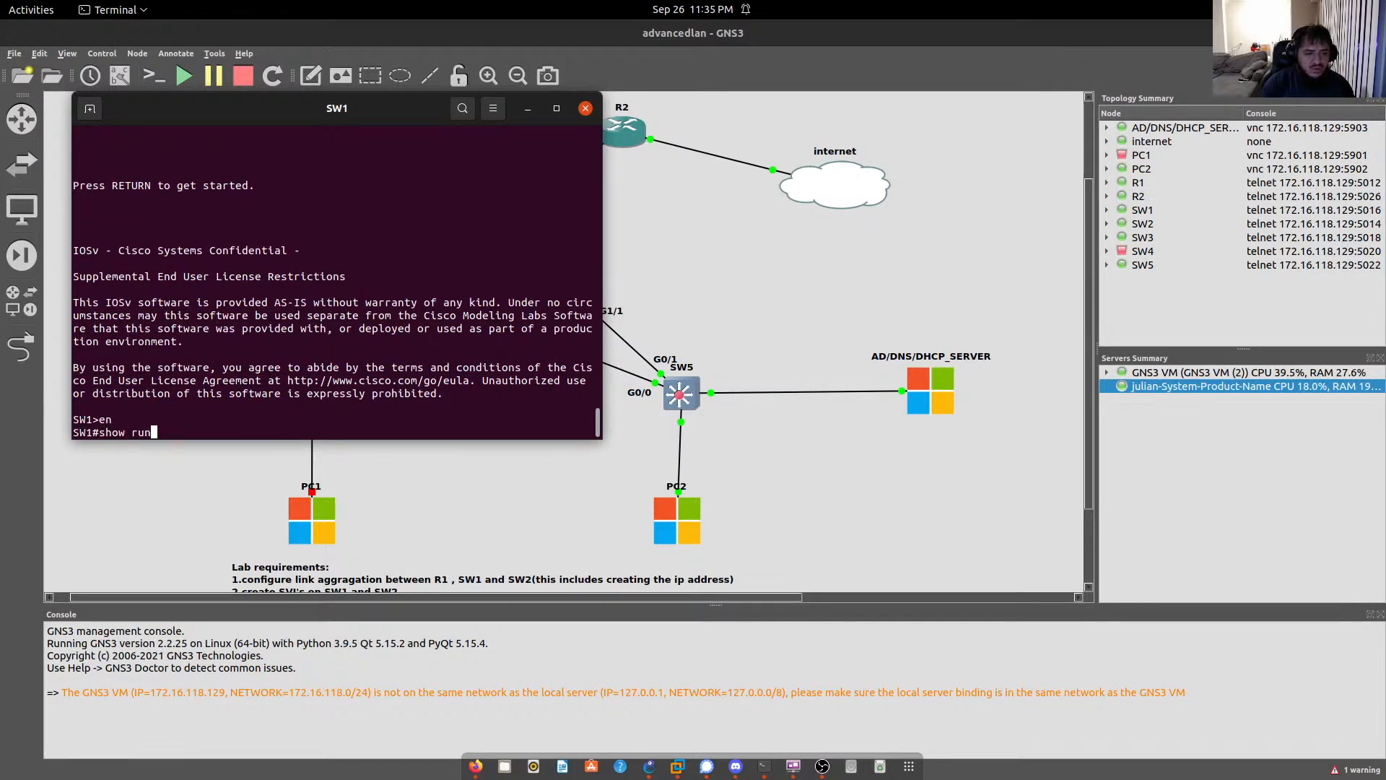
key(Return)
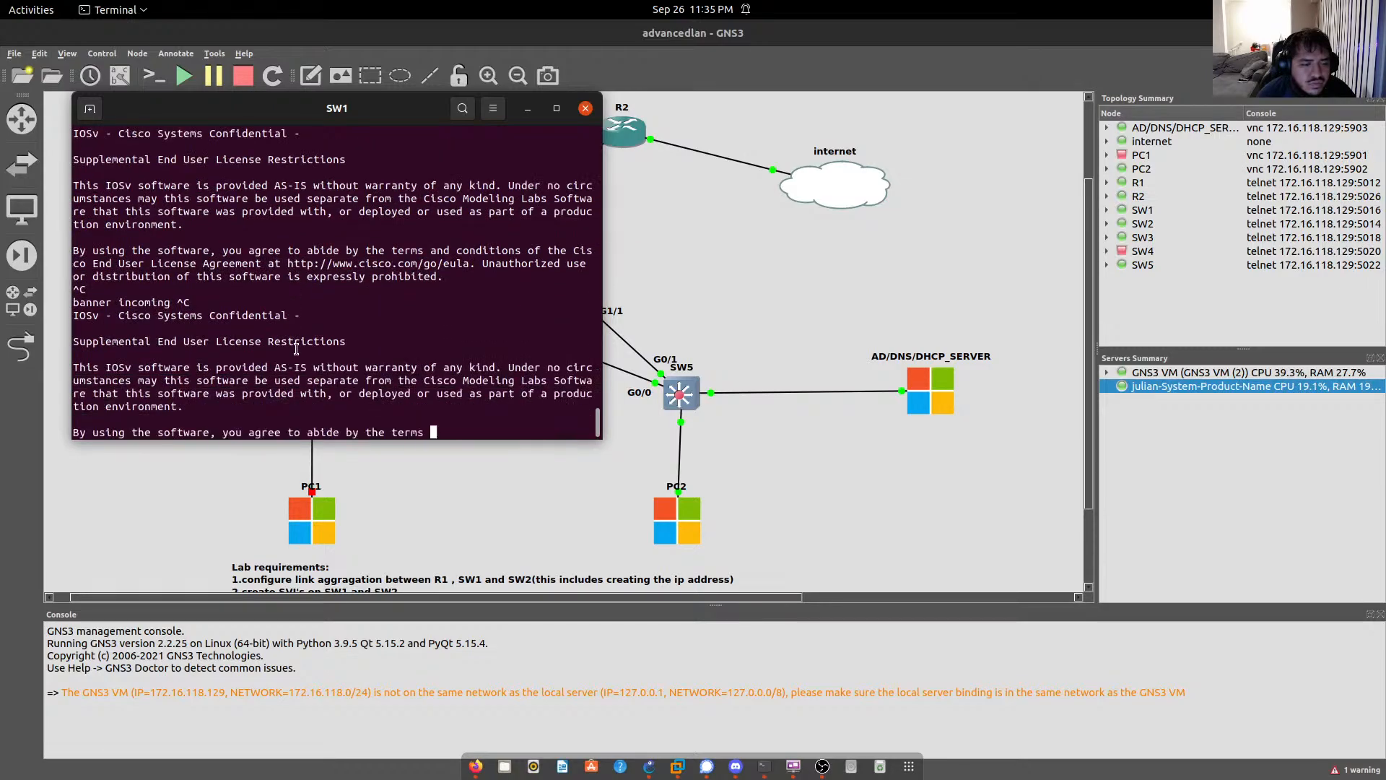
scroll(296, 345, up, 10)
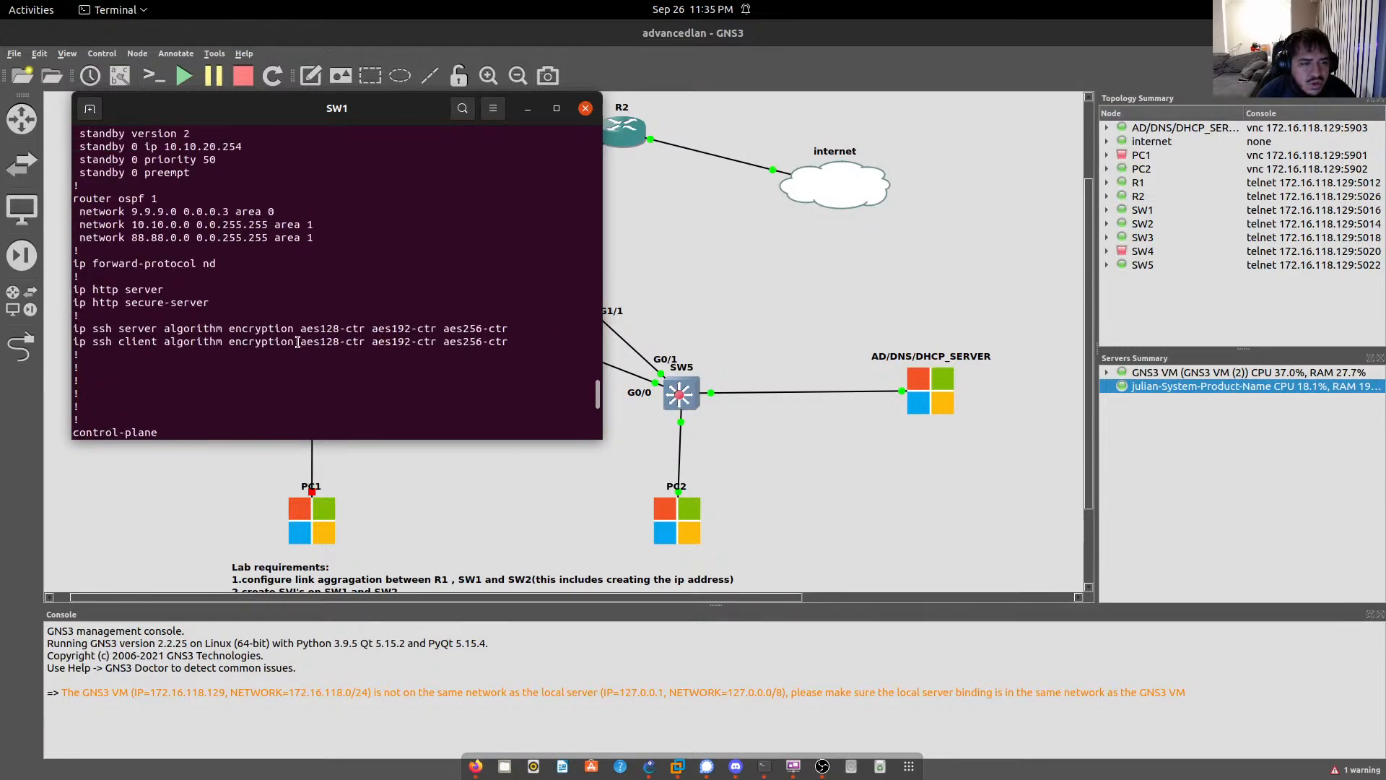
scroll(296, 342, up, 1)
drag(79, 237, 297, 279)
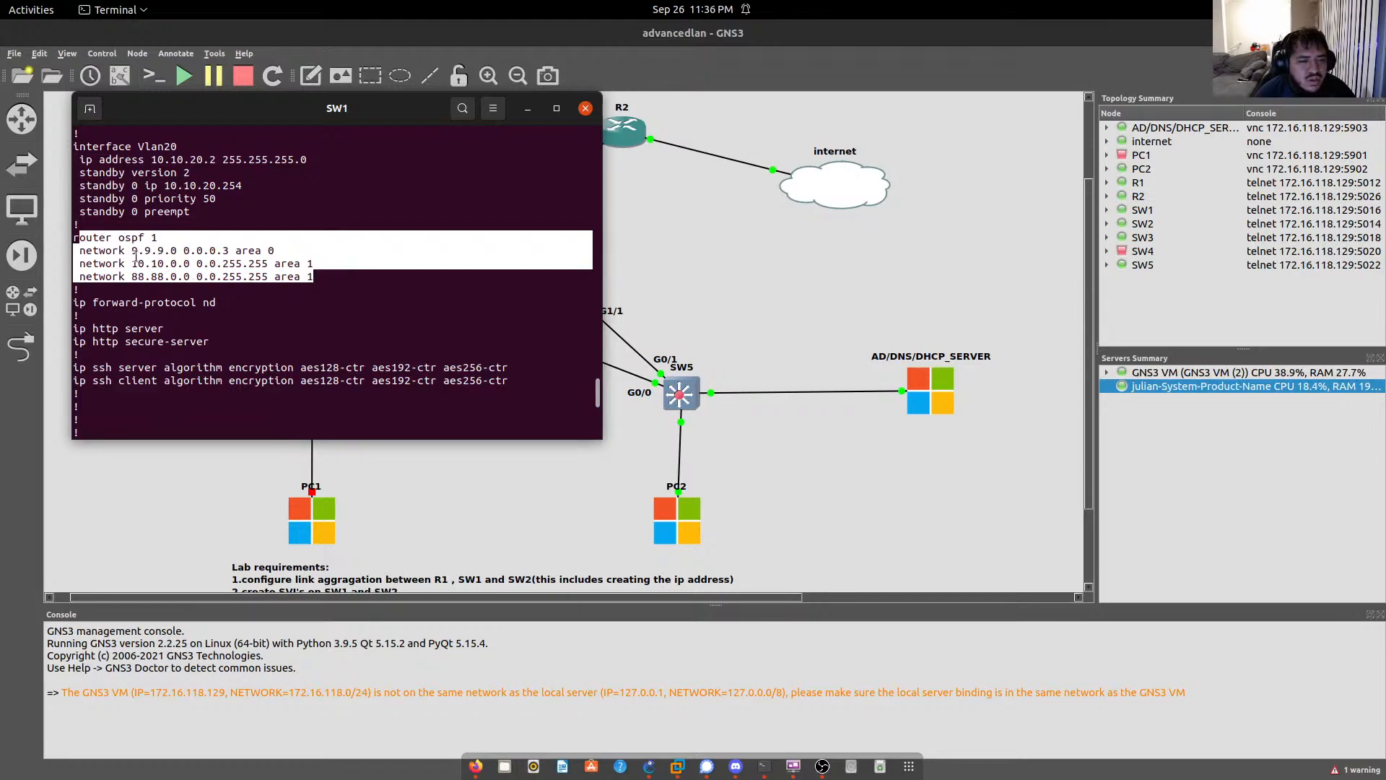
click(189, 244)
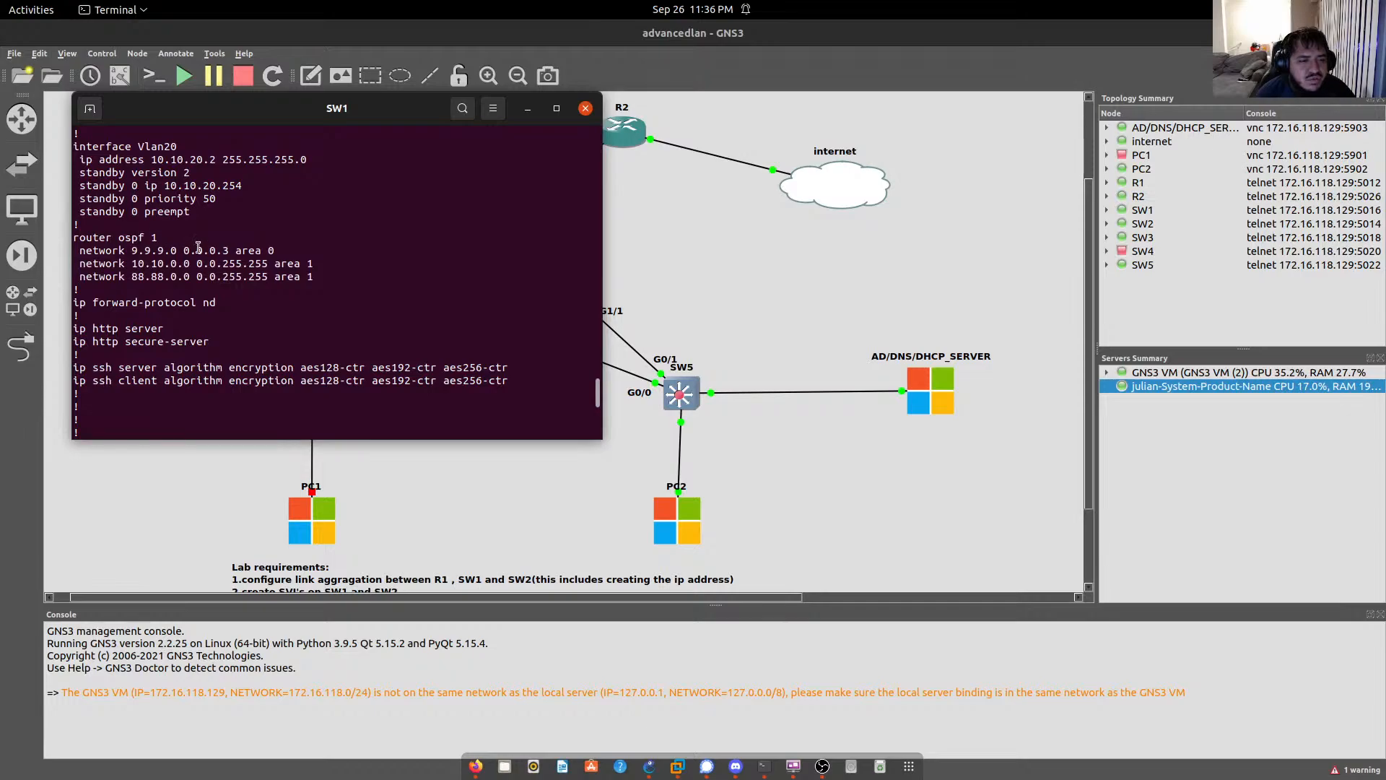
Step: Move the SW1 console window aside so the R1, SW1 and SW2 part of the topology is uncovered
drag(385, 107, 1002, 177)
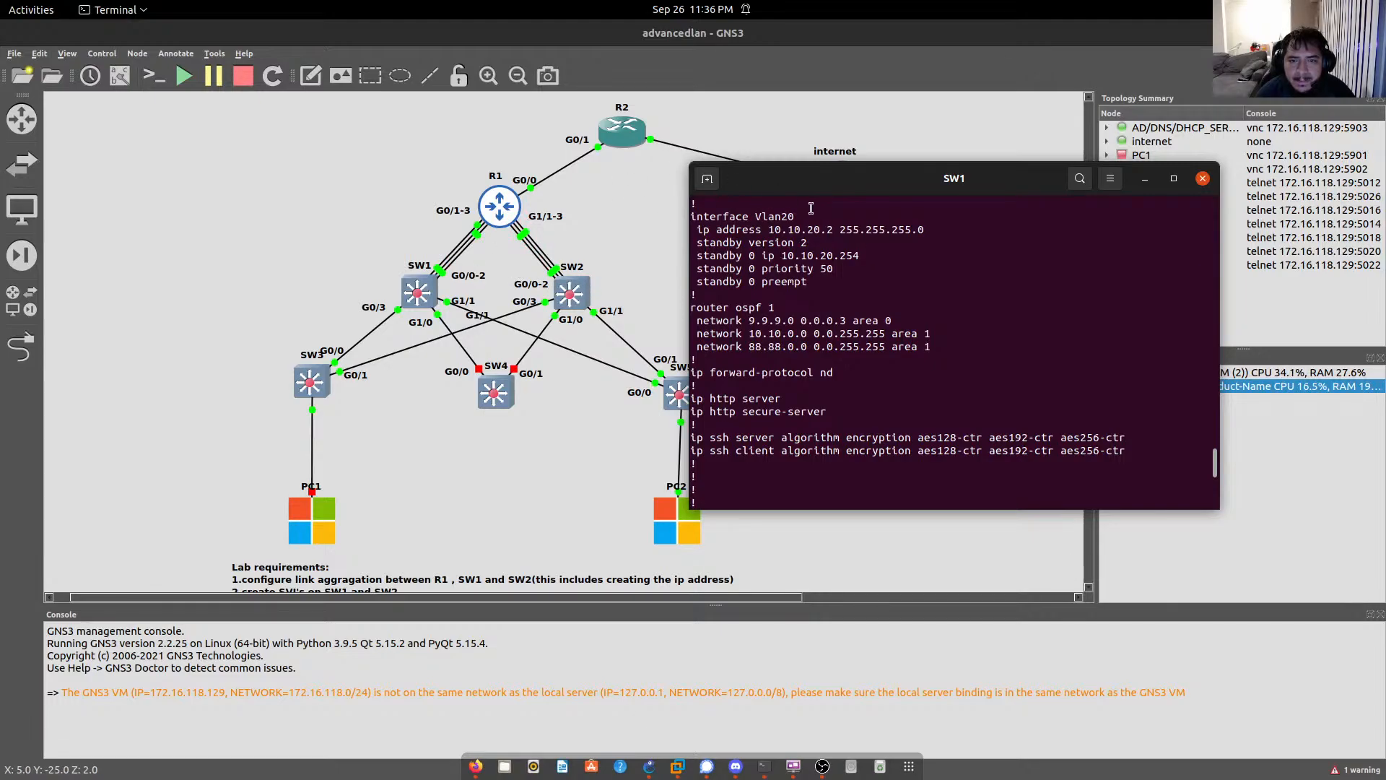
drag(852, 190, 801, 154)
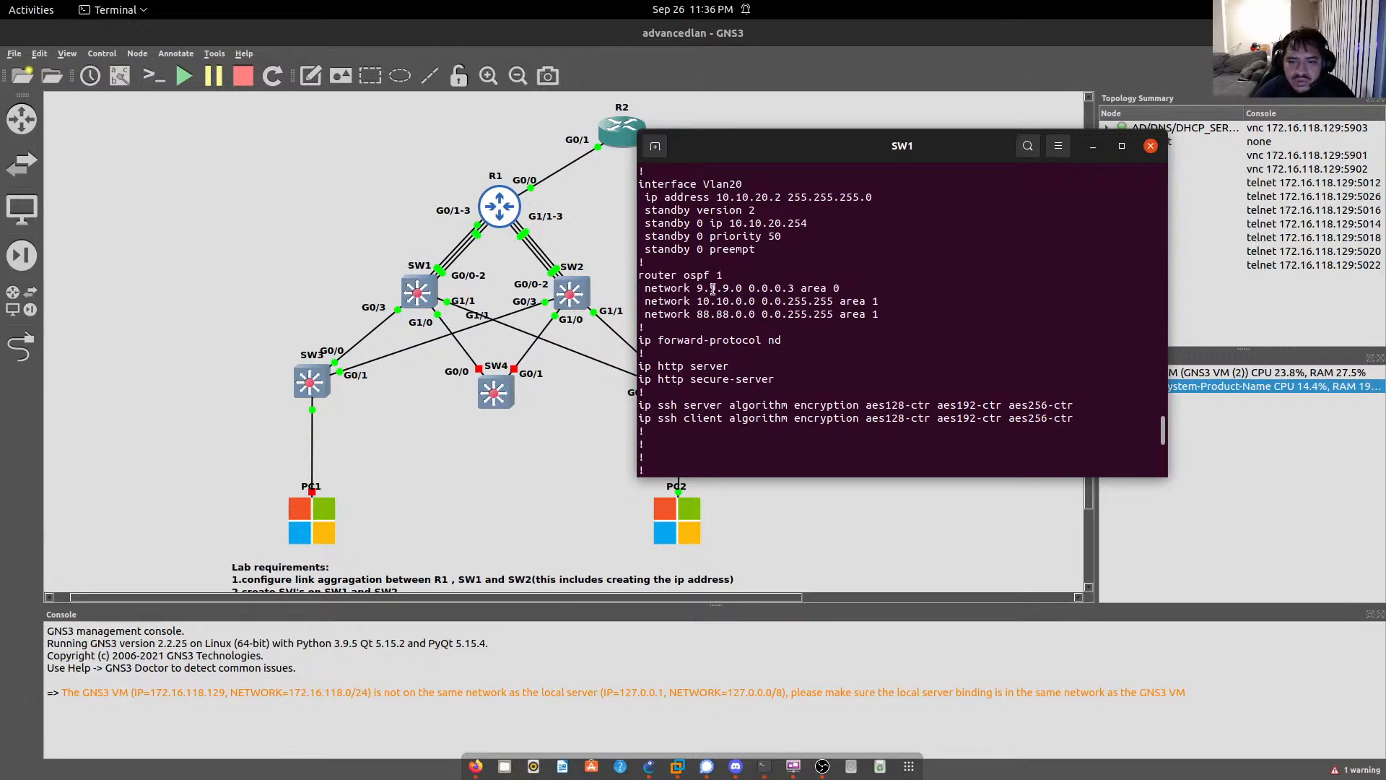
drag(771, 149, 743, 235)
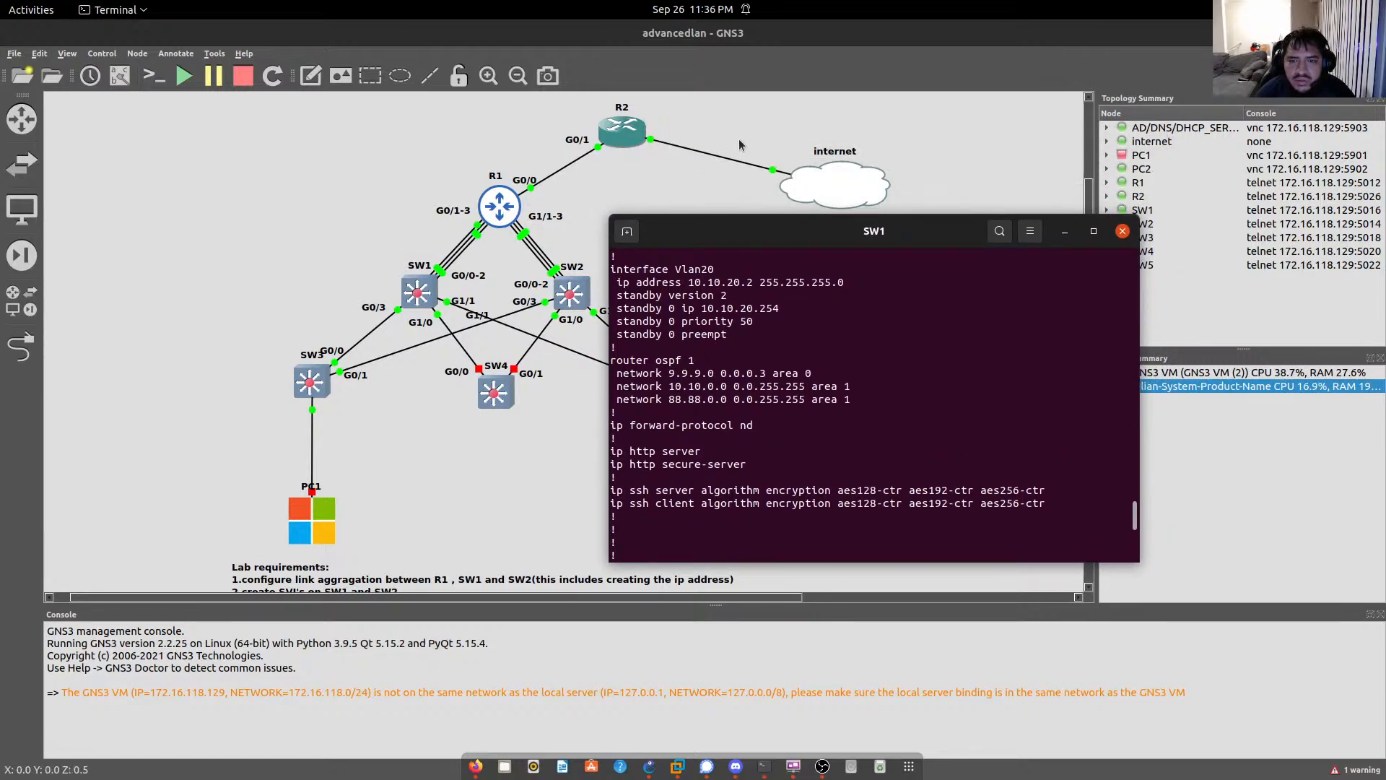
drag(844, 228, 818, 183)
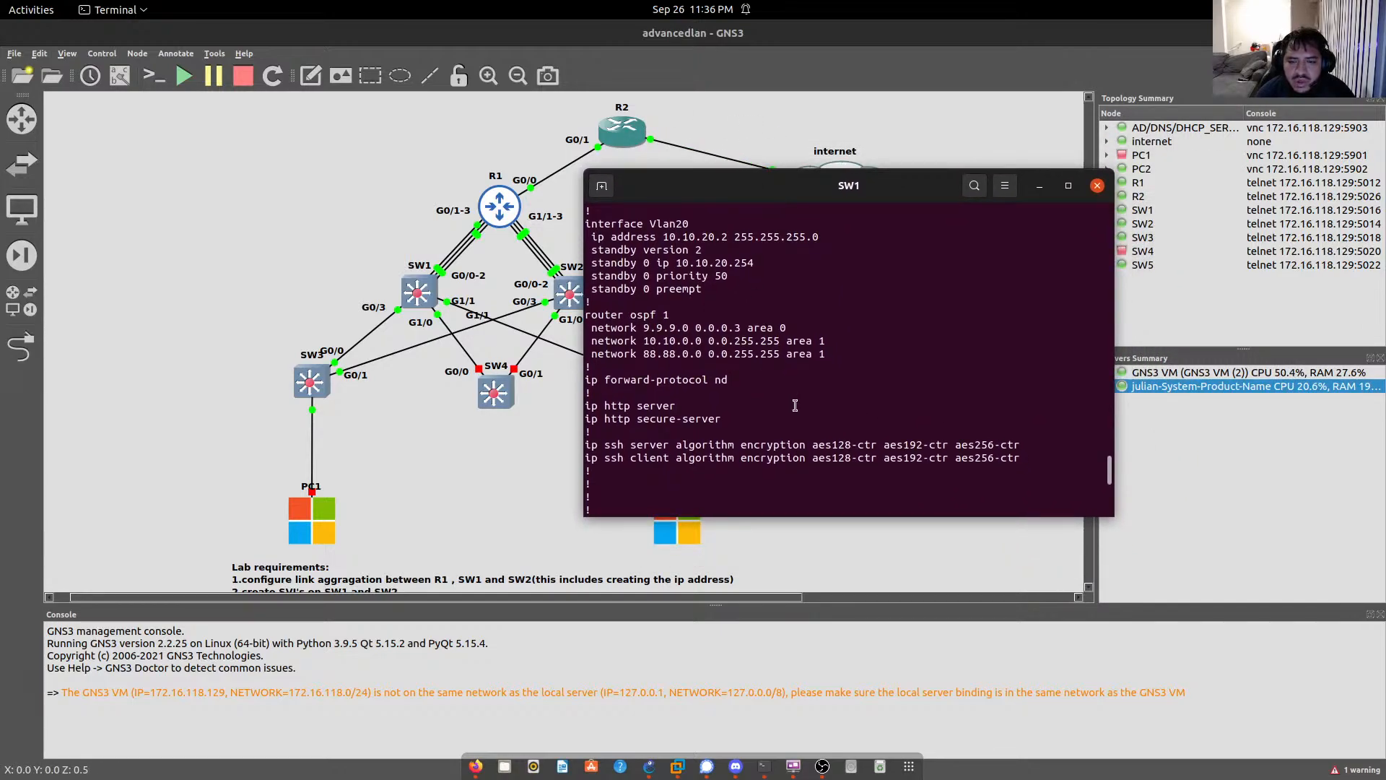
Step: Review SW1's VLAN interface standby settings and compare the 88.88.0.0 and 10.10.0.0 OSPF networks with the topology links
scroll(795, 405, up, 2)
scroll(794, 406, up, 3)
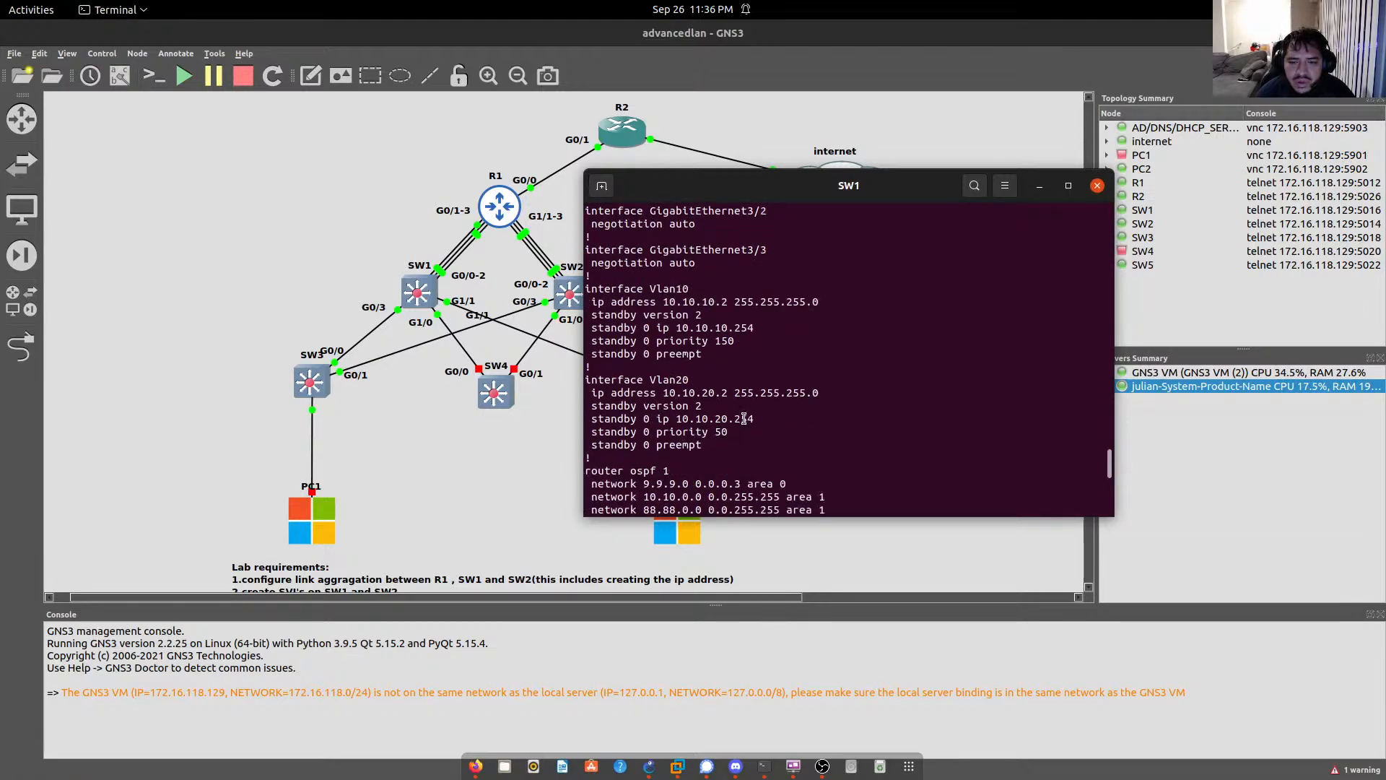
scroll(681, 381, down, 10)
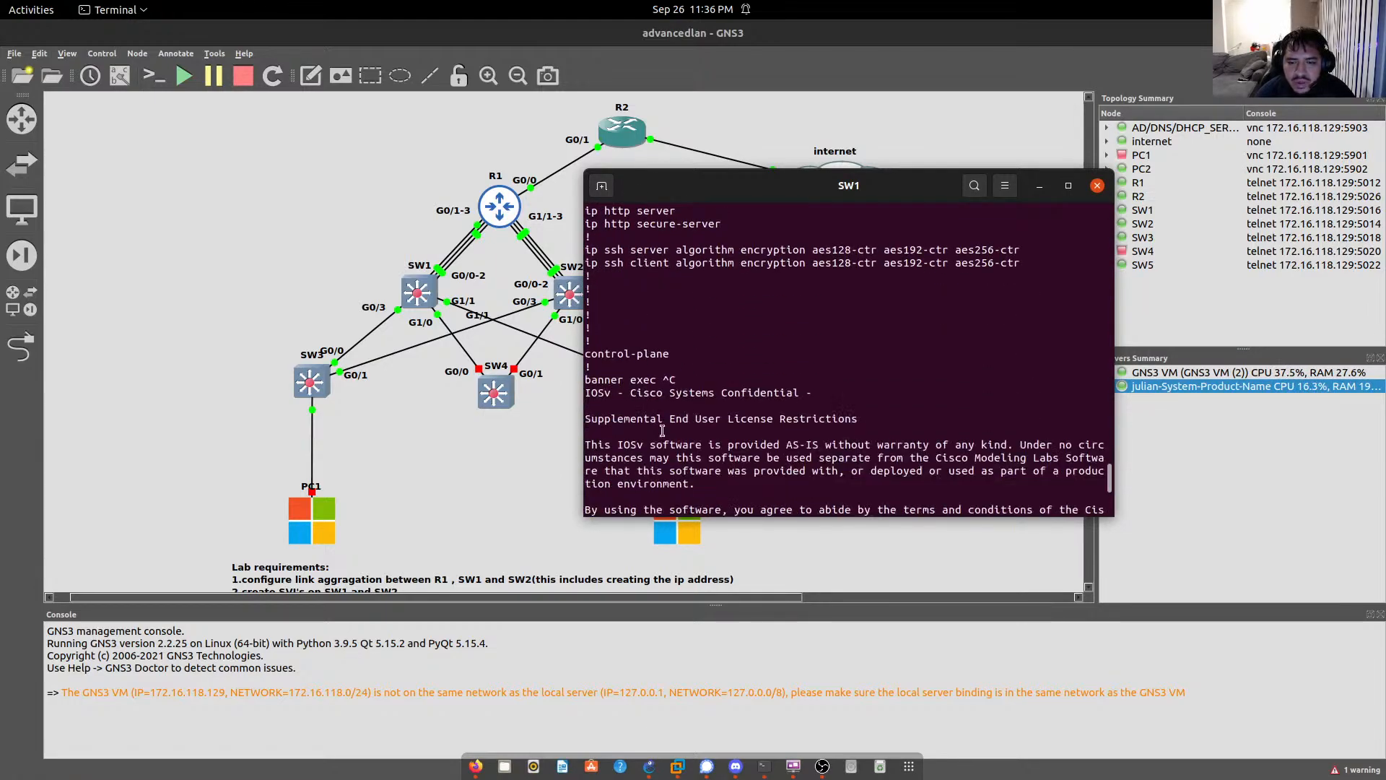
scroll(651, 412, up, 3)
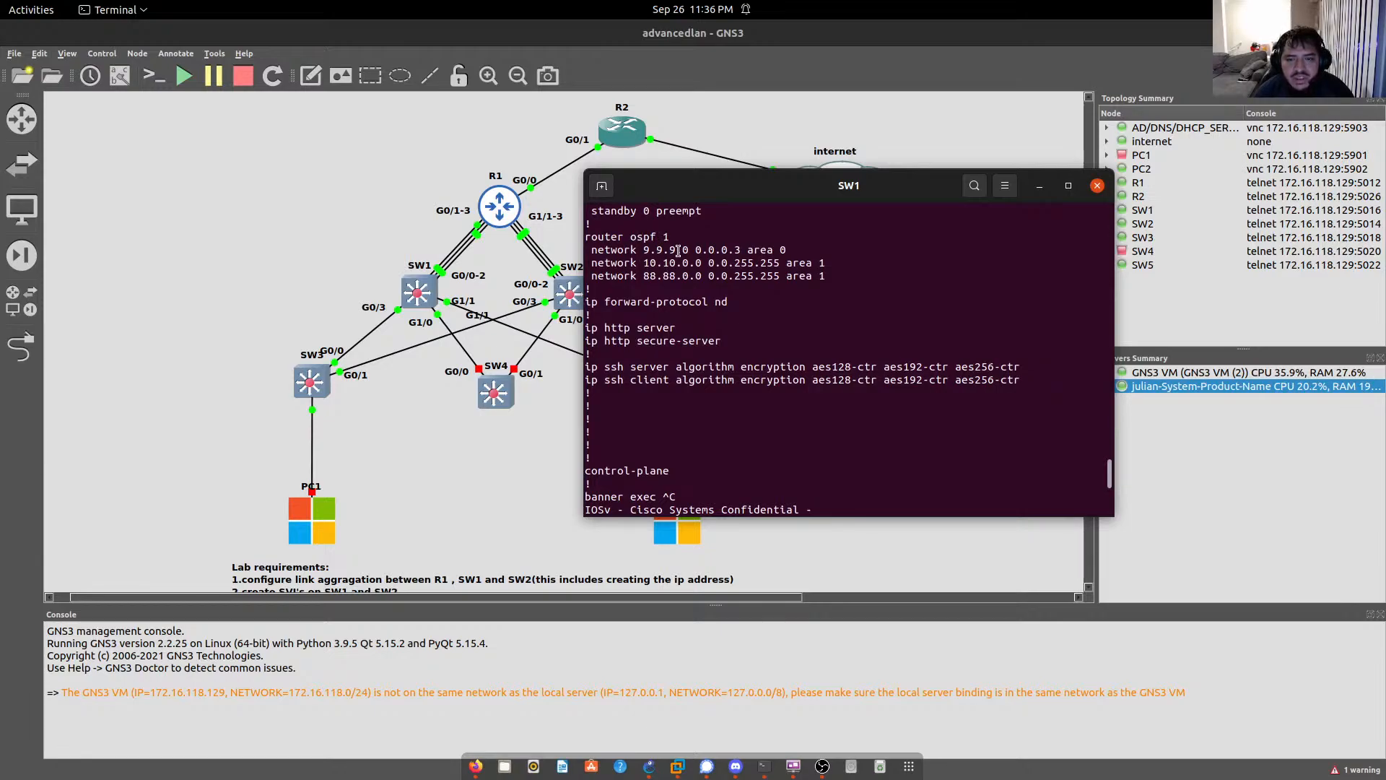
drag(702, 206, 768, 220)
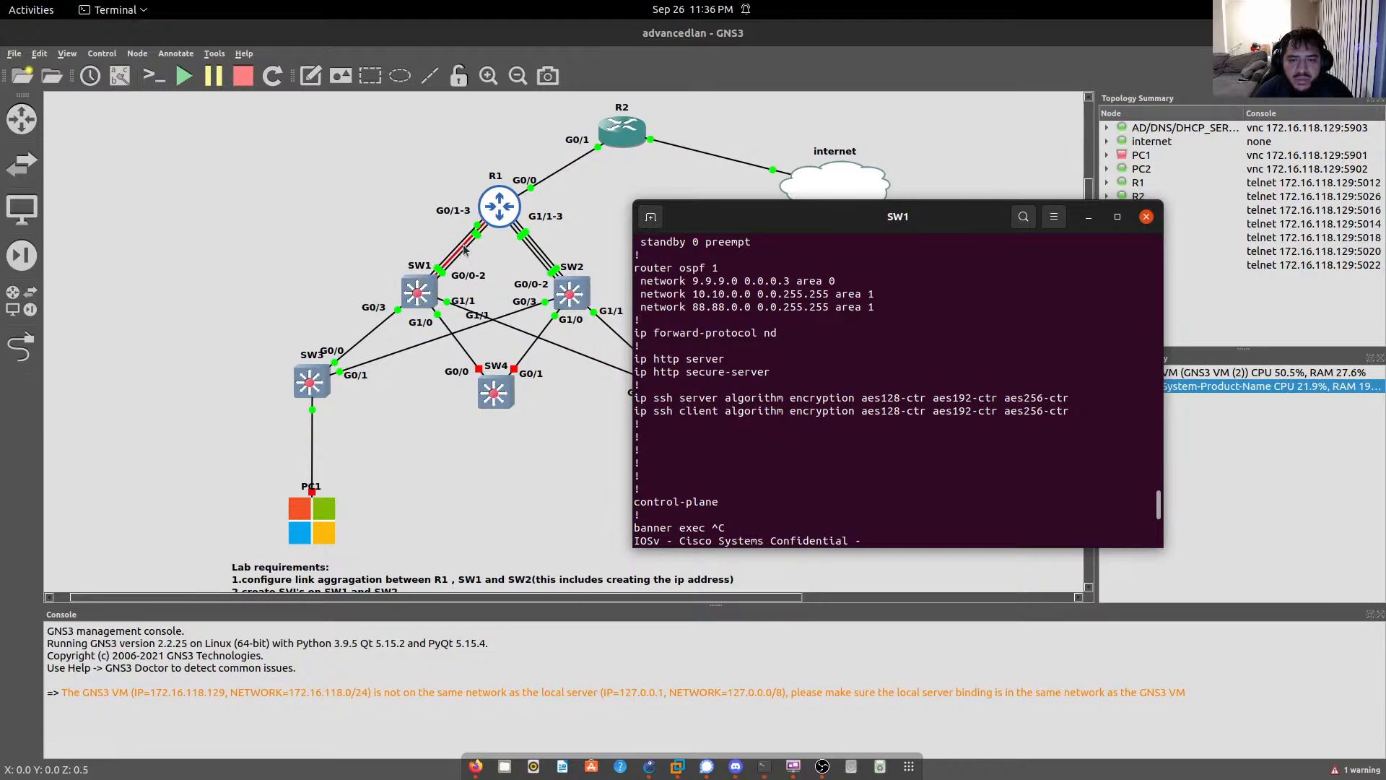
drag(698, 308, 742, 310)
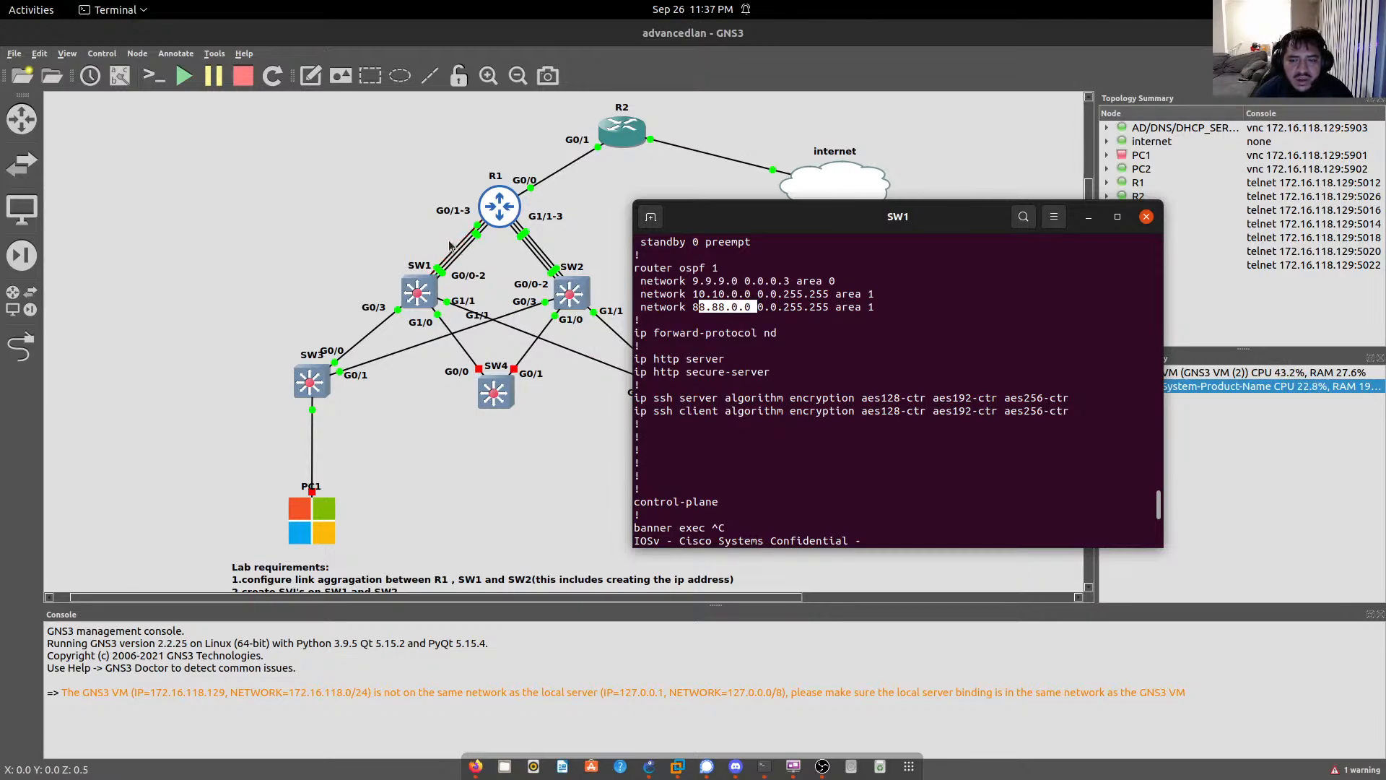
scroll(780, 376, up, 1)
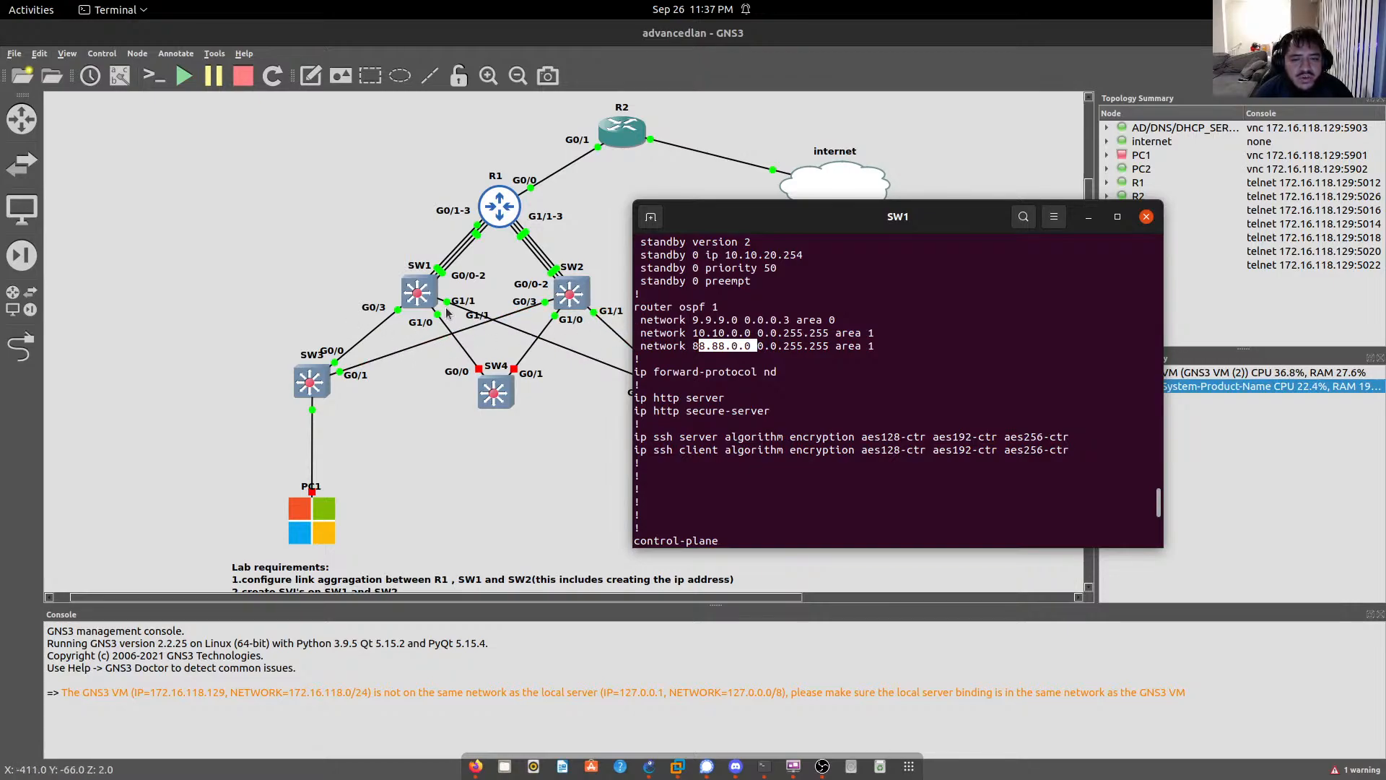
drag(698, 333, 750, 334)
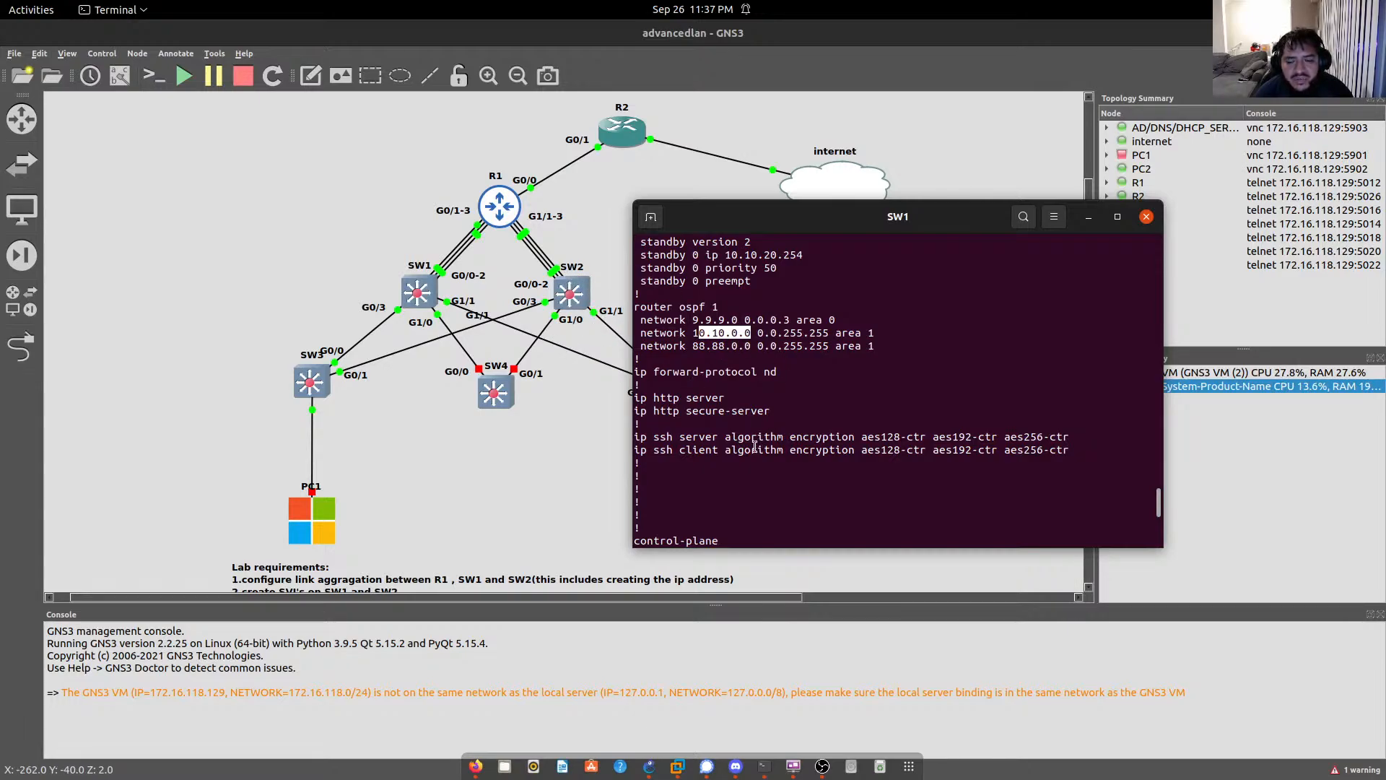
Step: Display SW1's brief IP interface summary with show ip int br and examine the Vlan10 and Vlan20 addresses
scroll(754, 446, down, 1)
scroll(913, 499, down, 3)
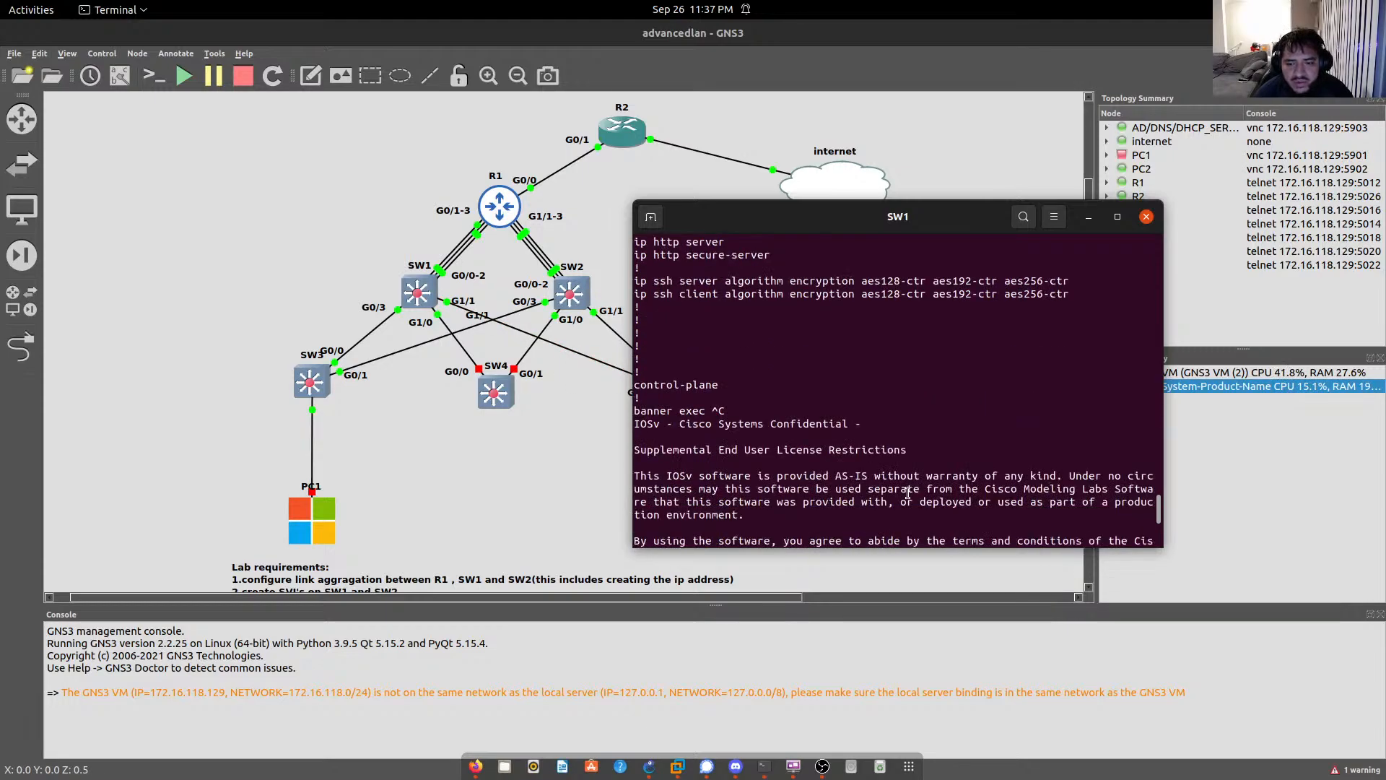
scroll(908, 493, down, 8)
scroll(908, 498, down, 1)
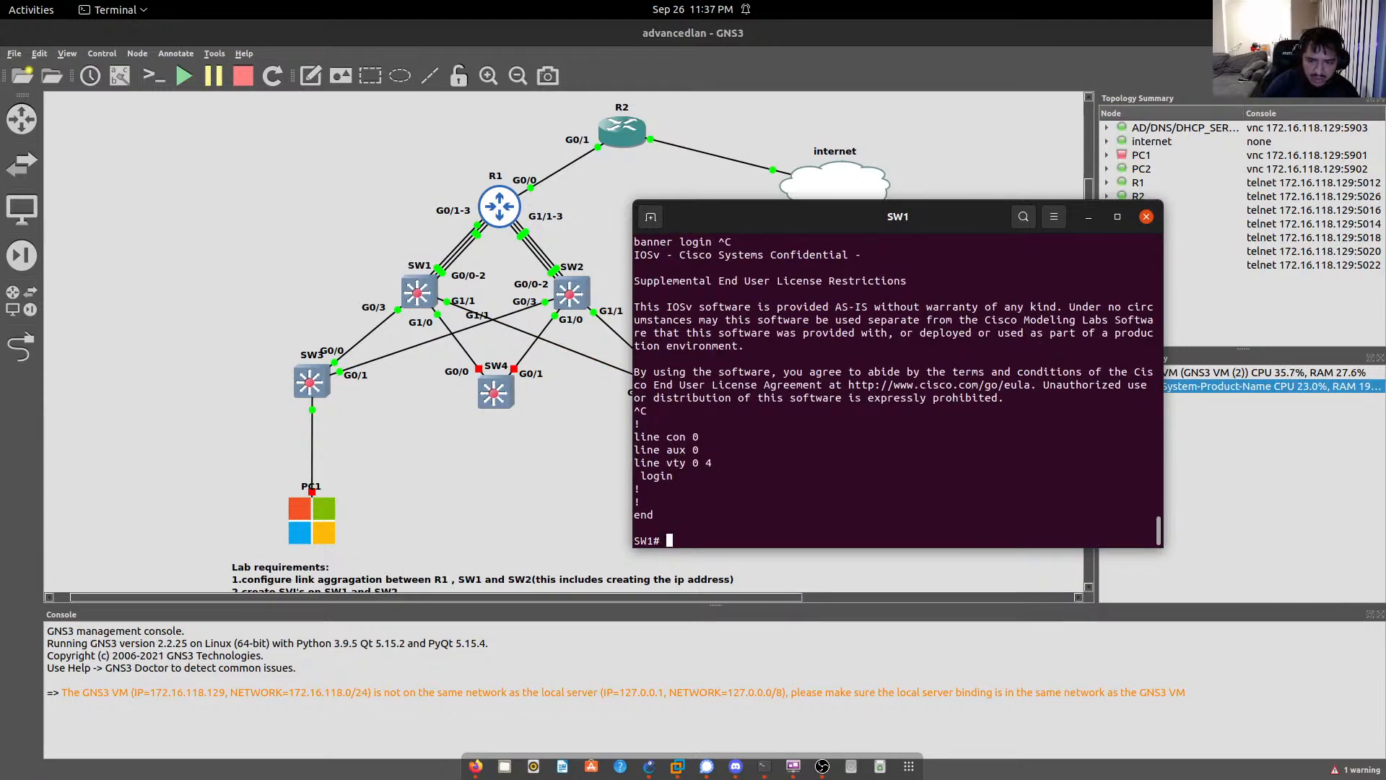
text(show )
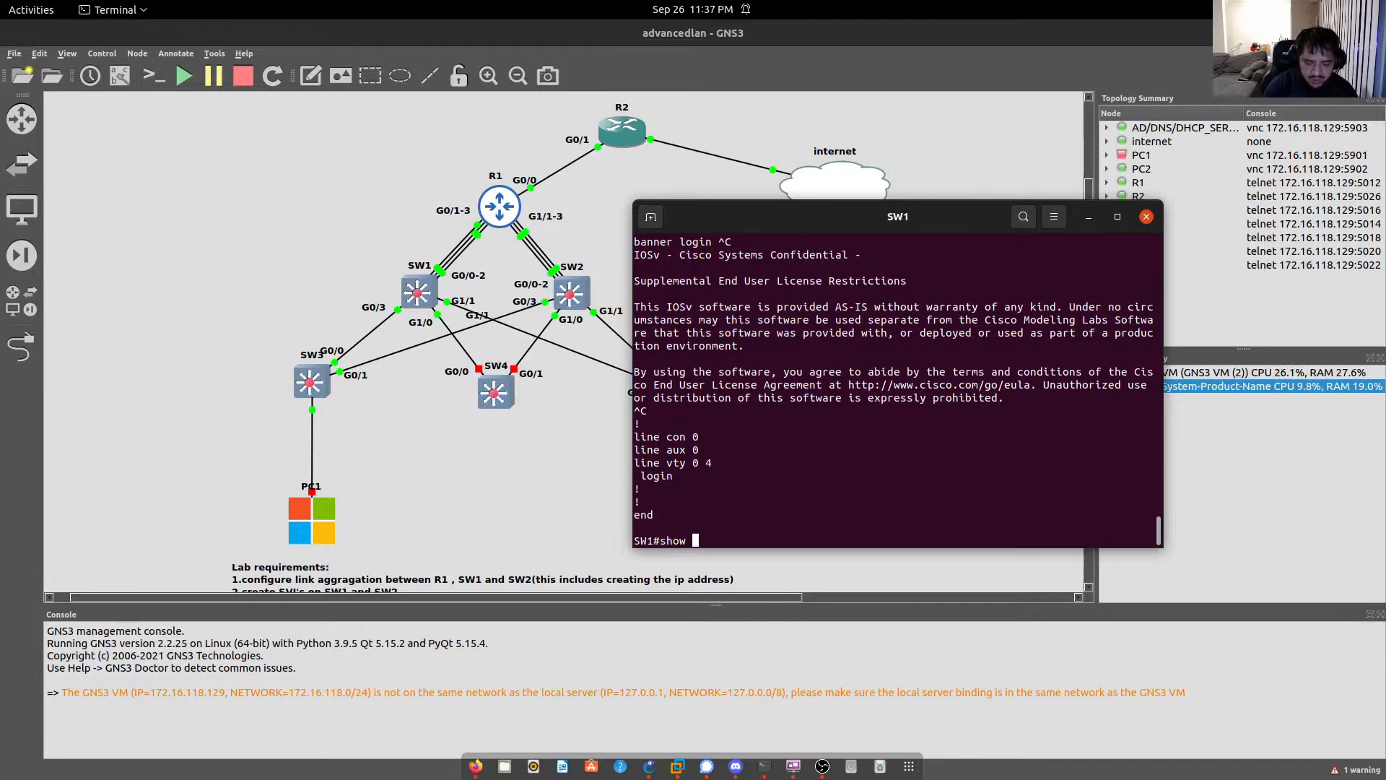
text(sta)
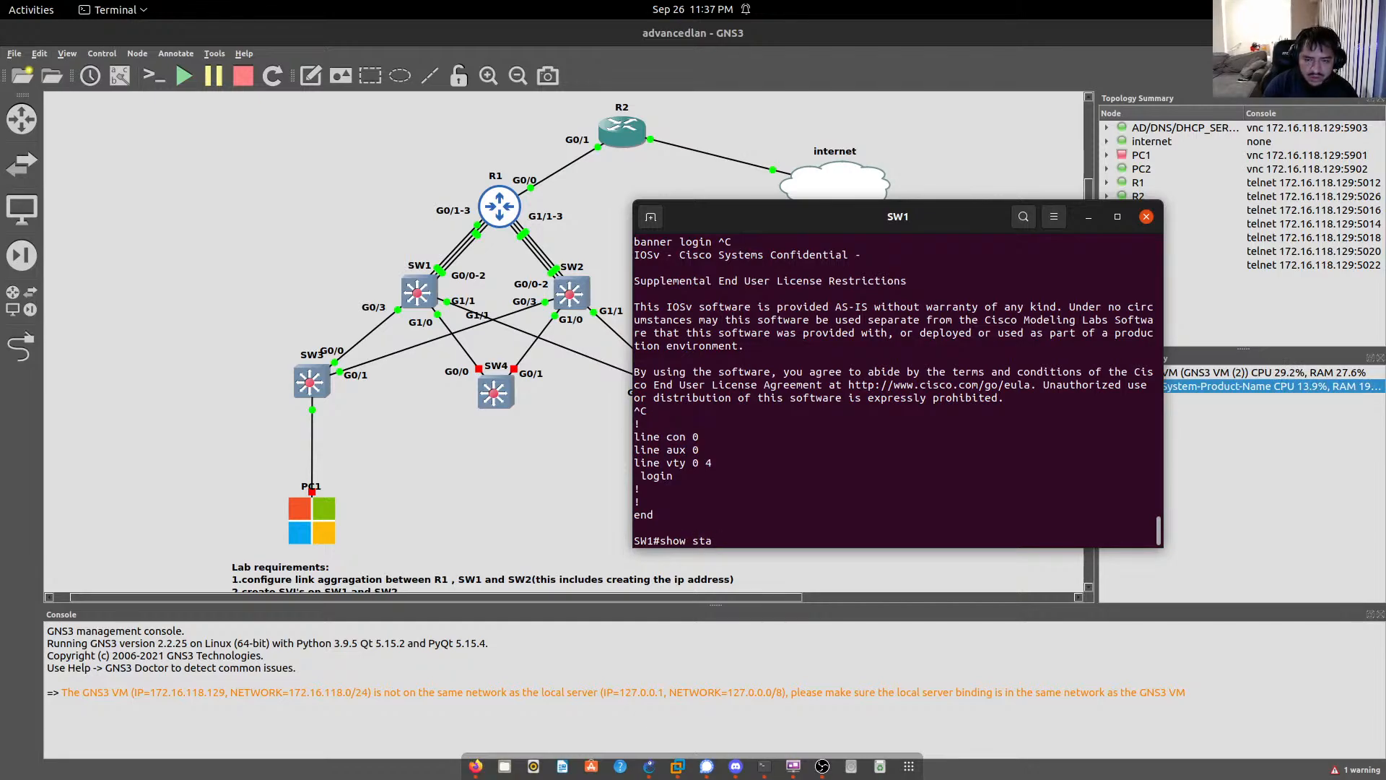
key(BackSpace)
key(BackSpace)
key(BackSpace)
text(ip)
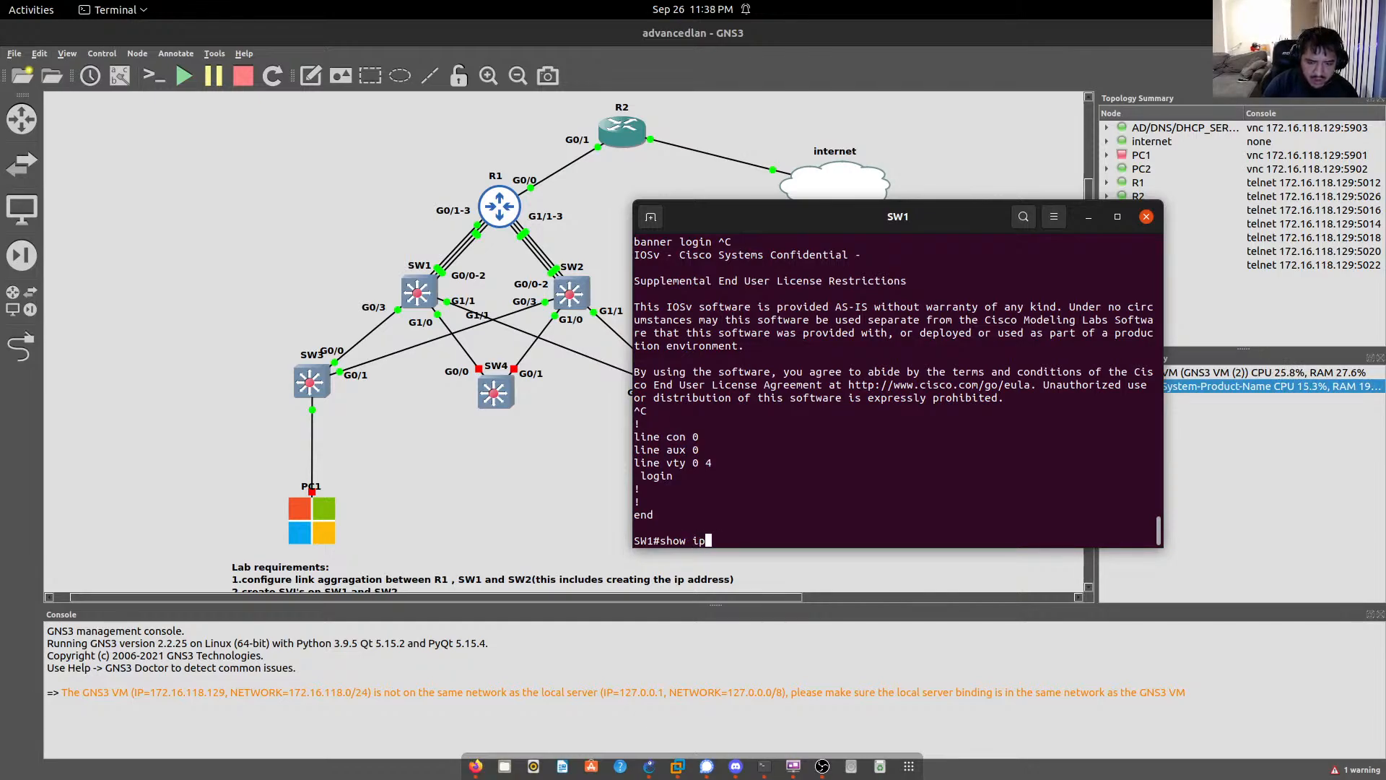
text( int br)
key(Return)
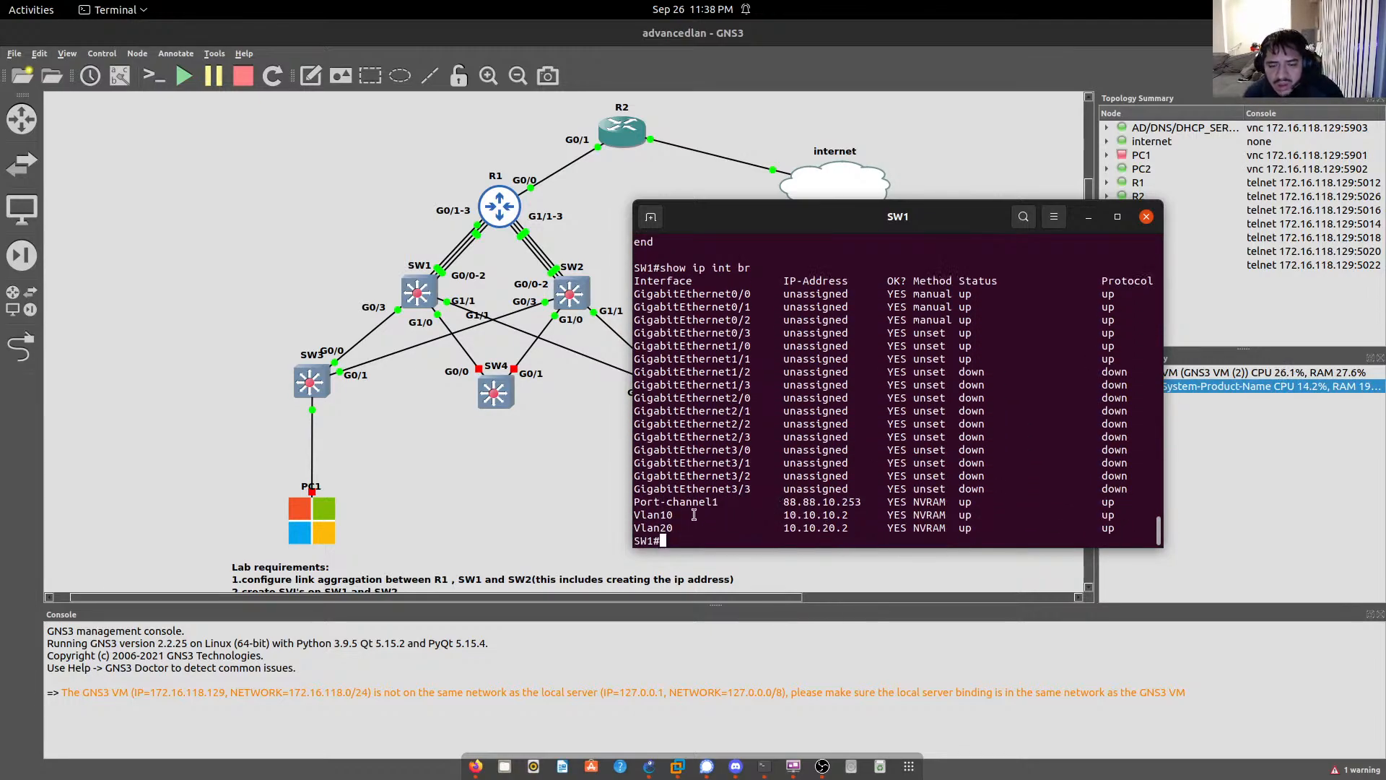
drag(784, 515, 848, 514)
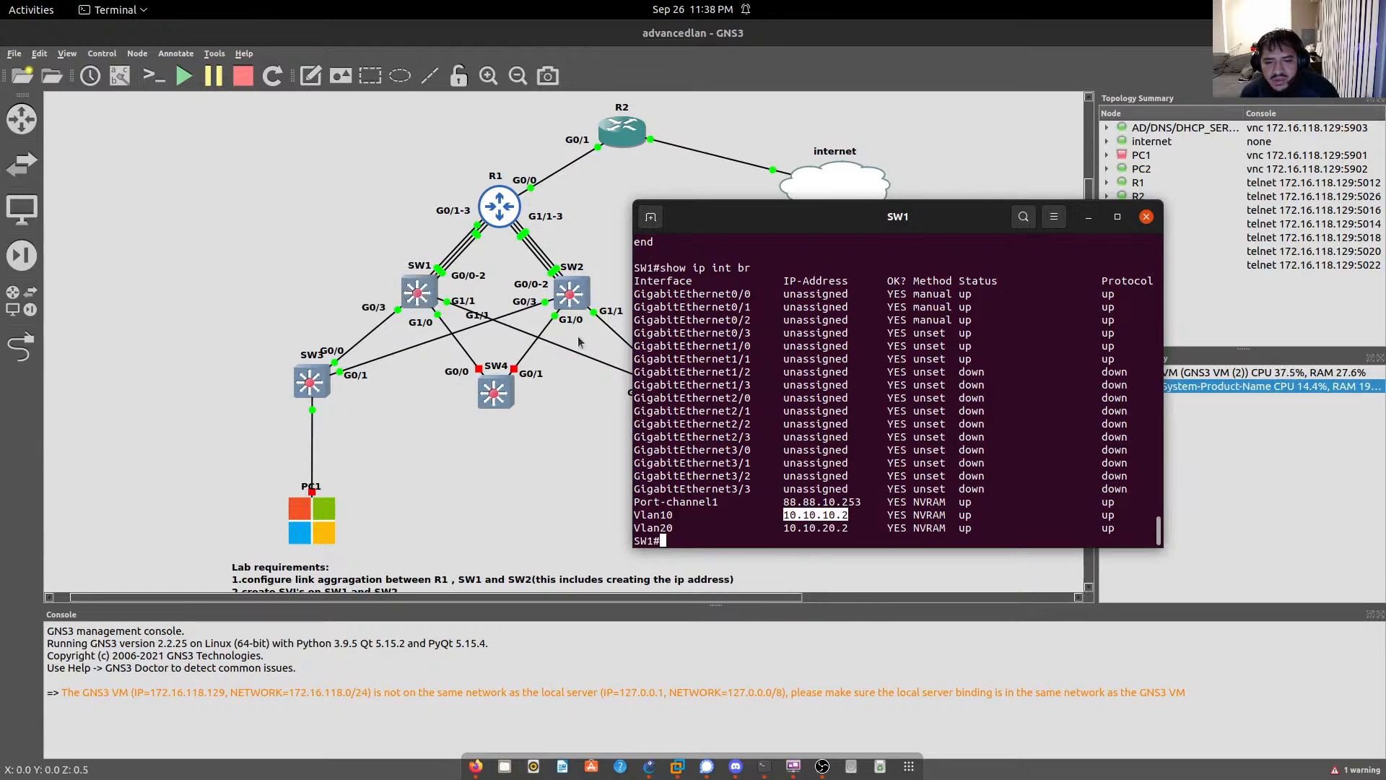
click(802, 531)
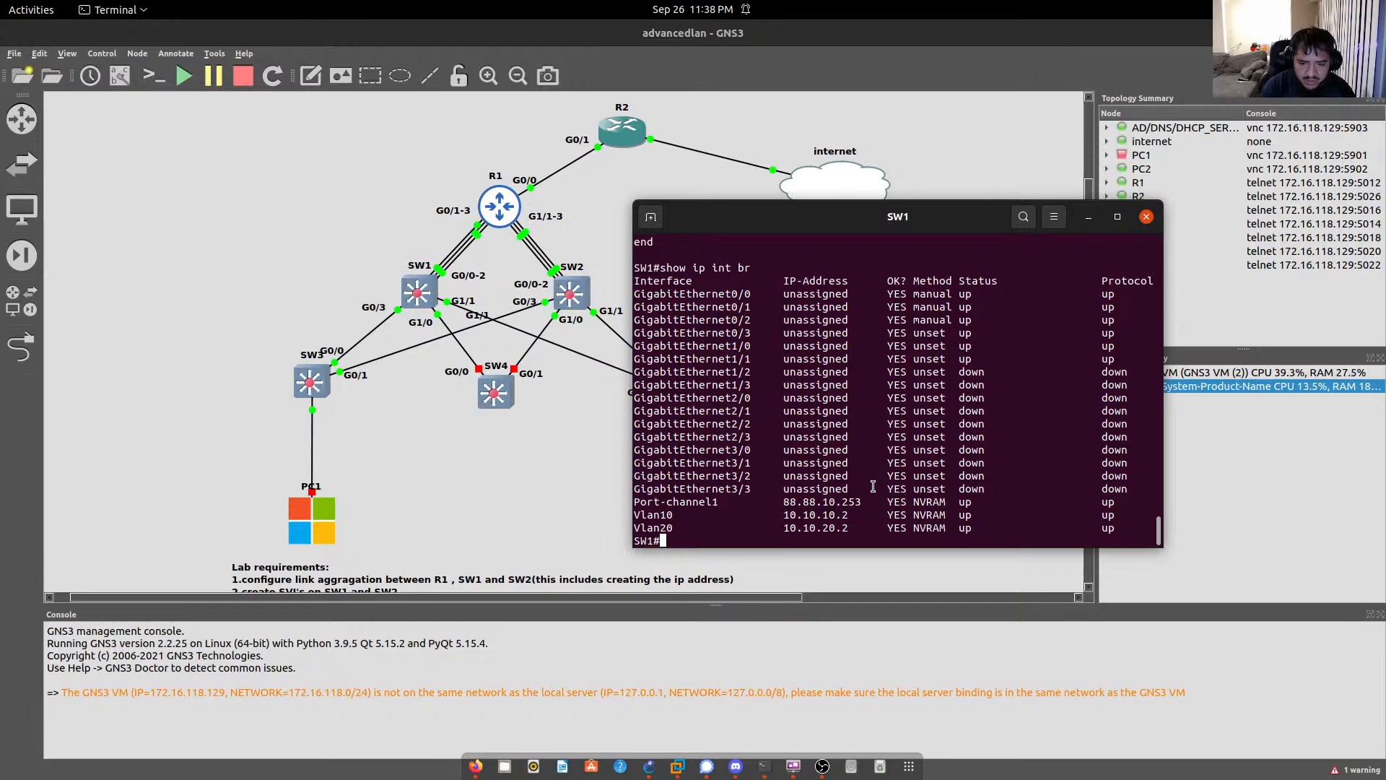
Step: Display SW1's HSRP summary with show standby br and check the Vlan10 state
text(show stand)
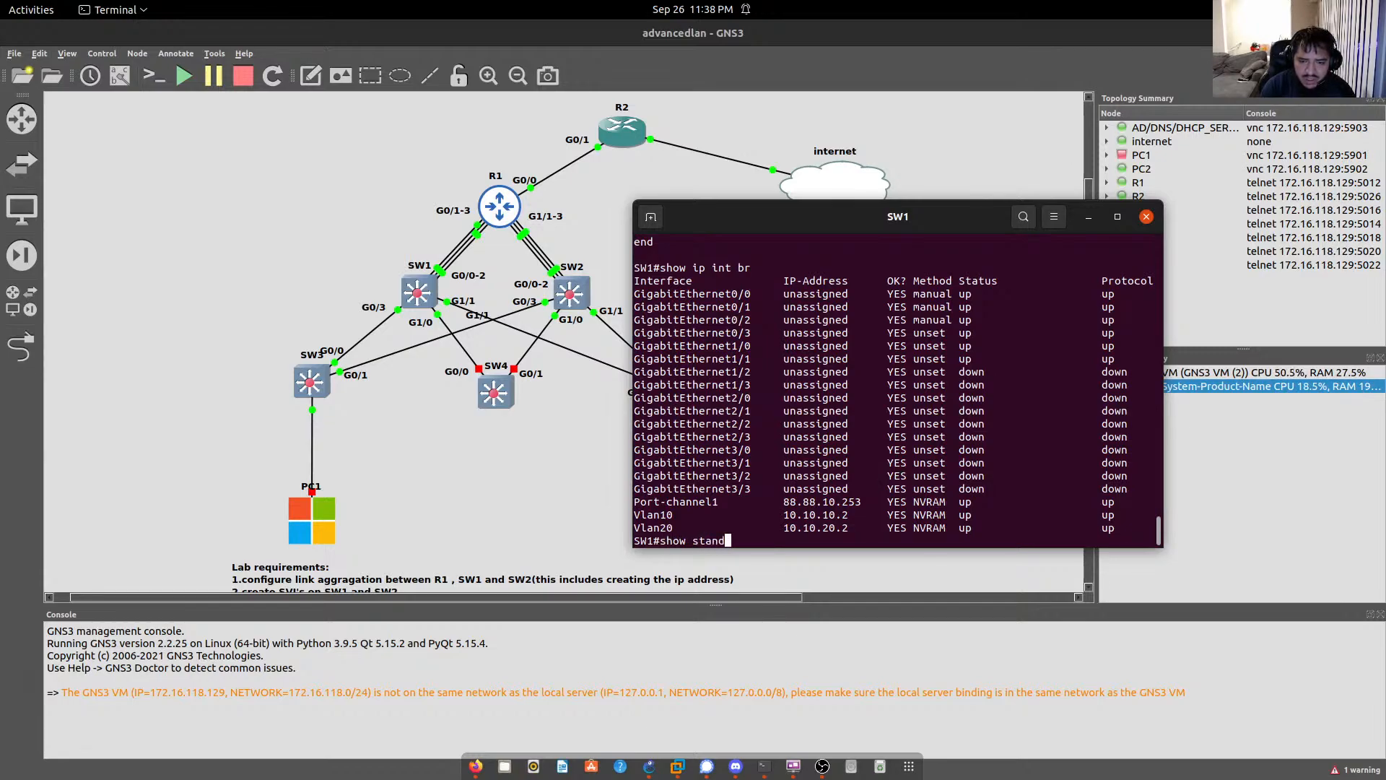
text(by)
key(Tab)
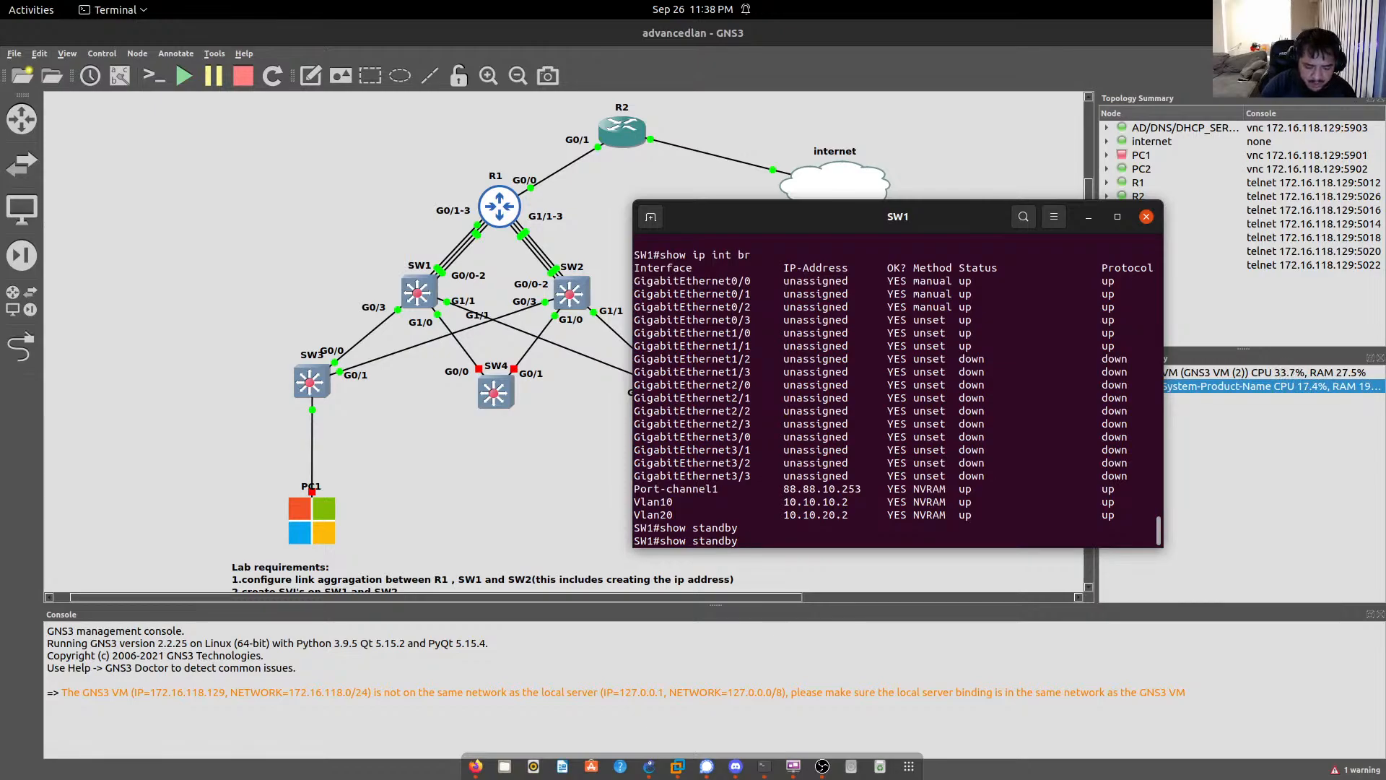
text(br)
key(Return)
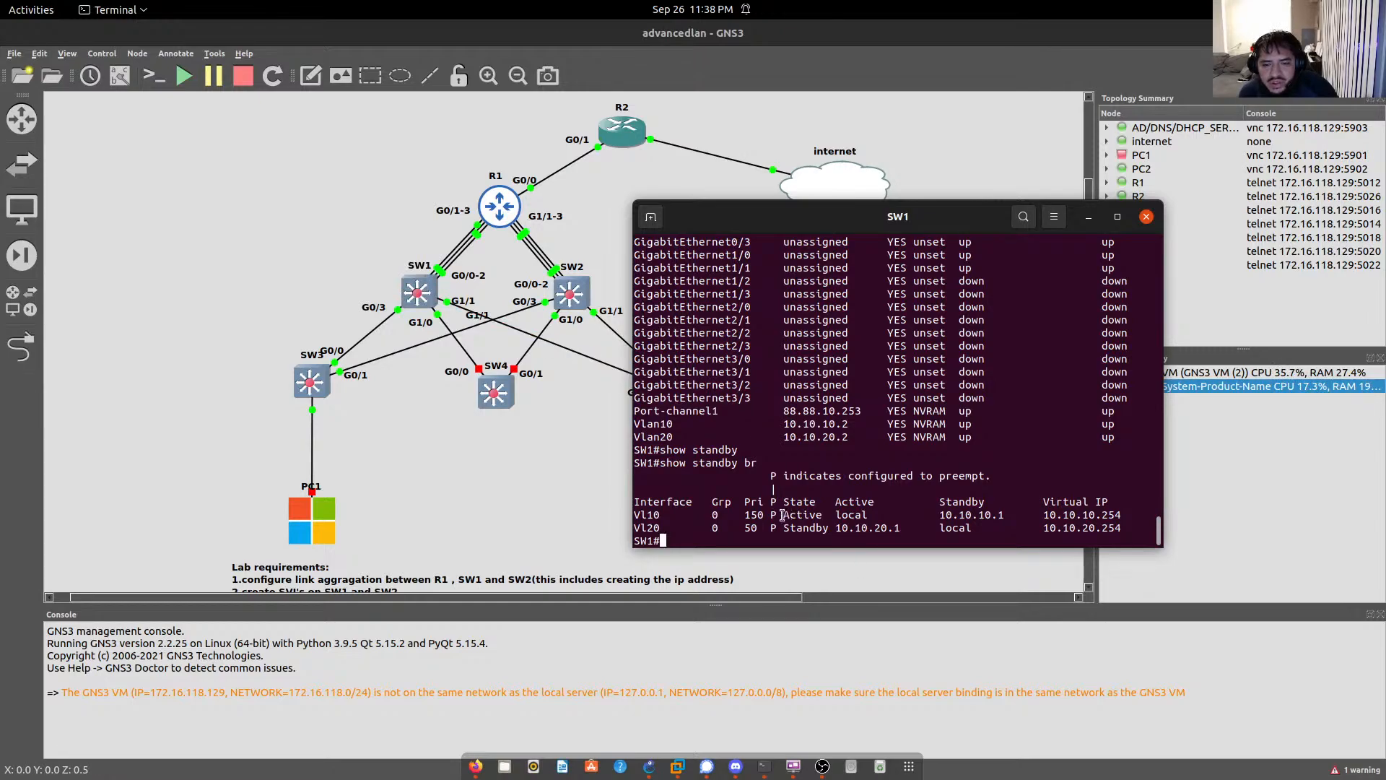
drag(783, 514, 834, 517)
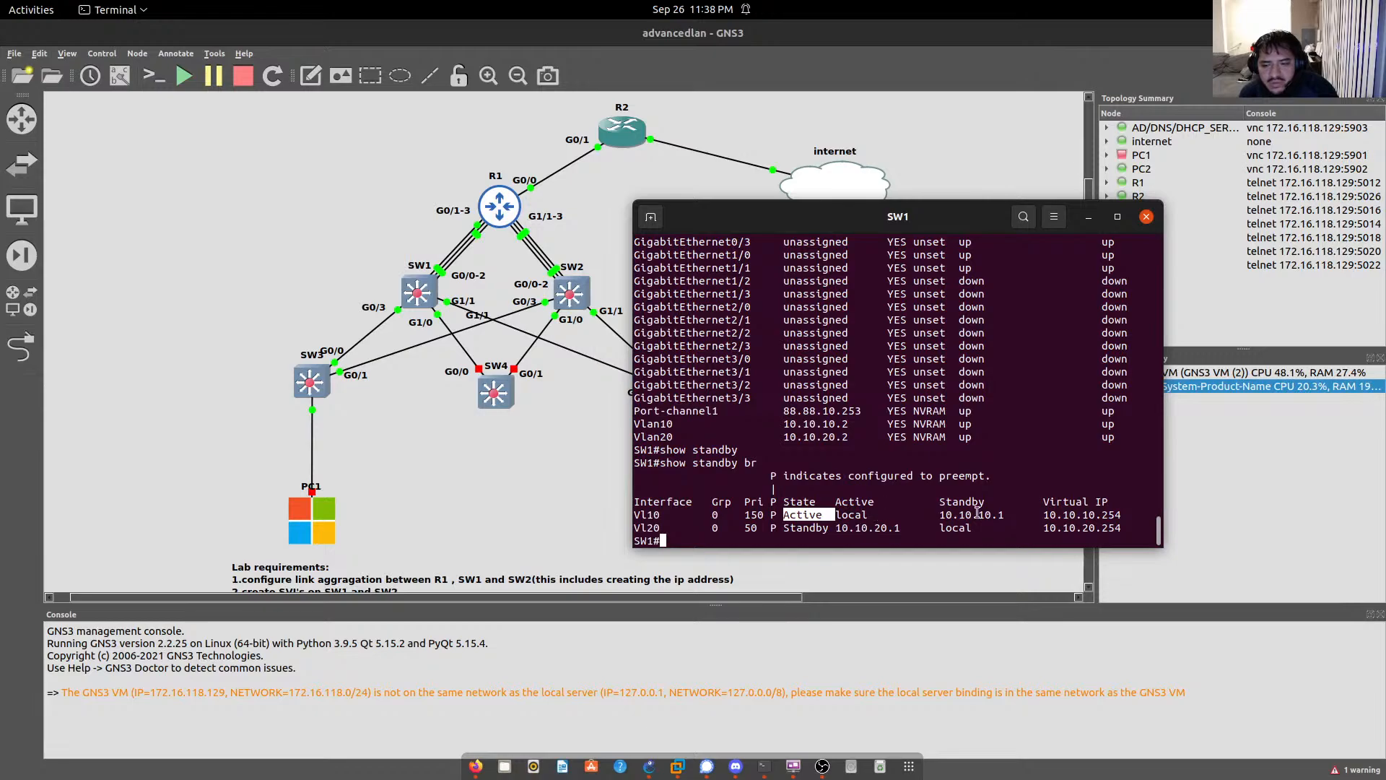
click(803, 574)
key(alt+Tab)
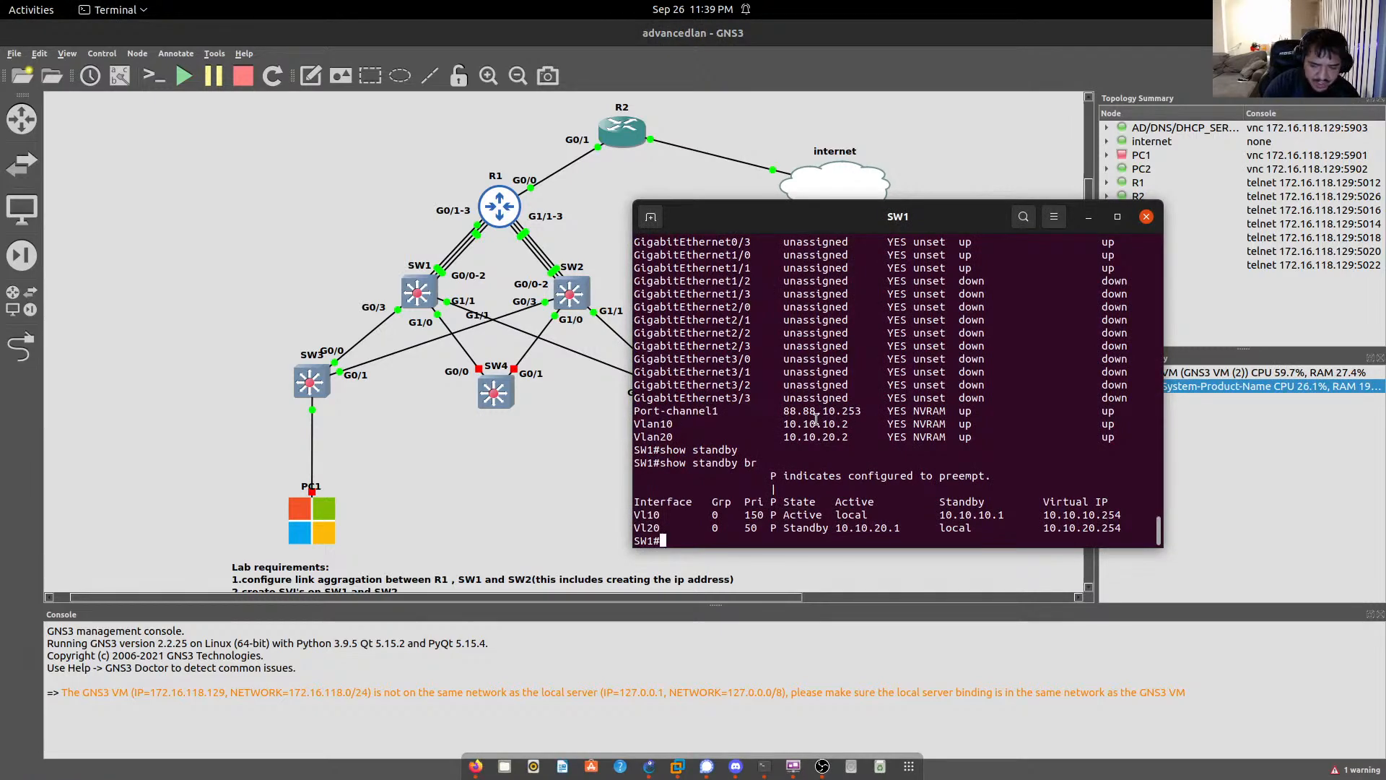
Step: Display SW1's spanning tree with show spanning-tree vlan 10 and check the root bridge line
text(sh)
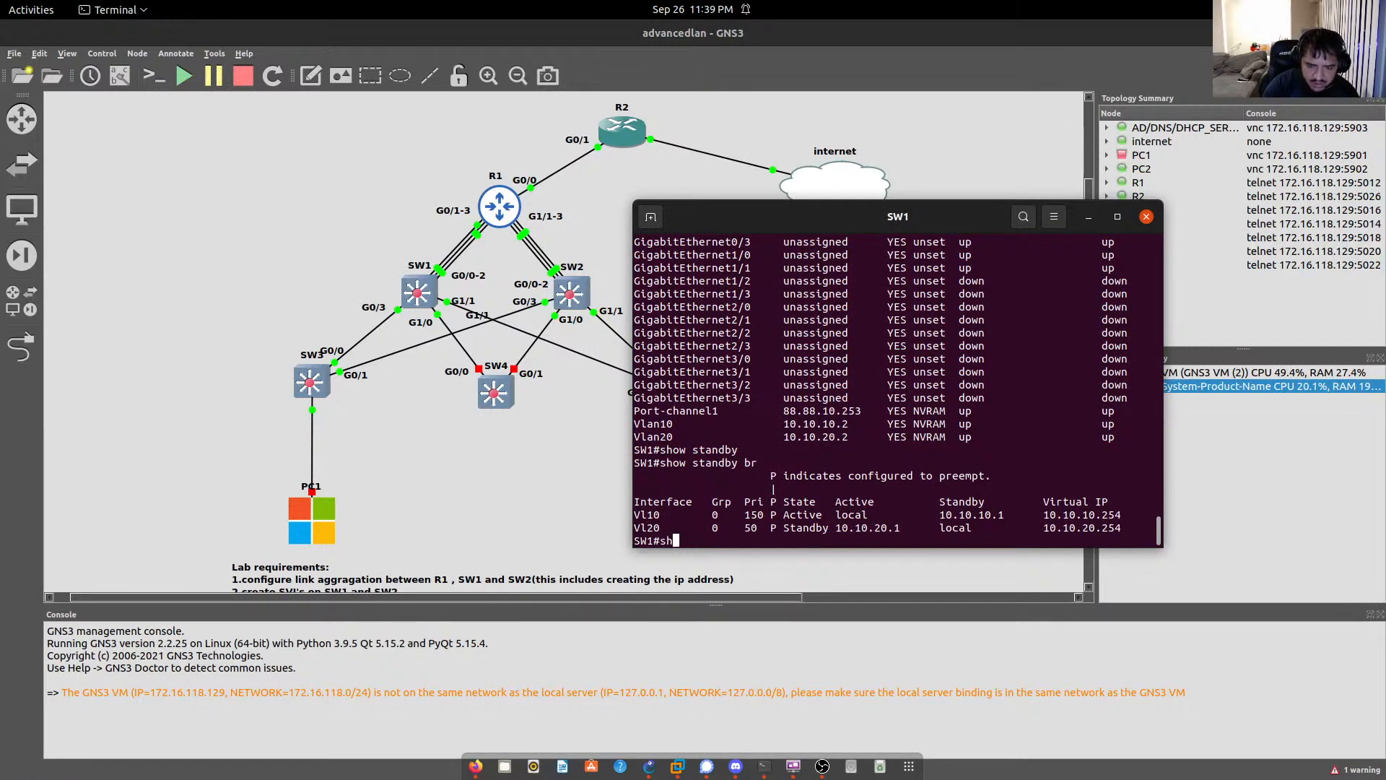
text(pow stan)
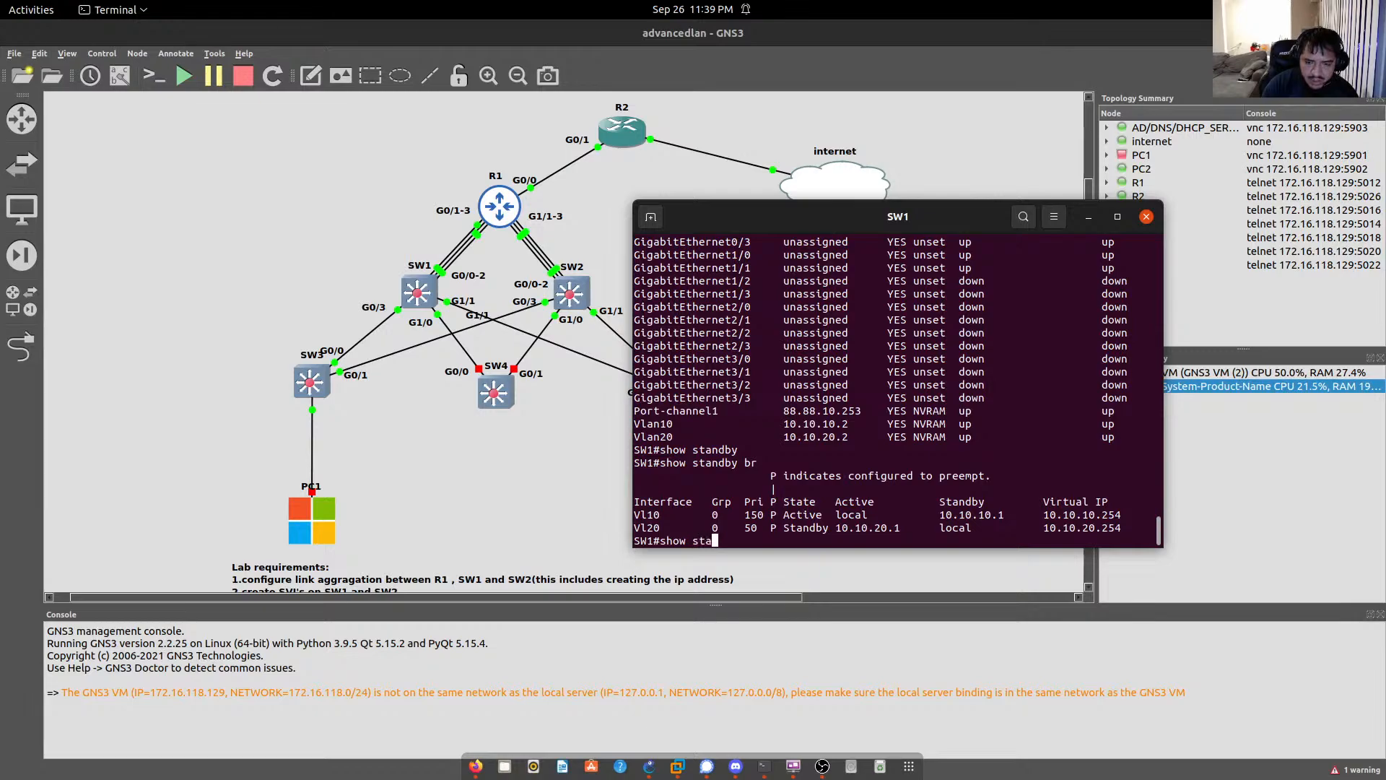
key(Tab)
key(BackSpace)
key(BackSpace)
key(BackSpace)
key(BackSpace)
key(BackSpace)
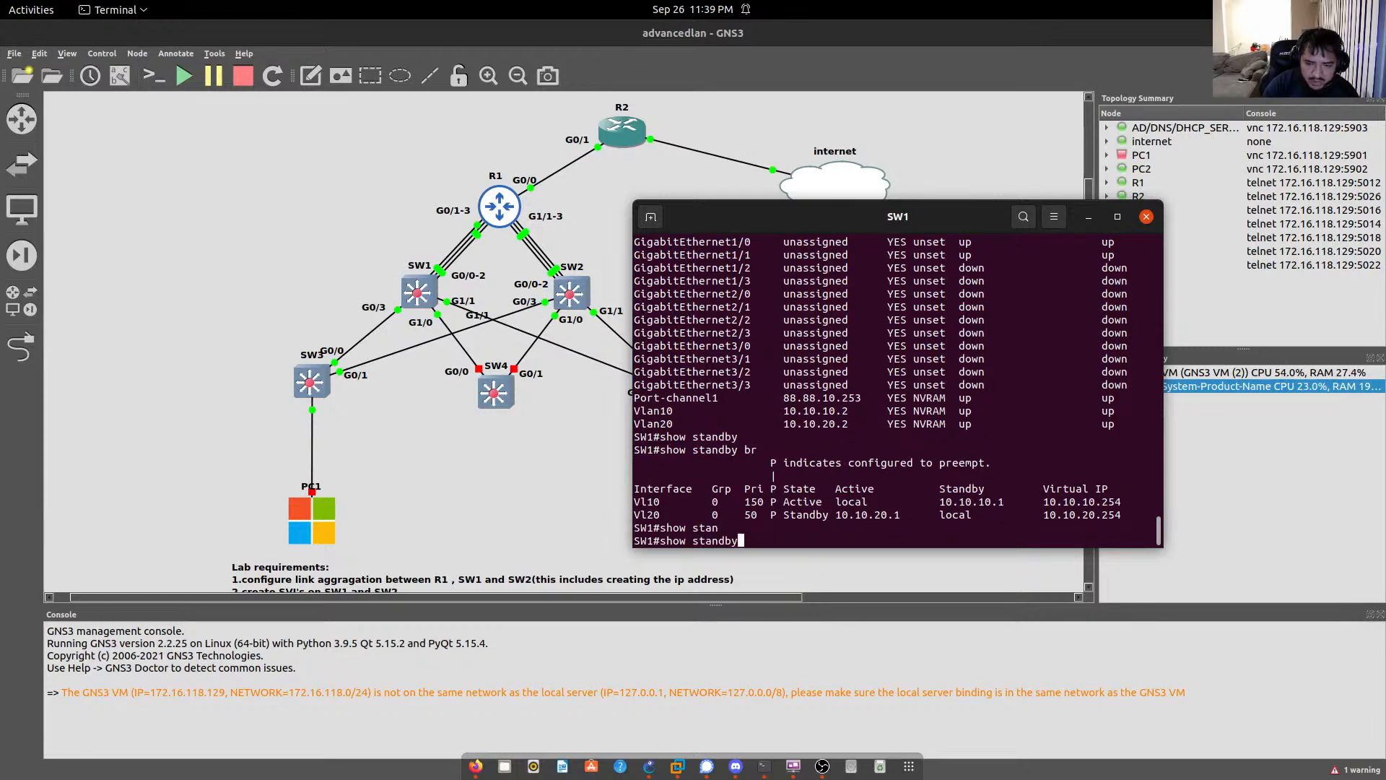
key(BackSpace)
key(BackSpace)
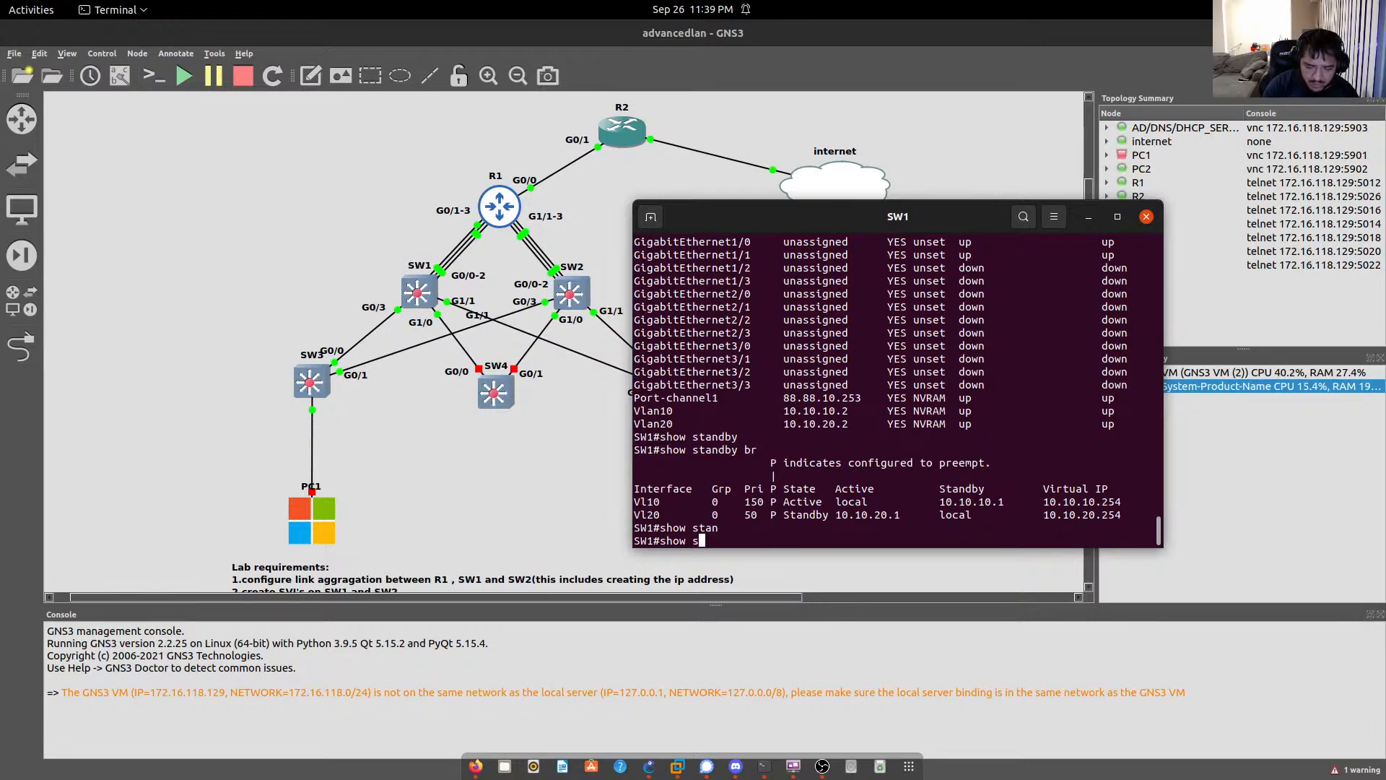
text(pan)
key(Tab)
text(vlan 10)
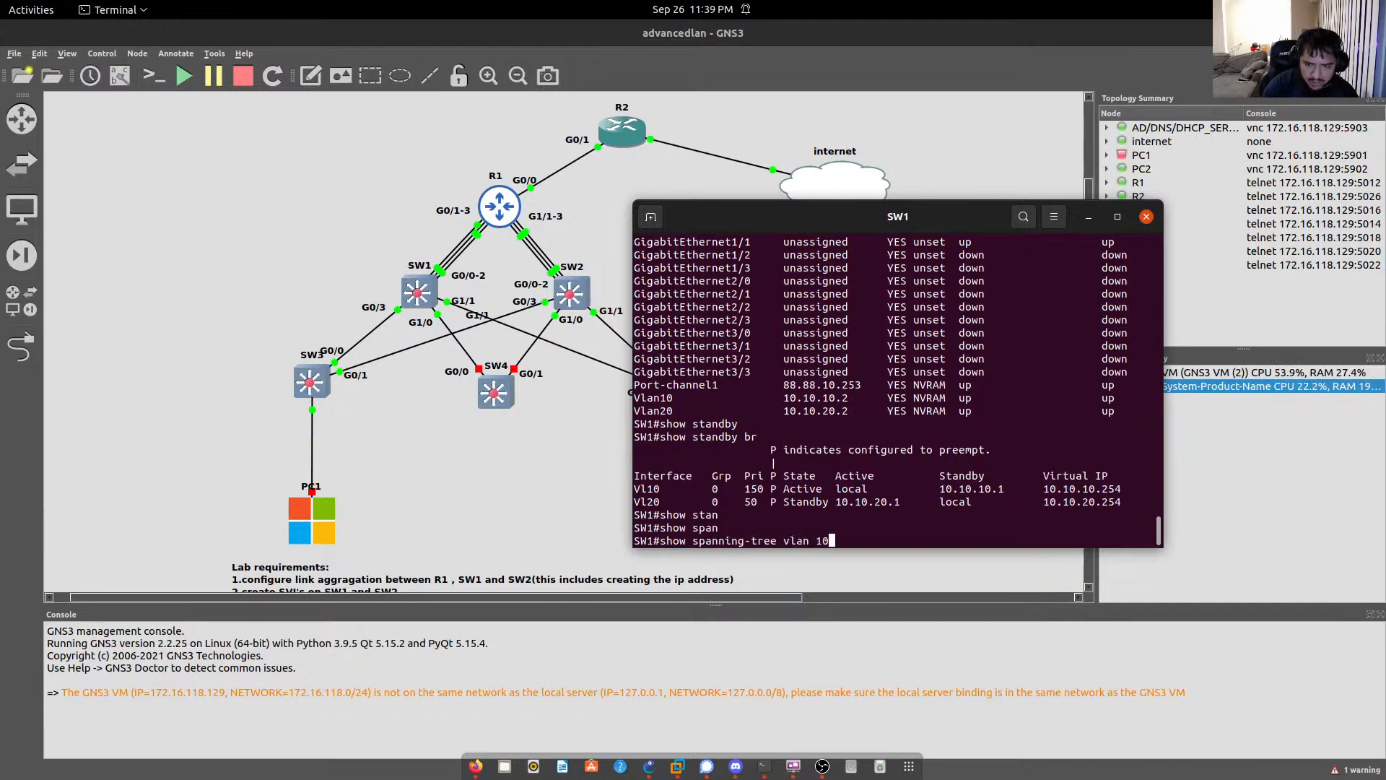
key(Return)
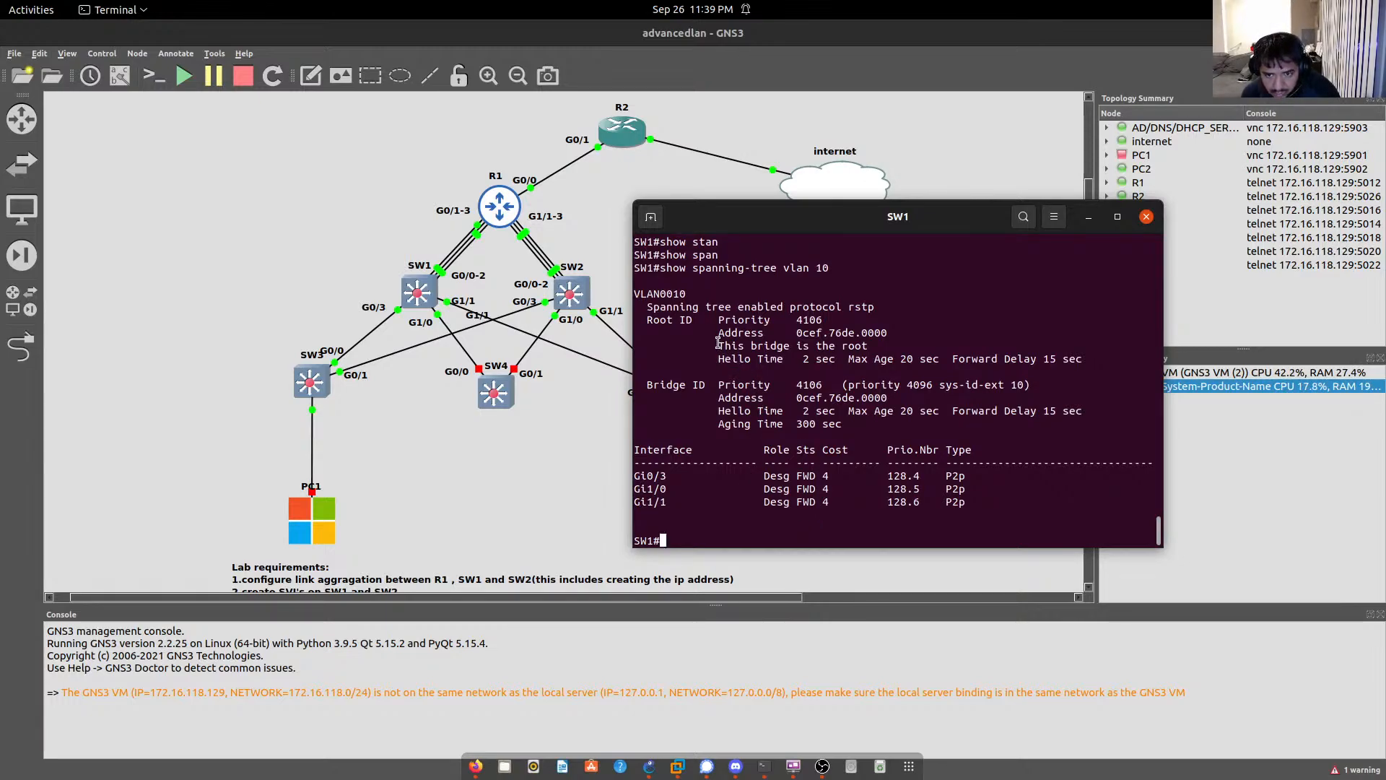
drag(718, 346, 867, 348)
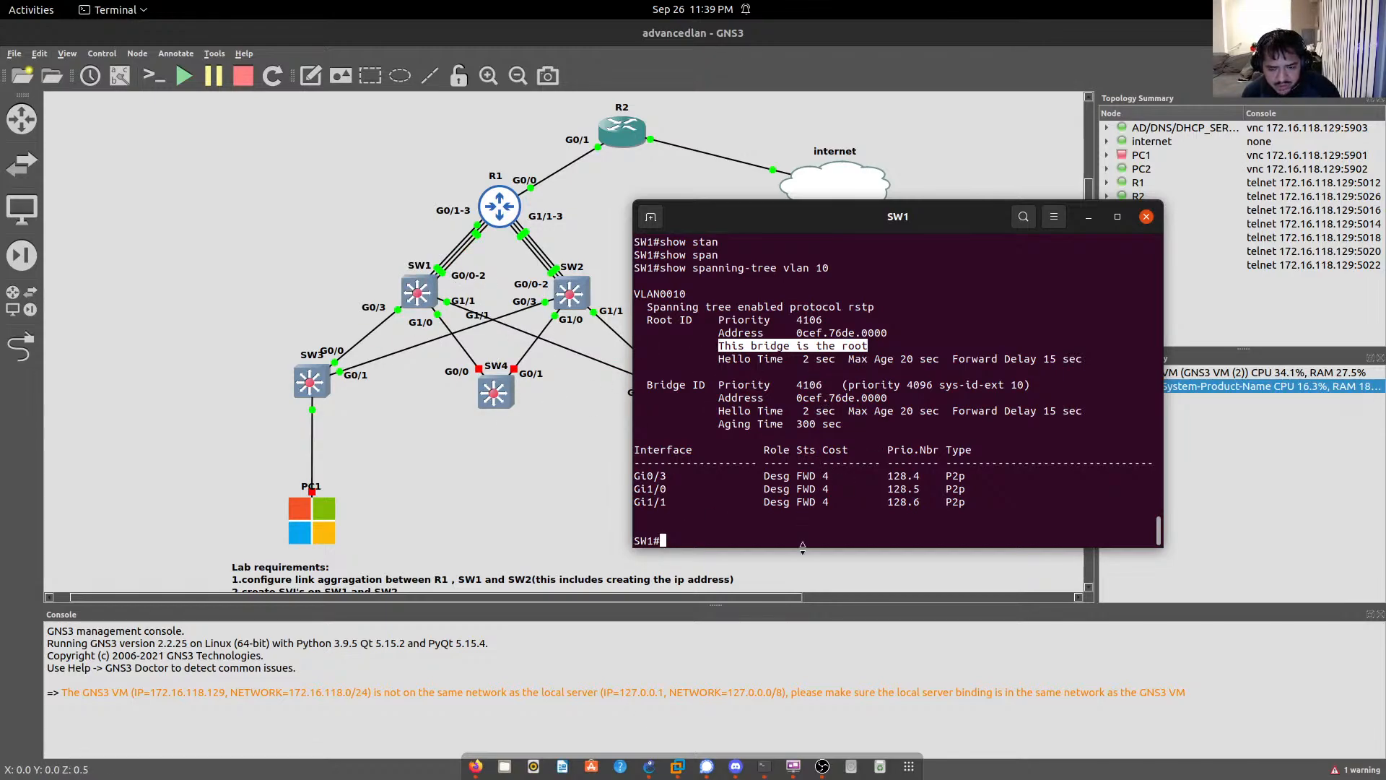
Step: Minimize the SW1 console, switch to the SW2 console and move its window clear of the switches in the topology
click(1087, 216)
key(alt+Tab)
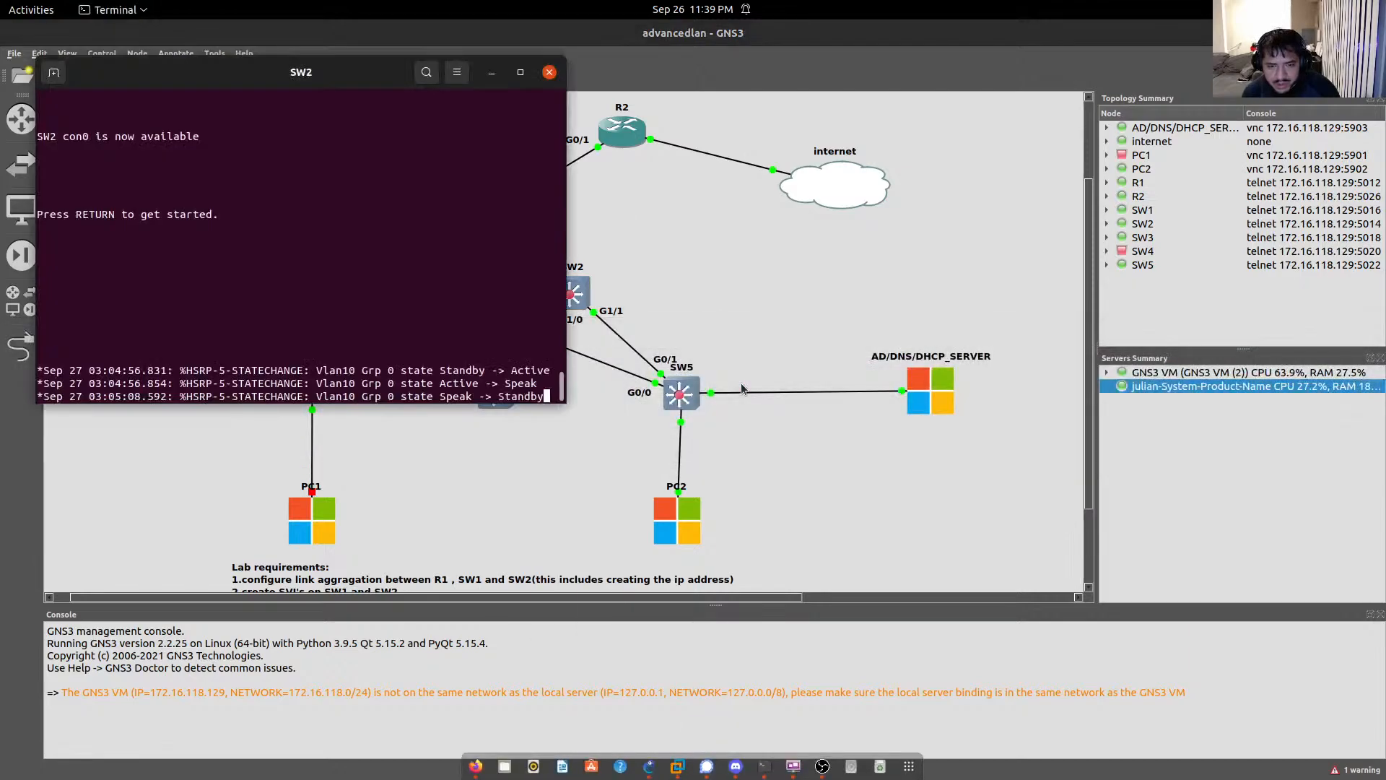
drag(295, 82, 1116, 136)
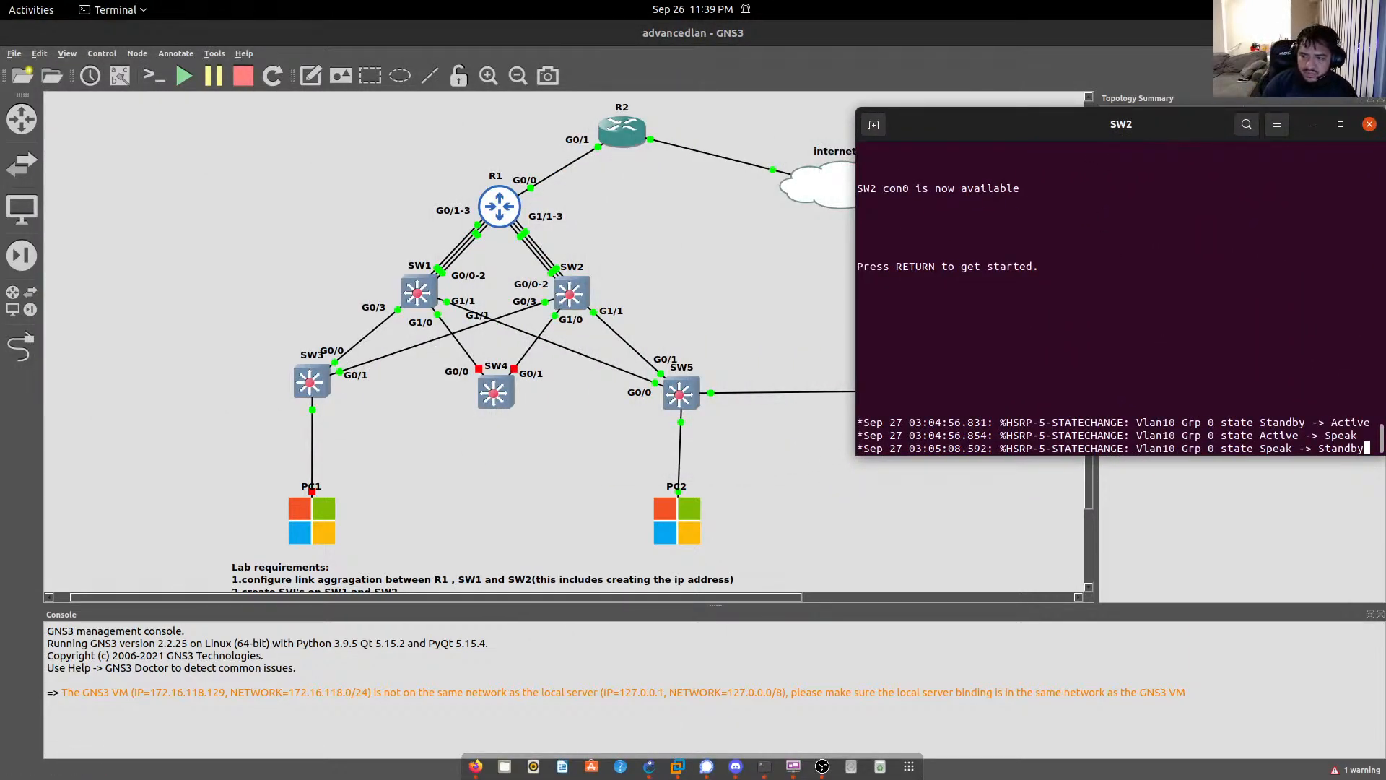
Step: Start the SW2 console session and enter privileged EXEC mode
key(Return)
key(Return)
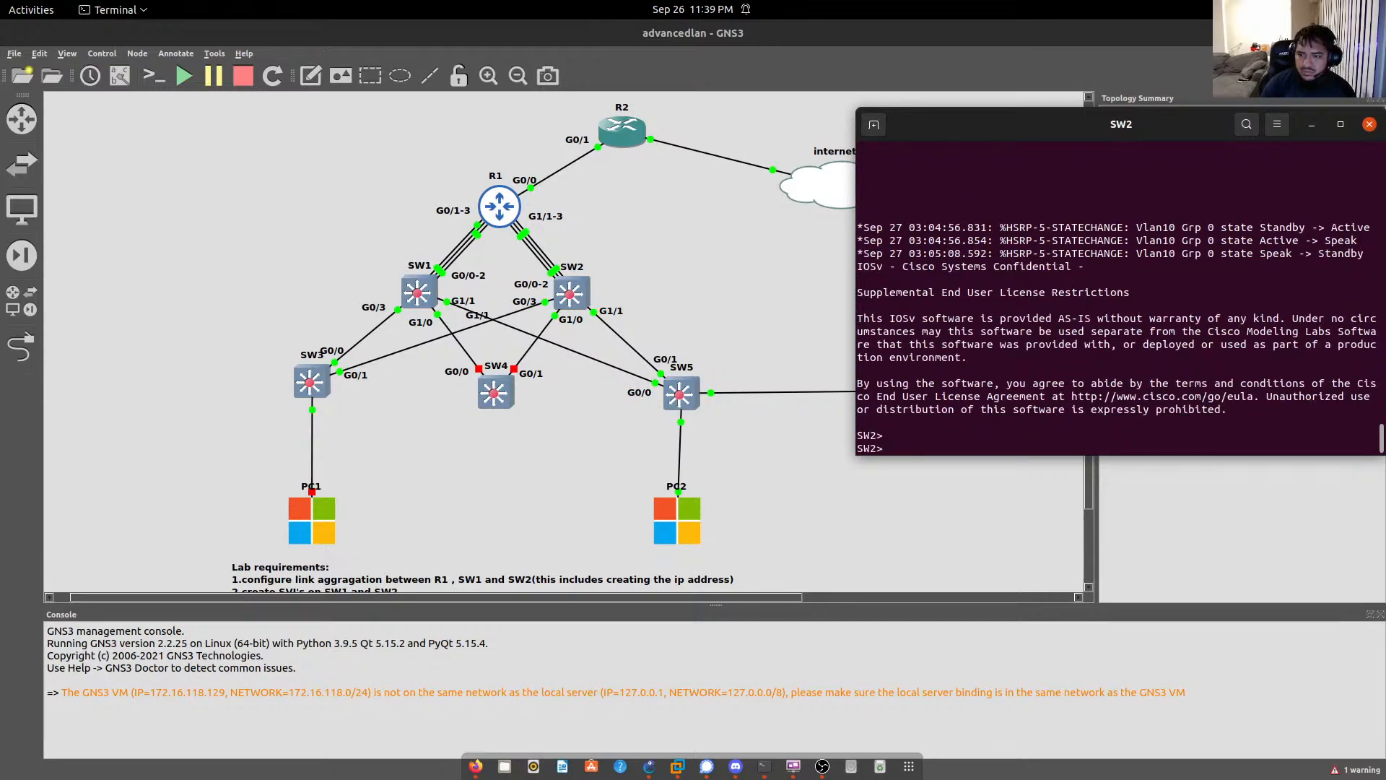
key(Return)
key(Return)
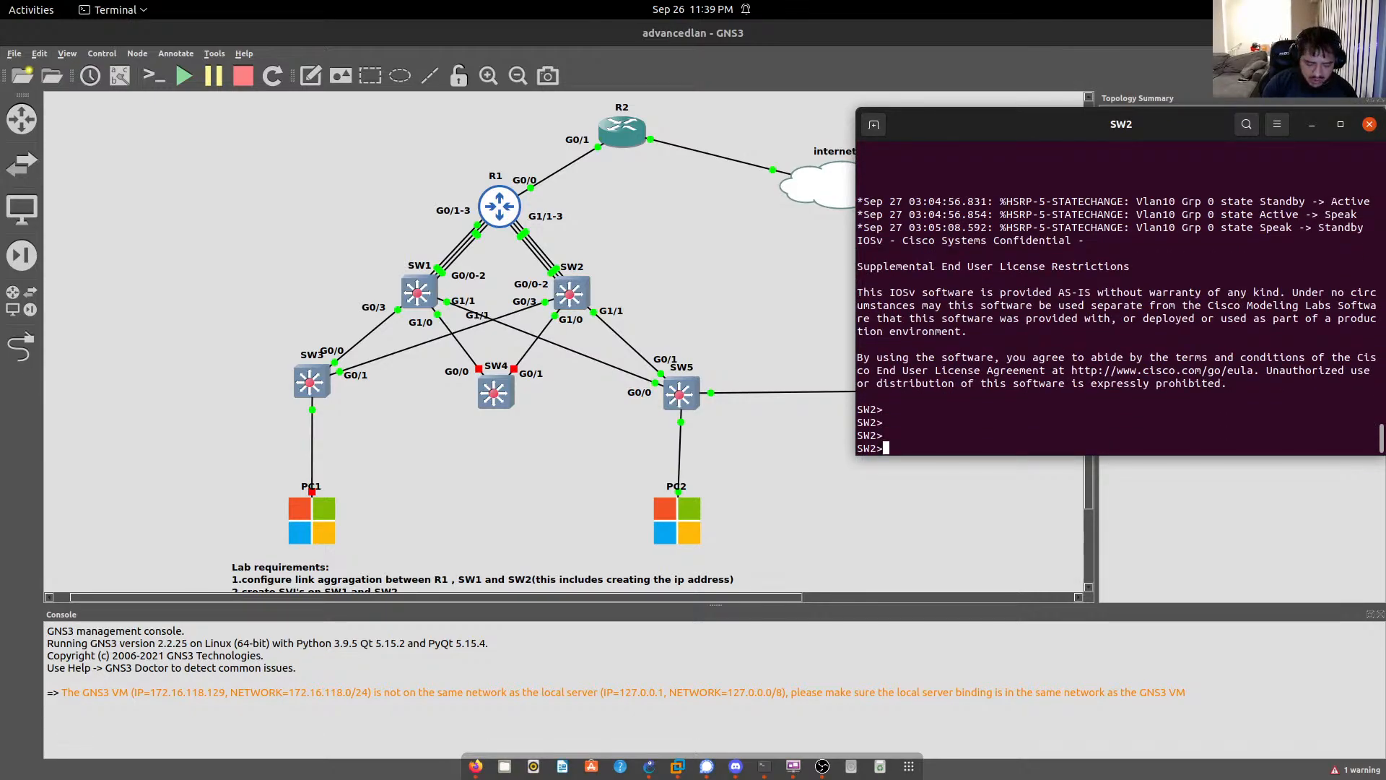
text(en)
key(Return)
Step: Display SW2's HSRP details for VLAN 20 with show standby vlan 20
text(show stan)
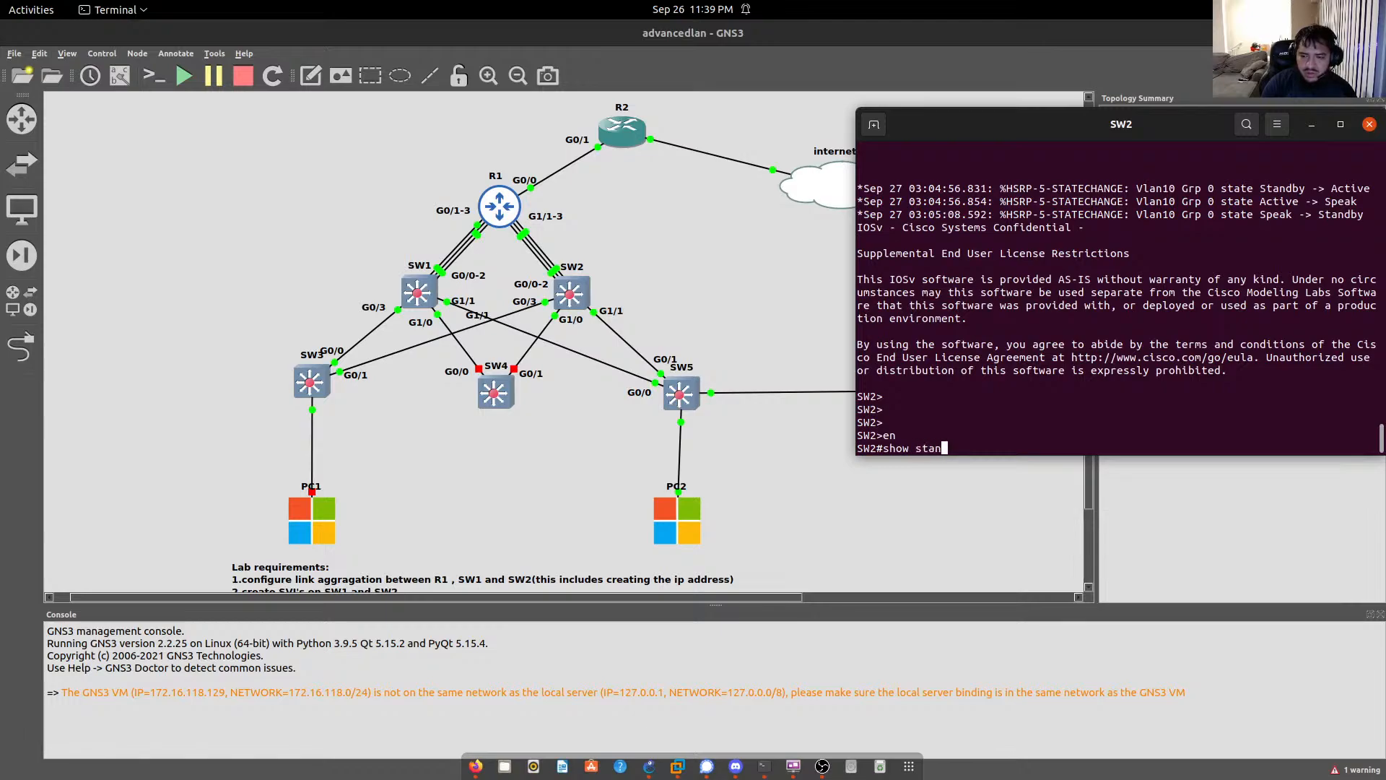
key(Tab)
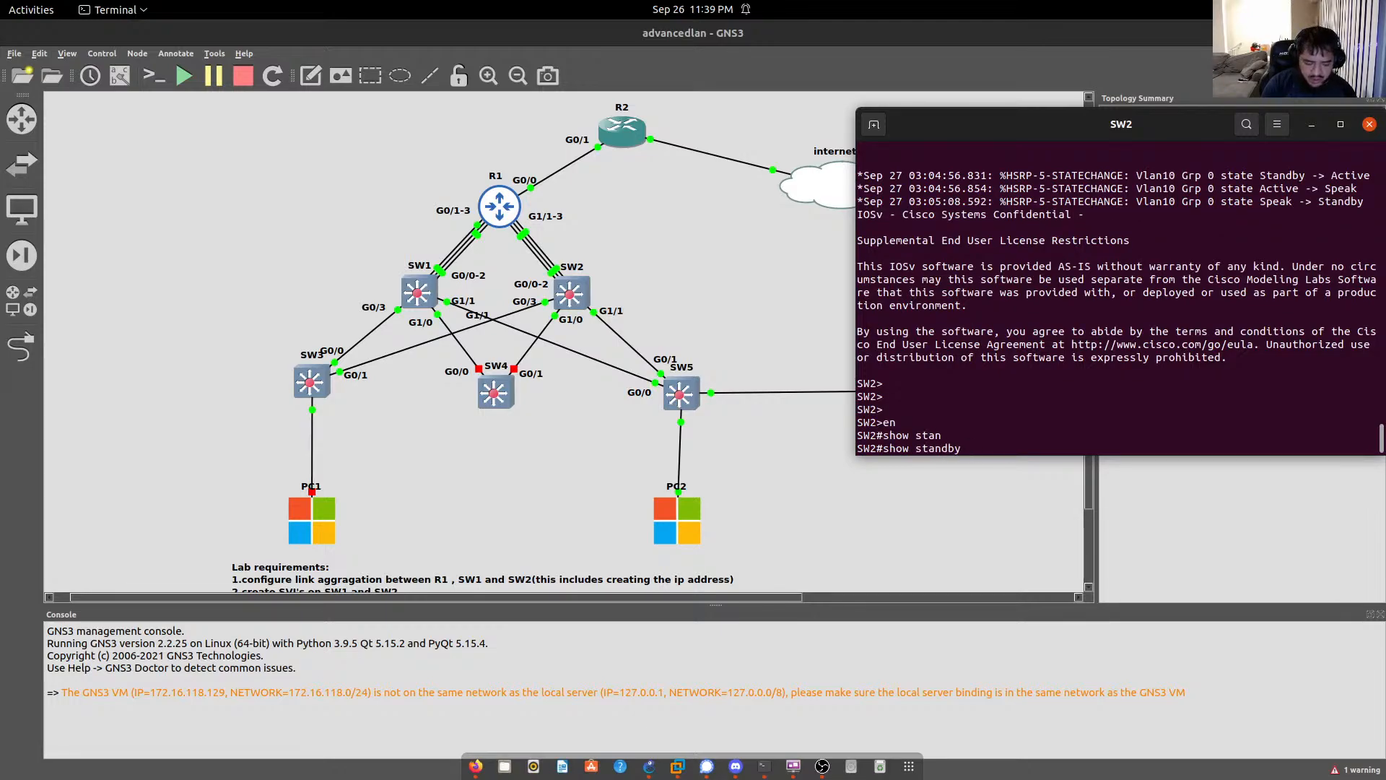
text(vlan 10)
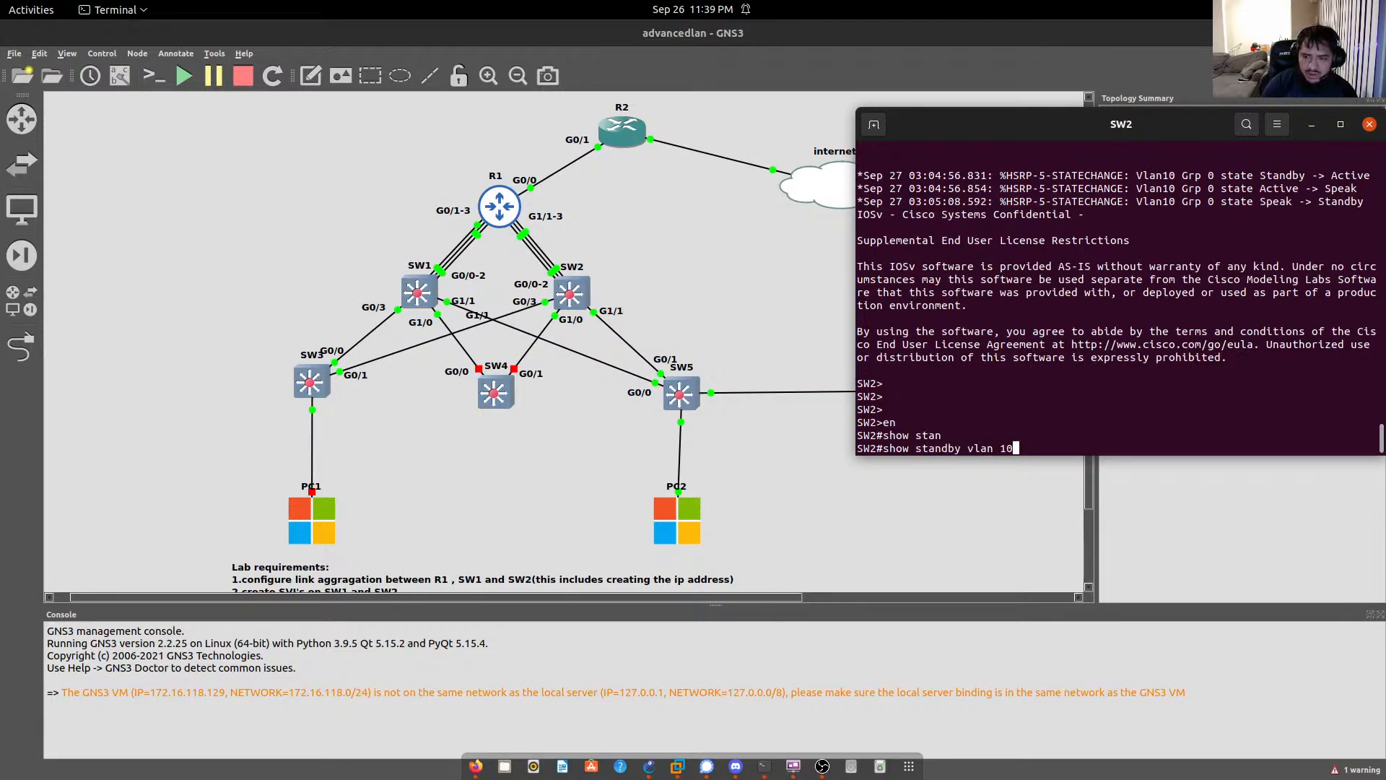
key(BackSpace)
key(BackSpace)
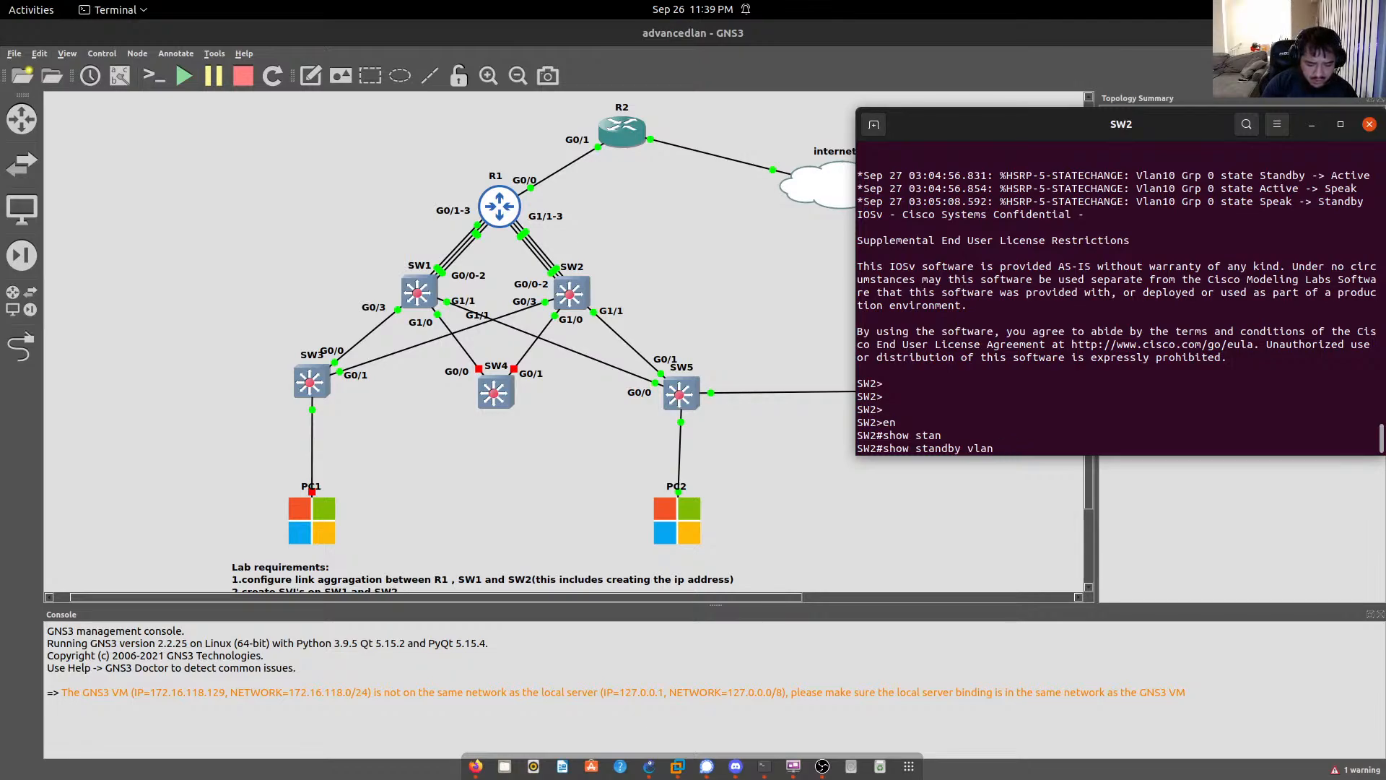
text(20)
key(Return)
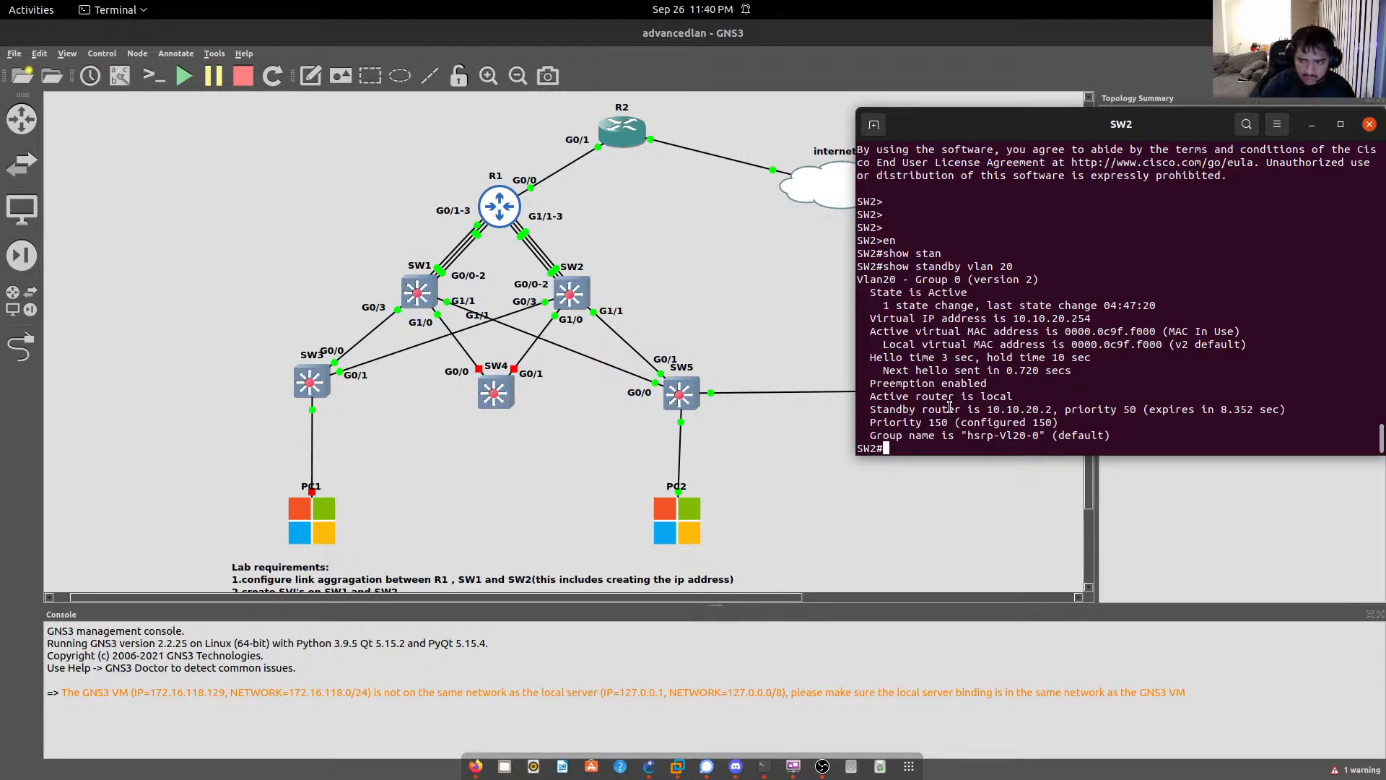
Step: Display SW2's HSRP summary with show standby br and check the Vlan20 state
text(show stan)
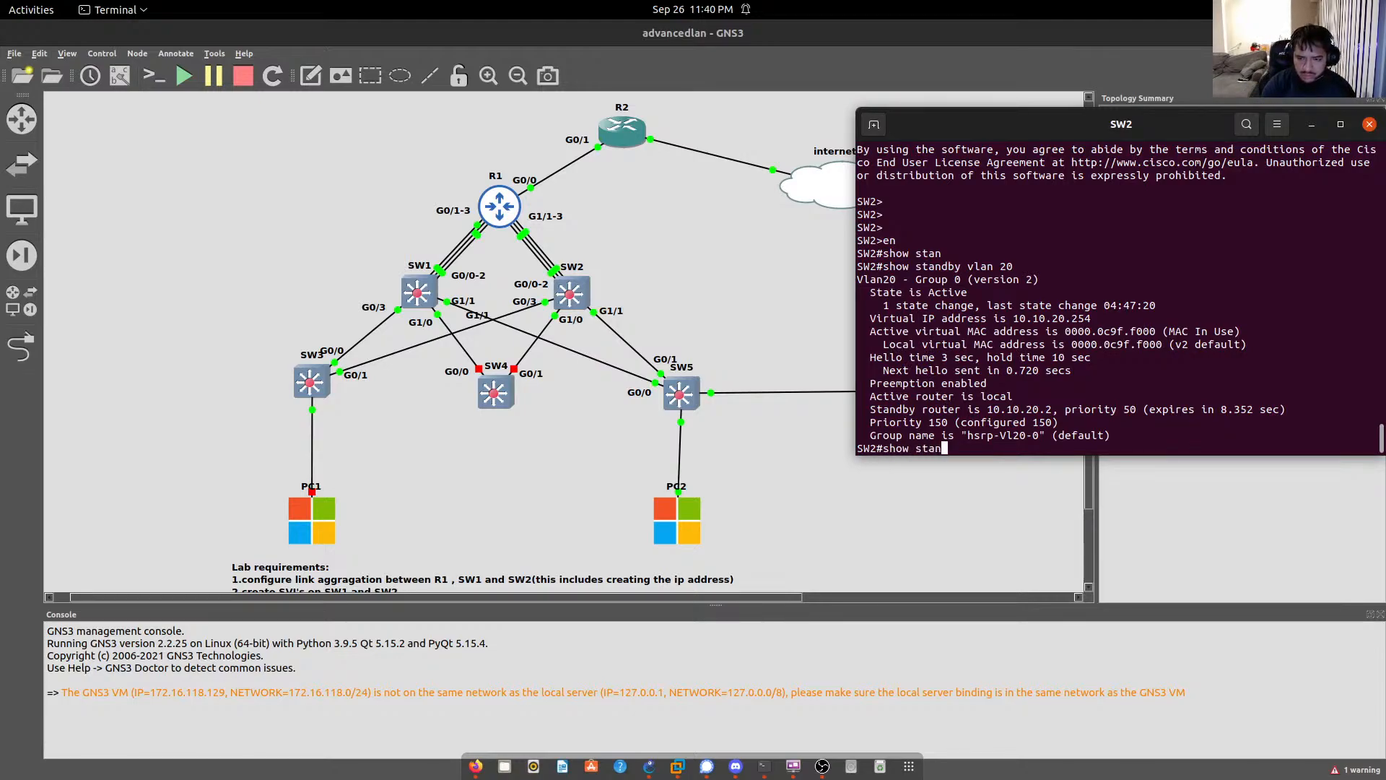
key(Tab)
text(b)
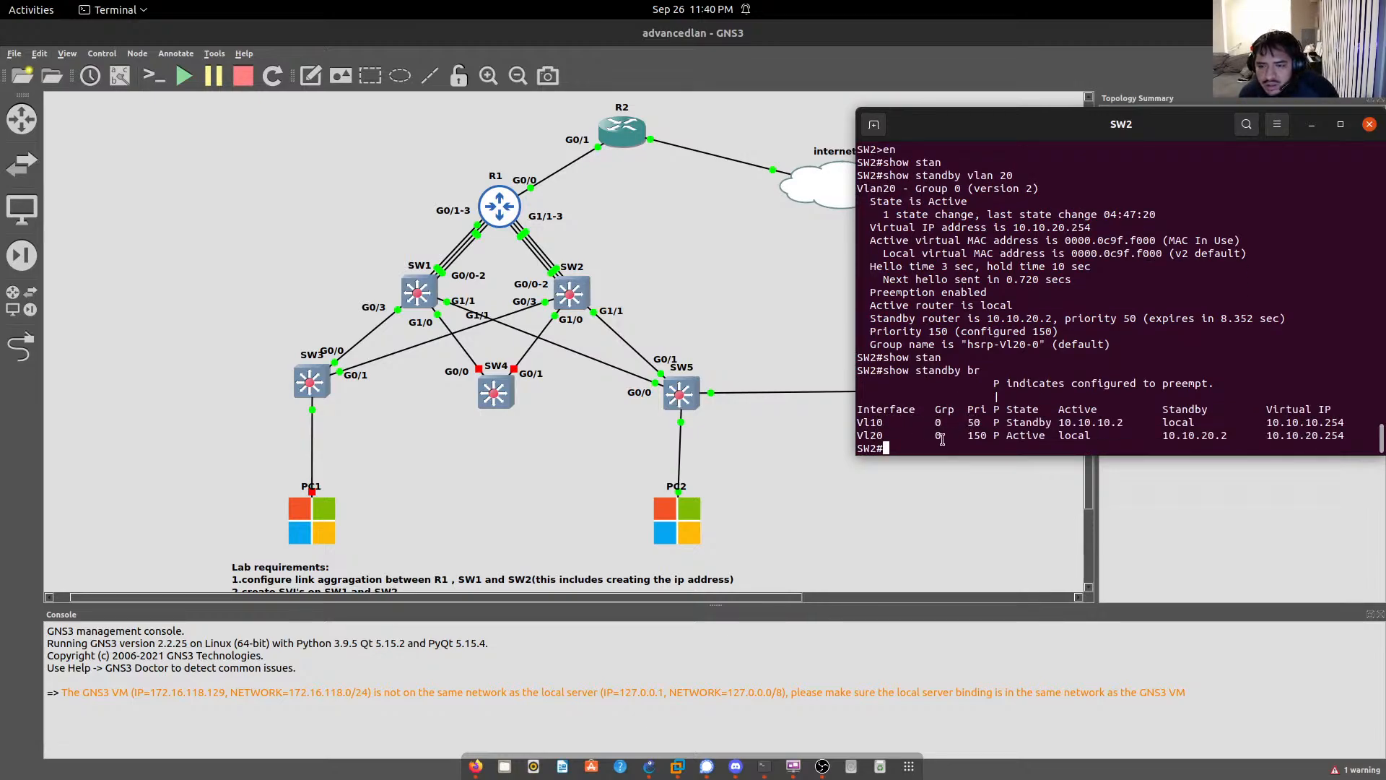
drag(1046, 436, 1009, 436)
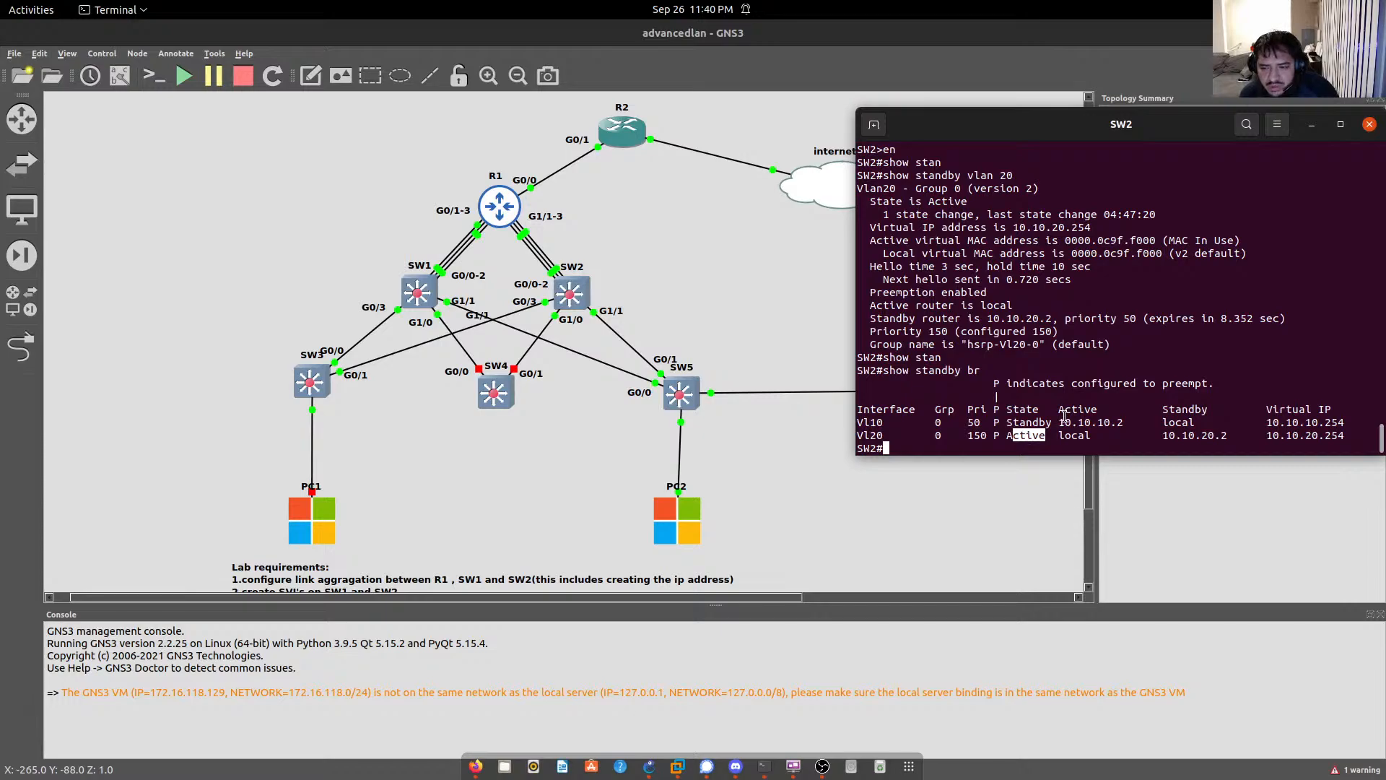
Step: Display SW2's spanning-tree information for VLAN 20 with show spanning-tree vlan 20 and review the root and bridge details
text(show s)
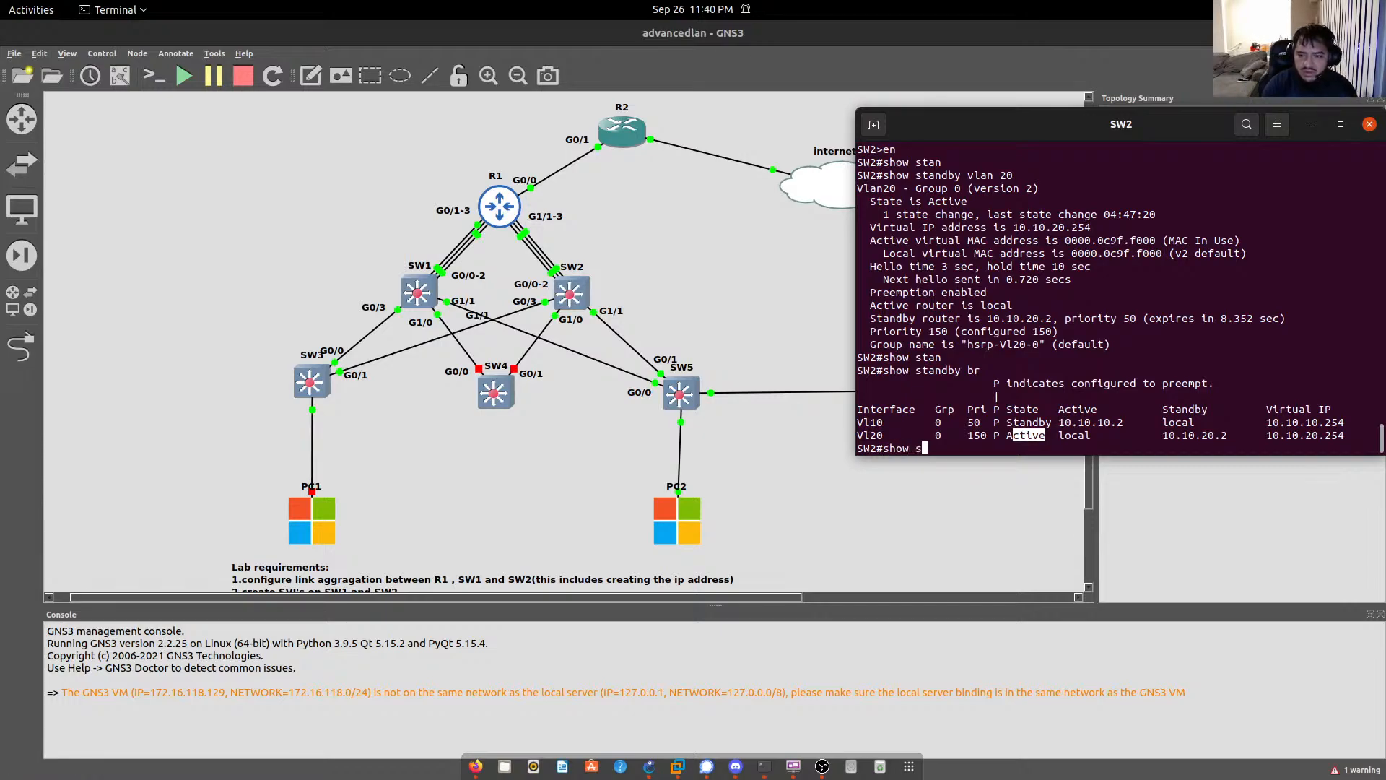
text(pann)
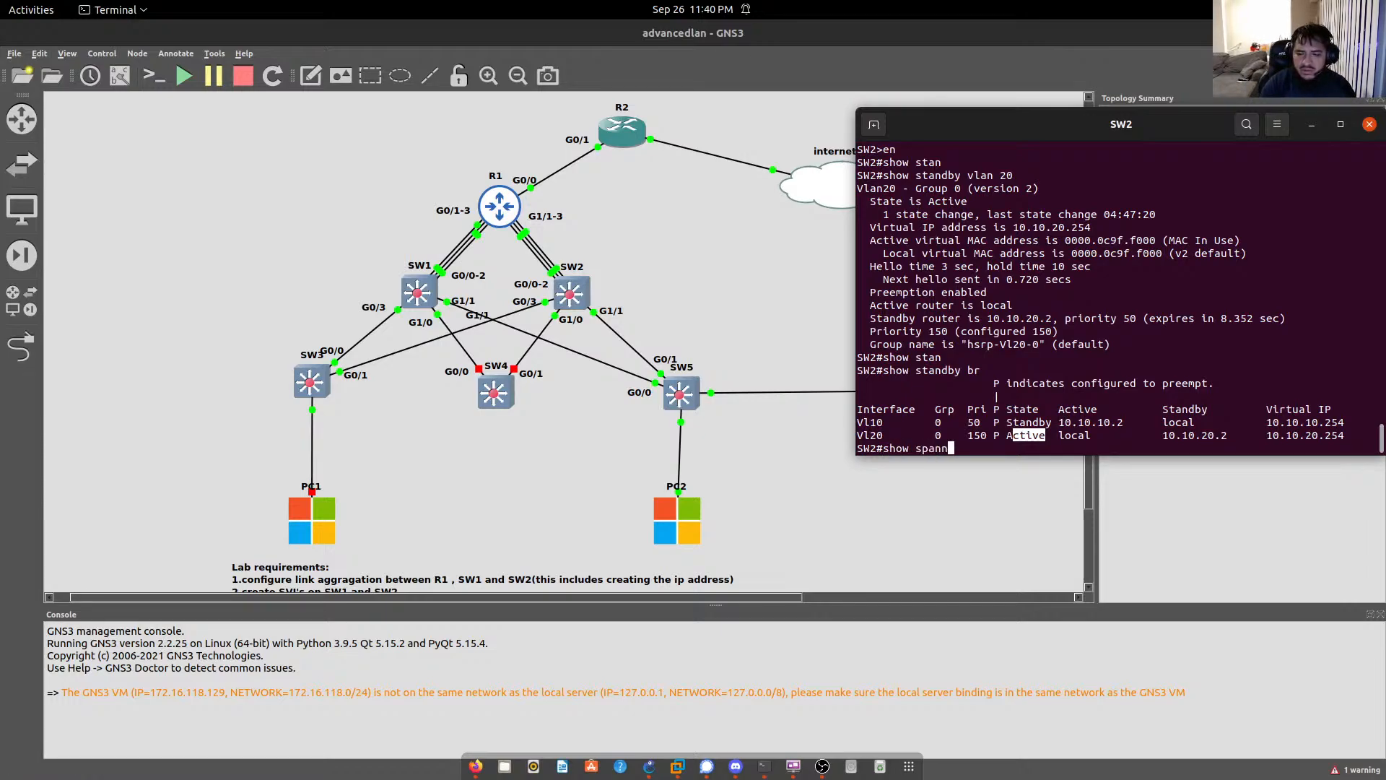
key(Tab)
text(vlan 20)
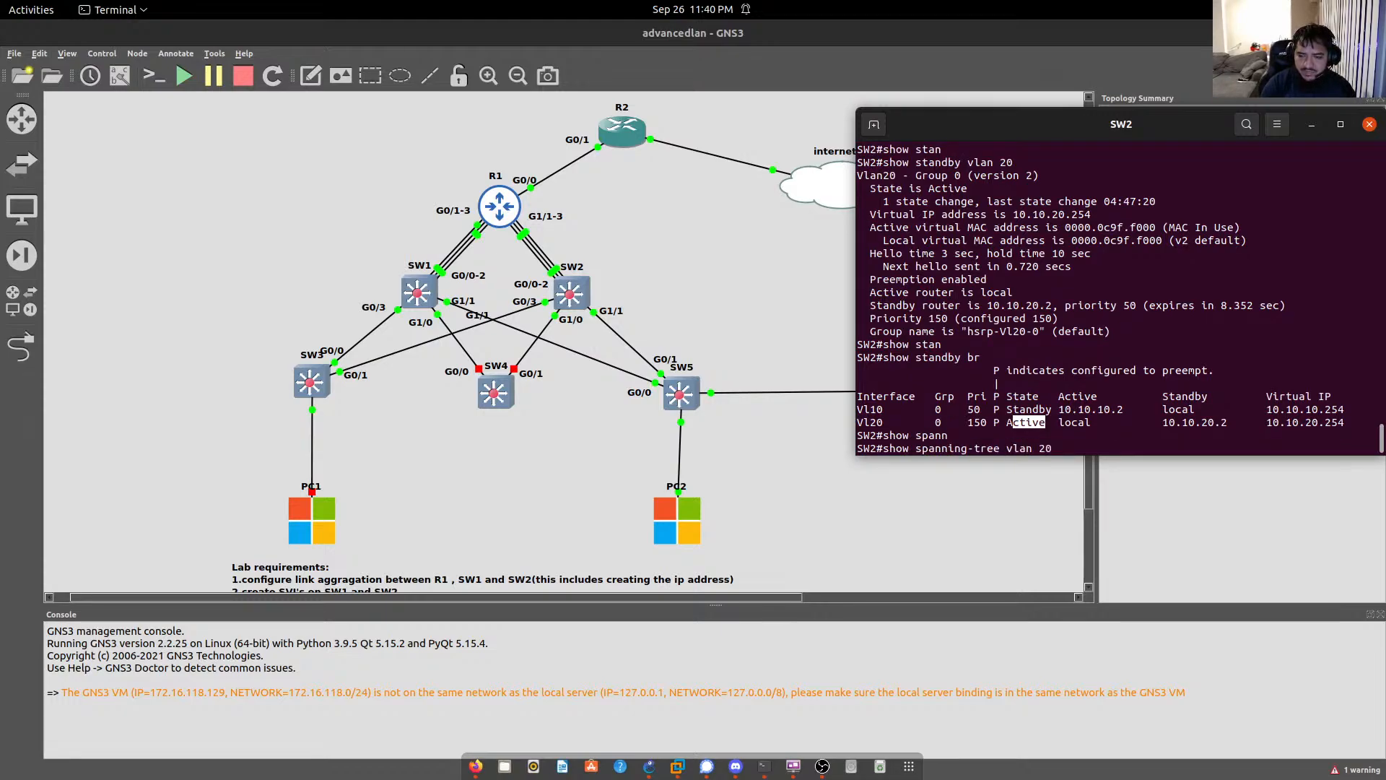
key(Return)
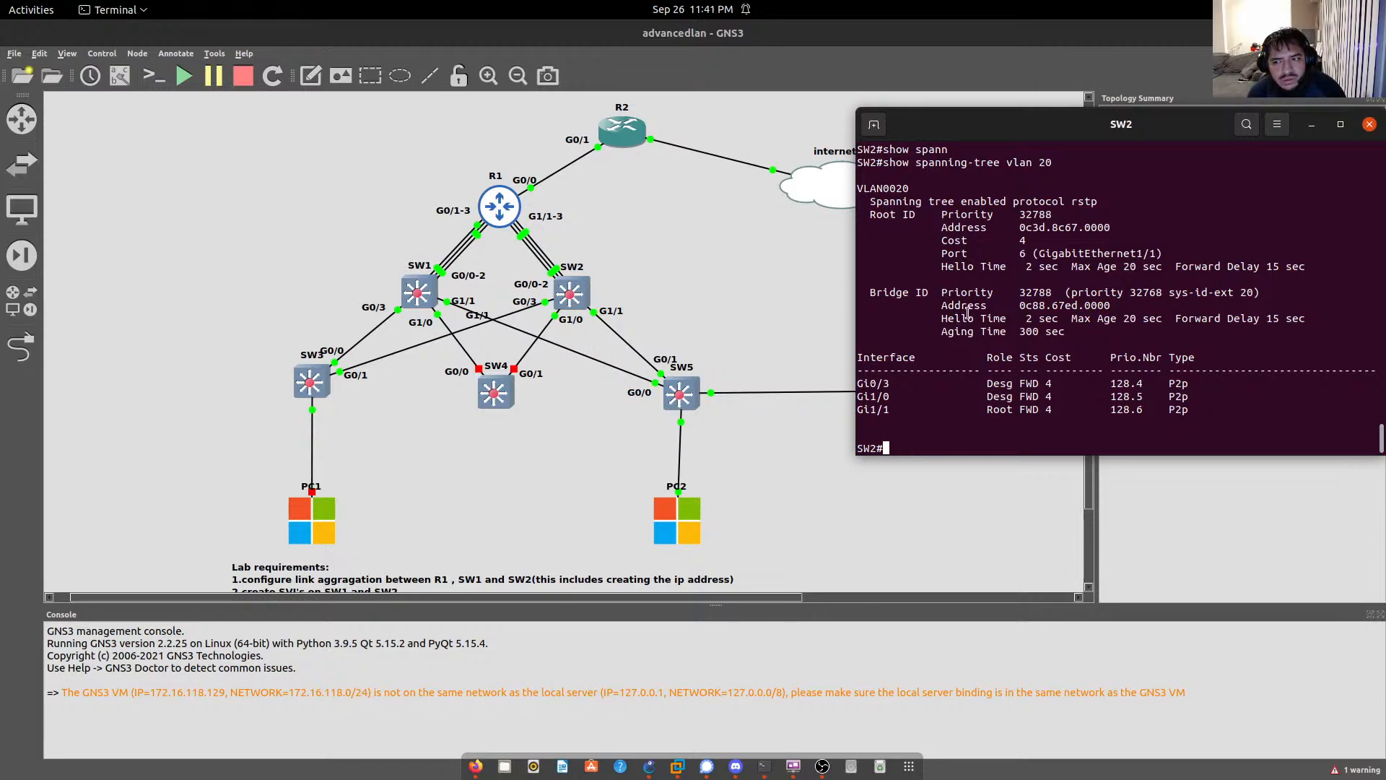
scroll(968, 315, up, 1)
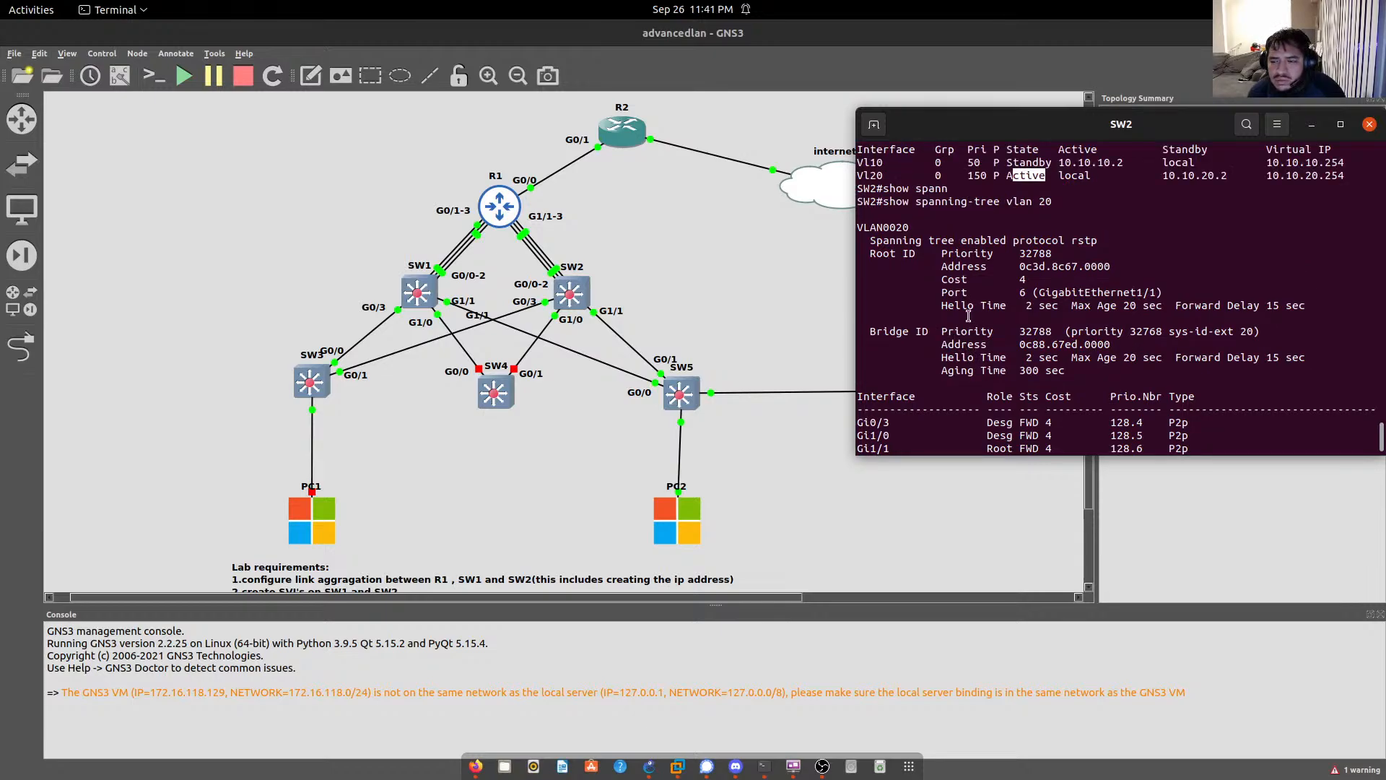
scroll(961, 323, down, 1)
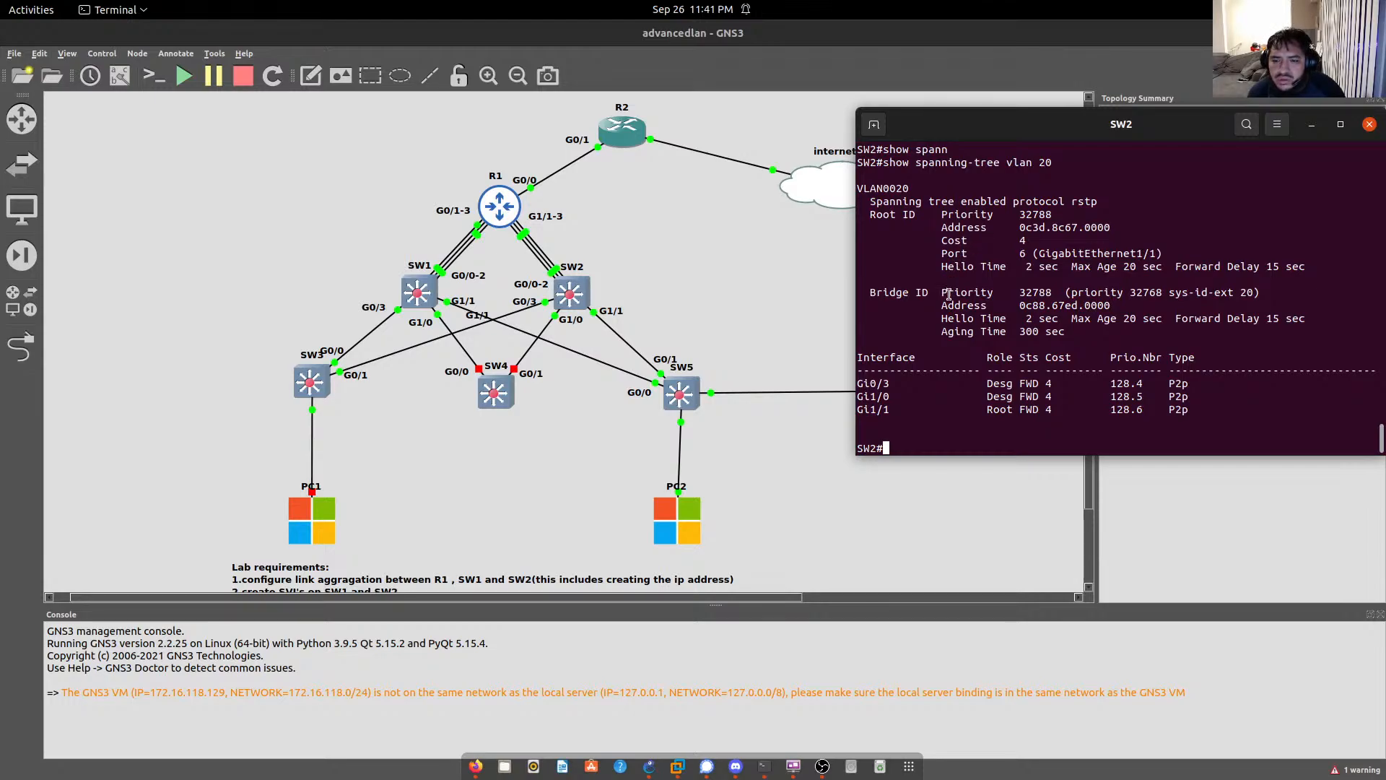
Step: Bring the SW1 console forward and display its spanning-tree information with show spanning-tree vlan 20
key(alt+Tab)
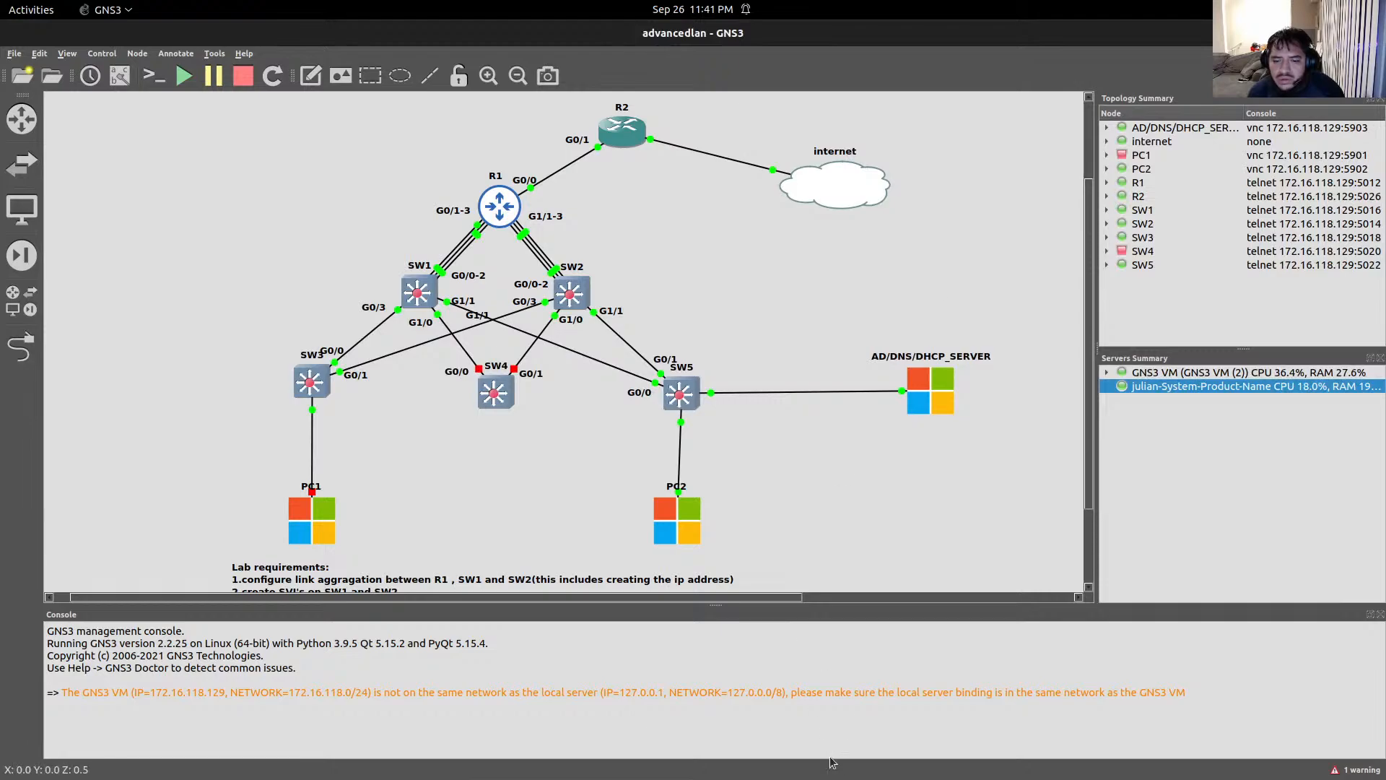
key(alt+Tab)
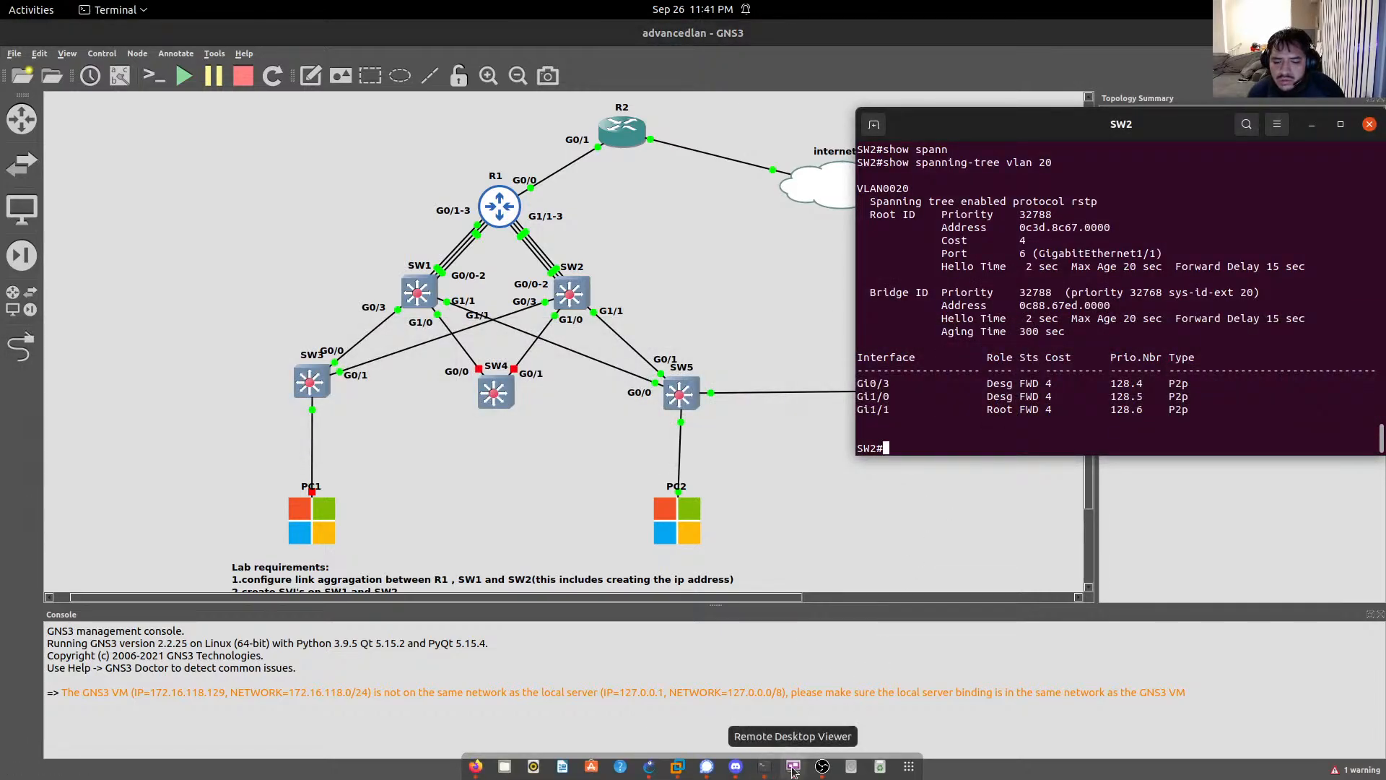
click(764, 766)
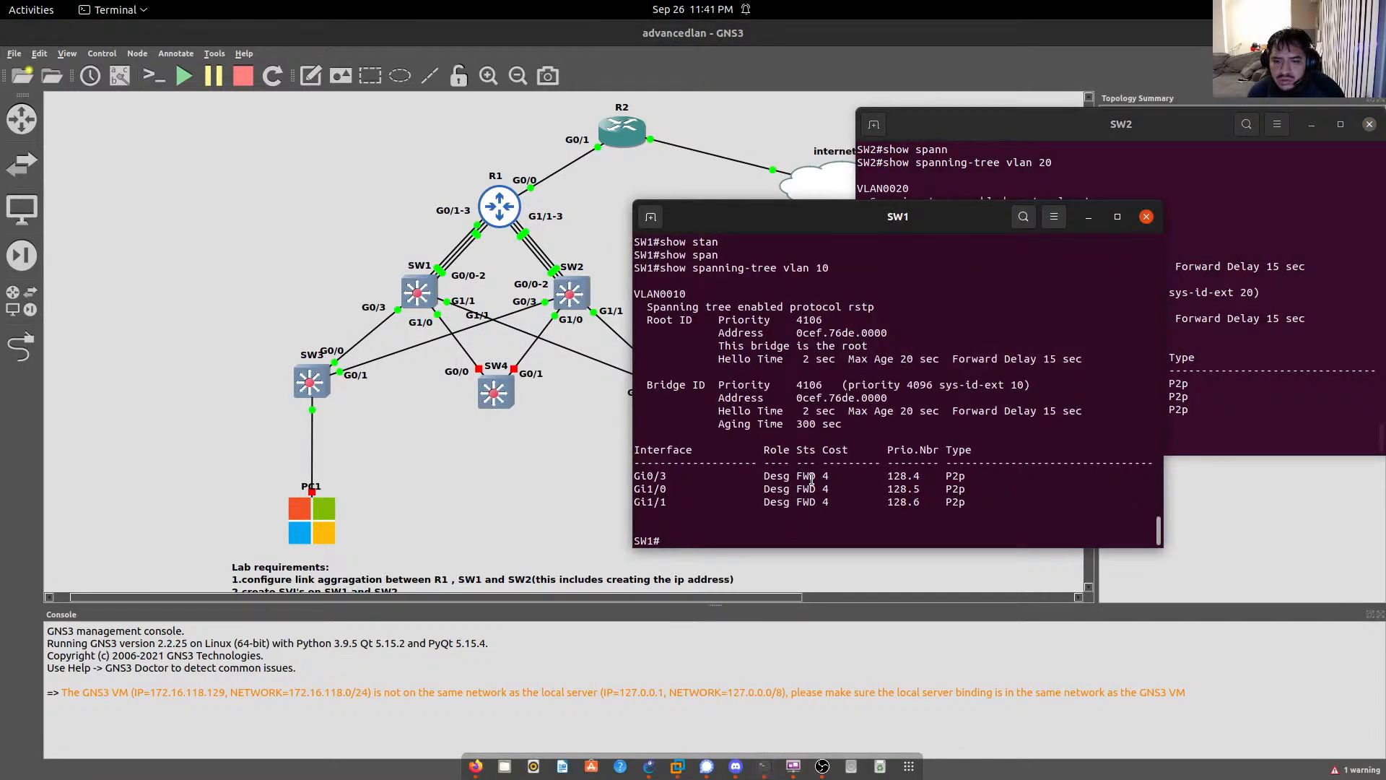
key(Up)
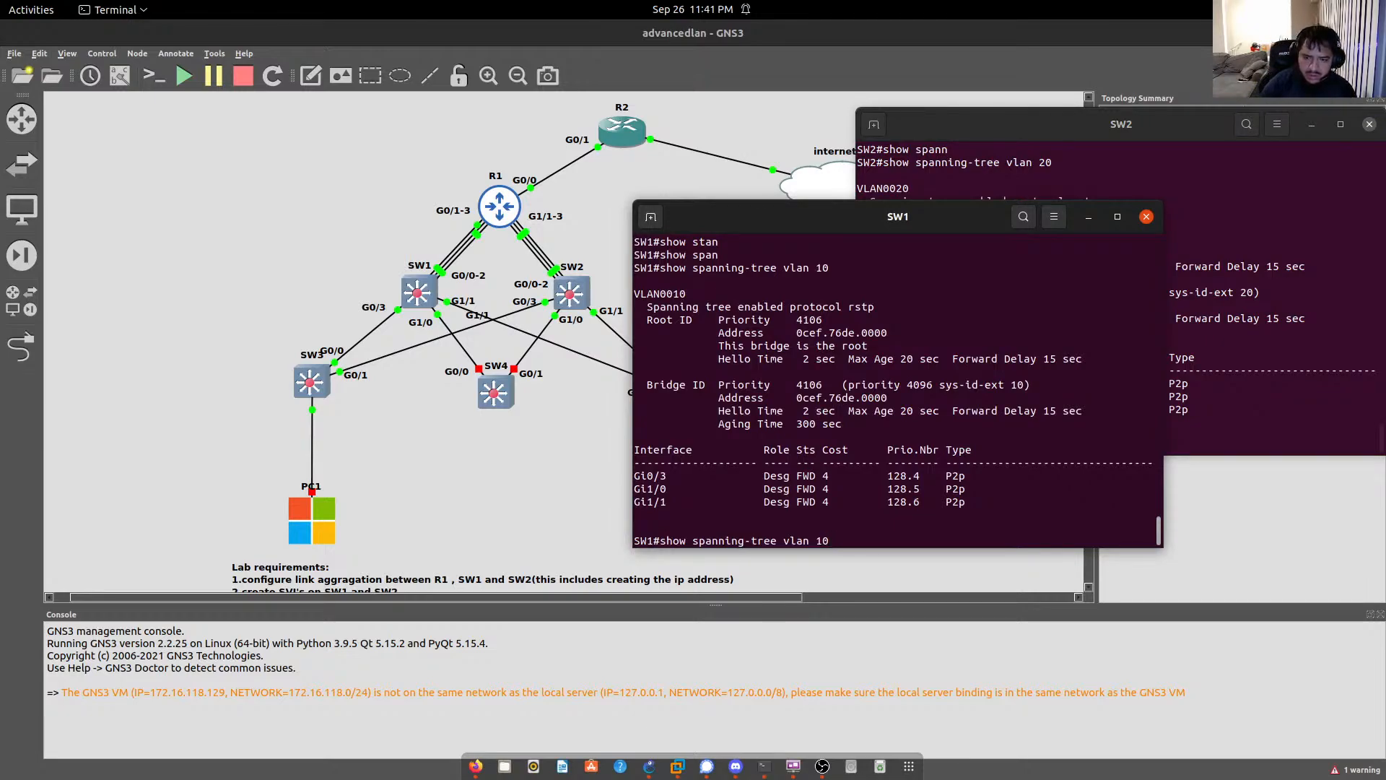
key(BackSpace)
key(BackSpace)
text(2)
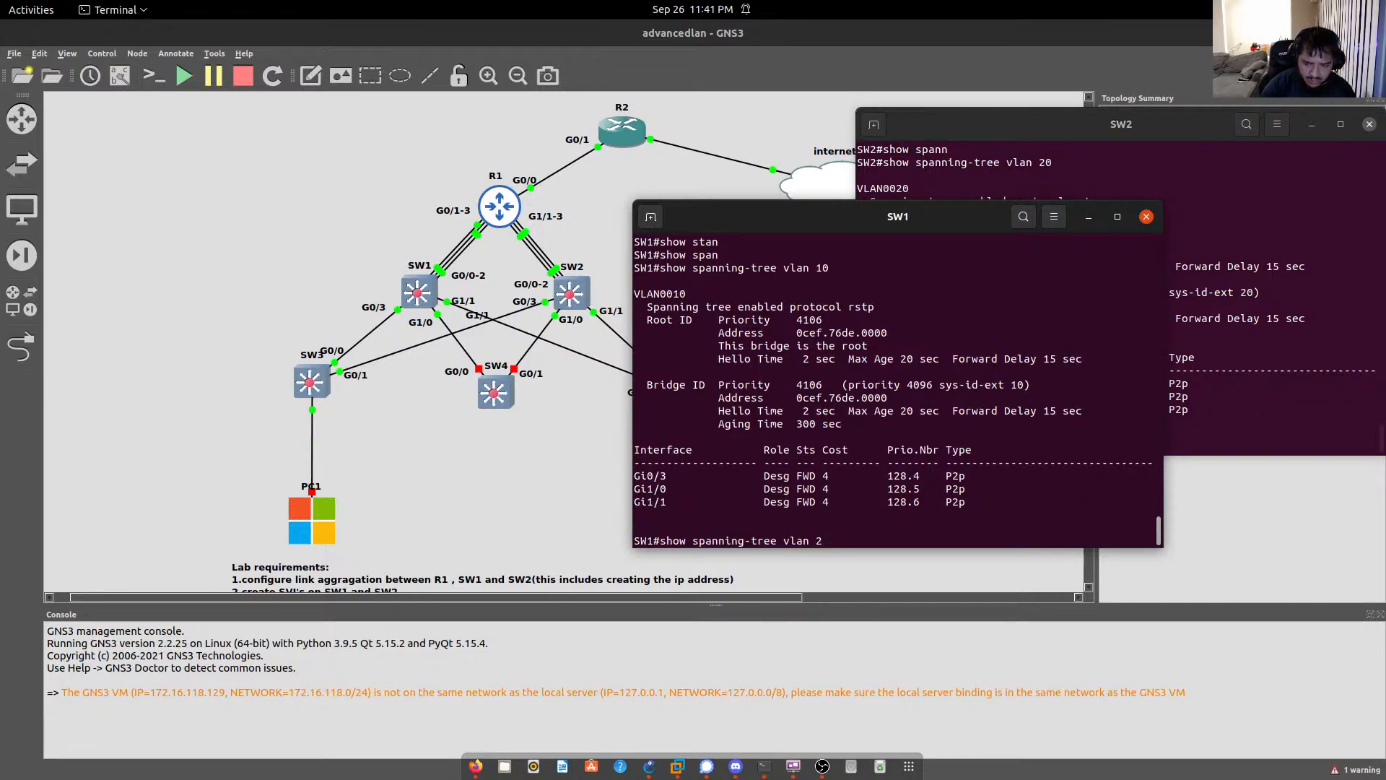
text(0)
key(Return)
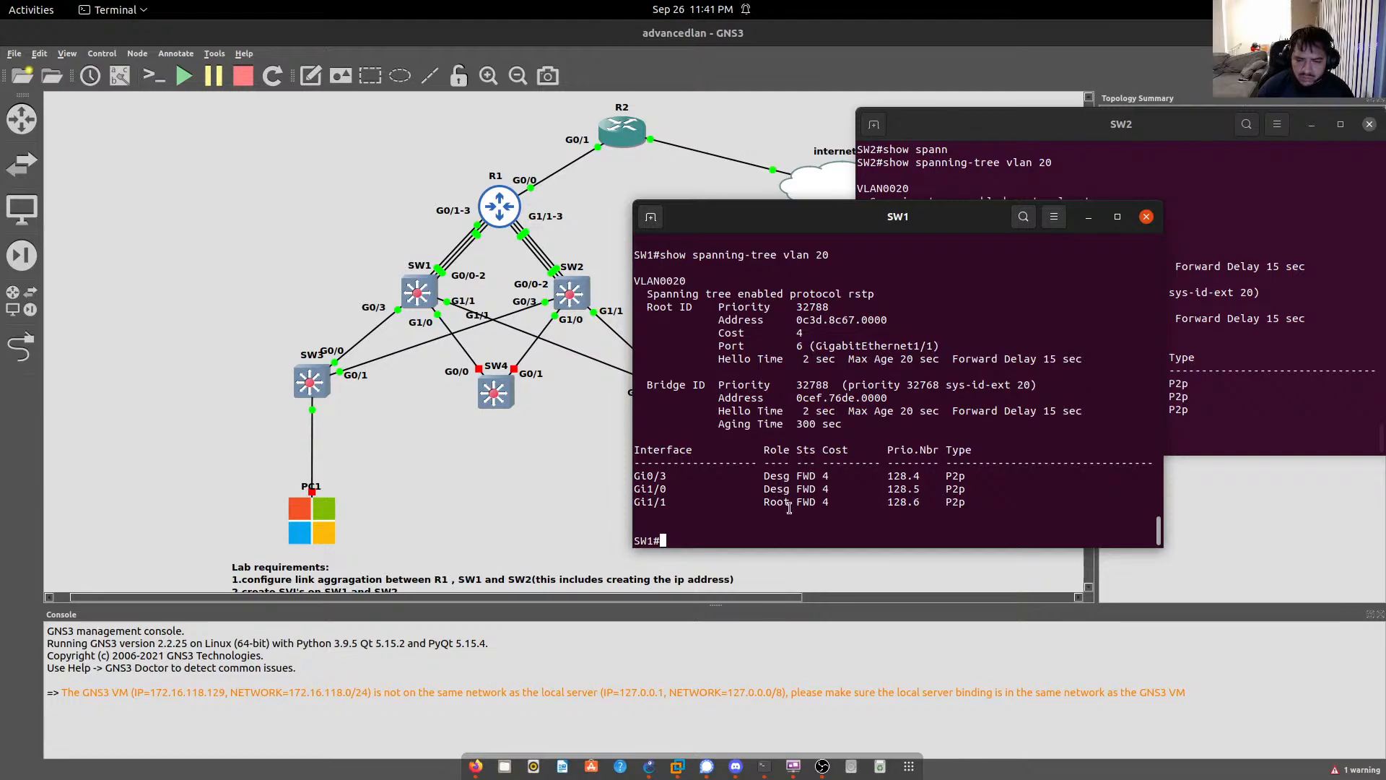
Step: Examine the Gi1/1 port role and the Root ID details in SW1's VLAN 20 spanning-tree output
drag(789, 508, 750, 504)
click(736, 392)
drag(732, 349, 849, 361)
click(776, 359)
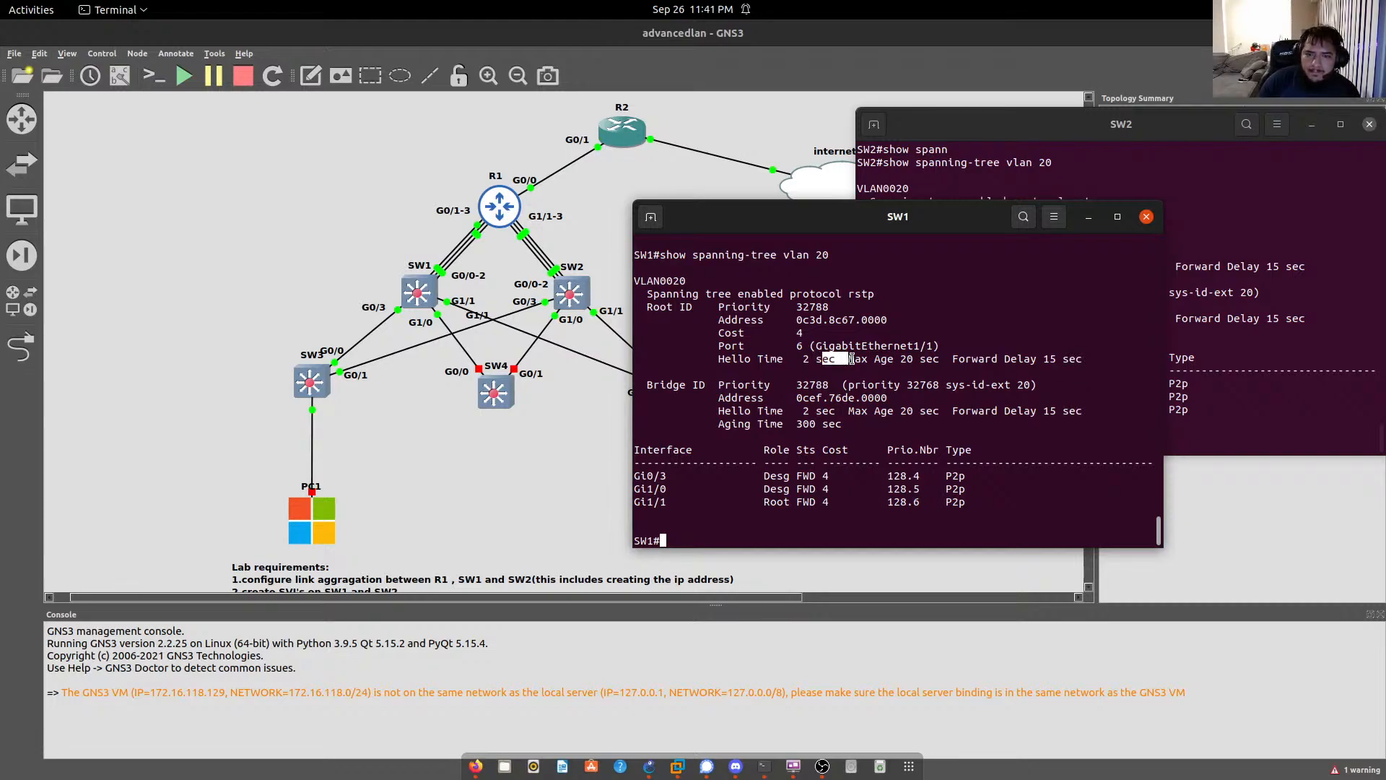
drag(725, 359, 816, 372)
click(745, 388)
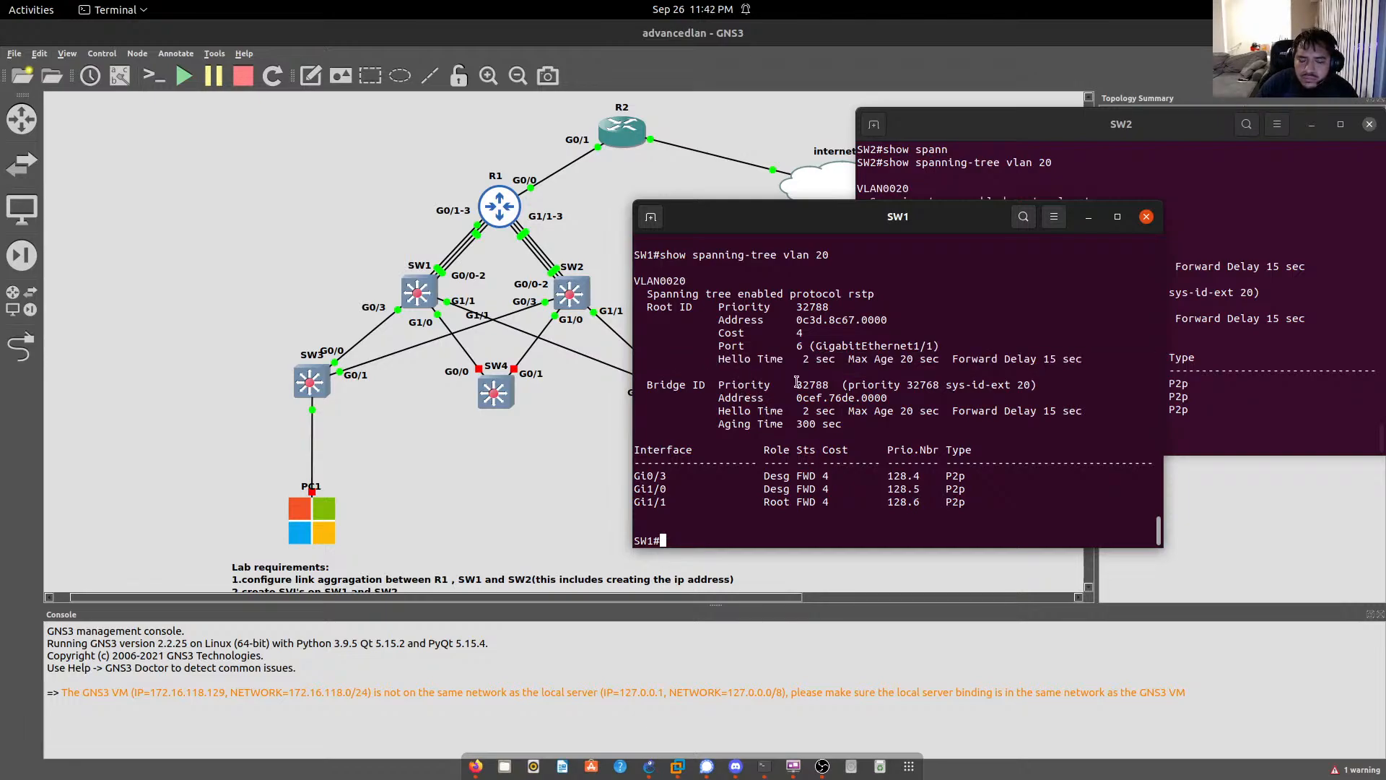
Step: Return to the topology, switch to the SW5 console, start its session and enter privileged EXEC mode
click(564, 452)
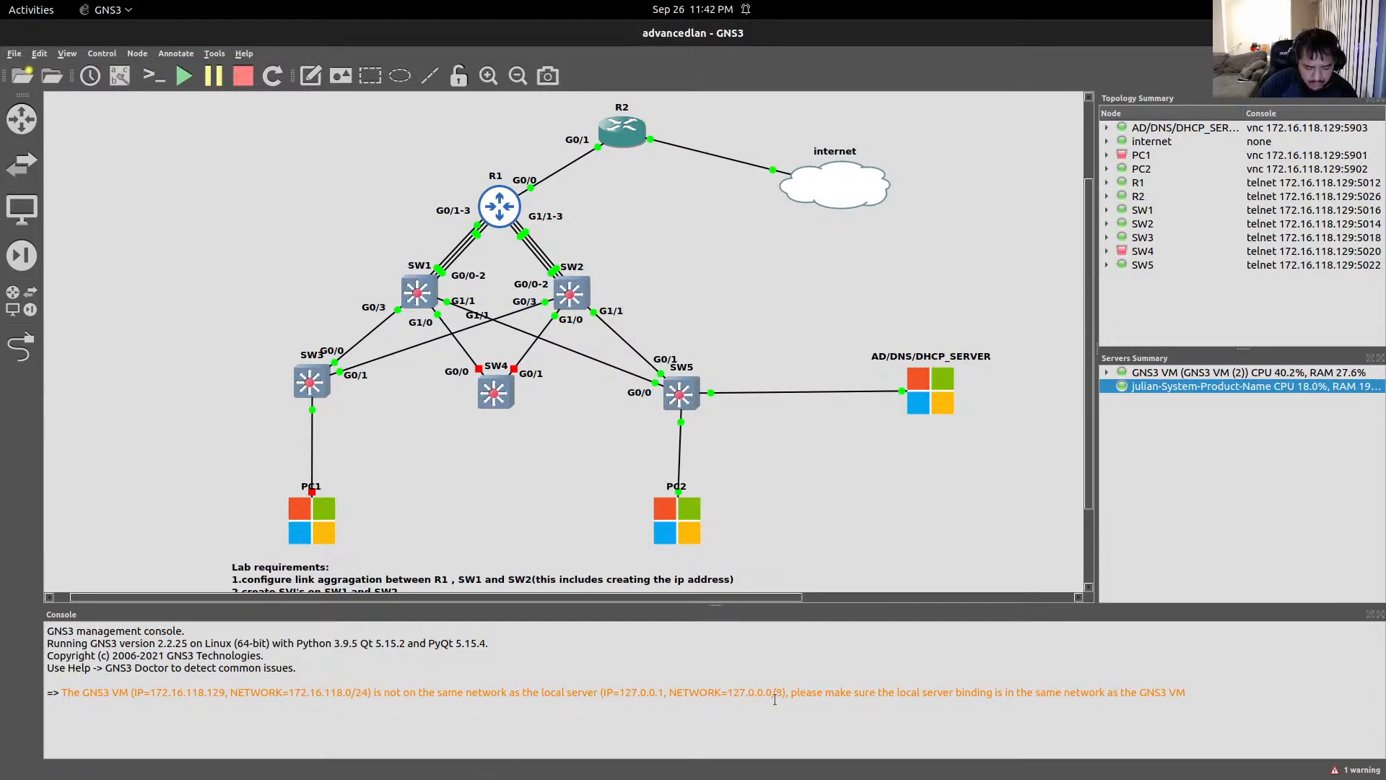
key(alt+Tab)
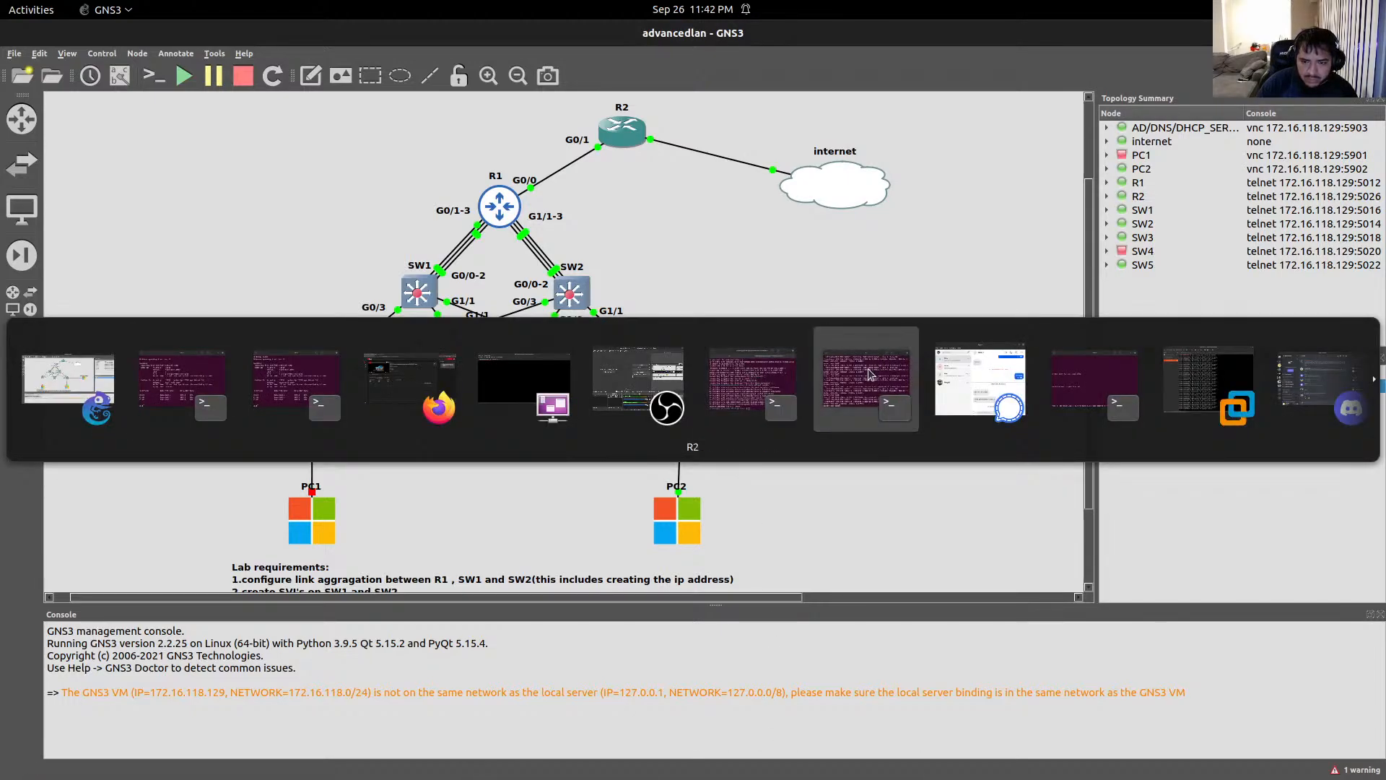
click(1104, 375)
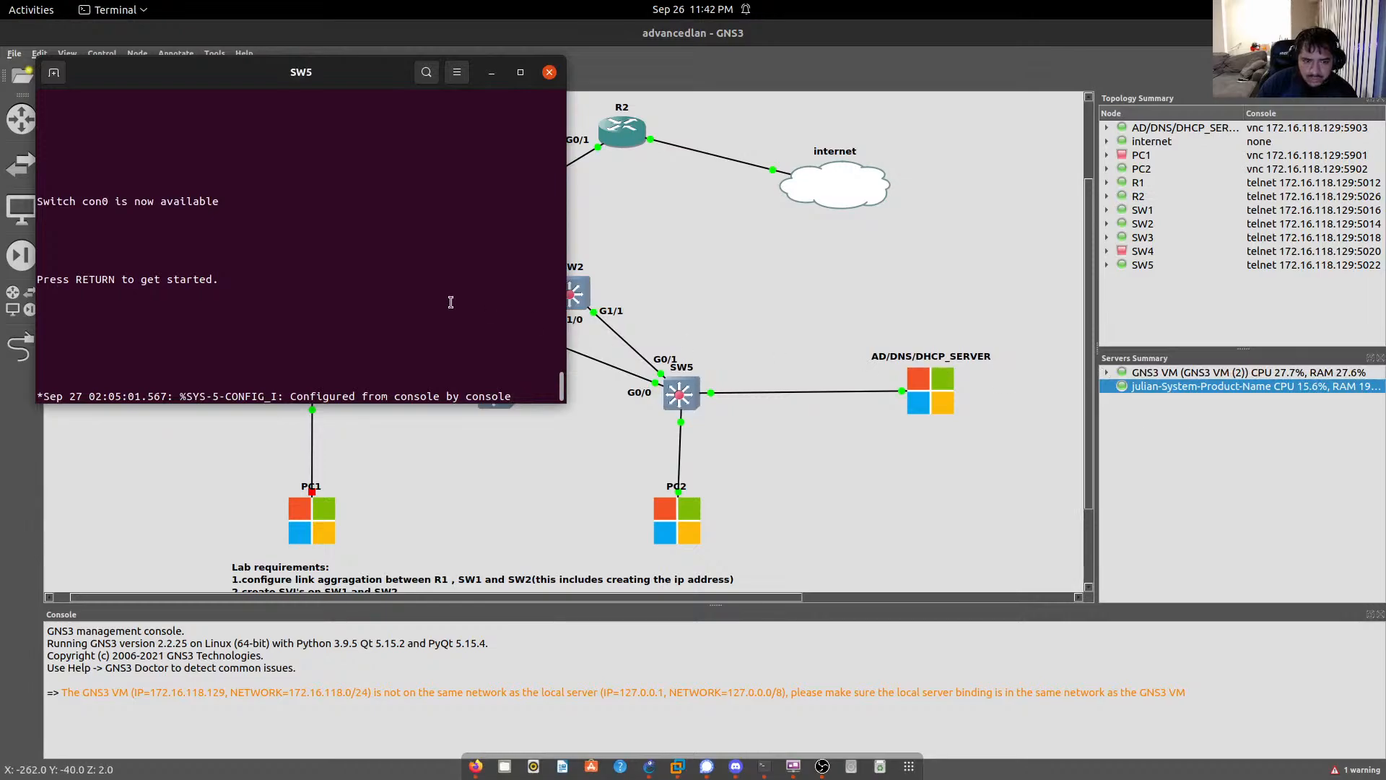
key(Return)
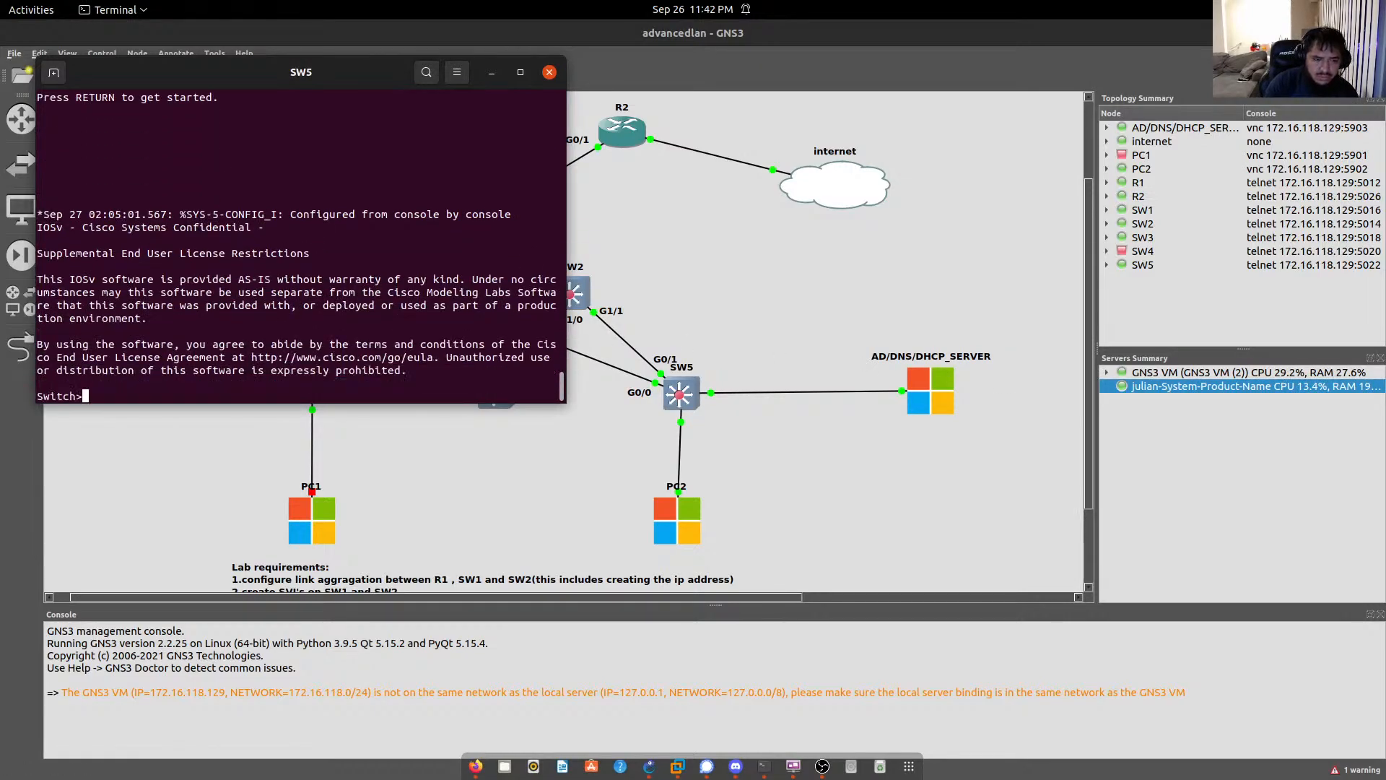
text(en)
key(Return)
Step: Display SW5's spanning-tree information with show spanning-tree vlan 20 and highlight the line that identifies the root bridge
text(show sp)
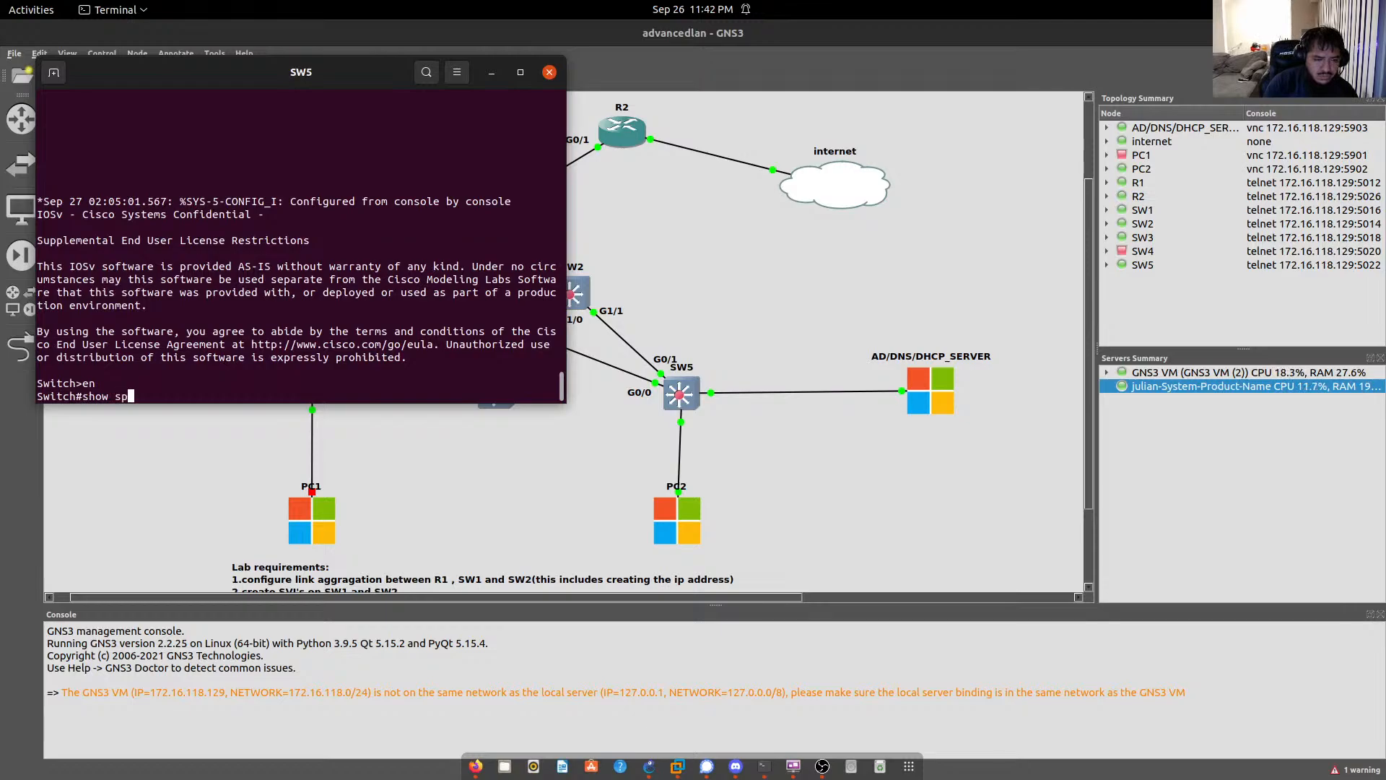
key(Tab)
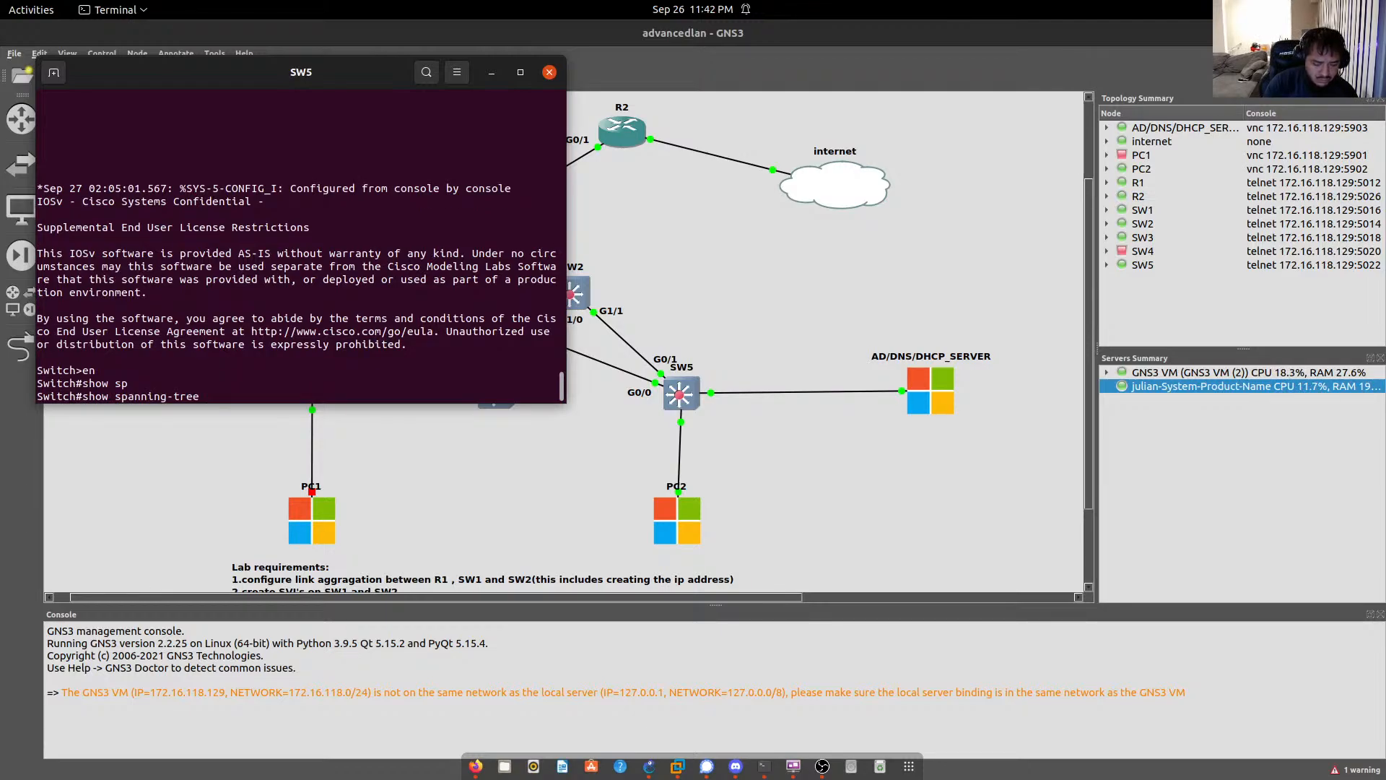
text(vlan 20)
key(Return)
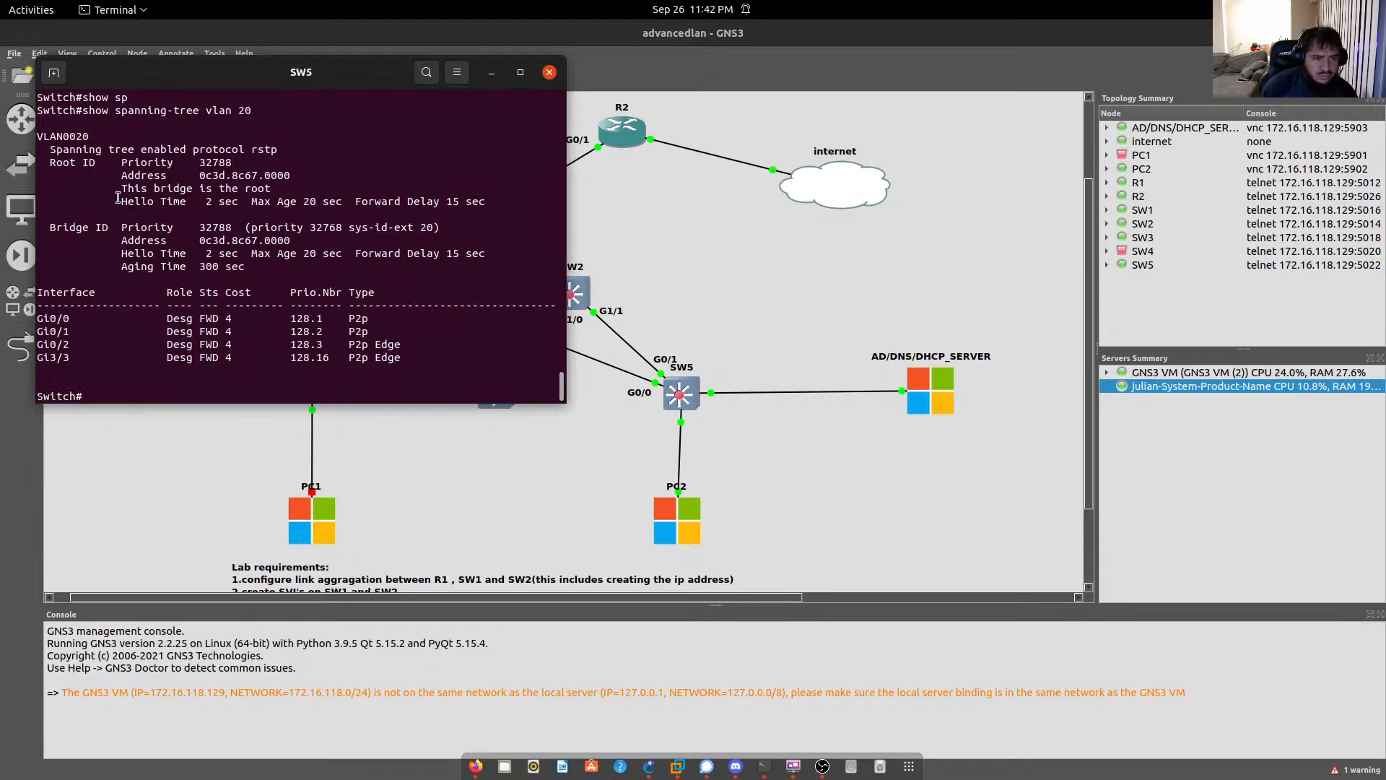
mouse_move(123, 201)
mouse_down()
mouse_move(275, 188)
mouse_move(121, 187)
mouse_up()
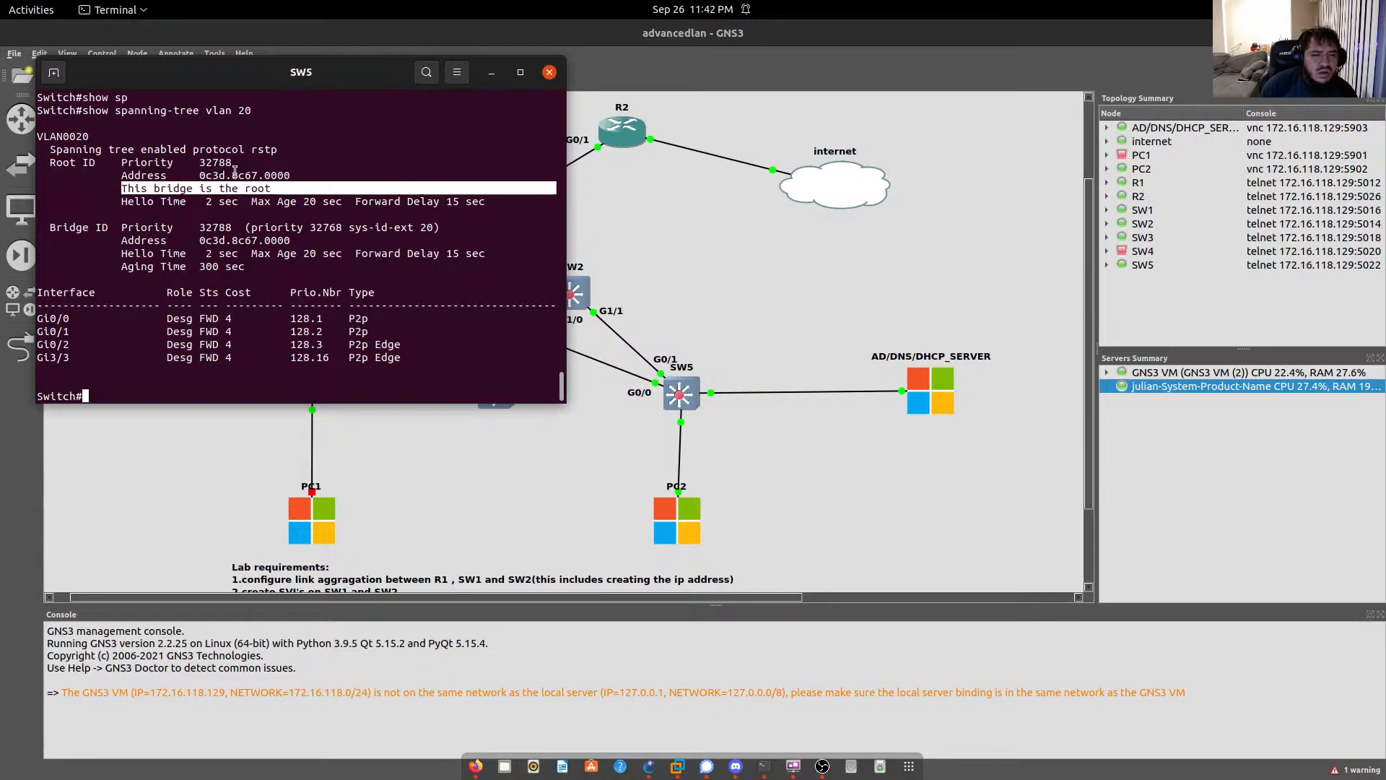
Step: Bring the SW1 and SW2 consoles back beside SW5 and enter global configuration mode on SW2
click(777, 769)
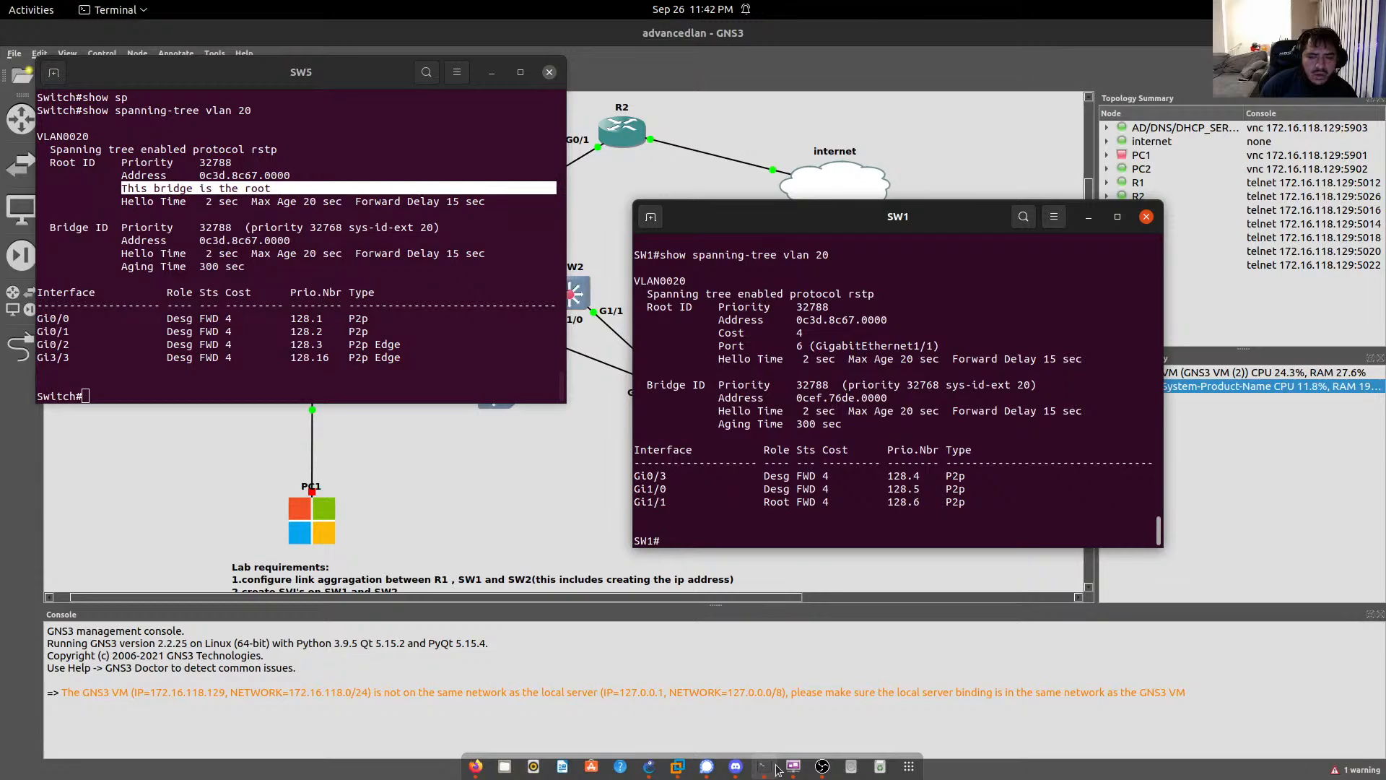
click(777, 770)
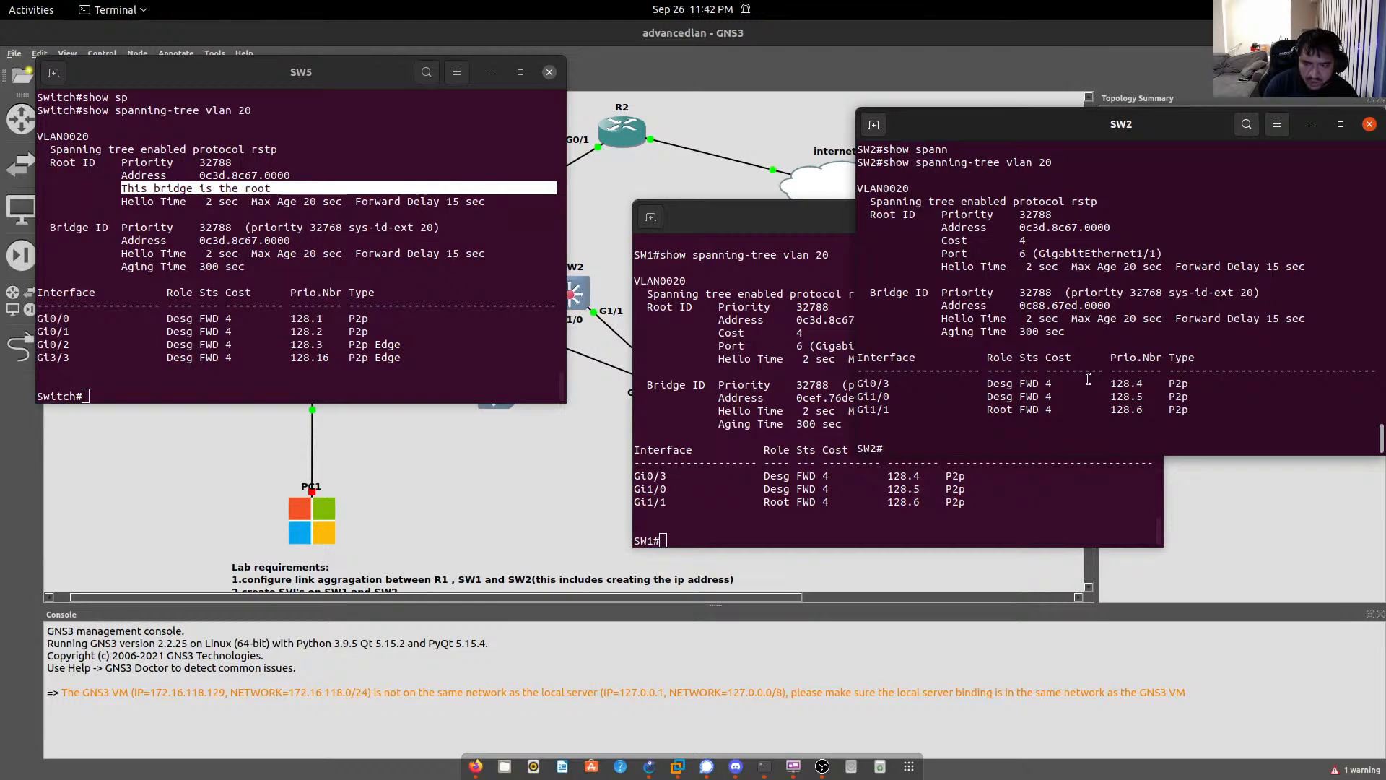
text(conf t)
key(Return)
Step: Set SW2's spanning-tree priority for VLAN 20 to 4096, consulting the inline help for the available options and priority range
text(sp)
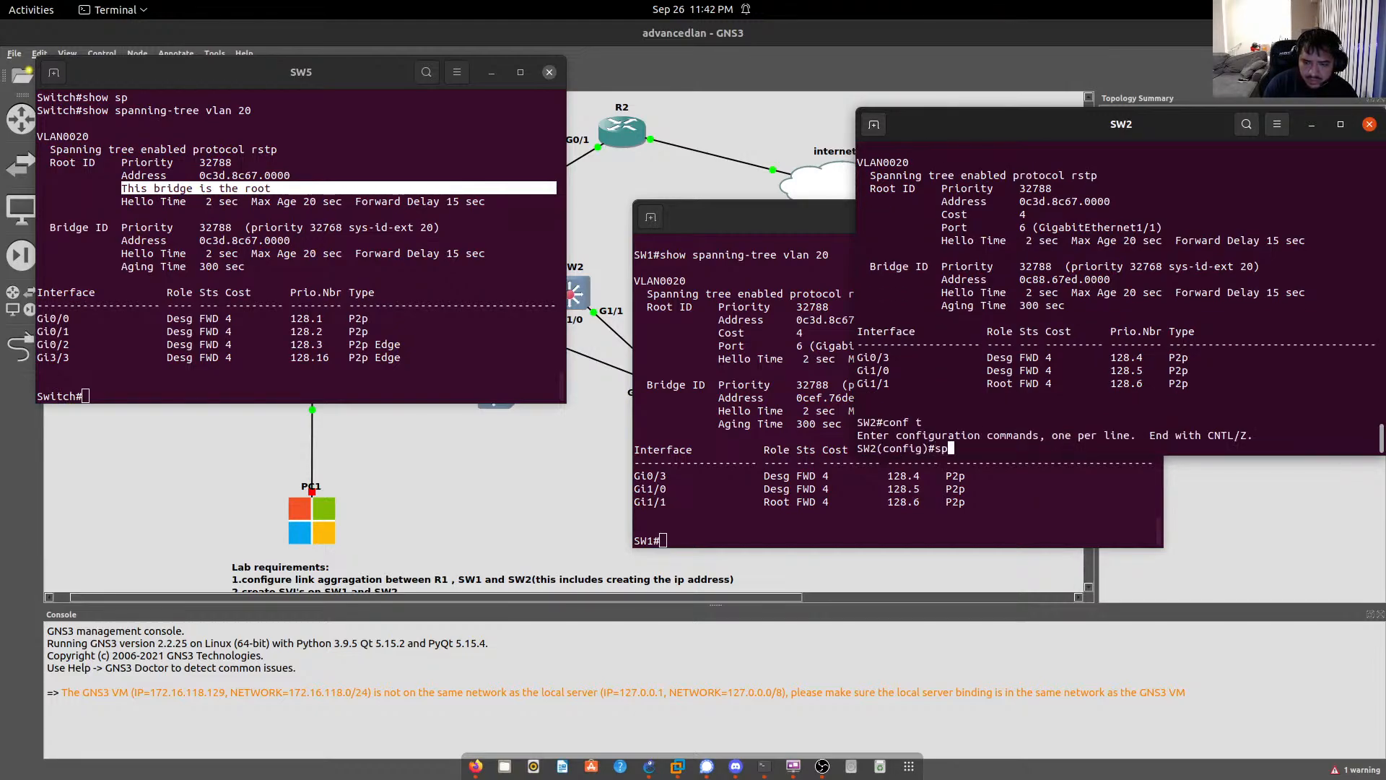
key(Tab)
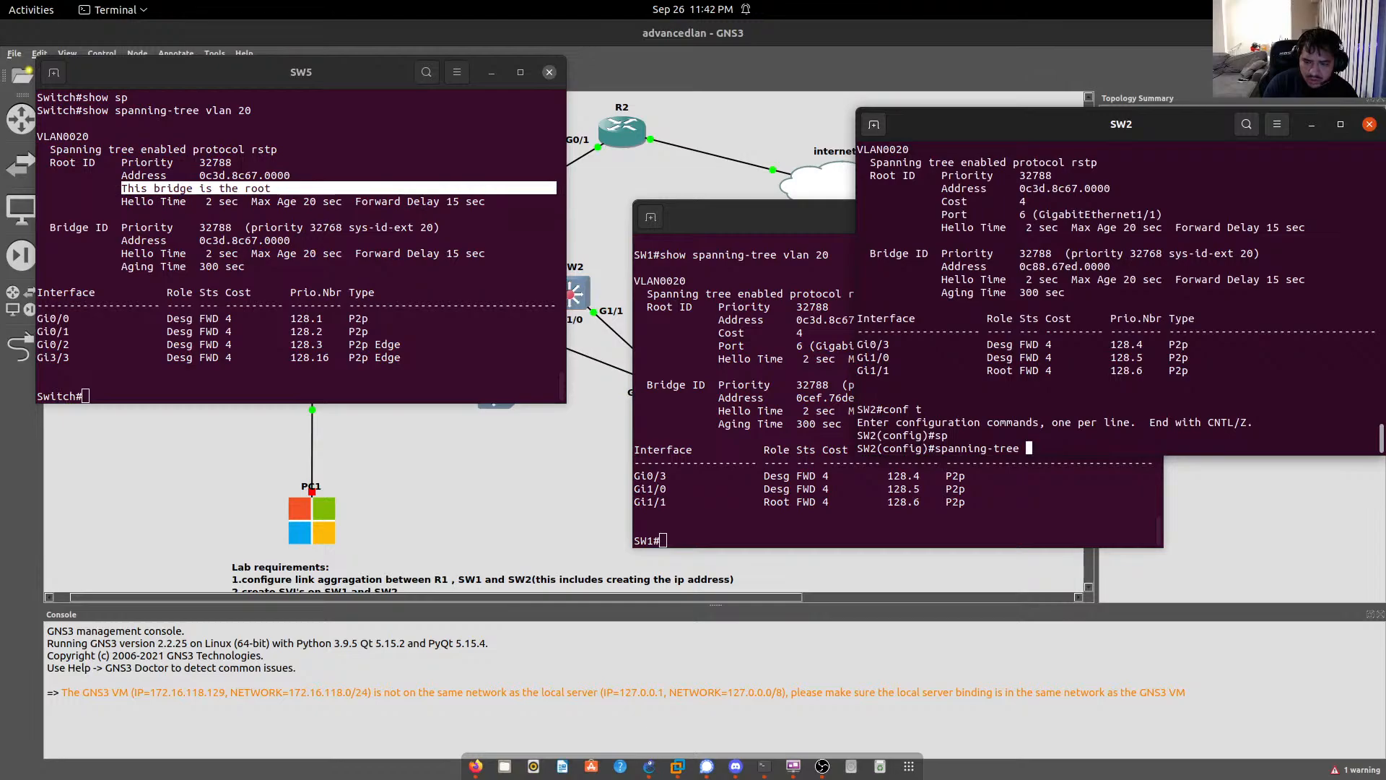
text(vl)
key(Tab)
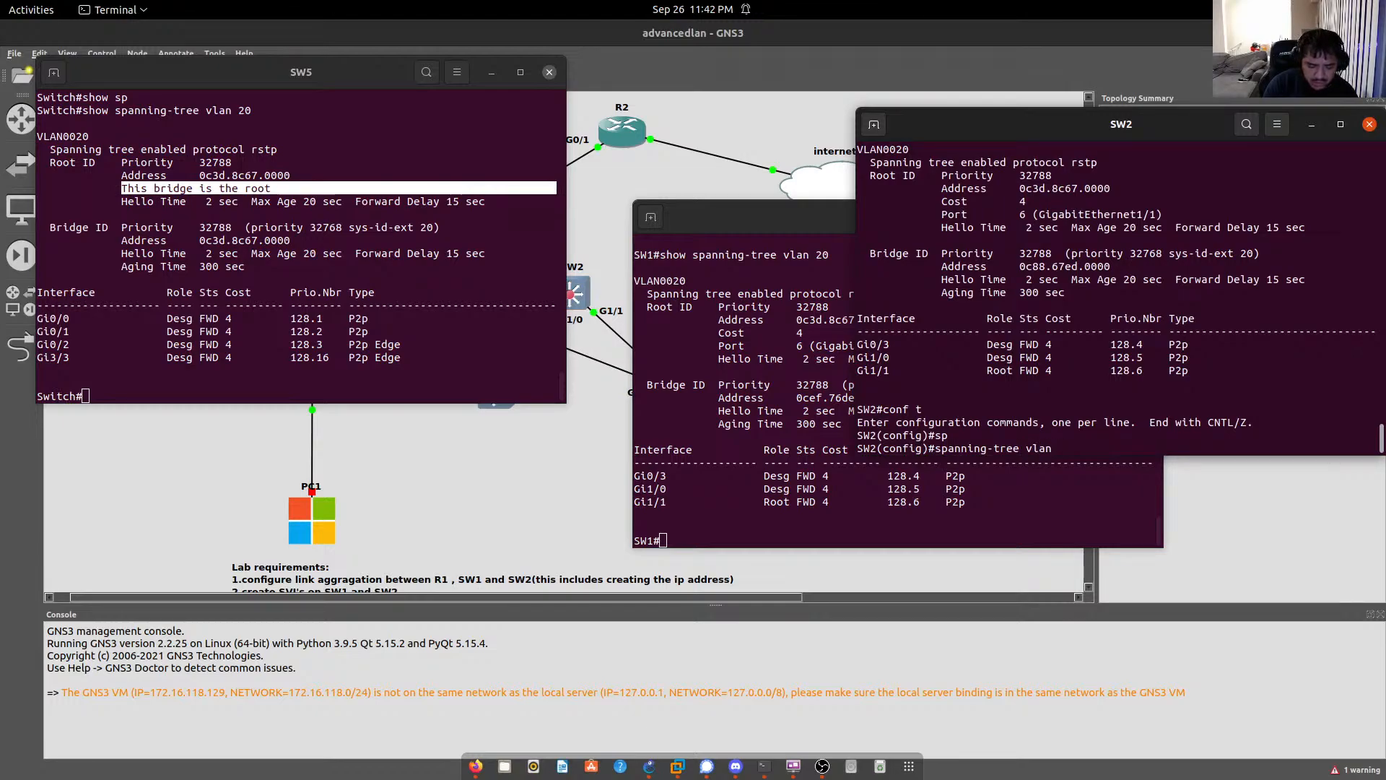
text(20 ?)
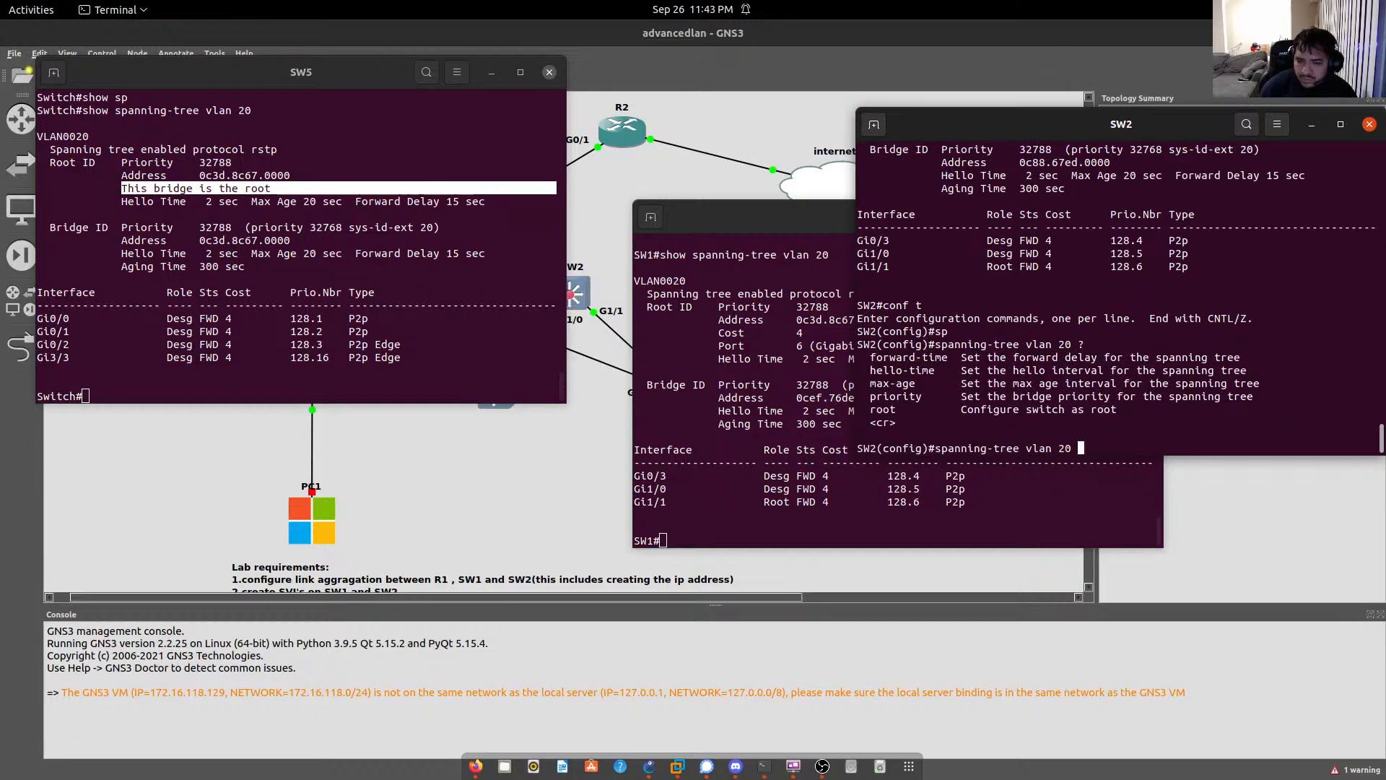
text(pr)
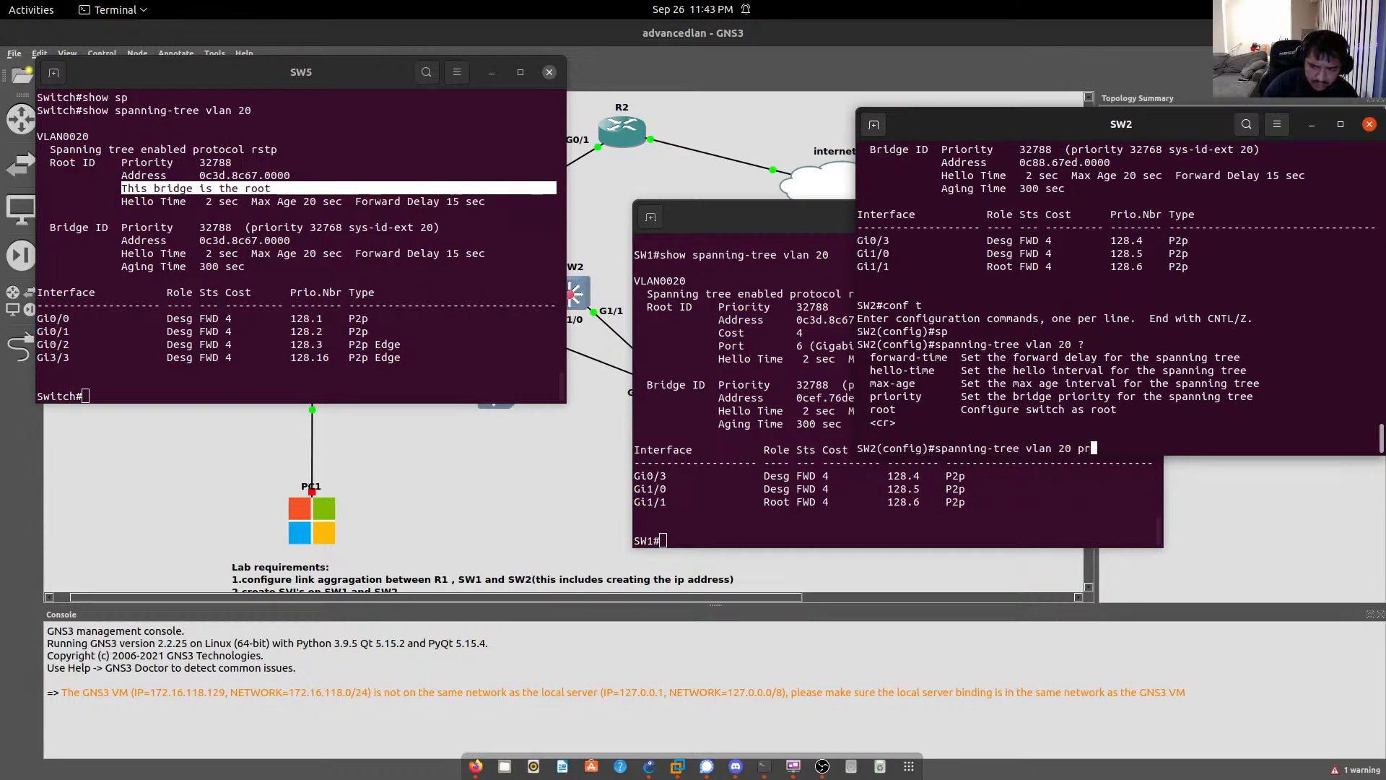
key(Tab)
text(?)
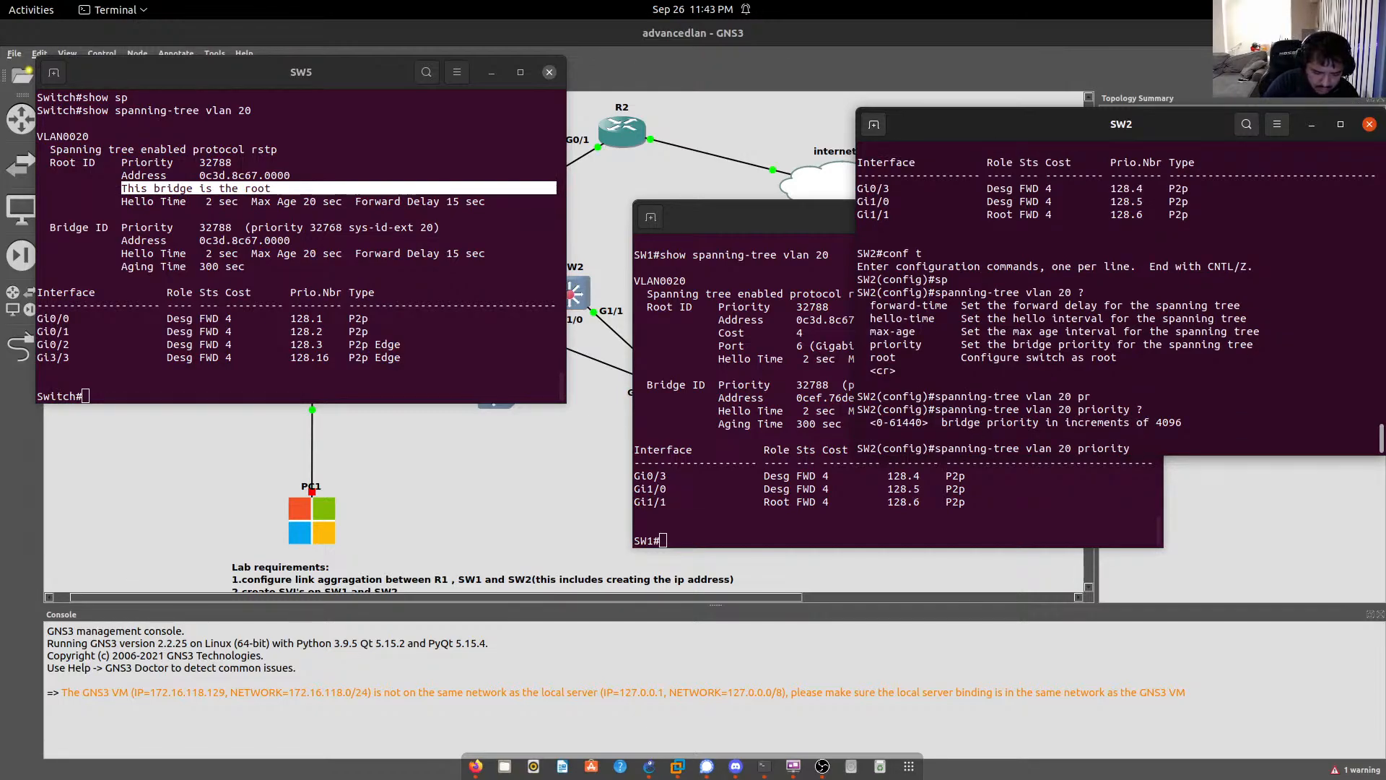
text(4096)
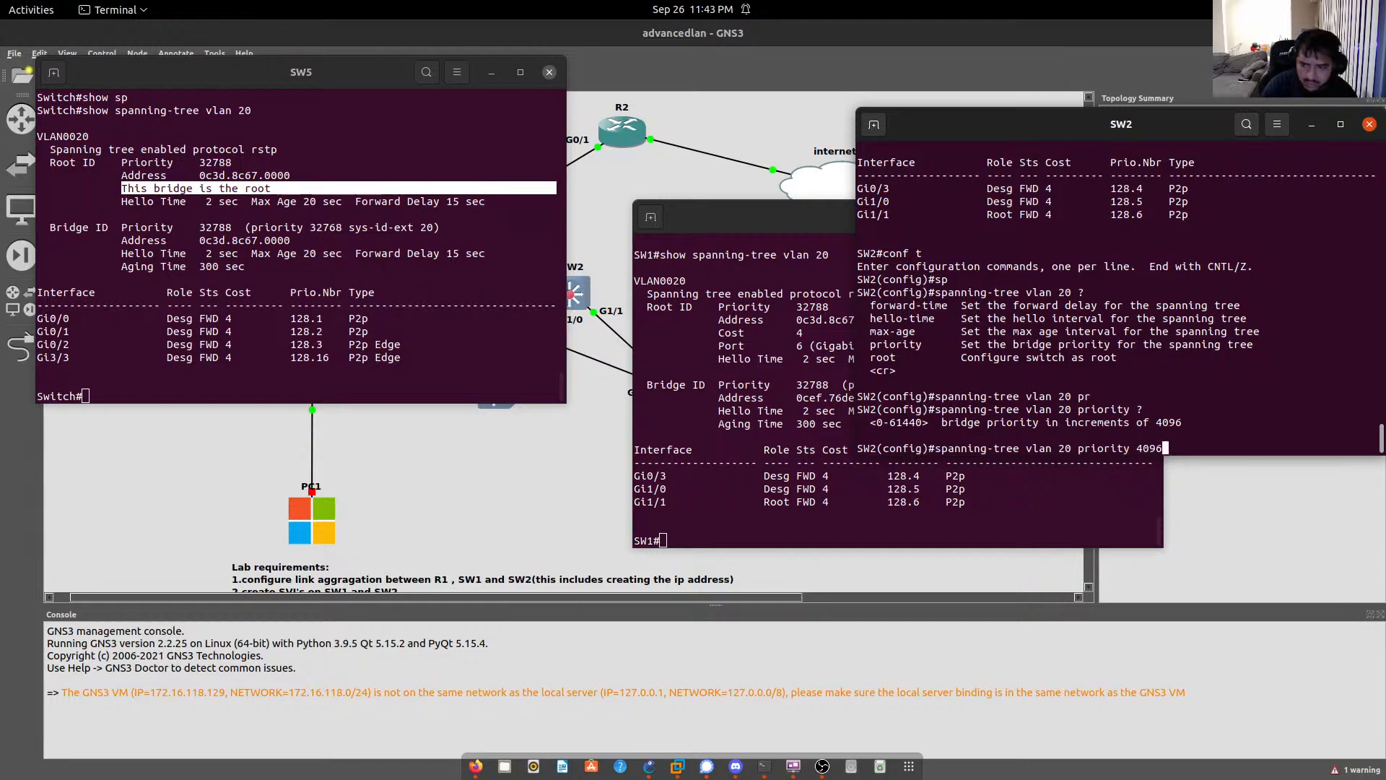
key(Return)
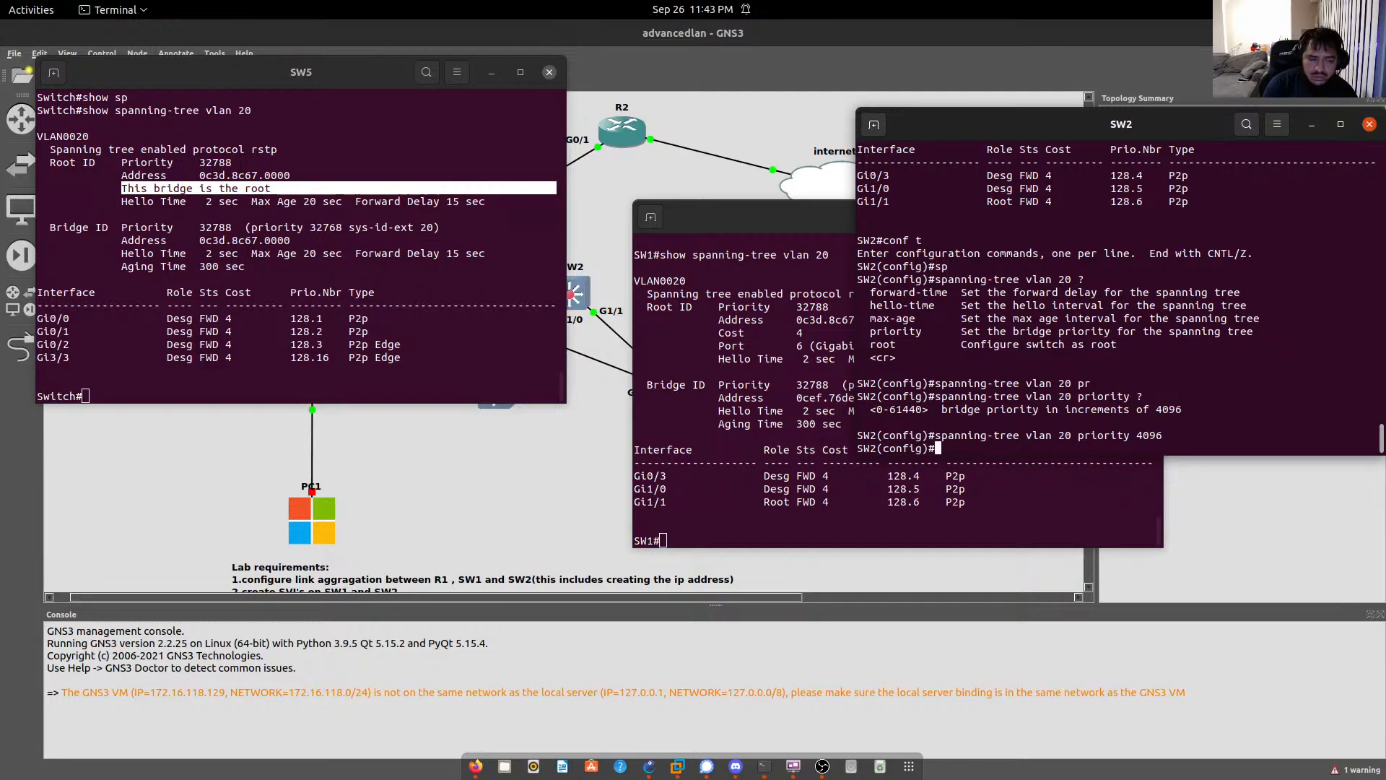
click(393, 349)
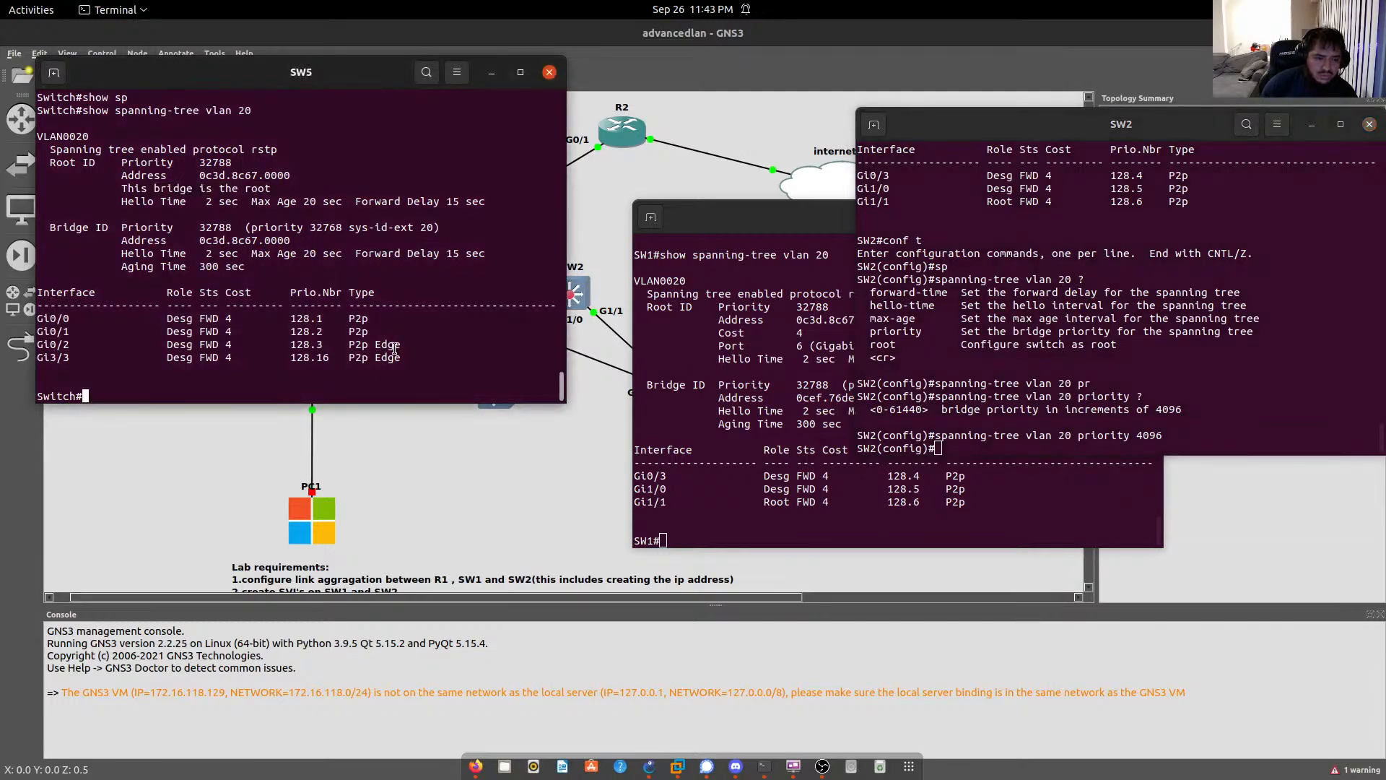
text(show span)
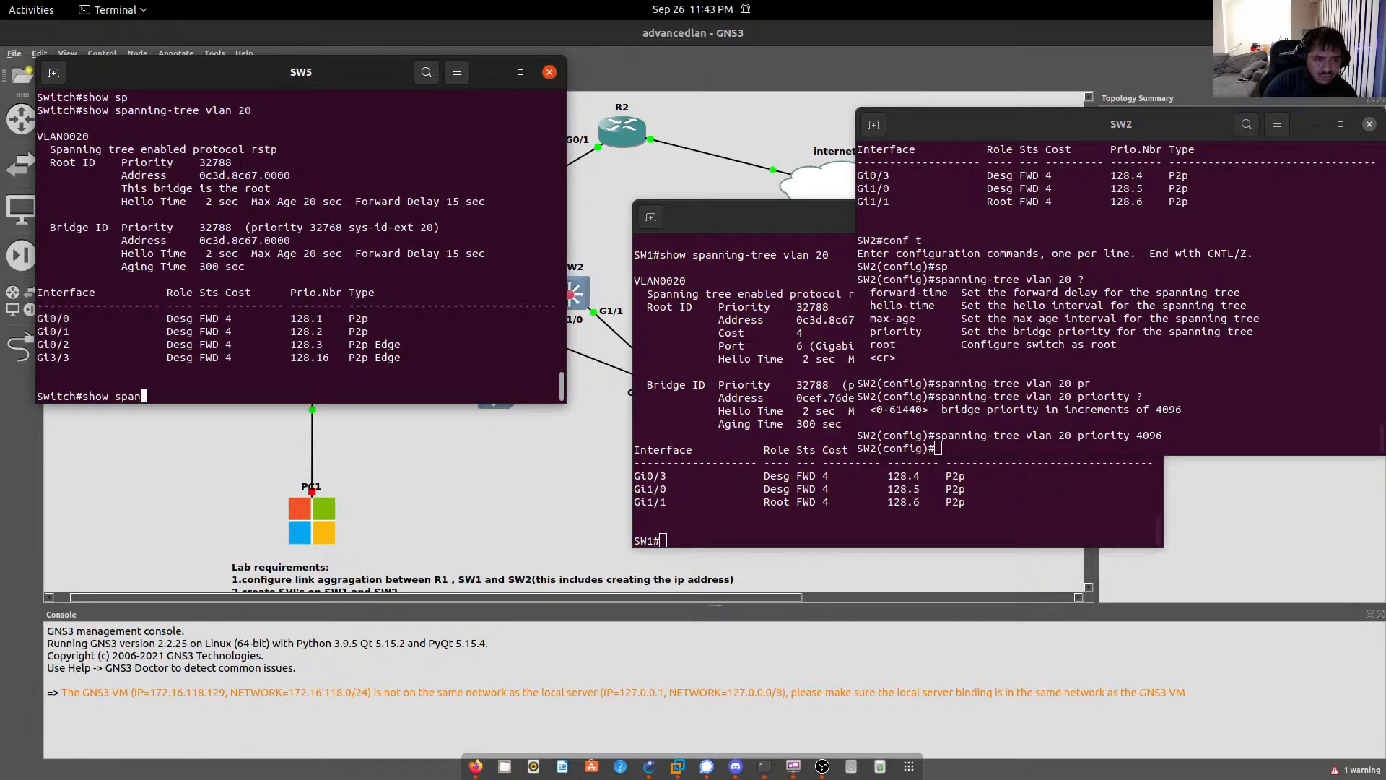
key(Tab)
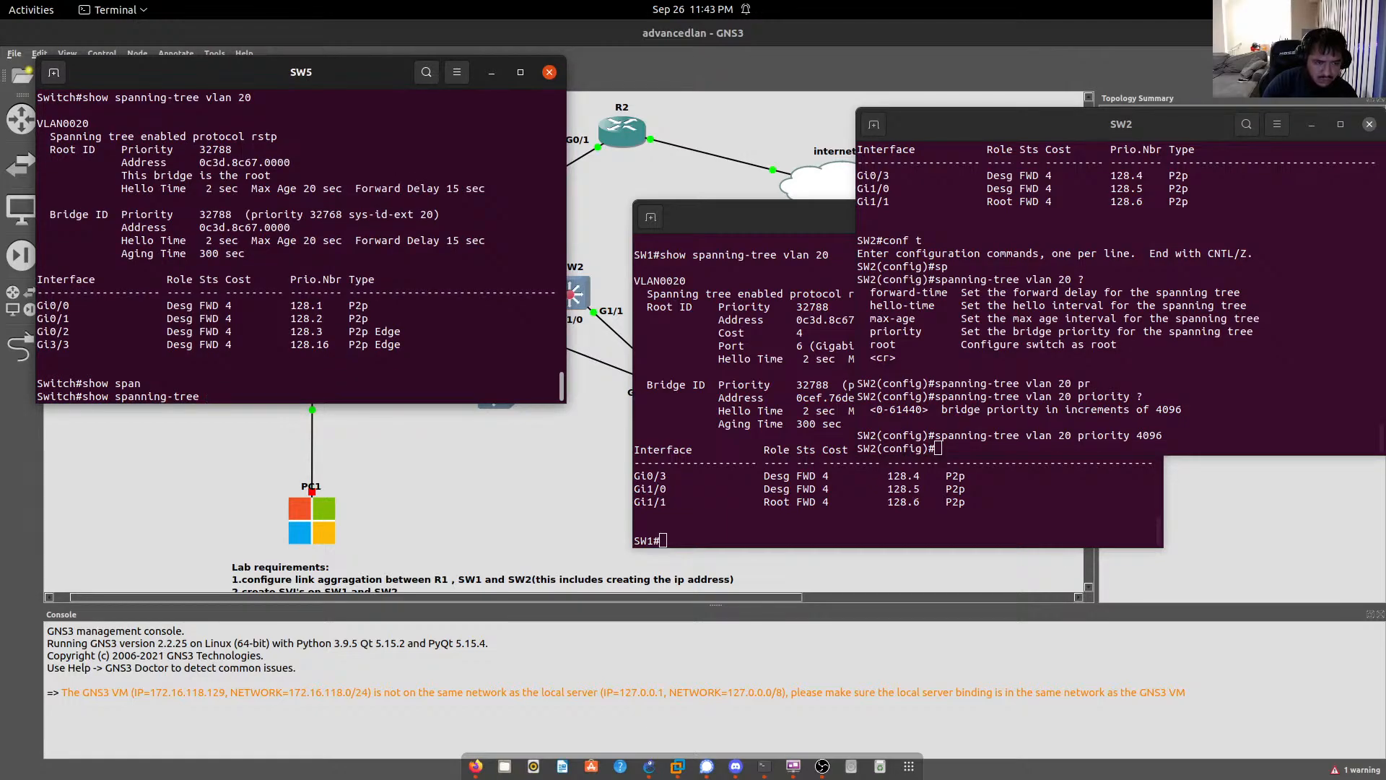
text(vlan 20 pr)
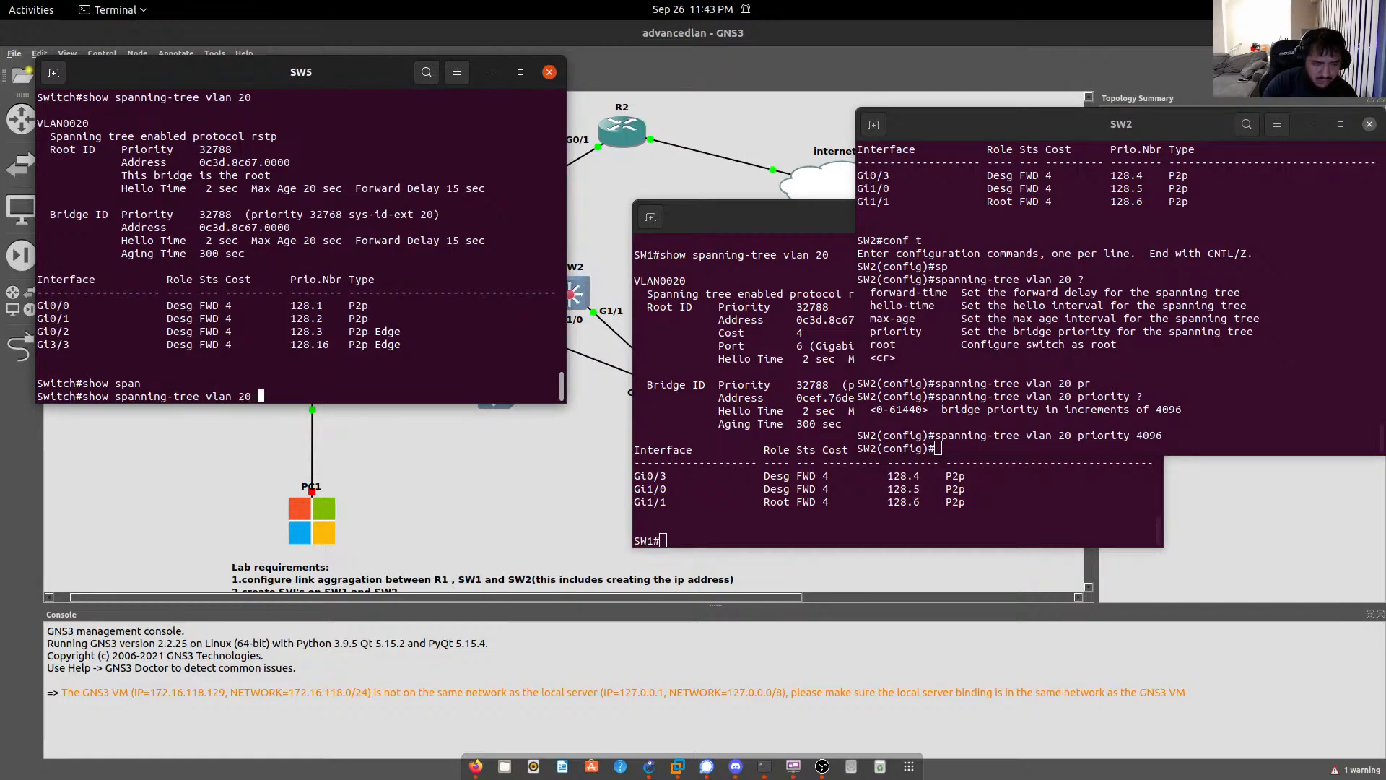
key(Tab)
key(BackSpace)
key(BackSpace)
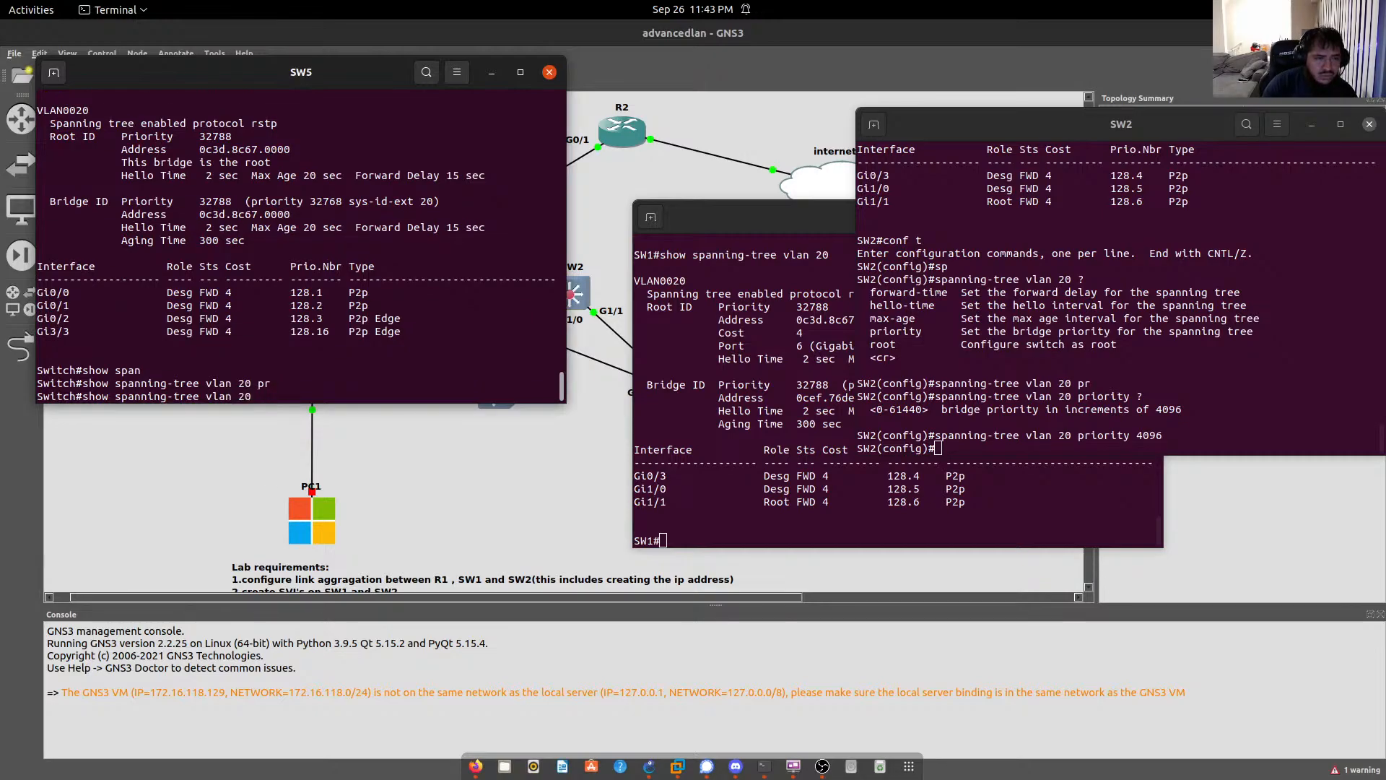
key(BackSpace)
key(BackSpace)
key(BackSpace)
key(BackSpace)
key(BackSpace)
key(BackSpace)
key(BackSpace)
key(BackSpace)
key(BackSpace)
key(BackSpace)
key(BackSpace)
key(BackSpace)
key(BackSpace)
key(BackSpace)
key(BackSpace)
key(BackSpace)
key(BackSpace)
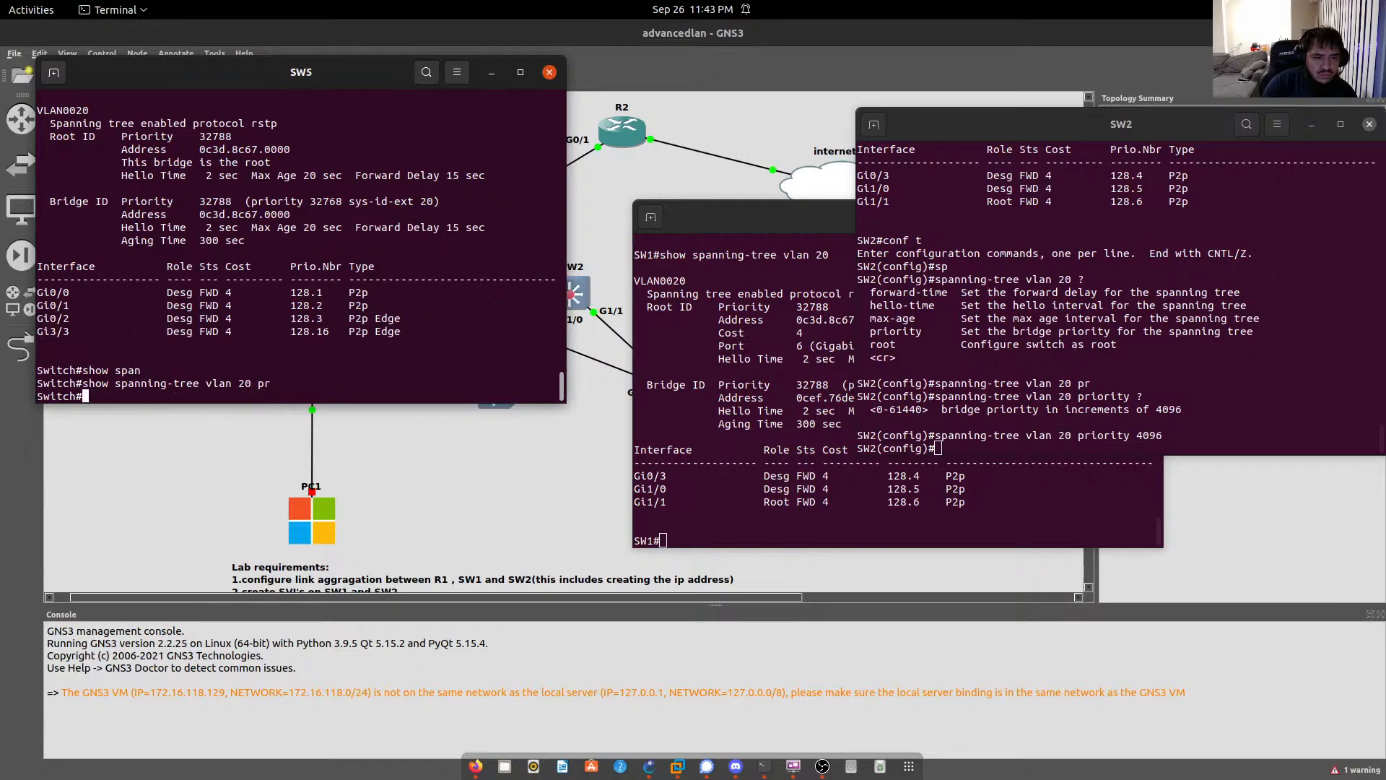
Step: Leave global configuration mode on SW2 and display its VLAN 20 spanning-tree information with show spanning-tree vlan 20
click(1110, 345)
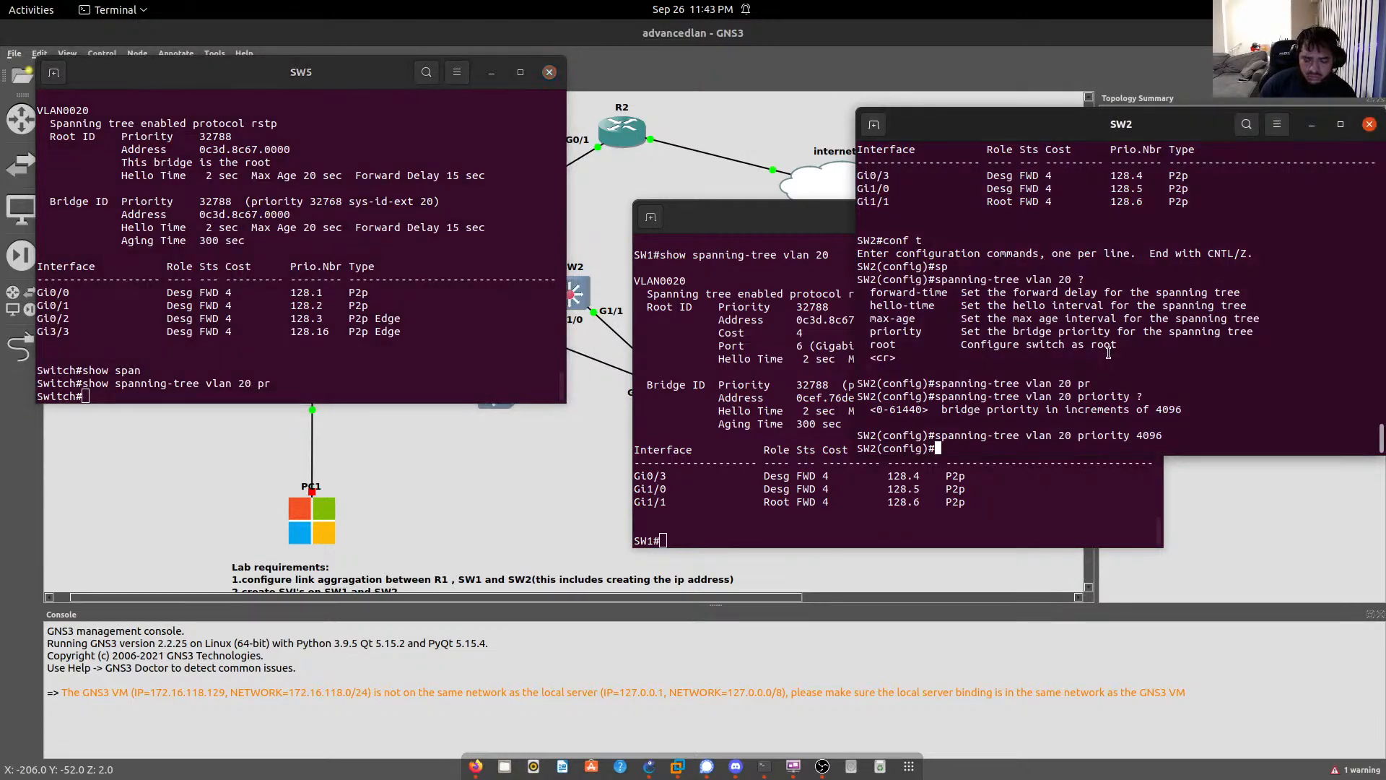
key(Up)
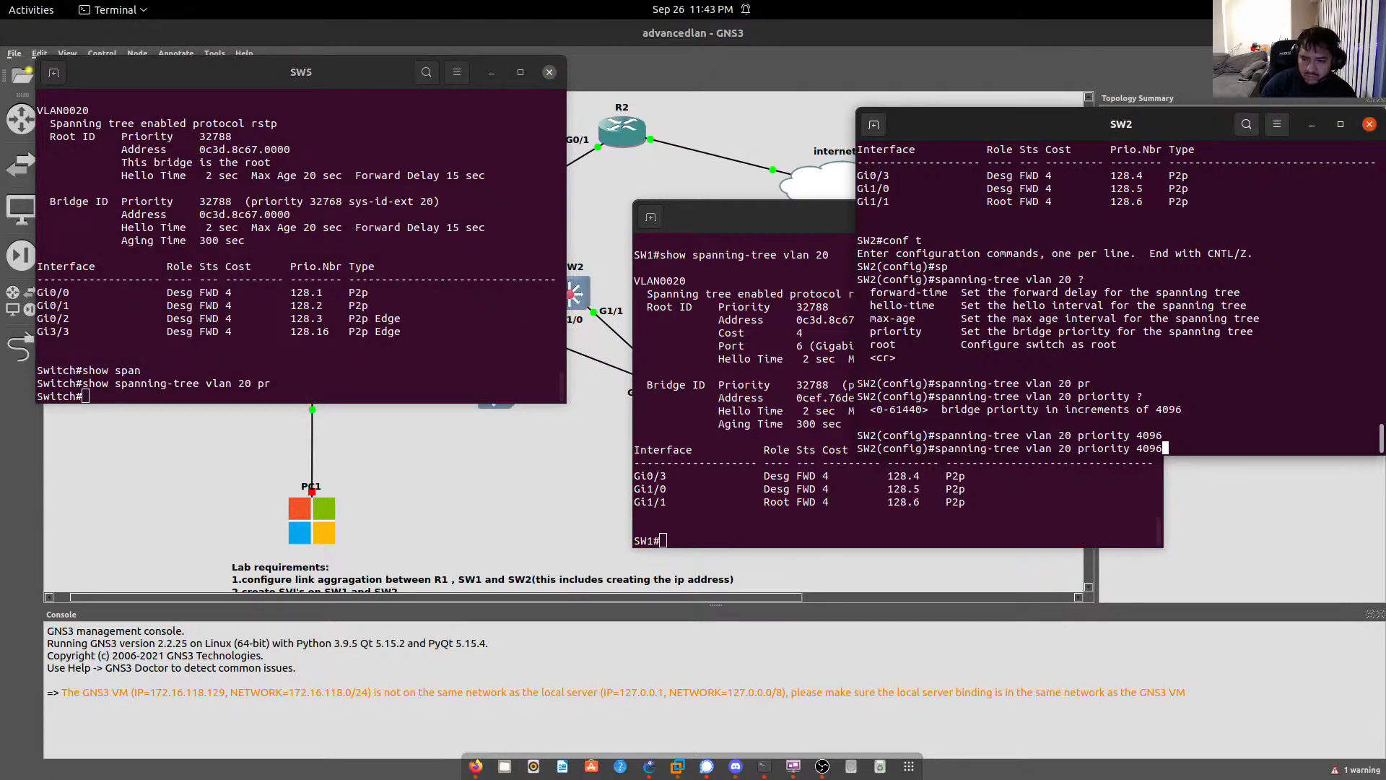
key(BackSpace)
key(BackSpace)
key(BackSpace)
key(BackSpace)
key(BackSpace)
key(BackSpace)
key(BackSpace)
key(BackSpace)
key(BackSpace)
key(BackSpace)
key(BackSpace)
key(BackSpace)
key(BackSpace)
key(BackSpace)
key(BackSpace)
key(BackSpace)
key(BackSpace)
key(BackSpace)
key(BackSpace)
key(BackSpace)
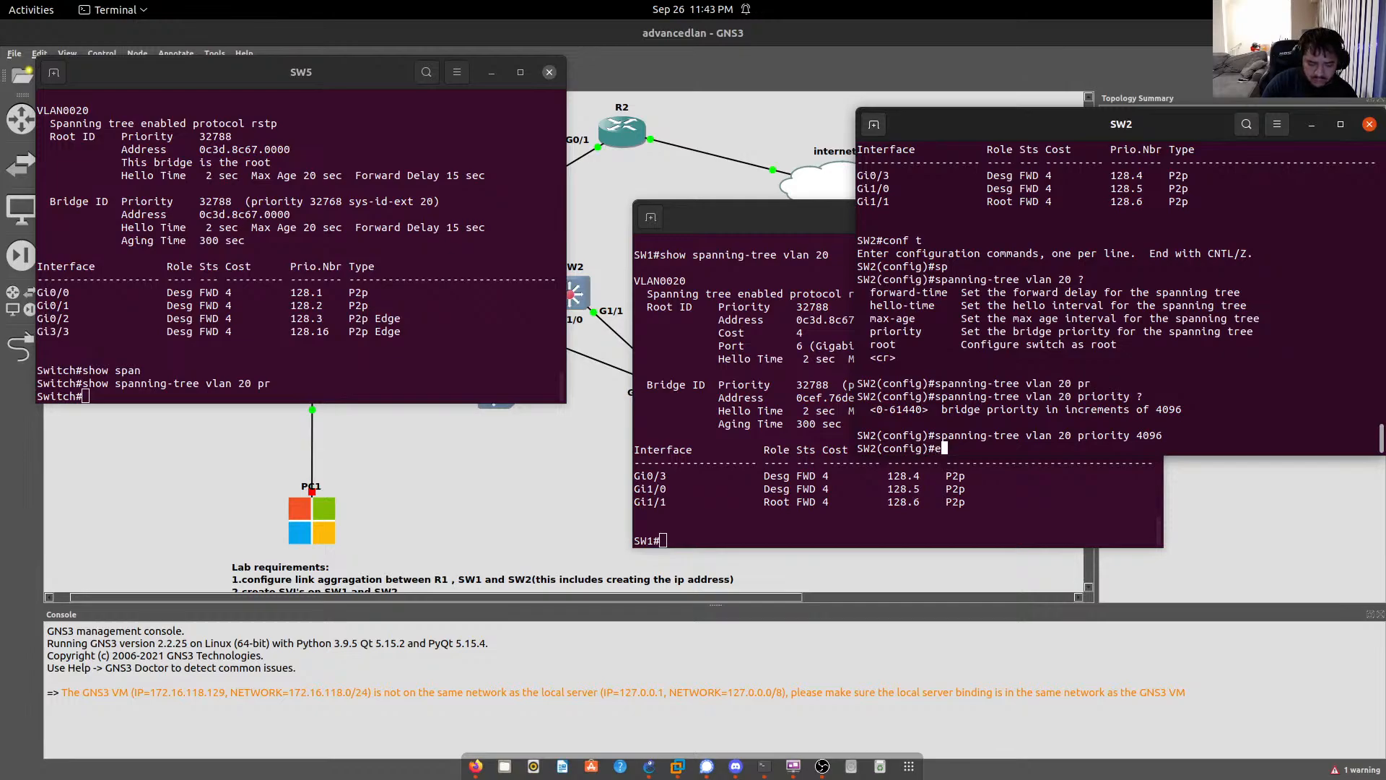
text(it)
key(Return)
text(show spanning-tree vlan 20)
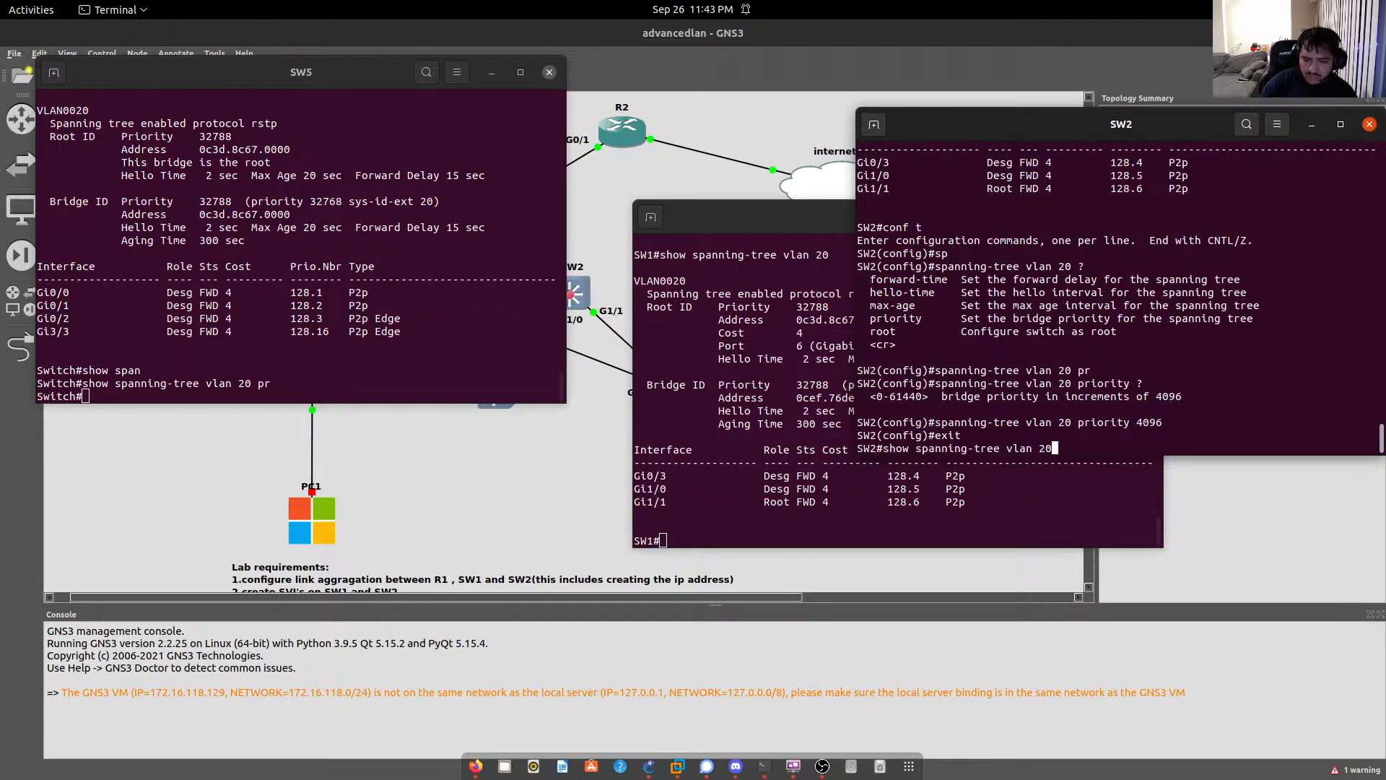
key(Return)
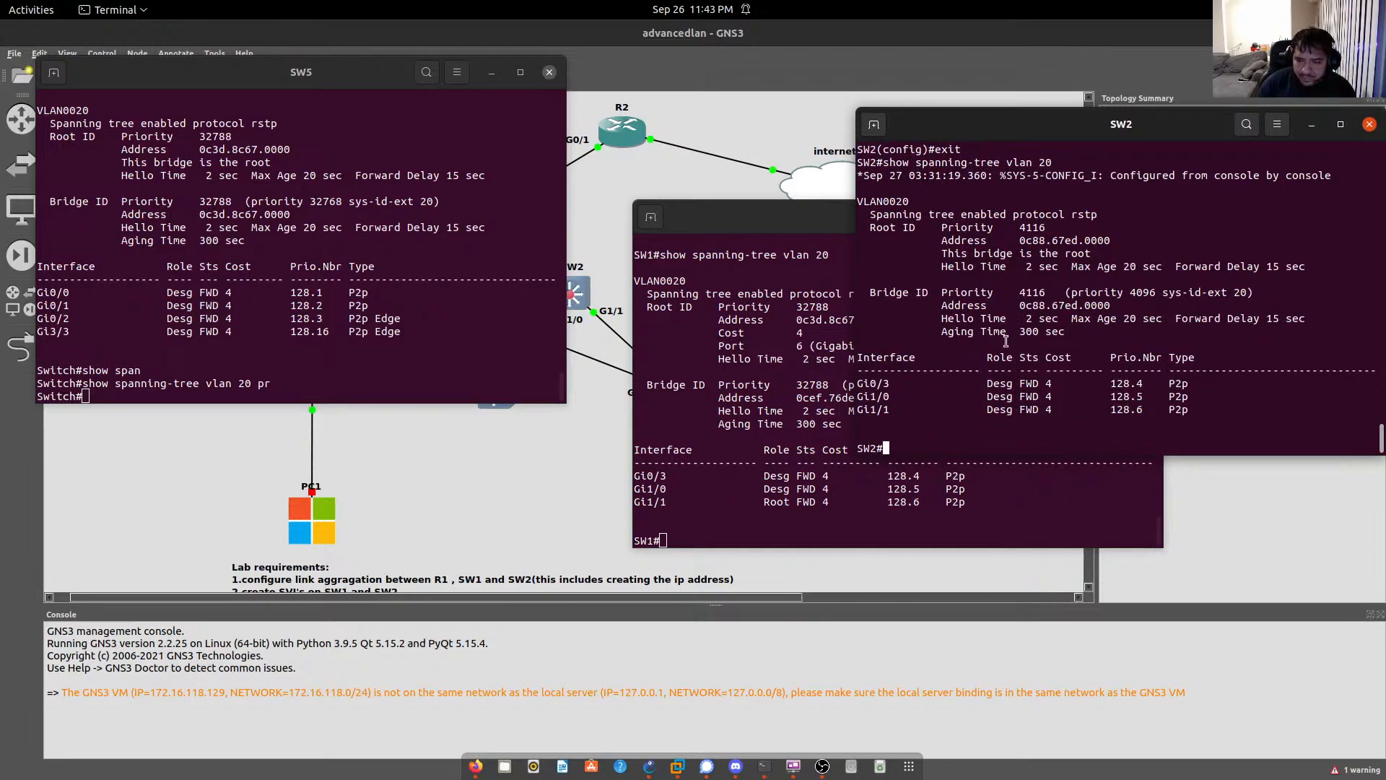
Step: Save SW2's running configuration with the wri command in privileged EXEC mode
text(do wri)
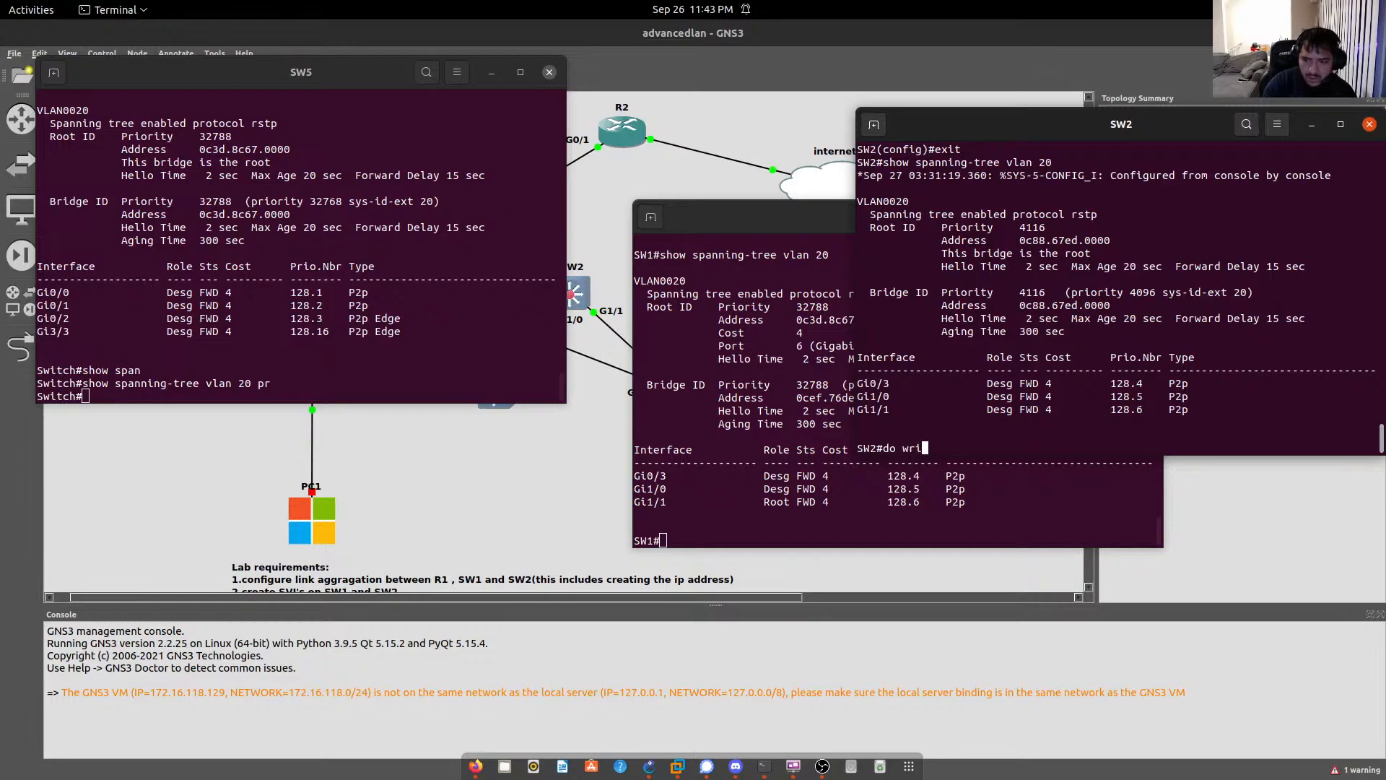
key(Return)
text(wri)
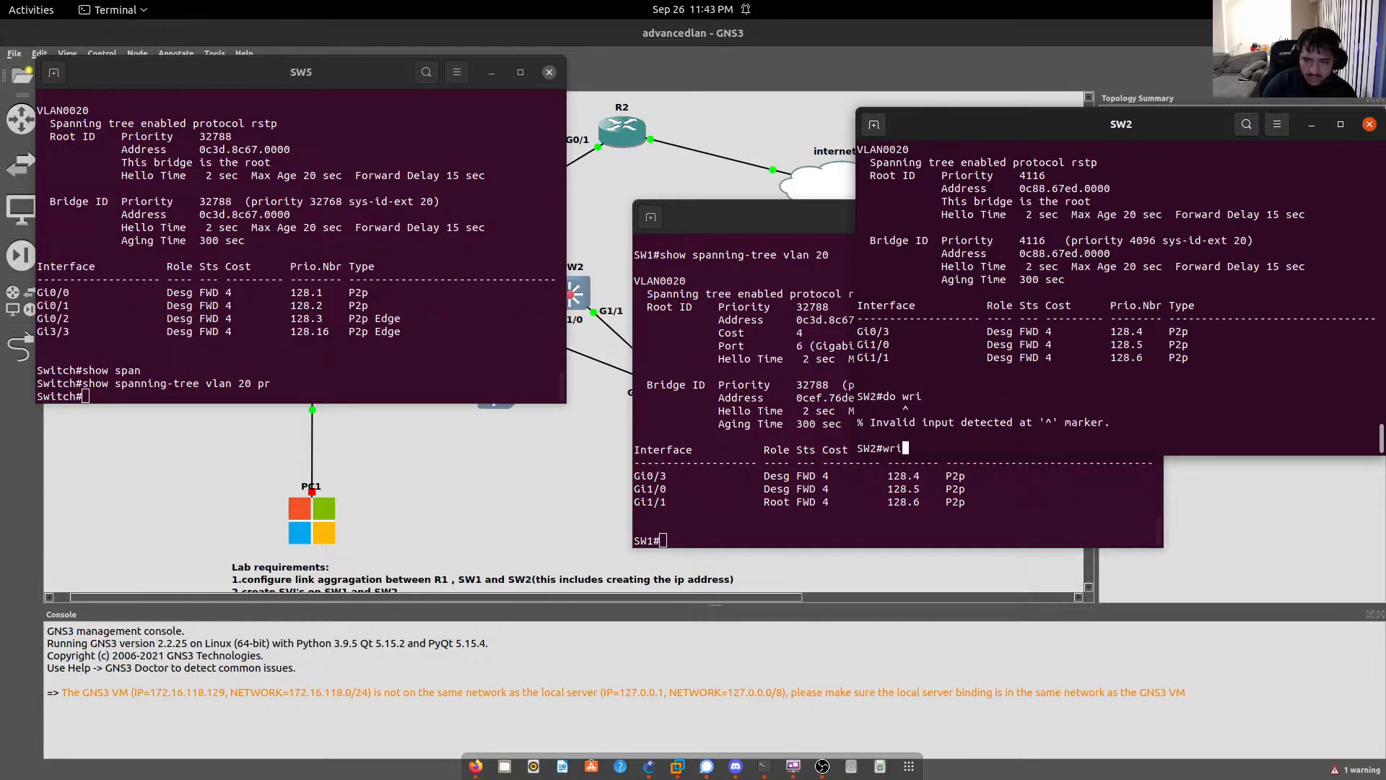
key(Return)
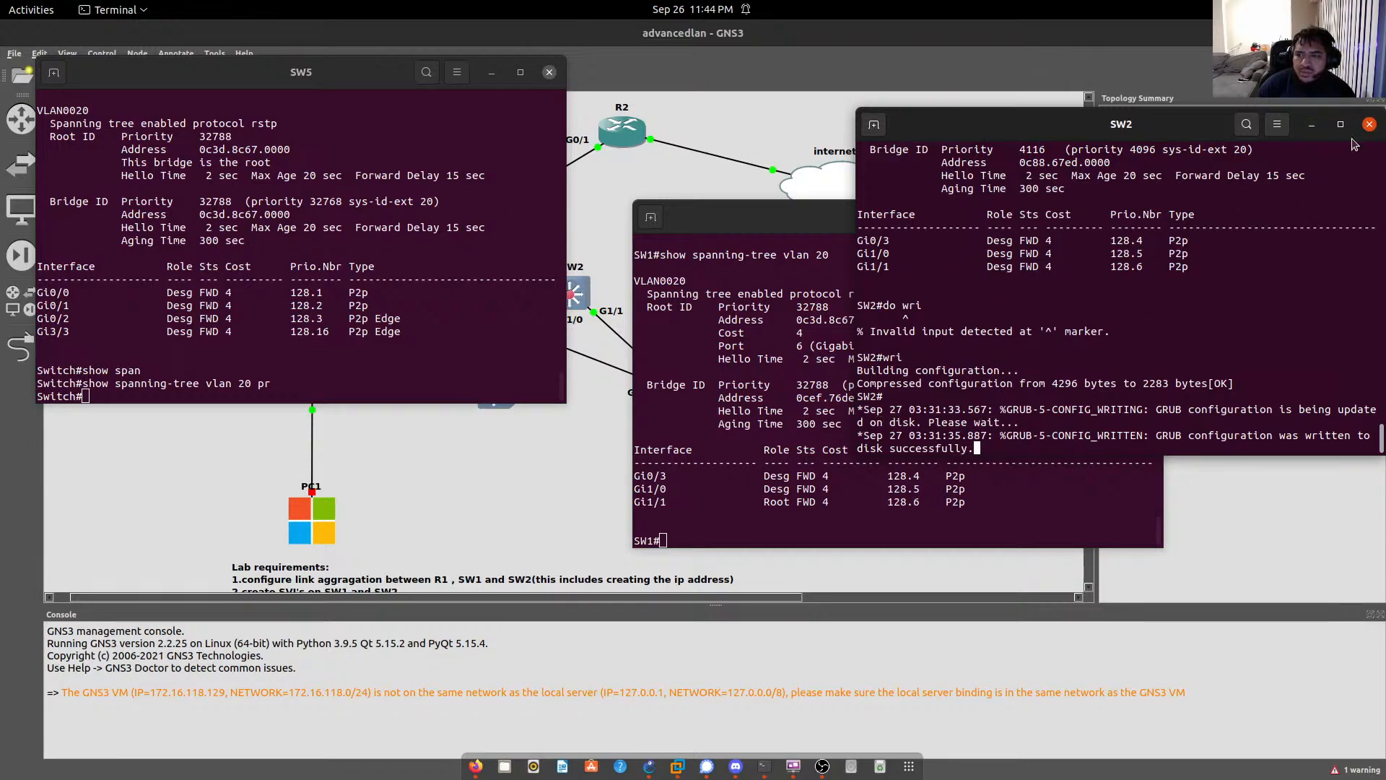
Step: Minimize the SW2 console and run show spanning-tree vlan 20 on SW5 to recheck its root bridge and port roles
click(1309, 127)
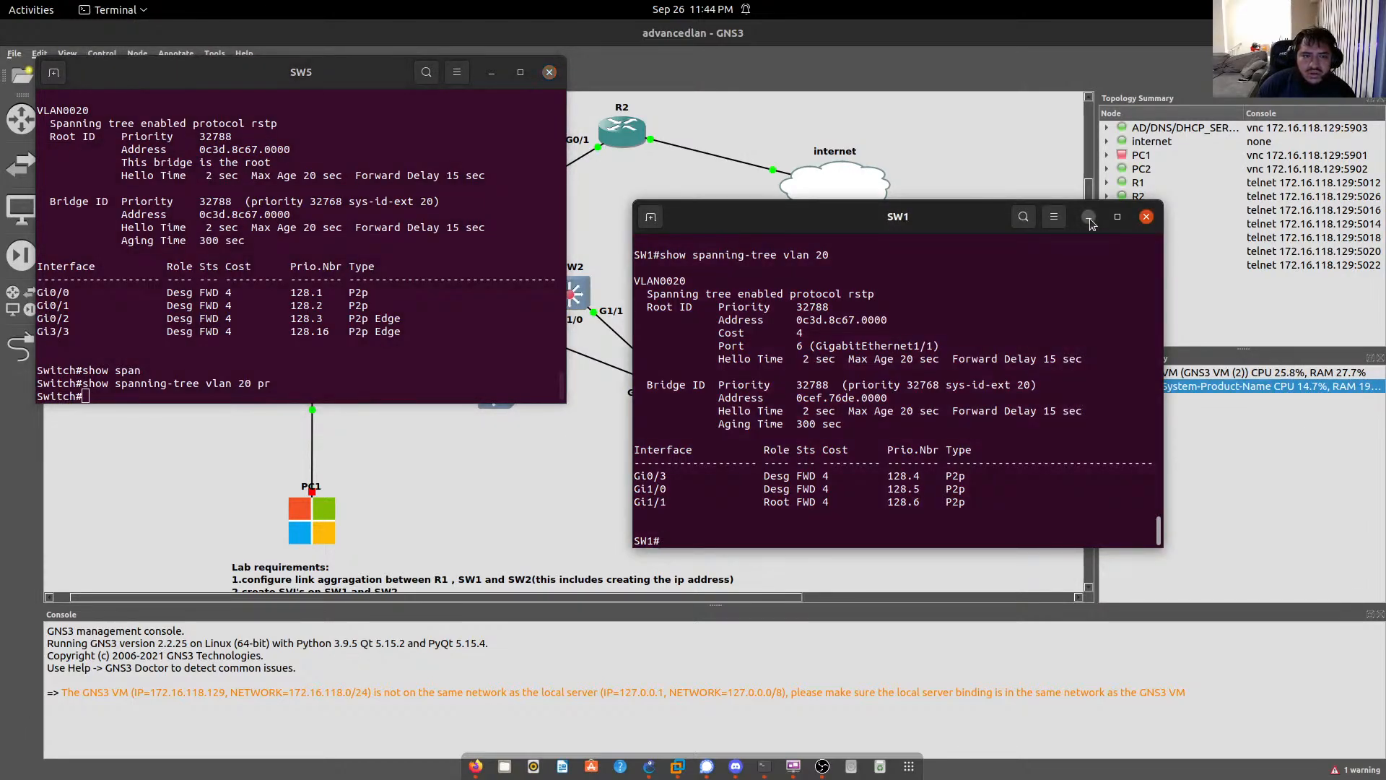
mouse_move(1089, 223)
mouse_down()
mouse_move(986, 338)
mouse_move(1082, 200)
mouse_up()
click(390, 363)
text(show sp)
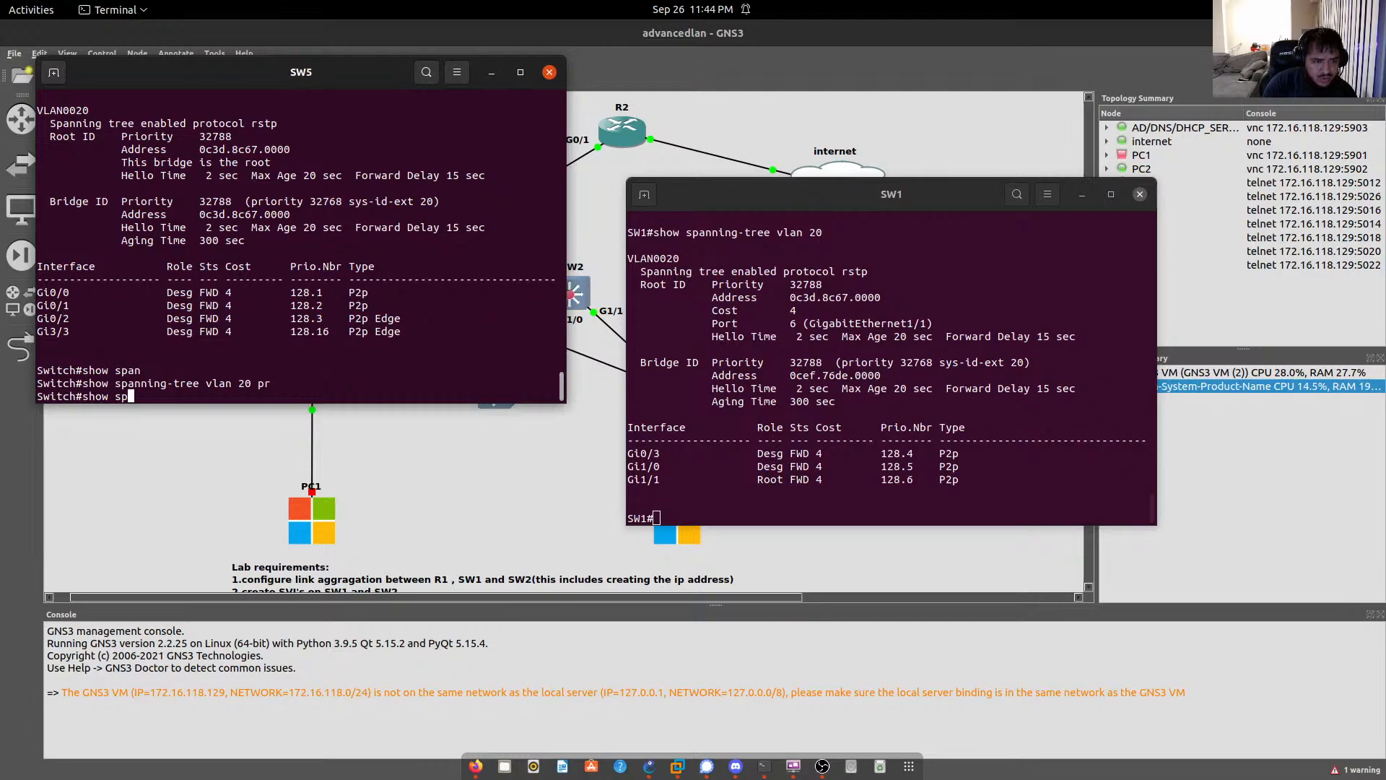
key(Tab)
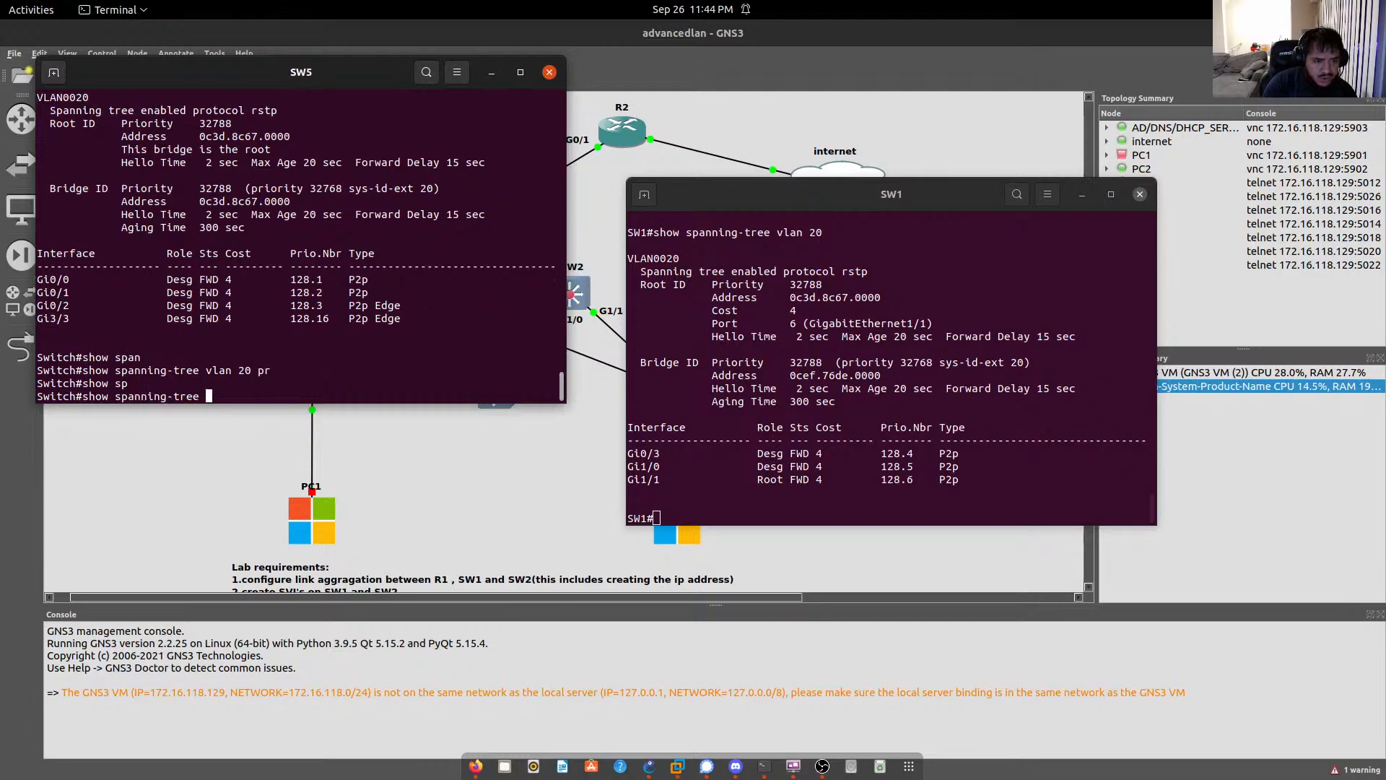
text(vlan)
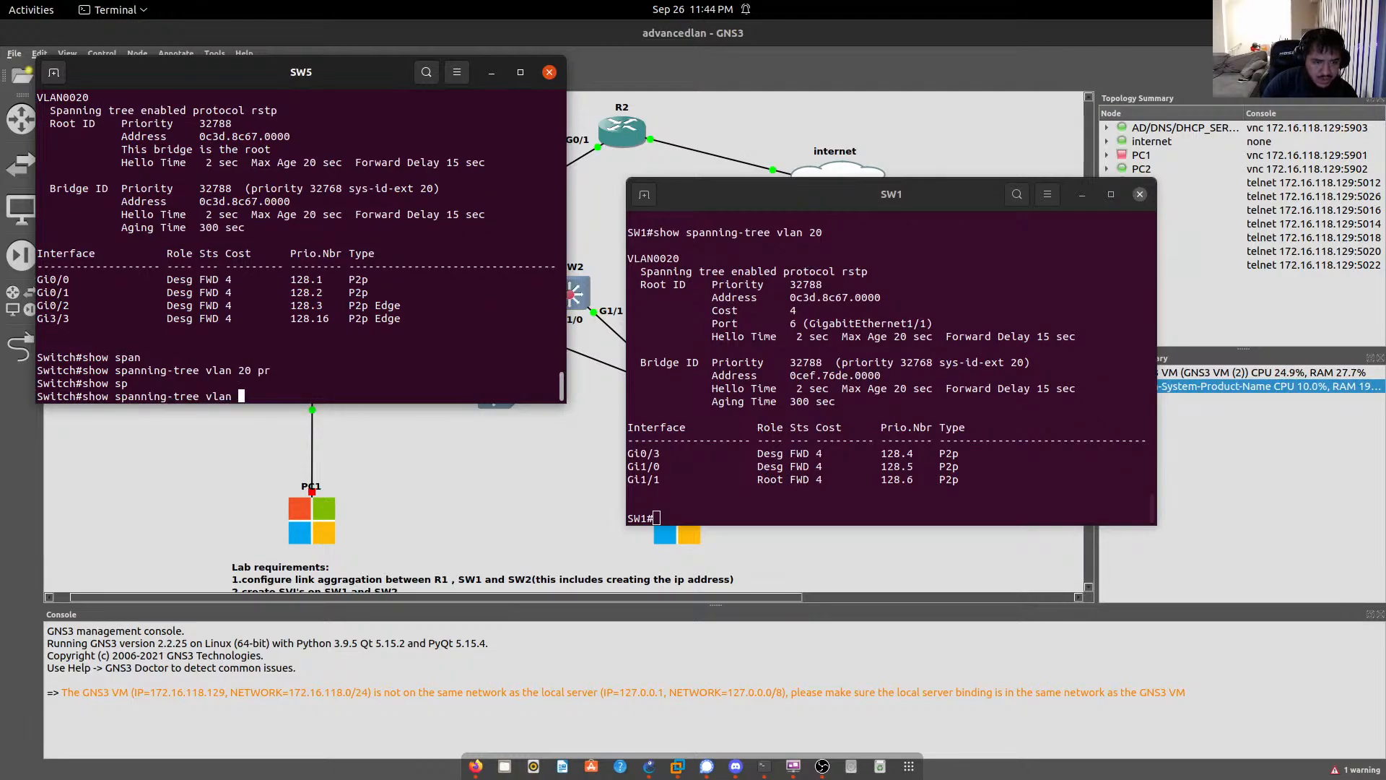
text( 20)
key(Return)
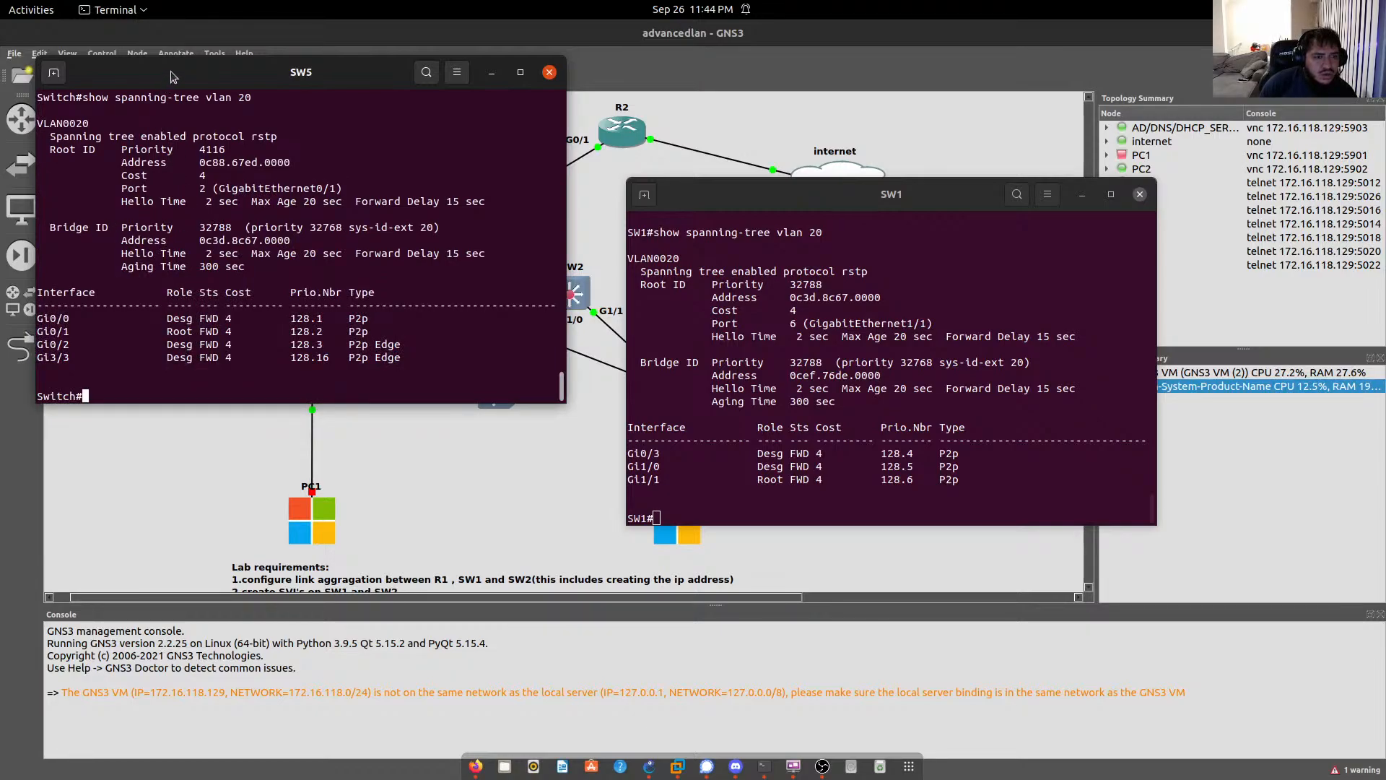
Step: Compare SW5's VLAN 20 port roles with the topology links, minimizing the SW1 and SW5 consoles to clear the workspace
drag(174, 76, 188, 195)
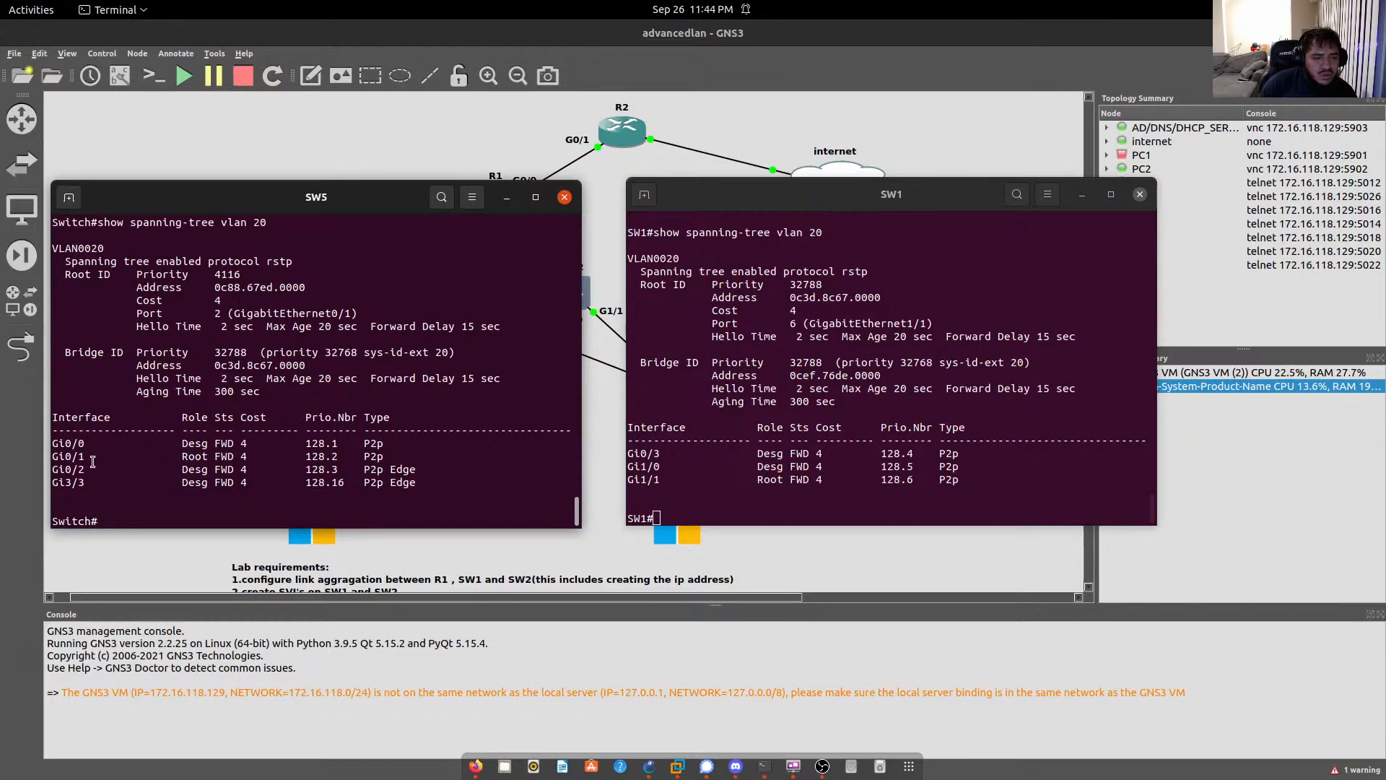
click(1084, 195)
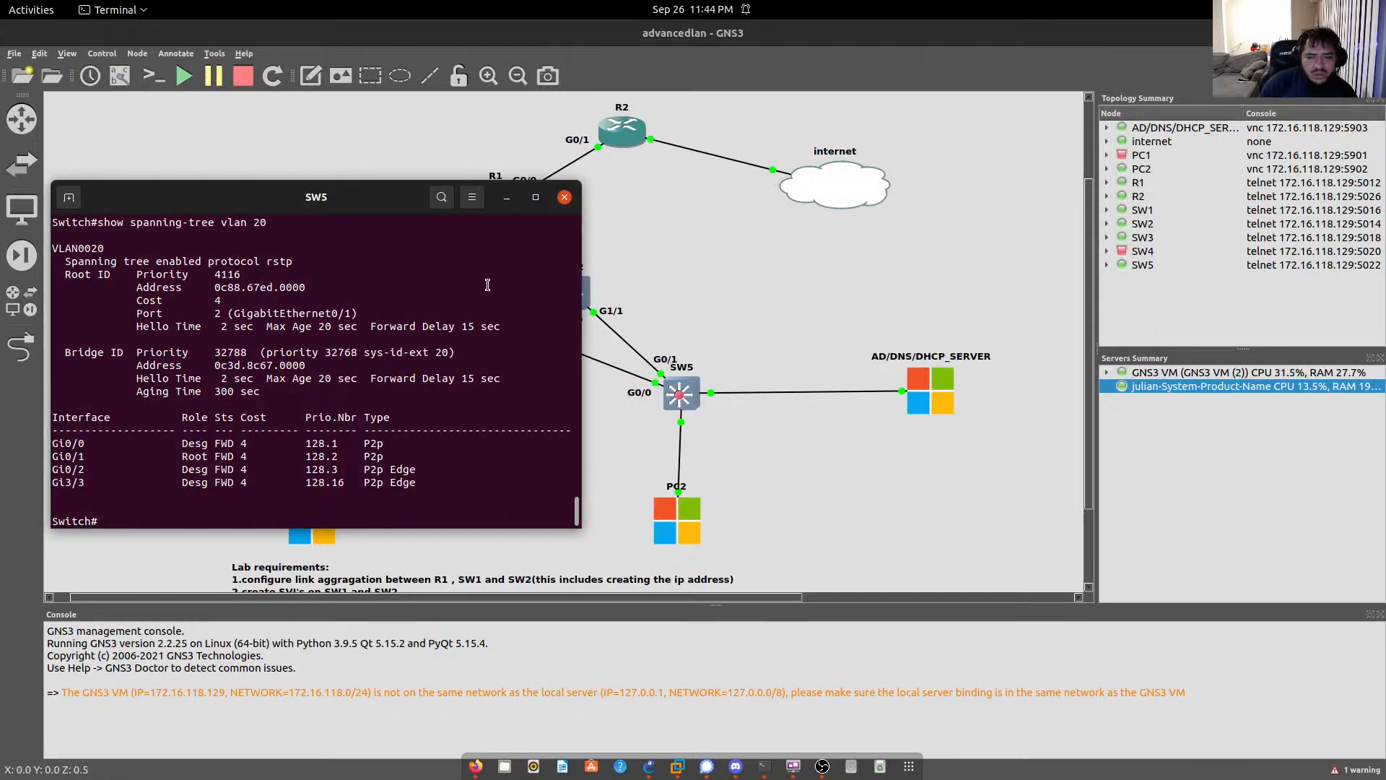
drag(380, 208, 406, 419)
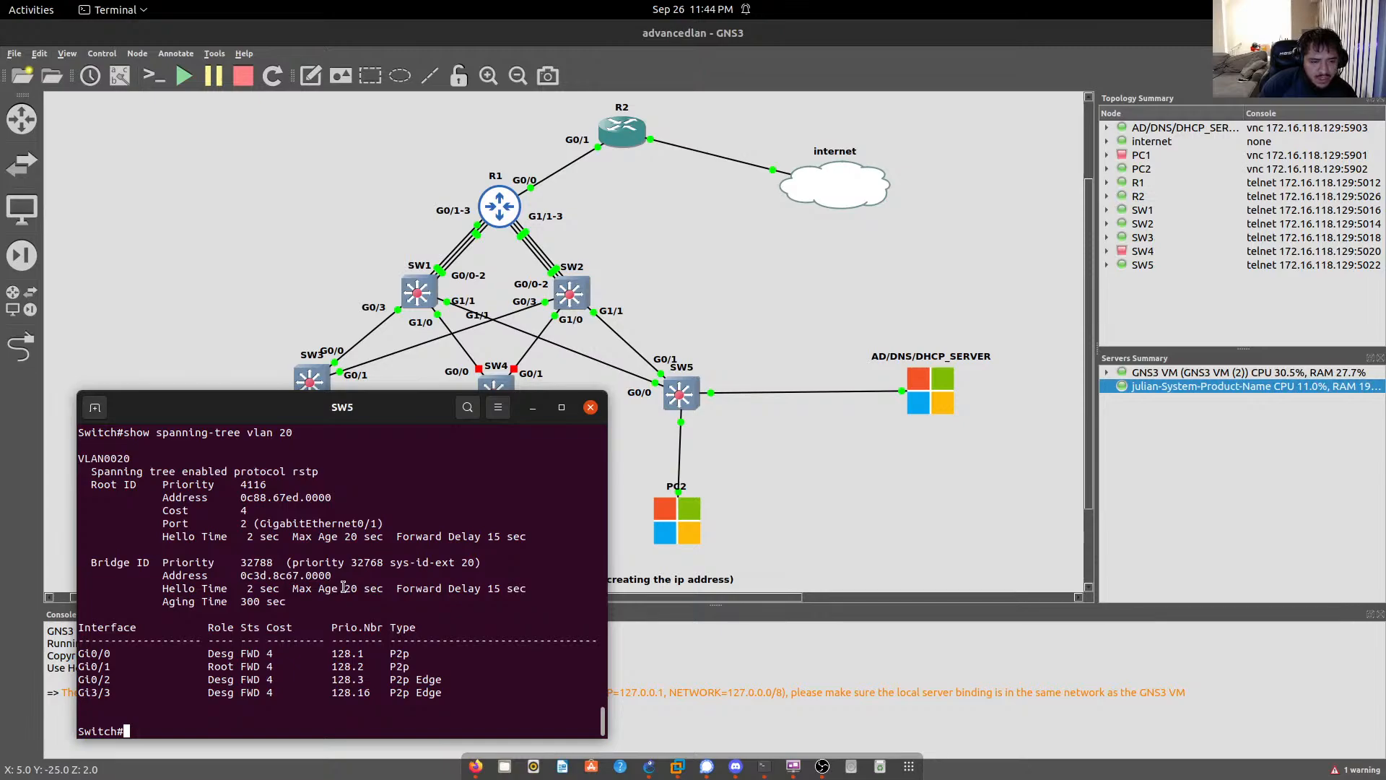
click(533, 409)
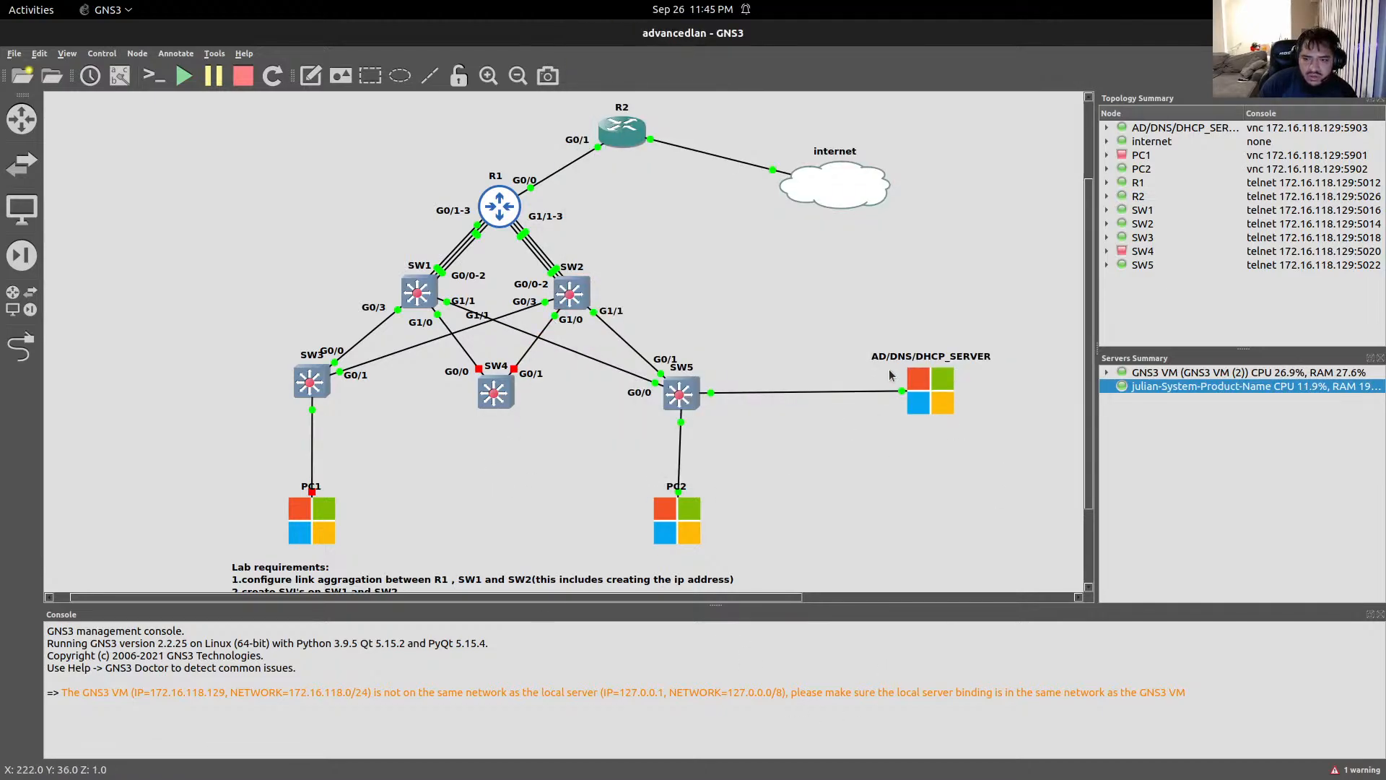
Step: Switch to Remote Desktop Viewer, check the WindowsServer2016-1 and PC2 sessions, and close the PC2 session
mouse_move(794, 774)
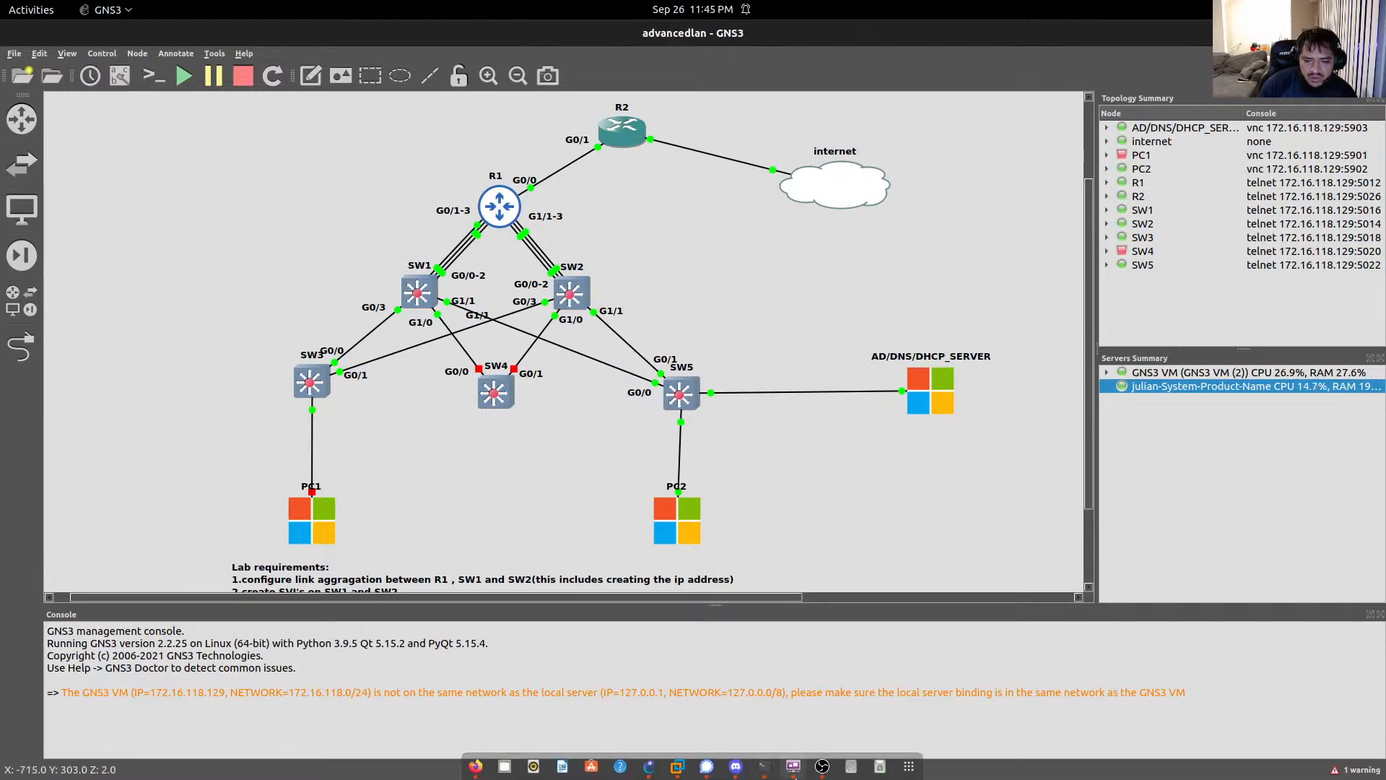
click(792, 767)
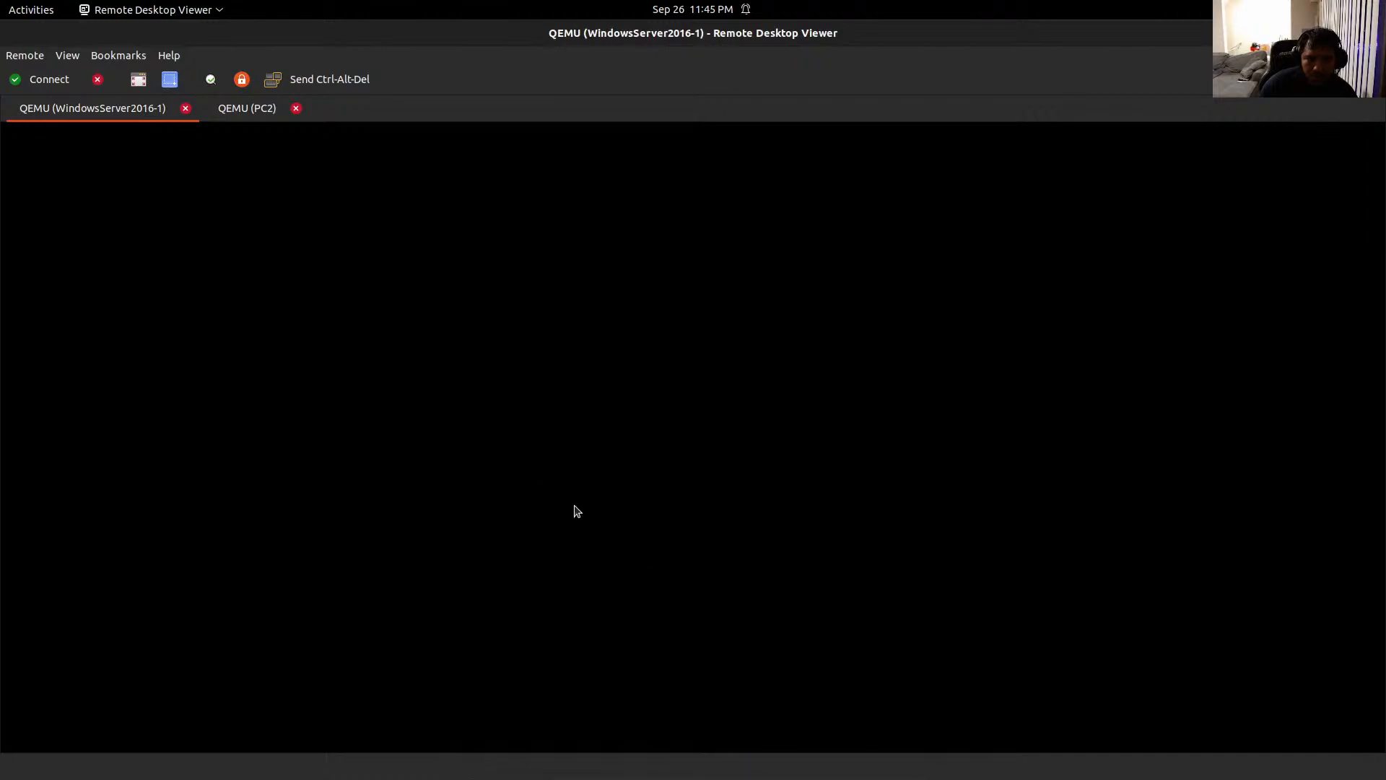
click(253, 117)
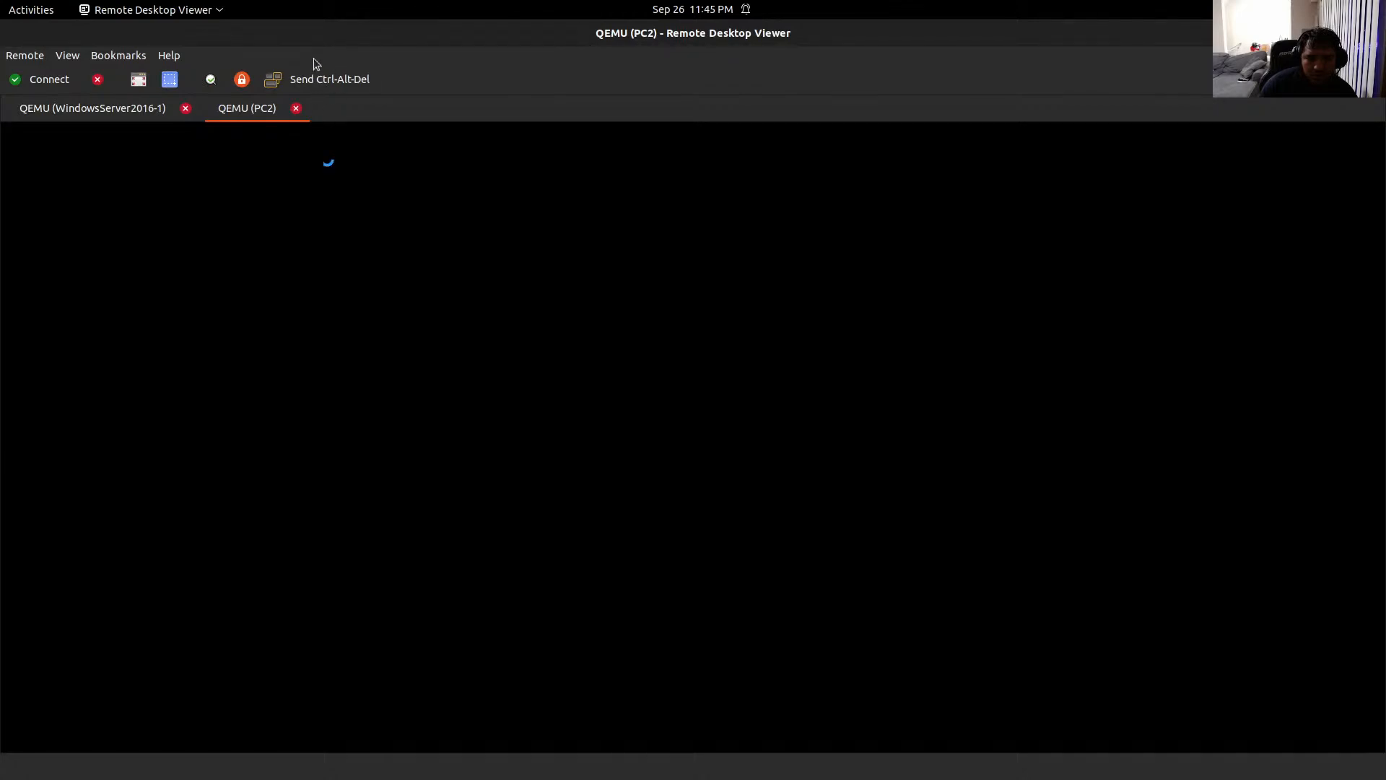
click(144, 108)
click(247, 114)
click(296, 108)
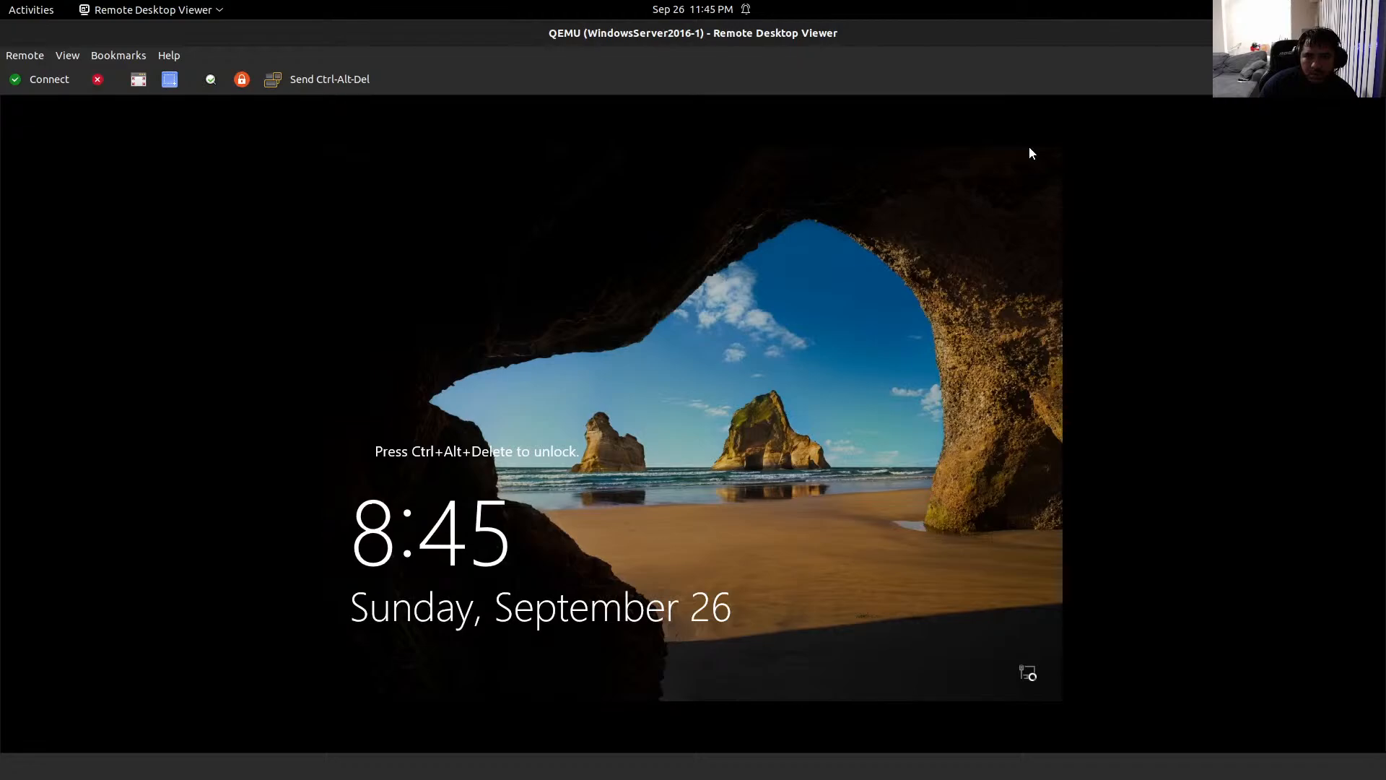
Step: Return to the GNS3 topology, reopen PC2's console, and minimize the viewer after checking the session
key(alt+Tab)
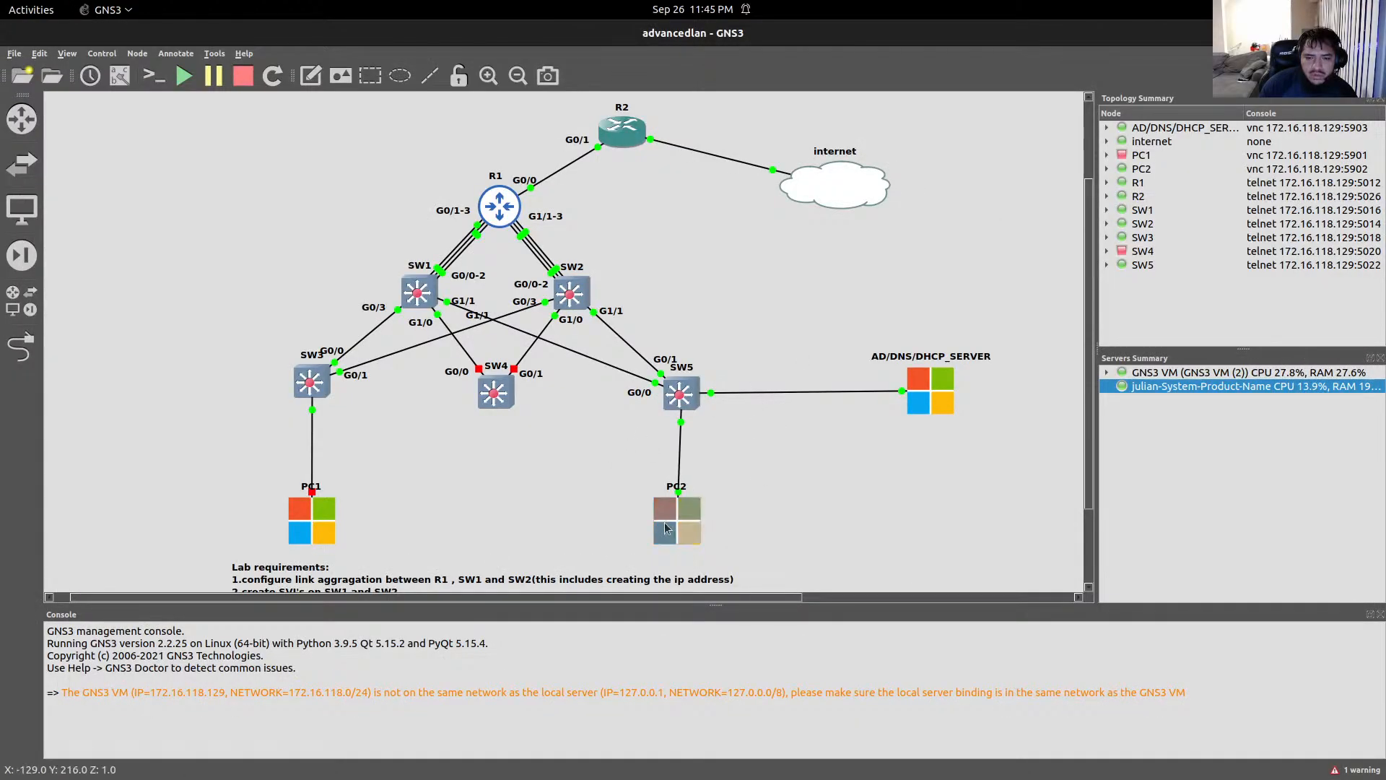
double_click(669, 529)
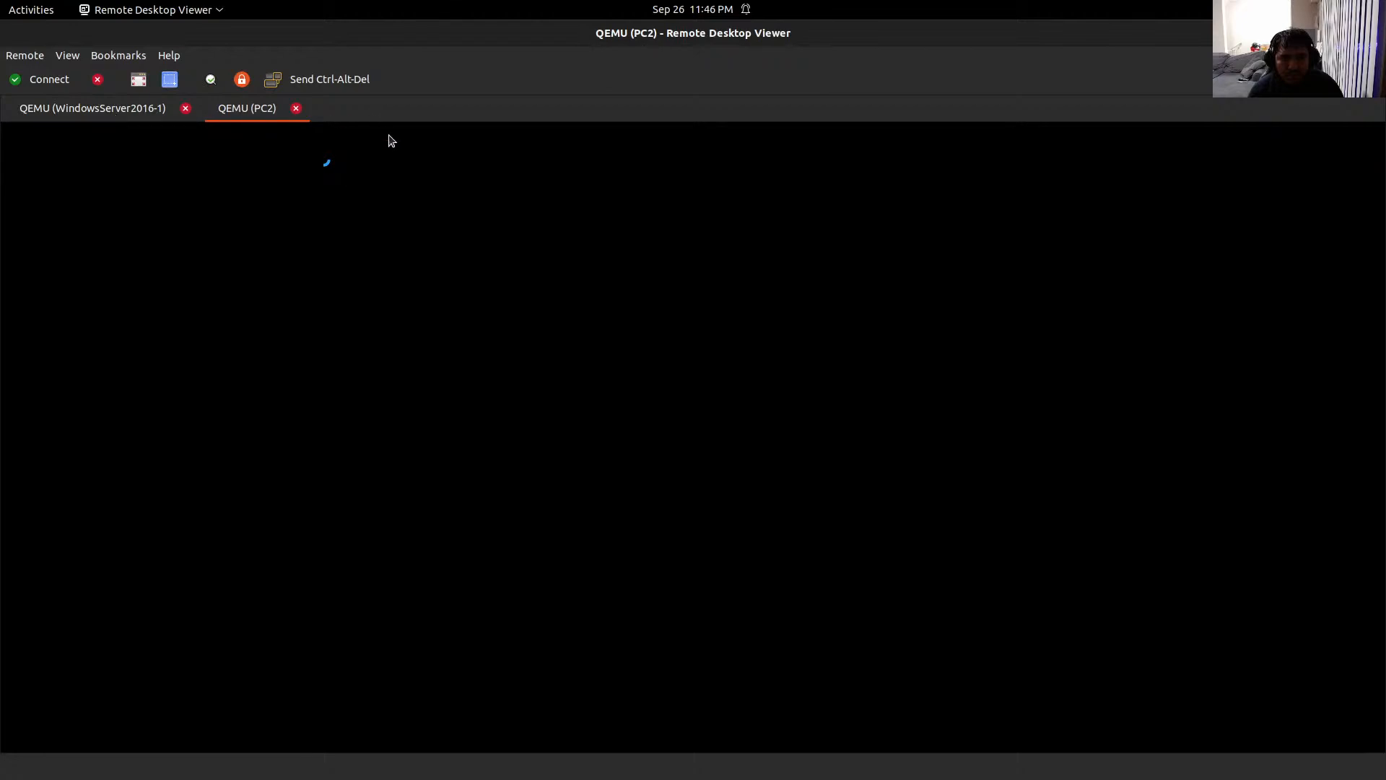
click(1315, 33)
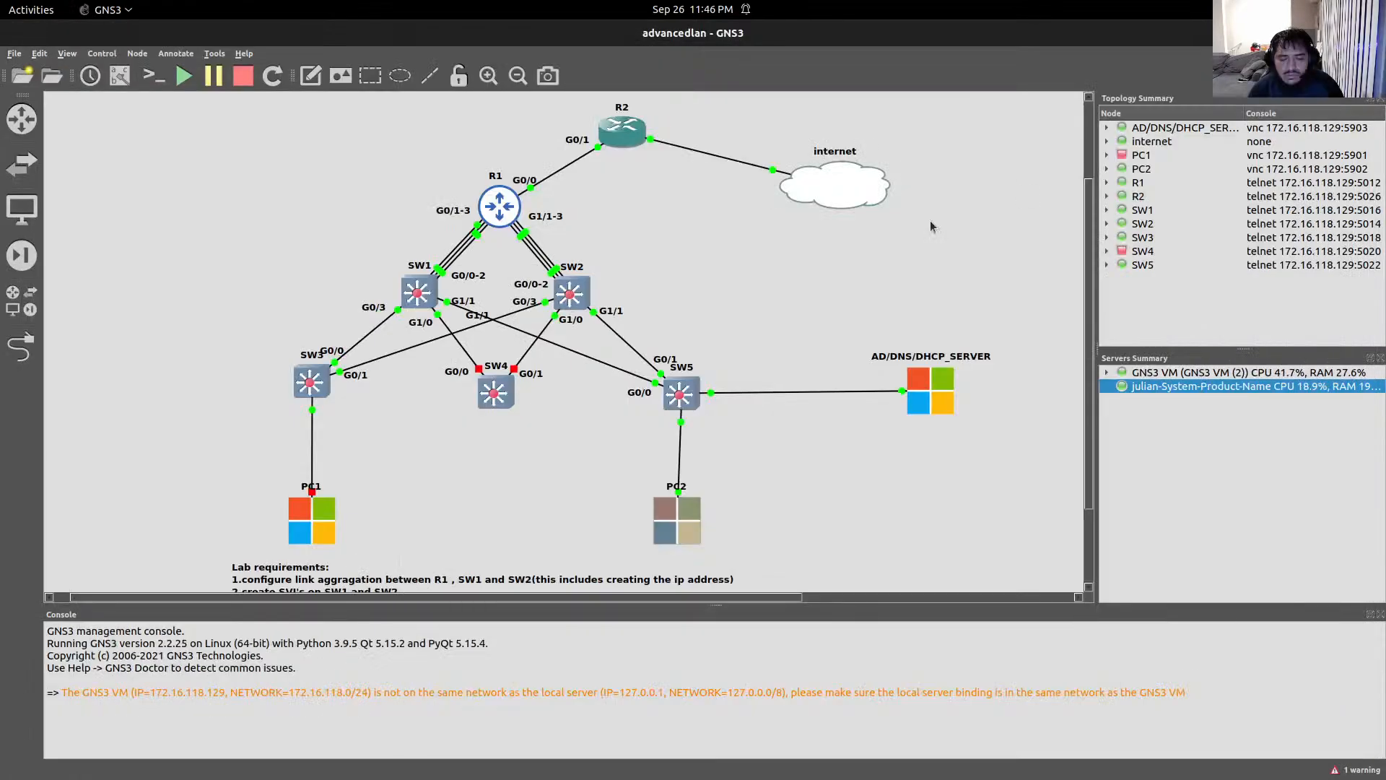
Step: Bring Remote Desktop Viewer back, close the reopened PC2 session, and return to the GNS3 topology
mouse_move(698, 512)
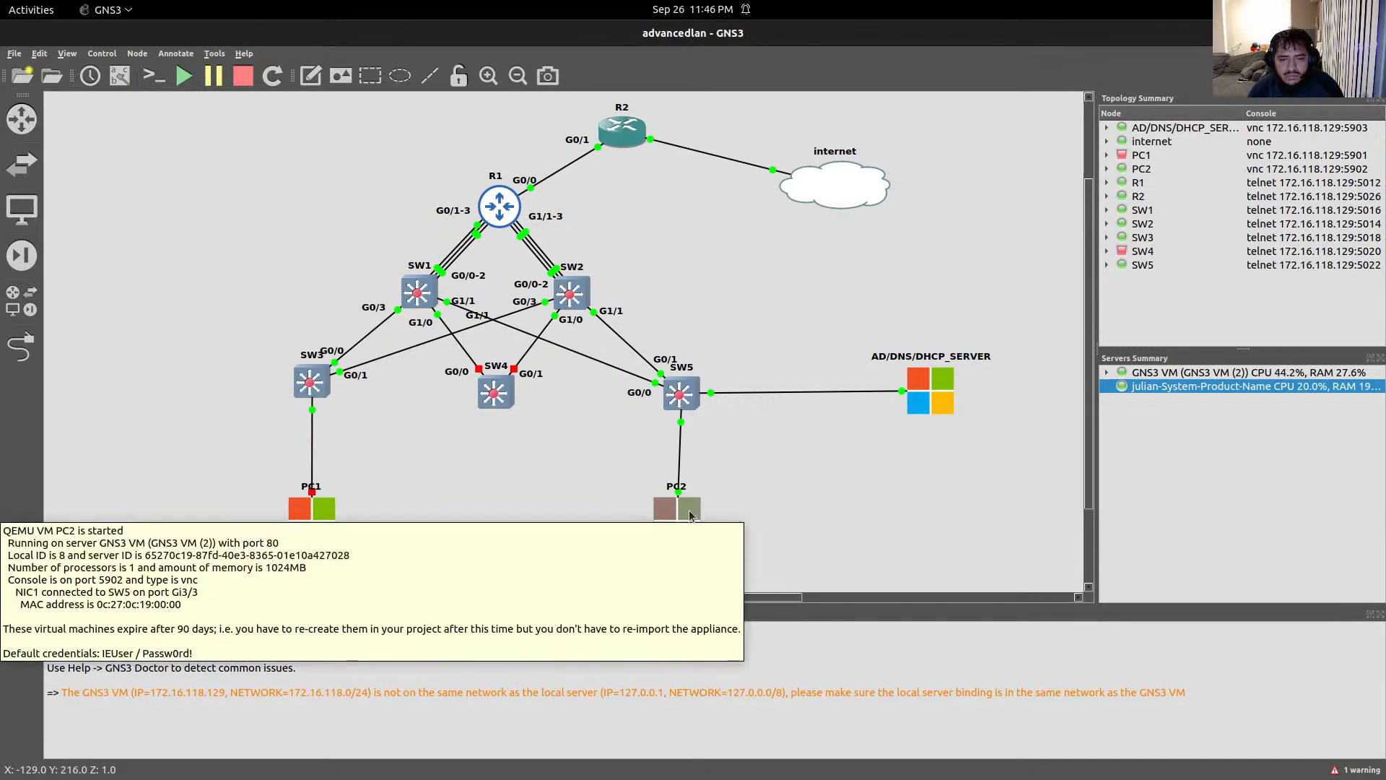
mouse_move(905, 771)
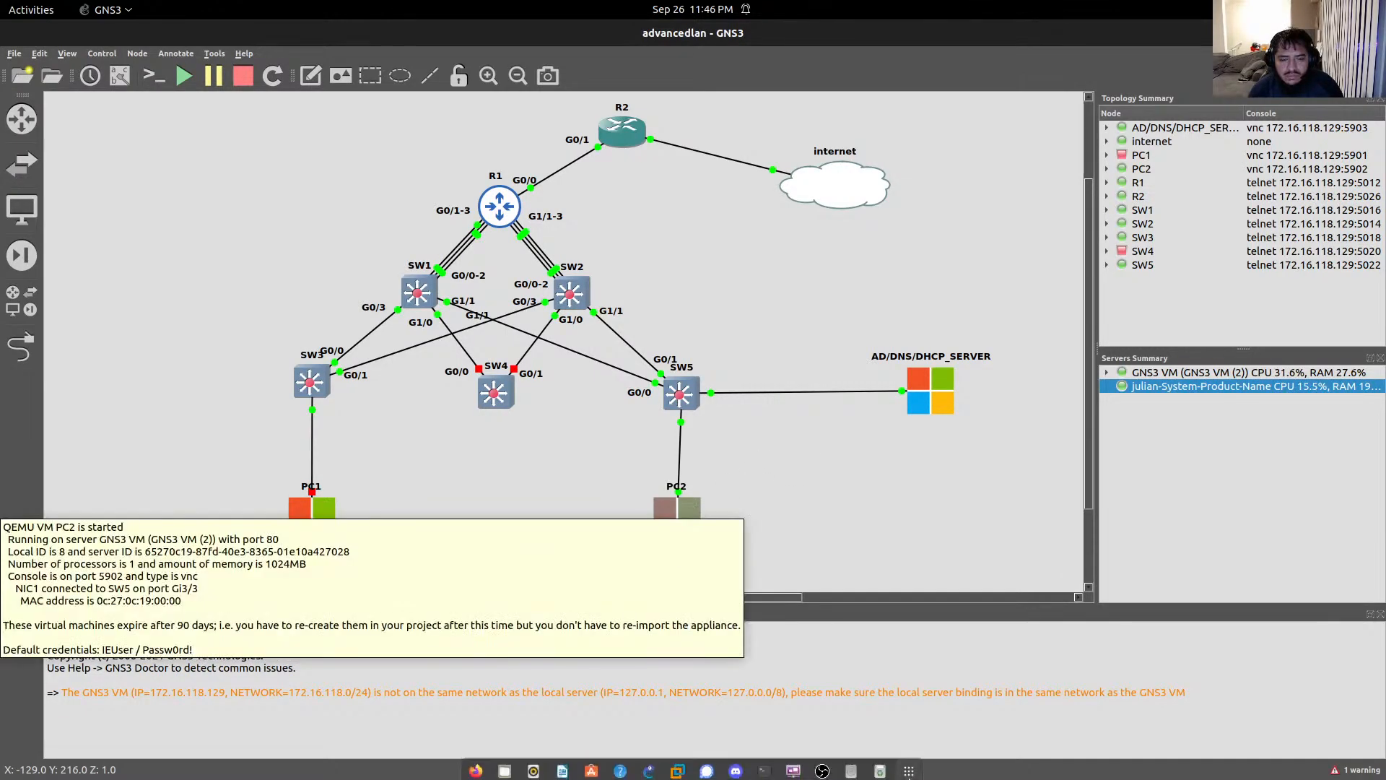
click(793, 767)
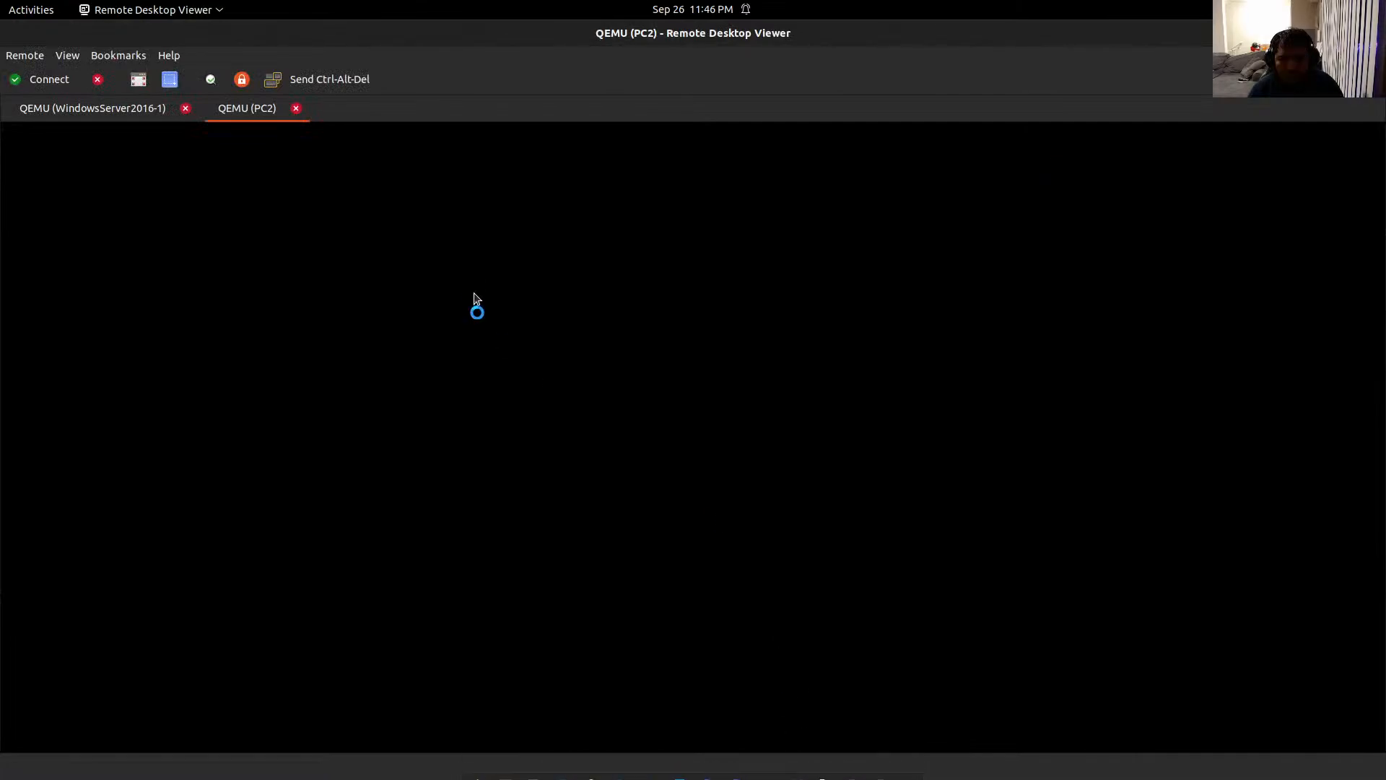
click(296, 109)
click(1319, 33)
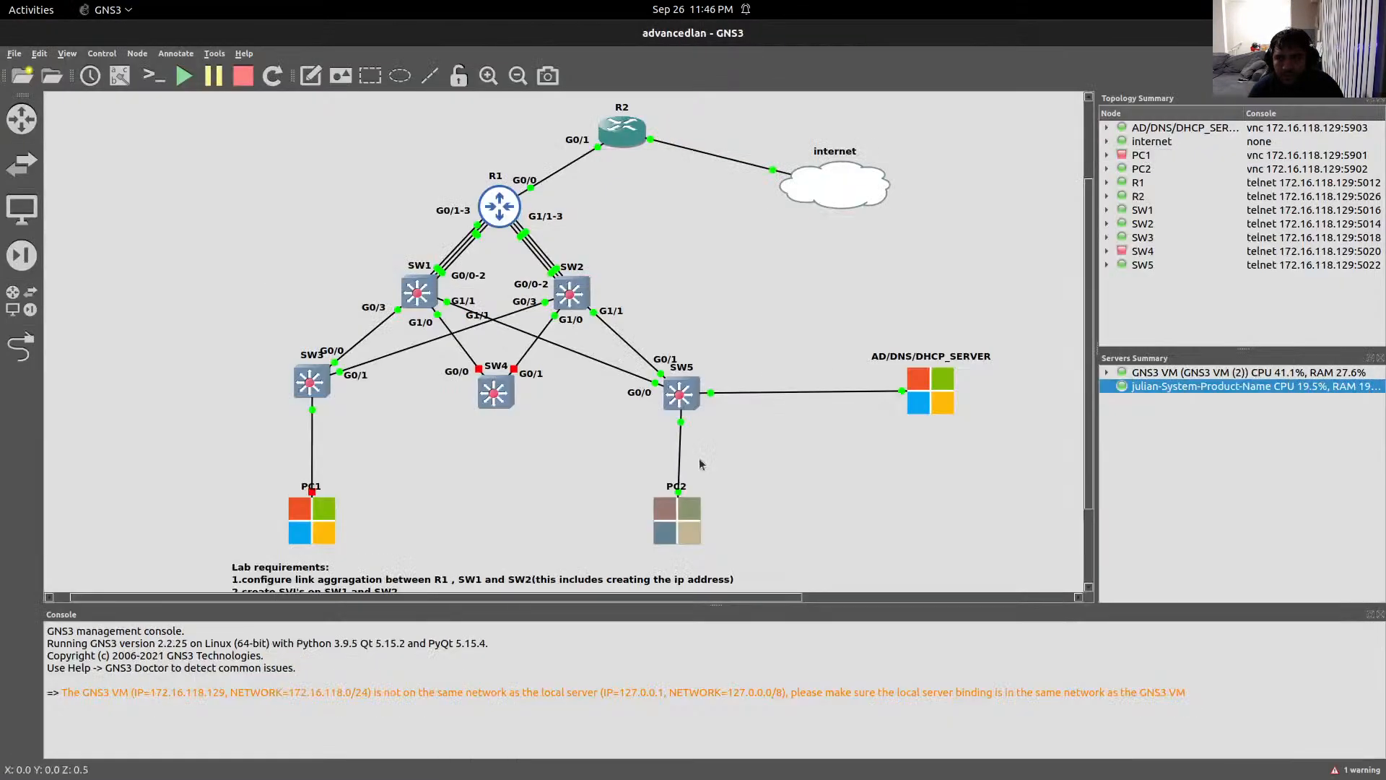
Step: Stop the PC2 node in the topology
right_click(693, 508)
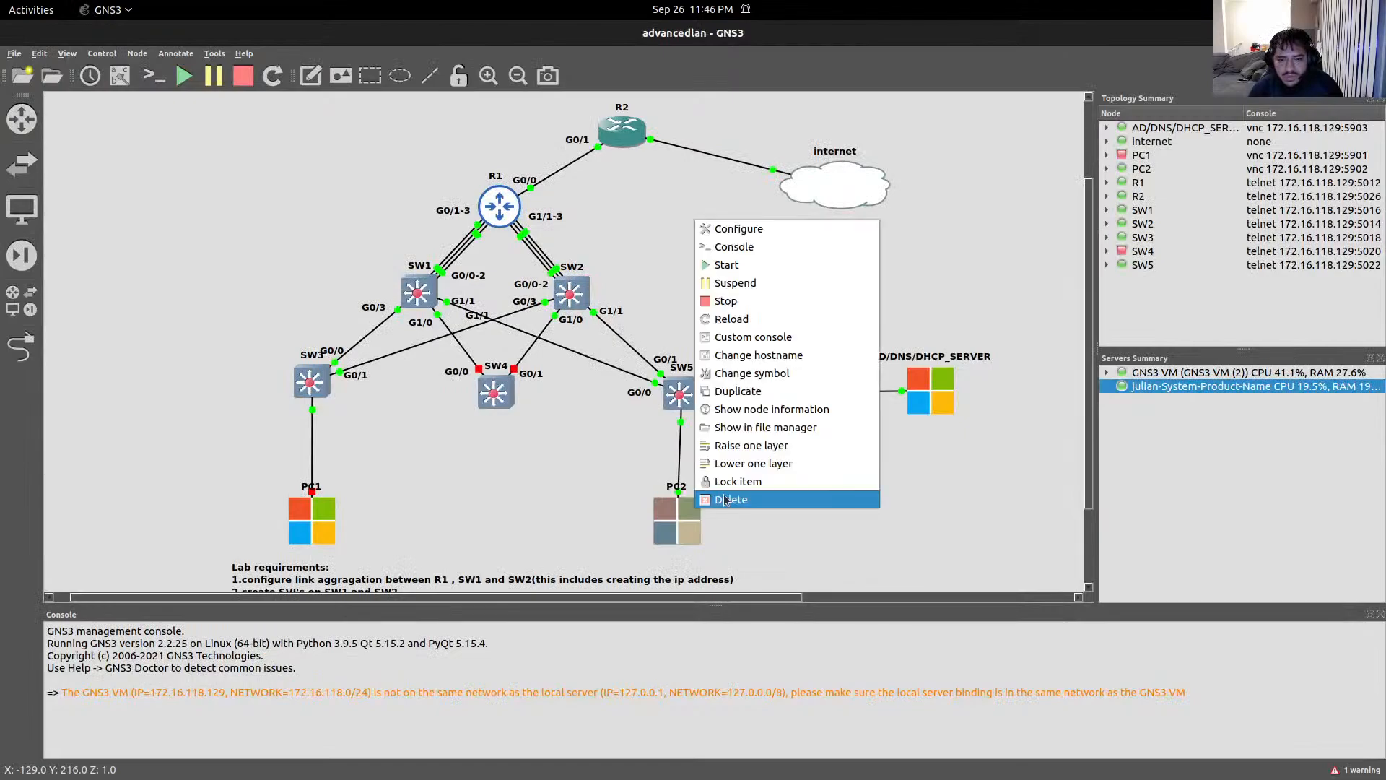
click(725, 301)
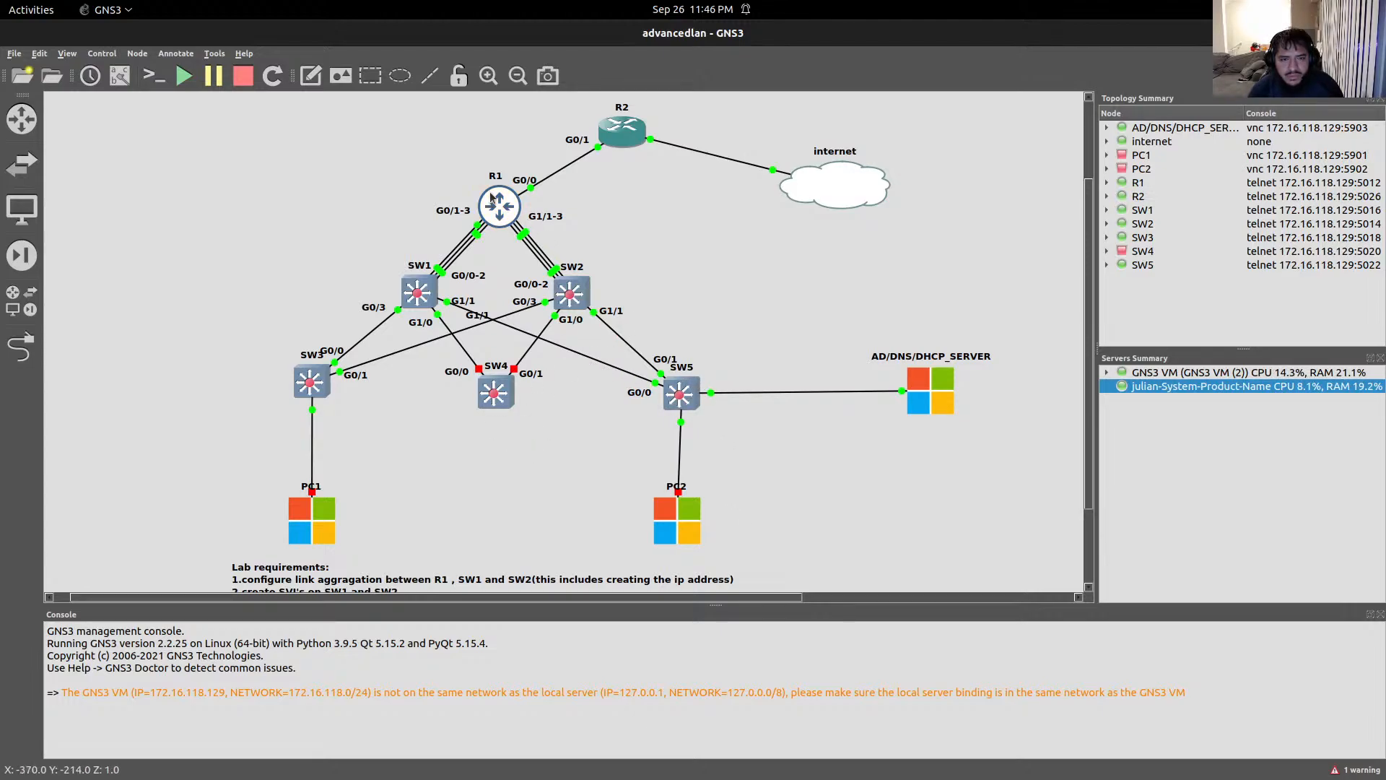
Step: Bring up the SW5 and SW1 consoles and examine the root priority in SW1's VLAN 10 spanning-tree output
mouse_move(846, 773)
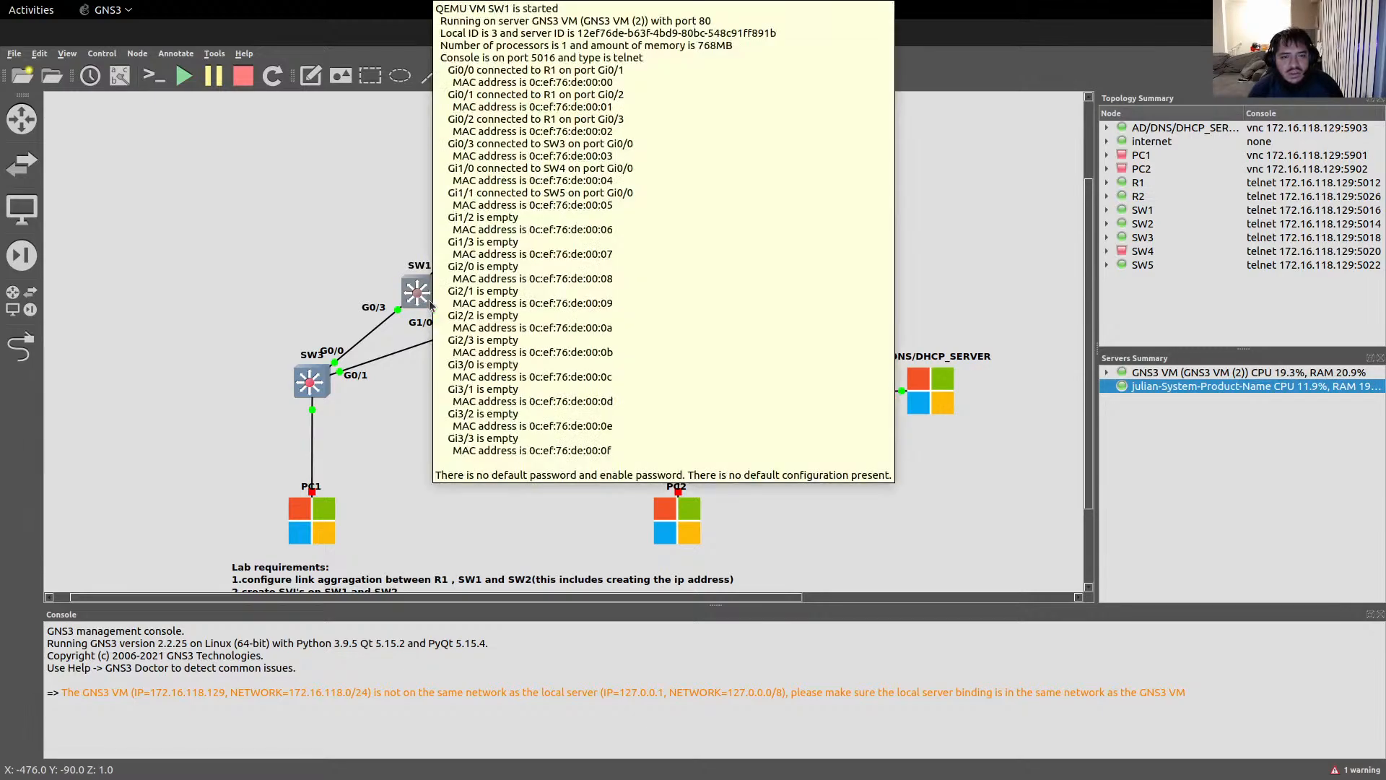
mouse_move(679, 778)
click(757, 776)
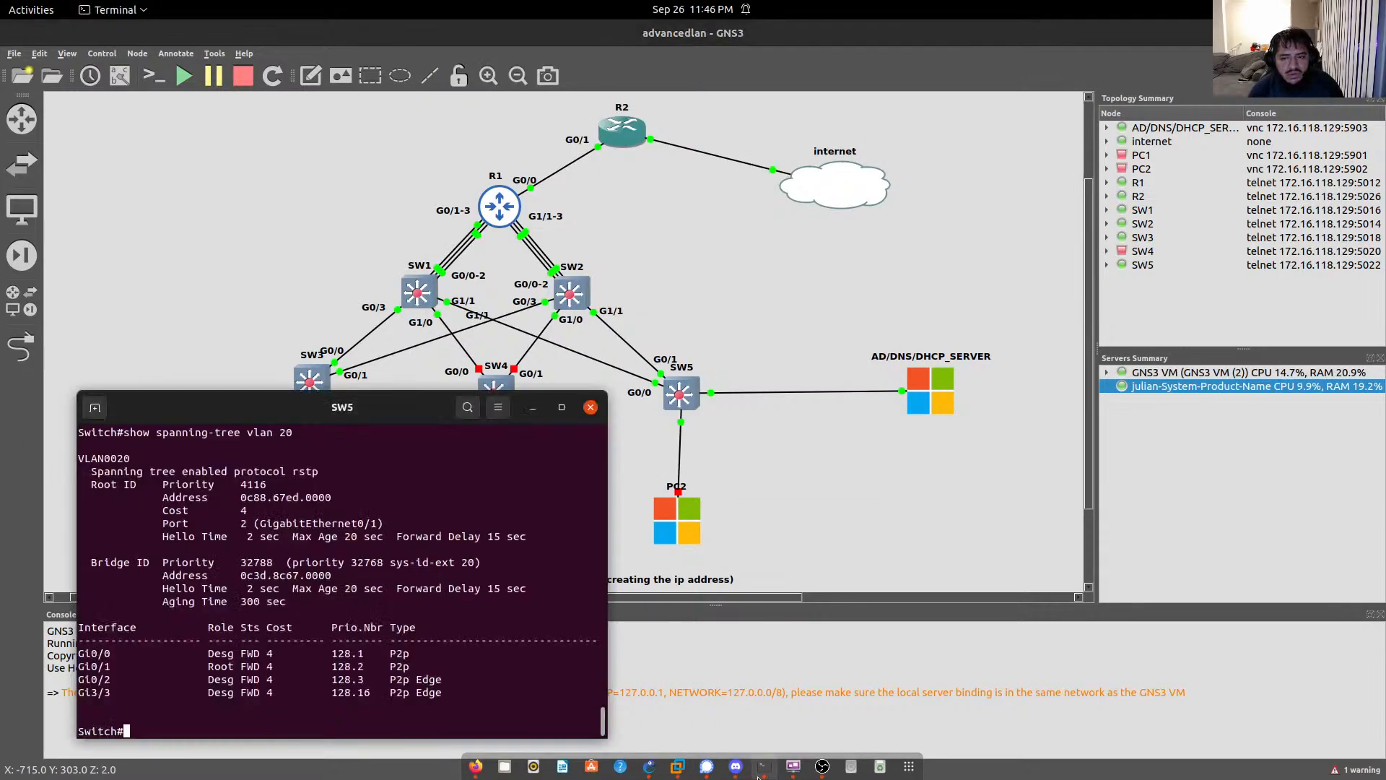
click(758, 776)
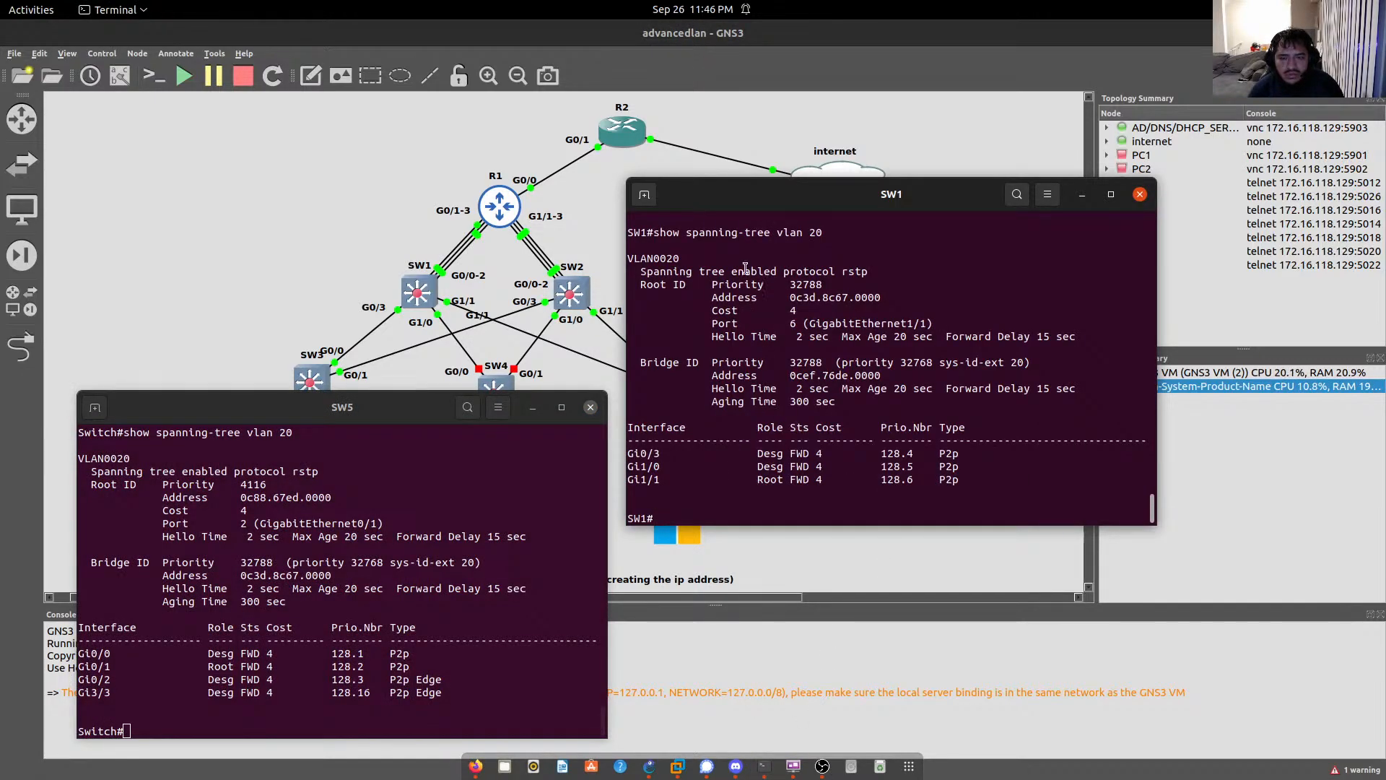
scroll(769, 461, up, 4)
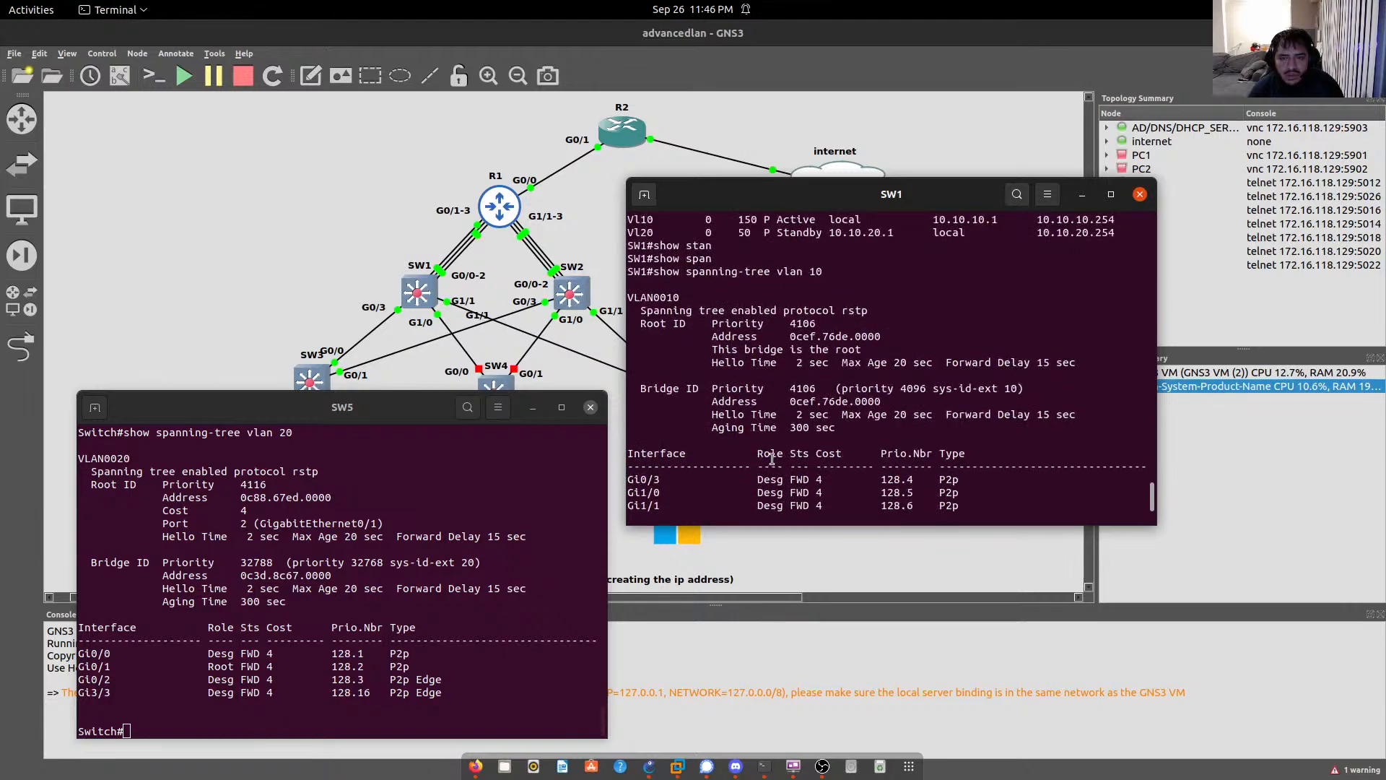
drag(816, 324, 787, 327)
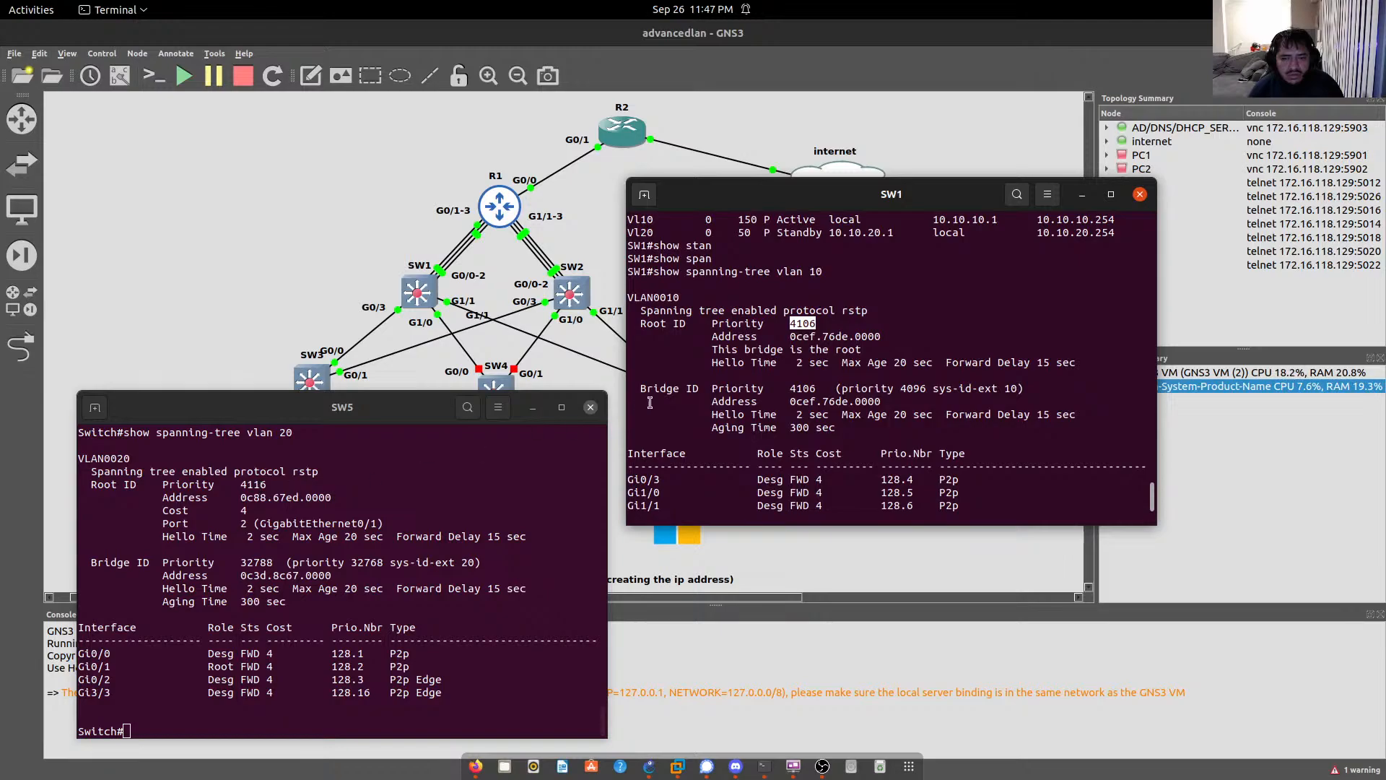
Step: Compare SW1's VLAN 10 and VLAN 20 spanning-tree output, and minimize the SW1 and SW5 consoles
scroll(803, 448, down, 1)
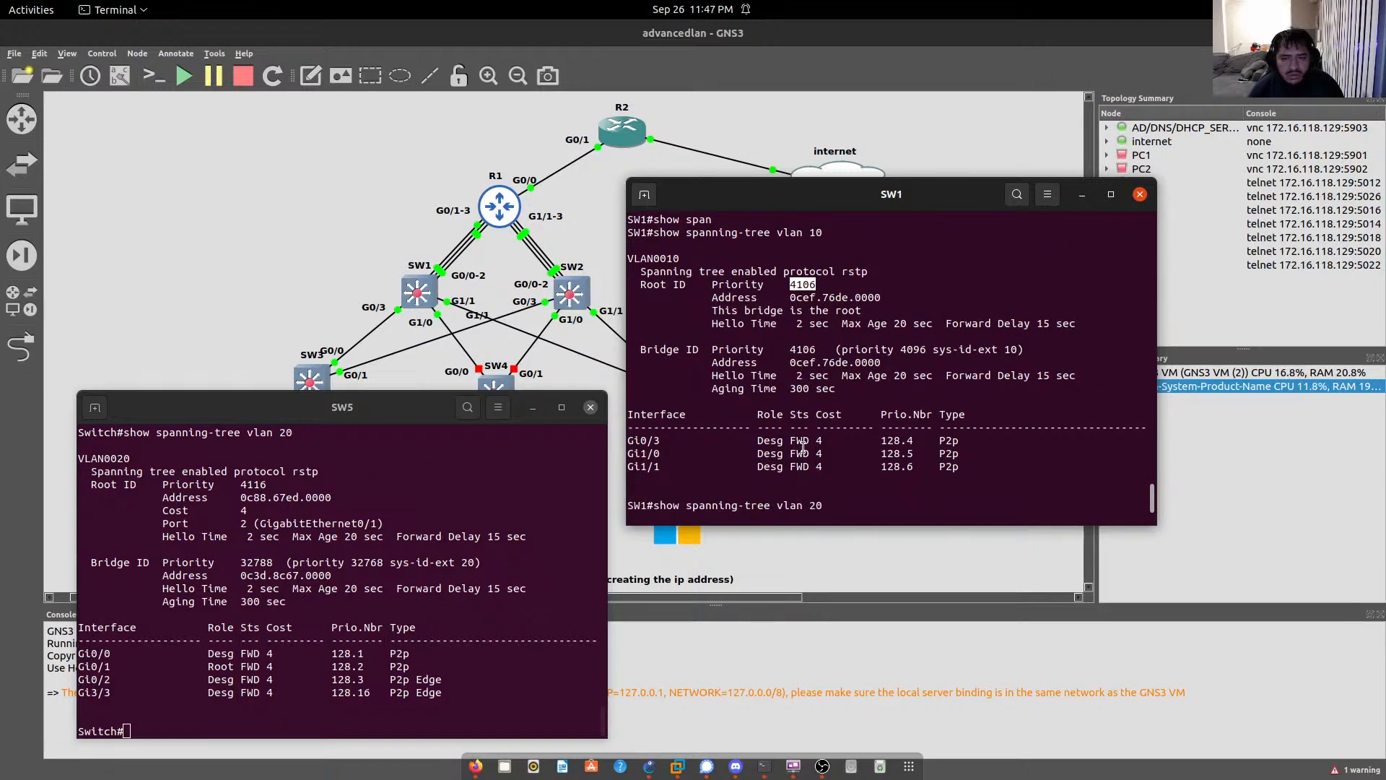
scroll(803, 447, down, 3)
scroll(803, 447, down, 2)
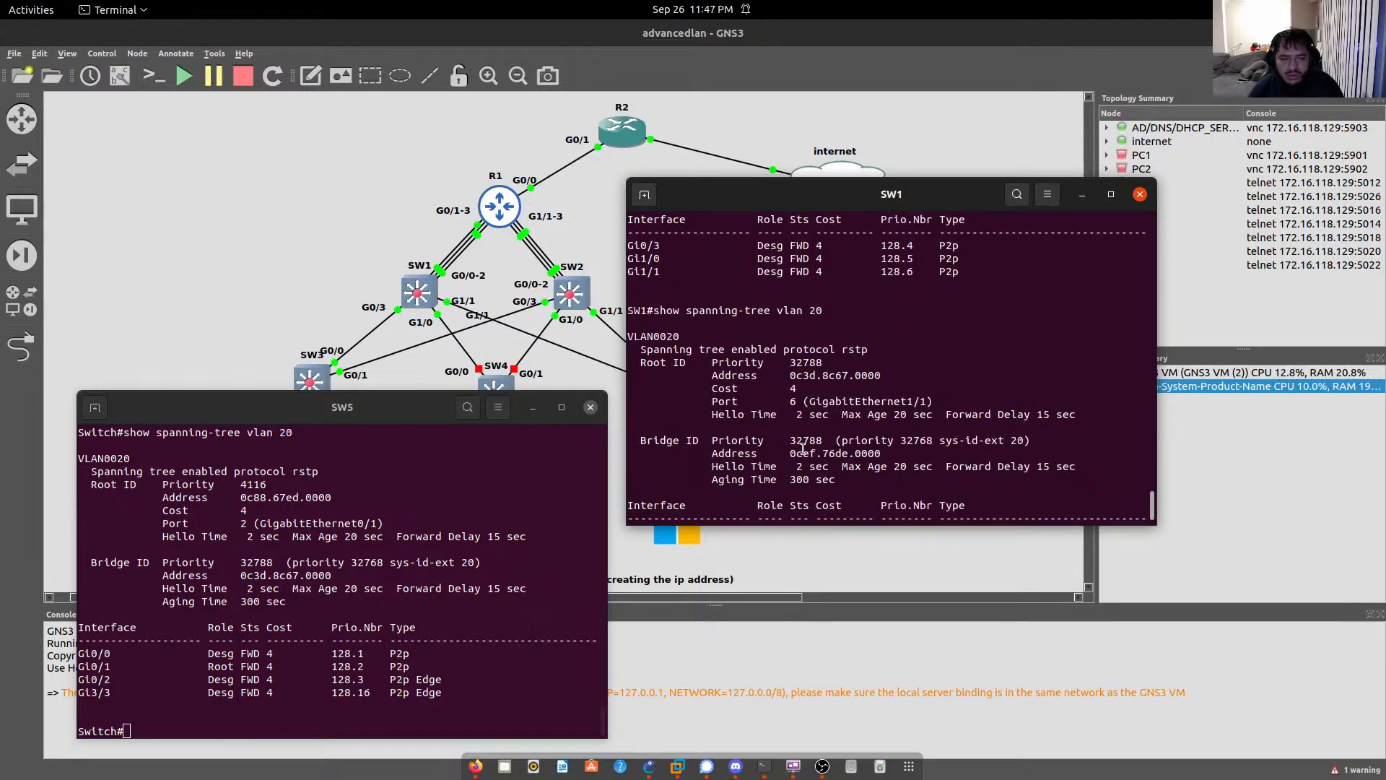
scroll(804, 448, up, 6)
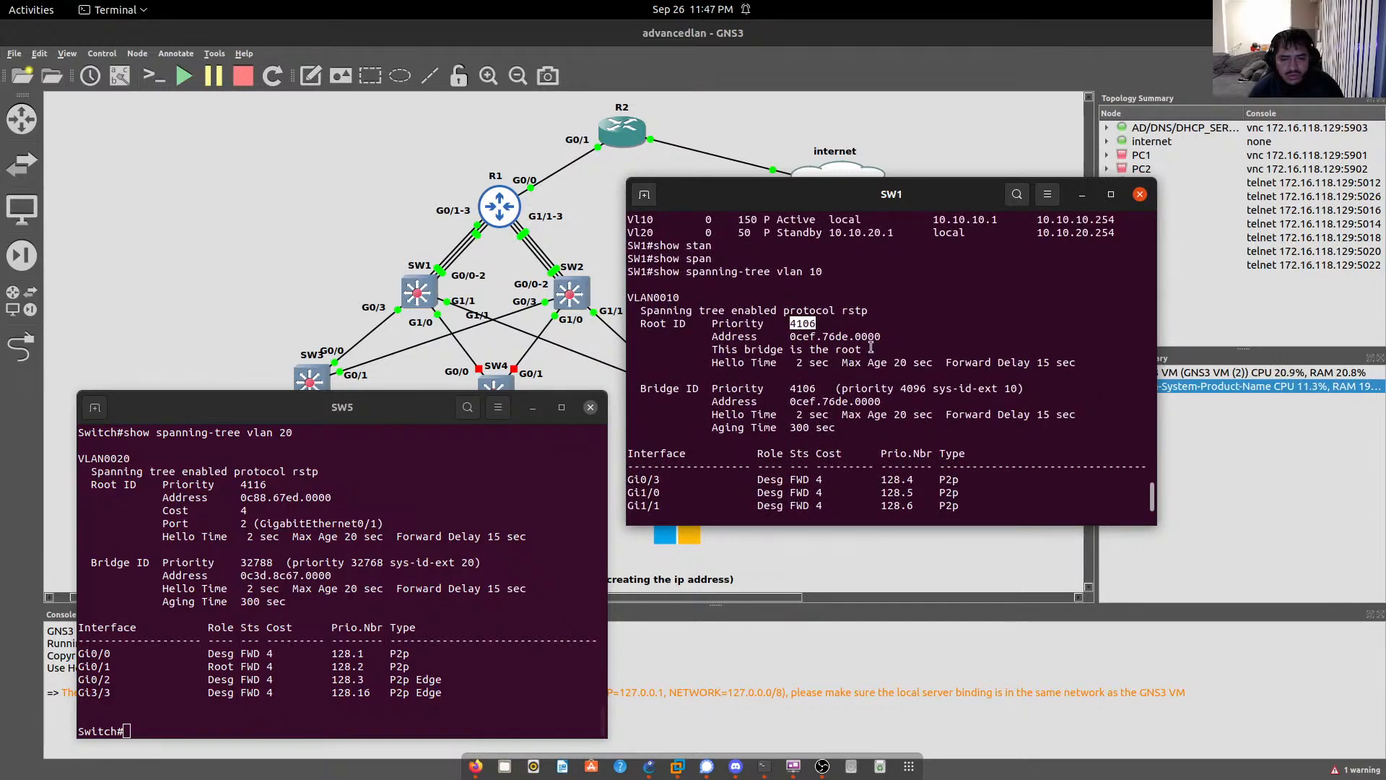
scroll(837, 420, down, 8)
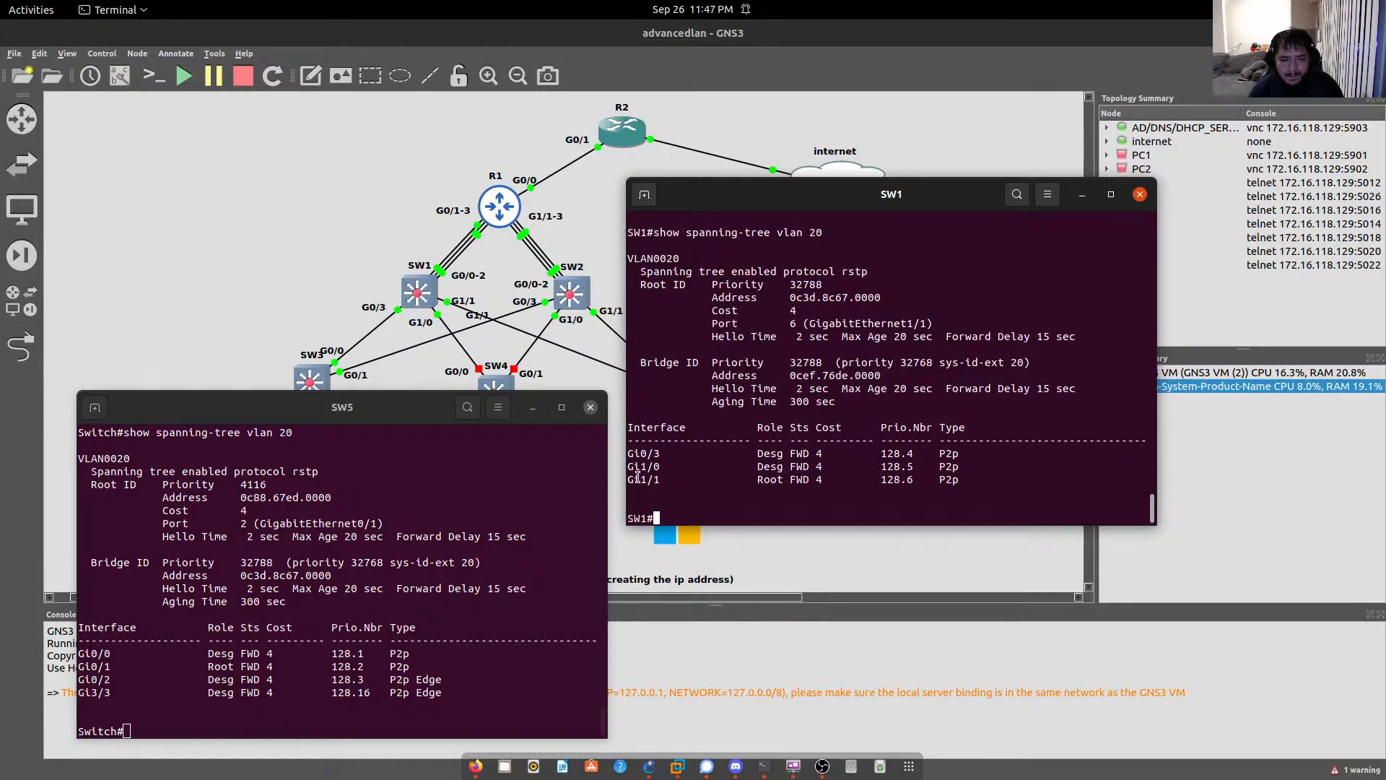
click(1081, 194)
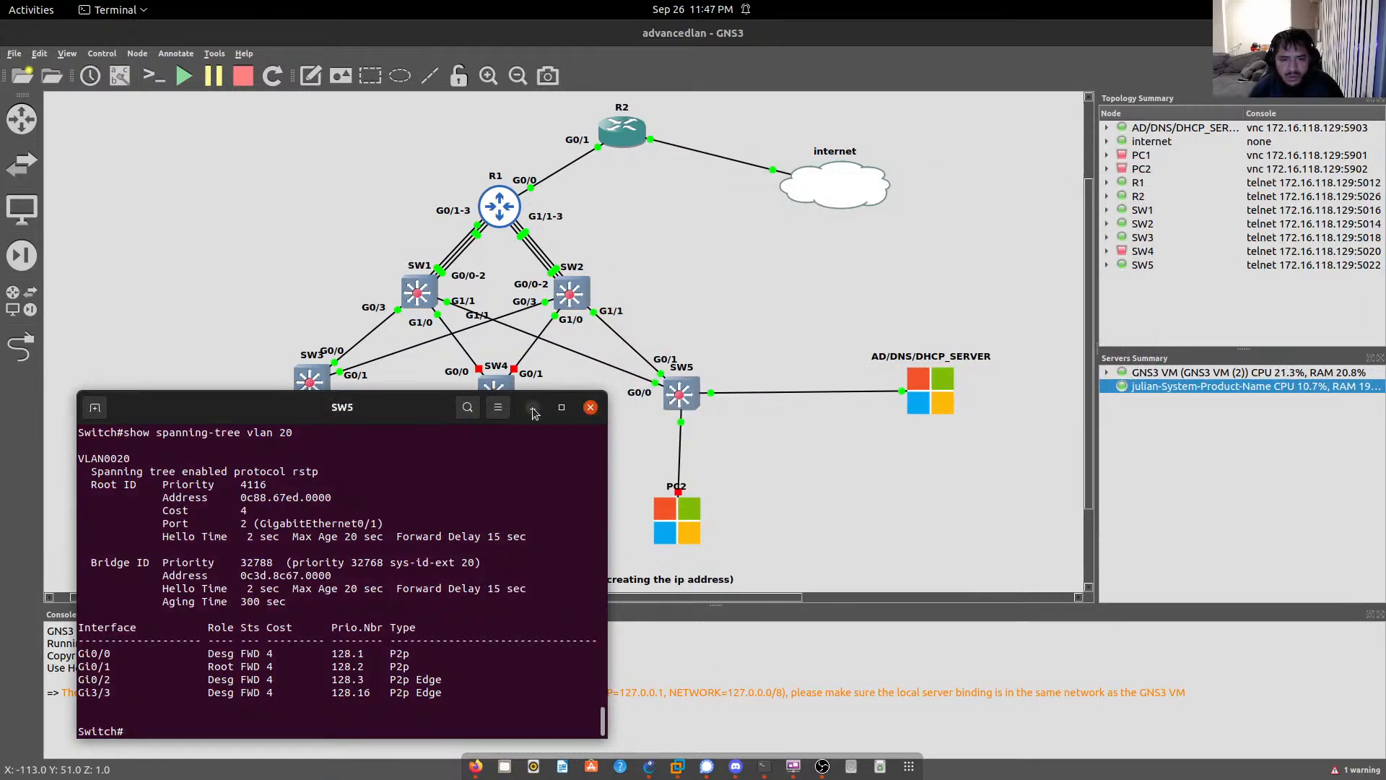
click(532, 407)
Step: Start the PC2 node again
mouse_move(759, 773)
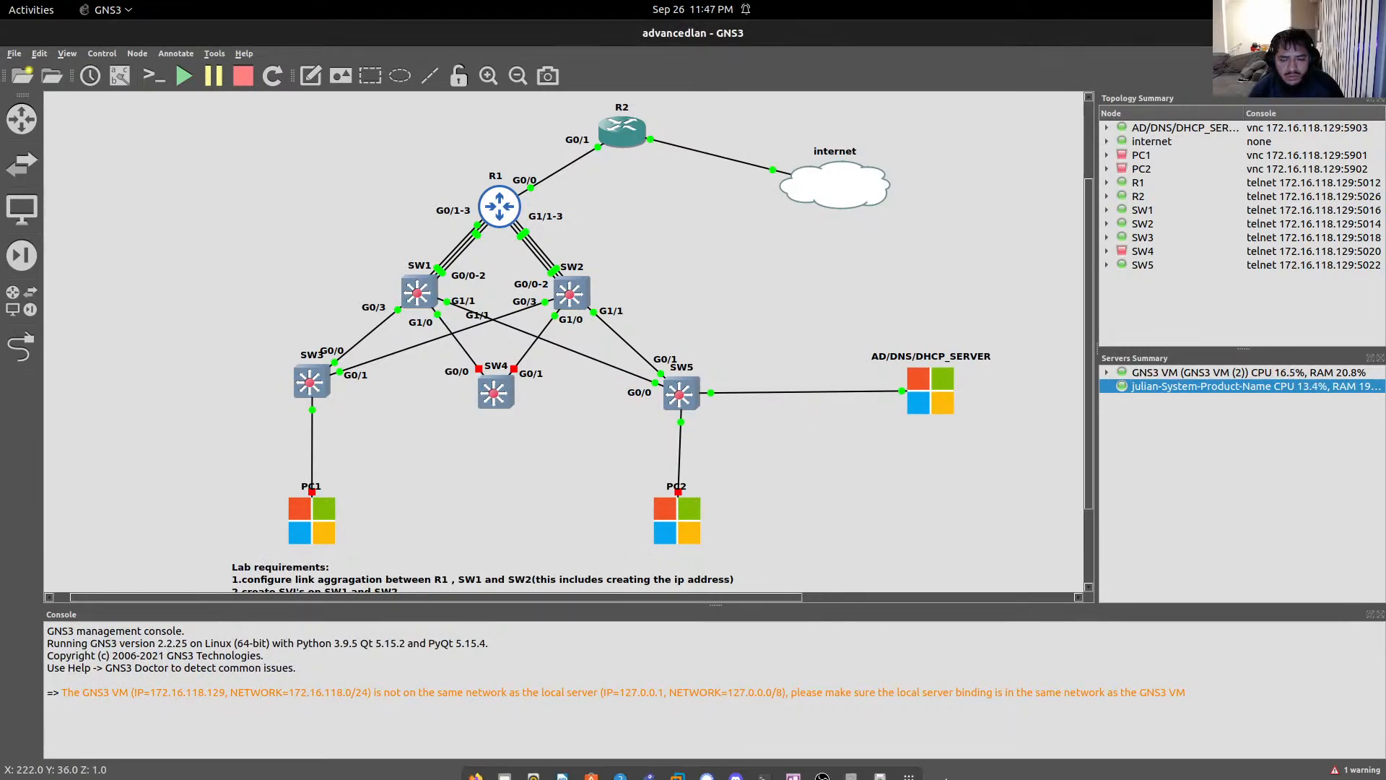
right_click(679, 537)
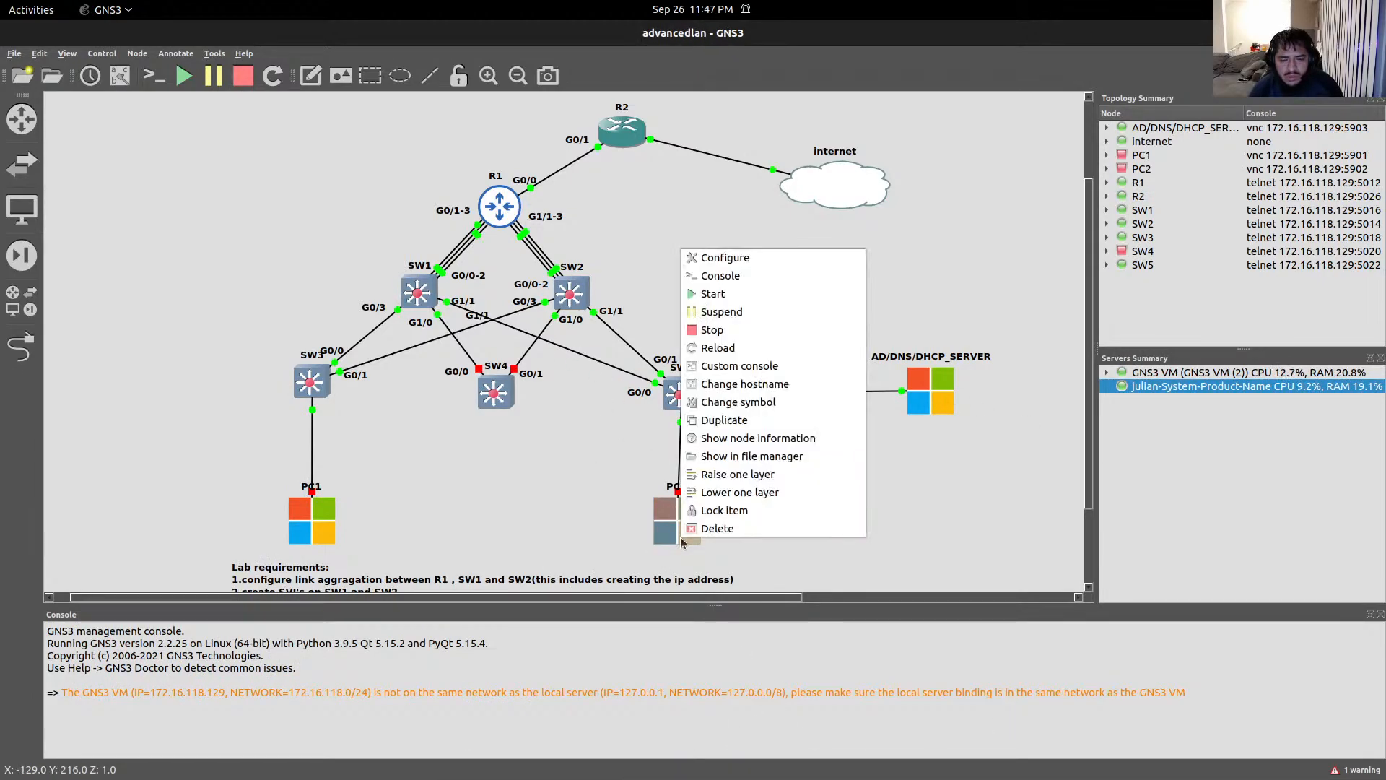
click(718, 295)
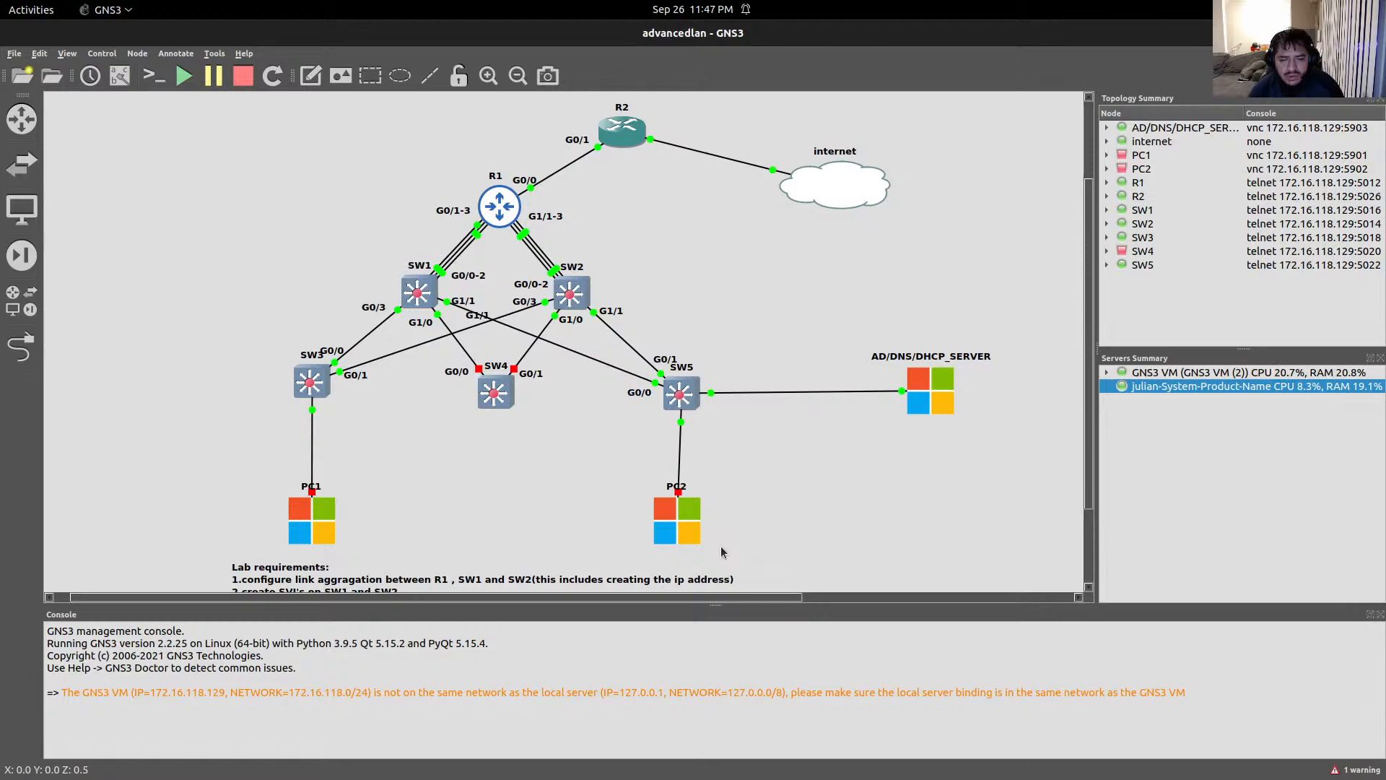
Step: Open R1's console, enter privileged mode with "en", and list its interfaces with "show ip int br"
mouse_move(765, 776)
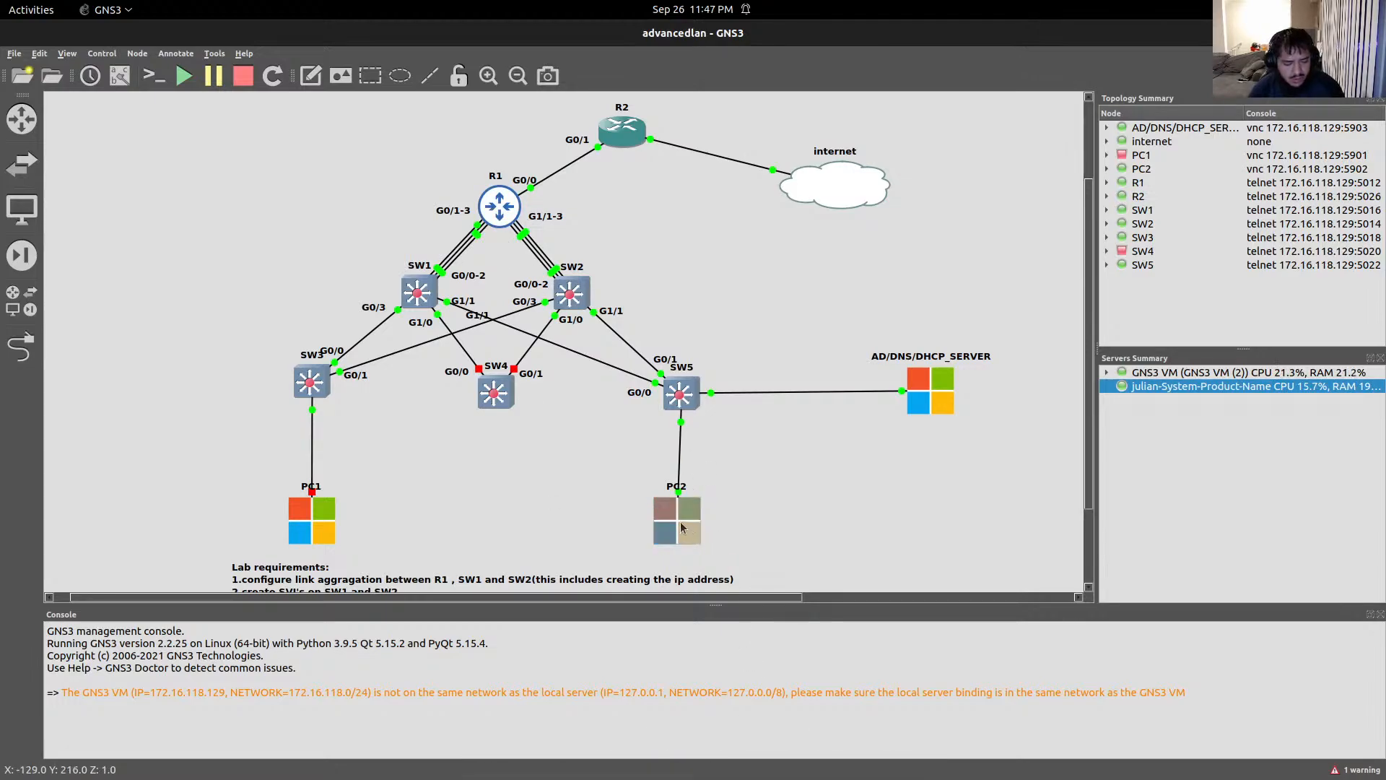
key(alt+Tab)
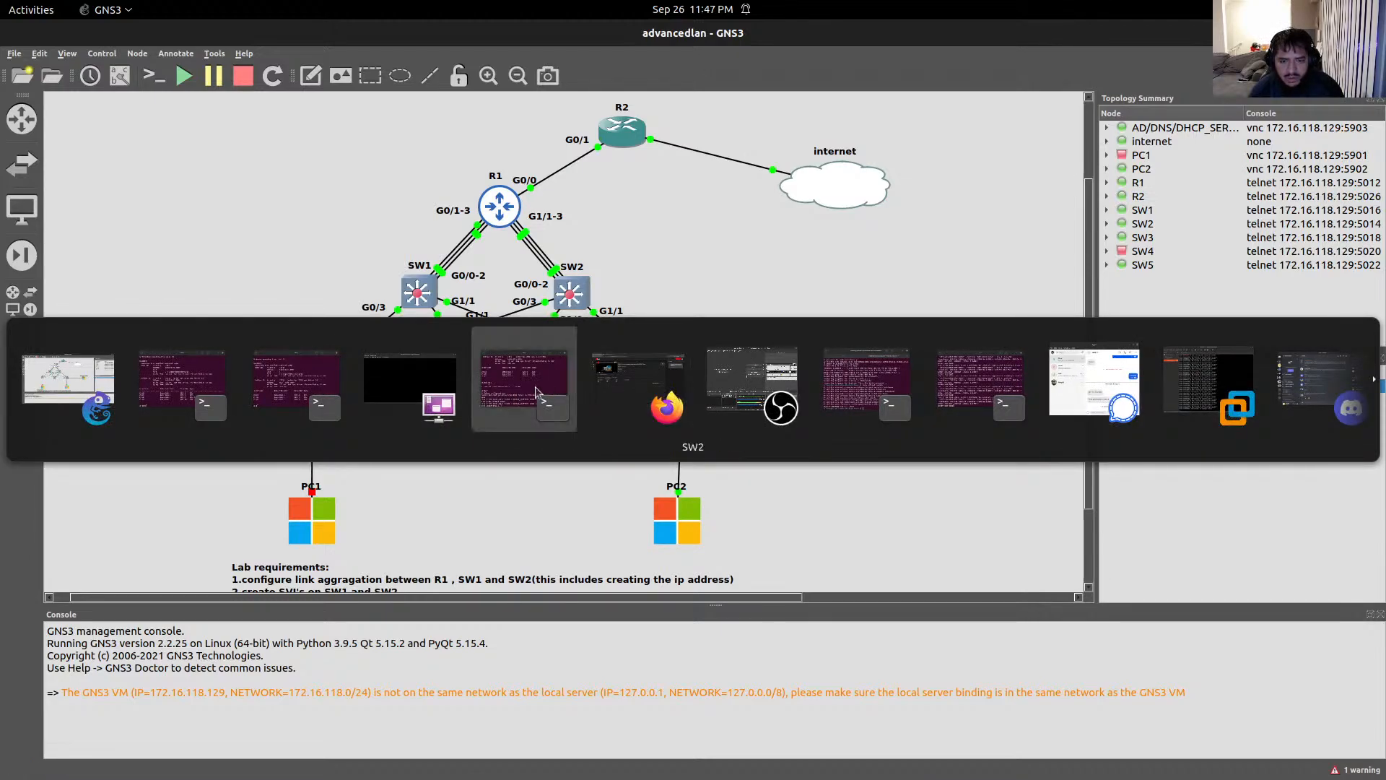
click(635, 274)
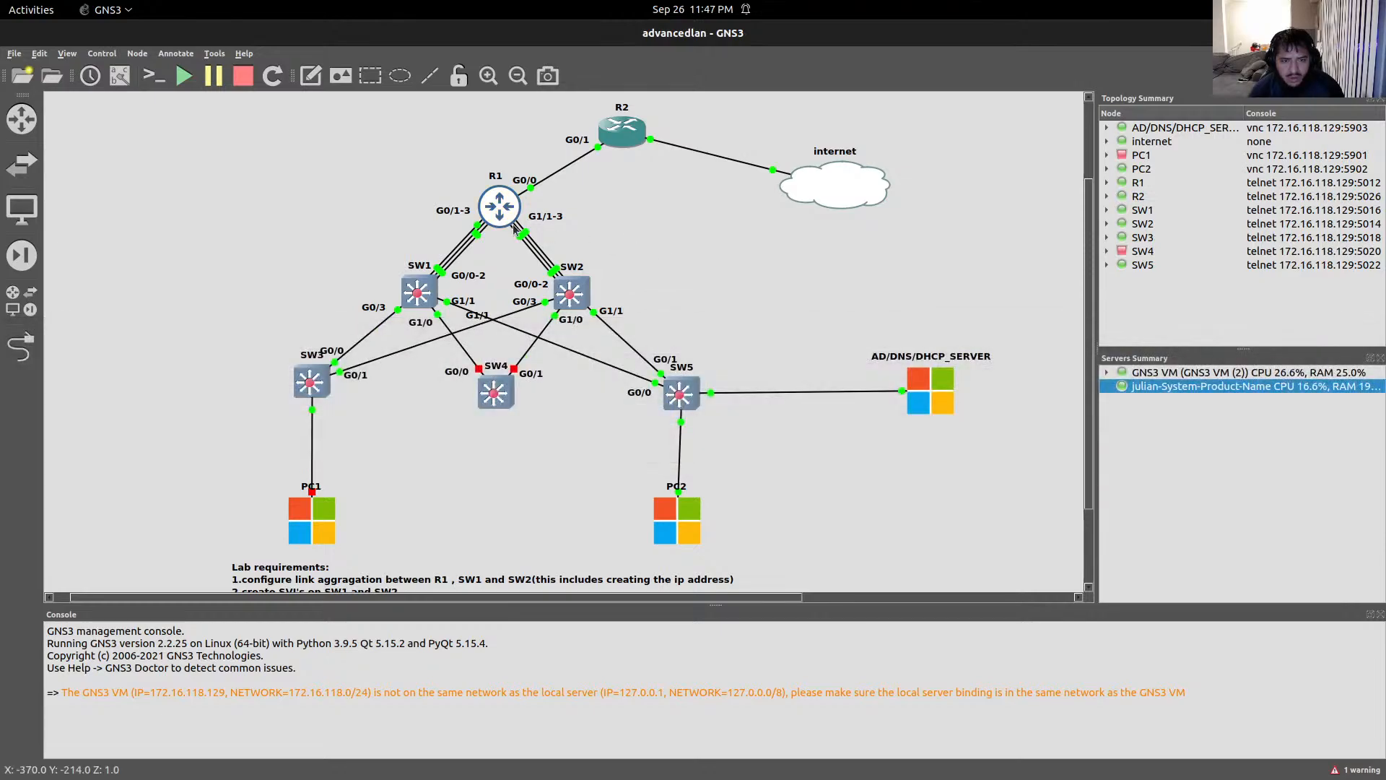
double_click(500, 207)
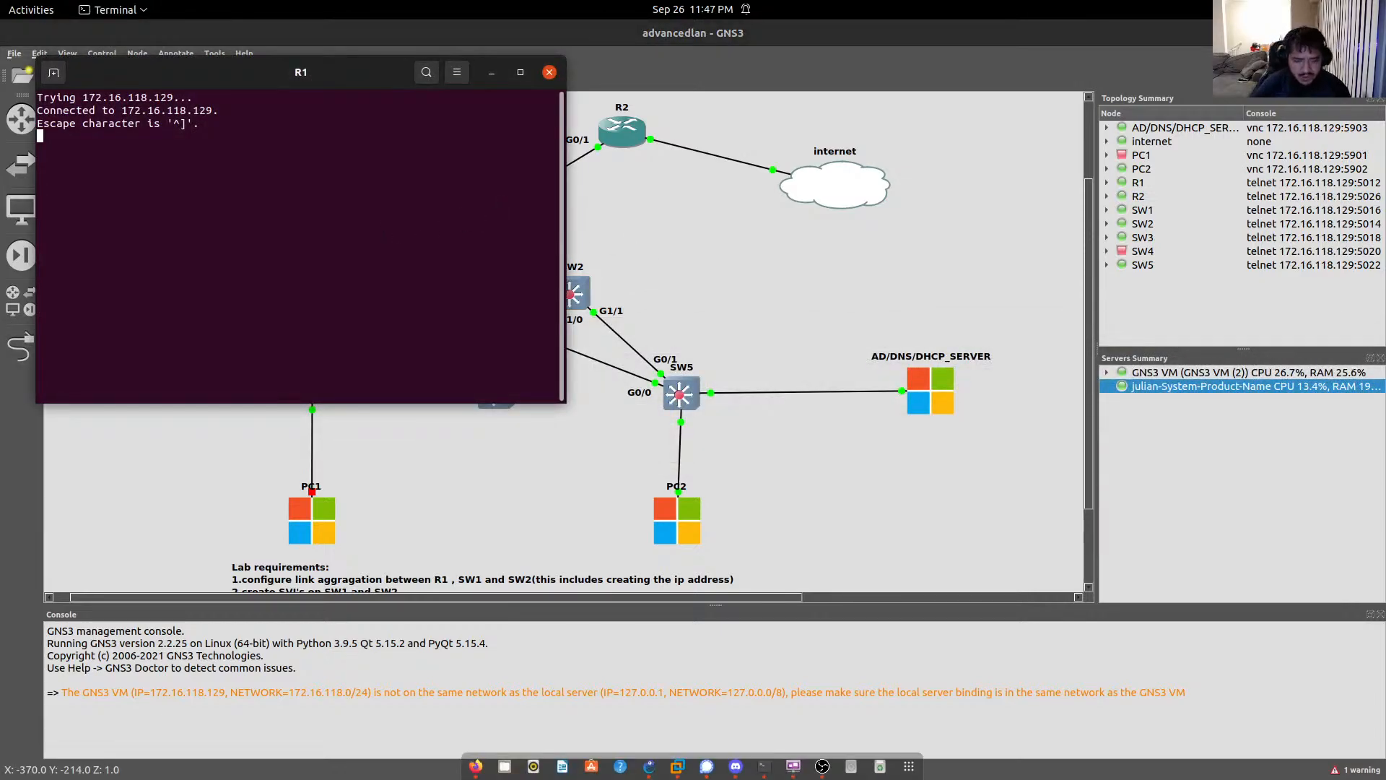
key(Return)
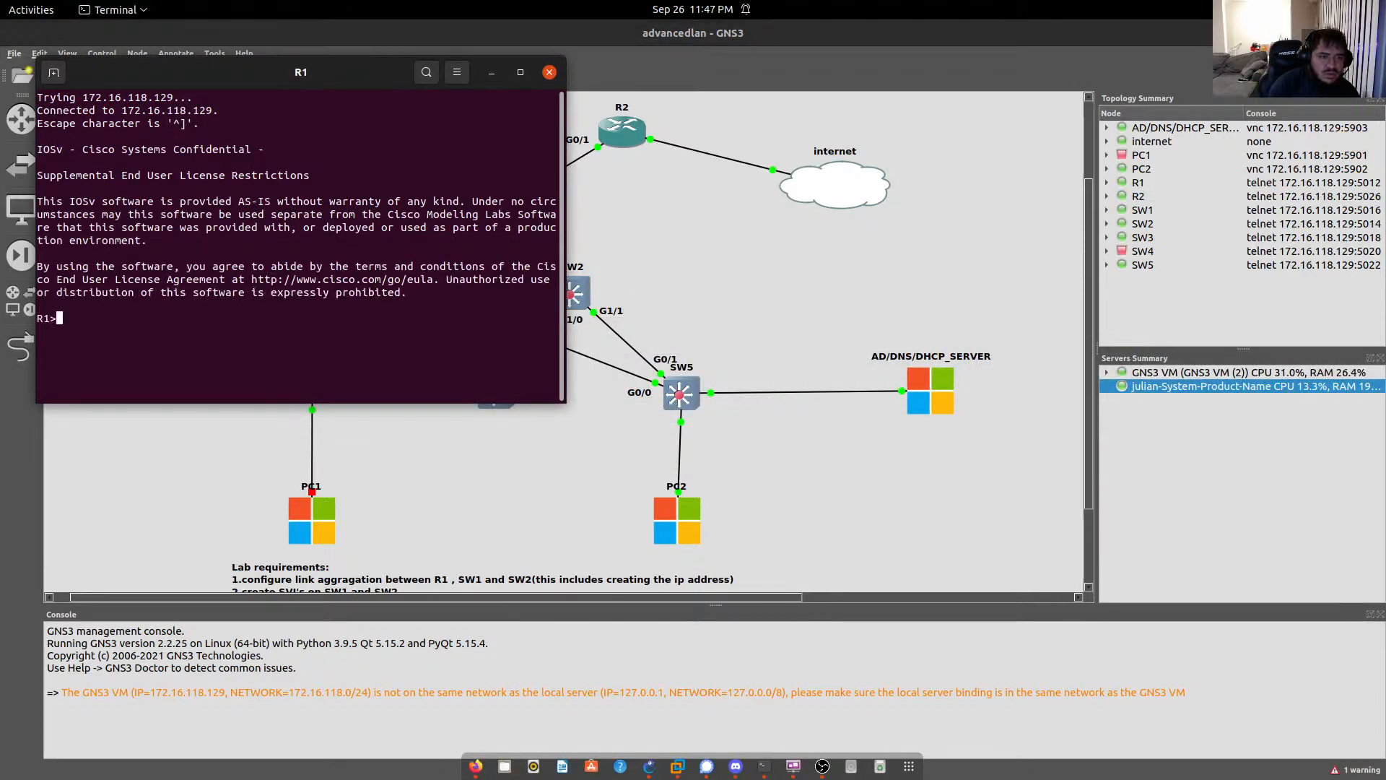
text(en)
key(Return)
text(show)
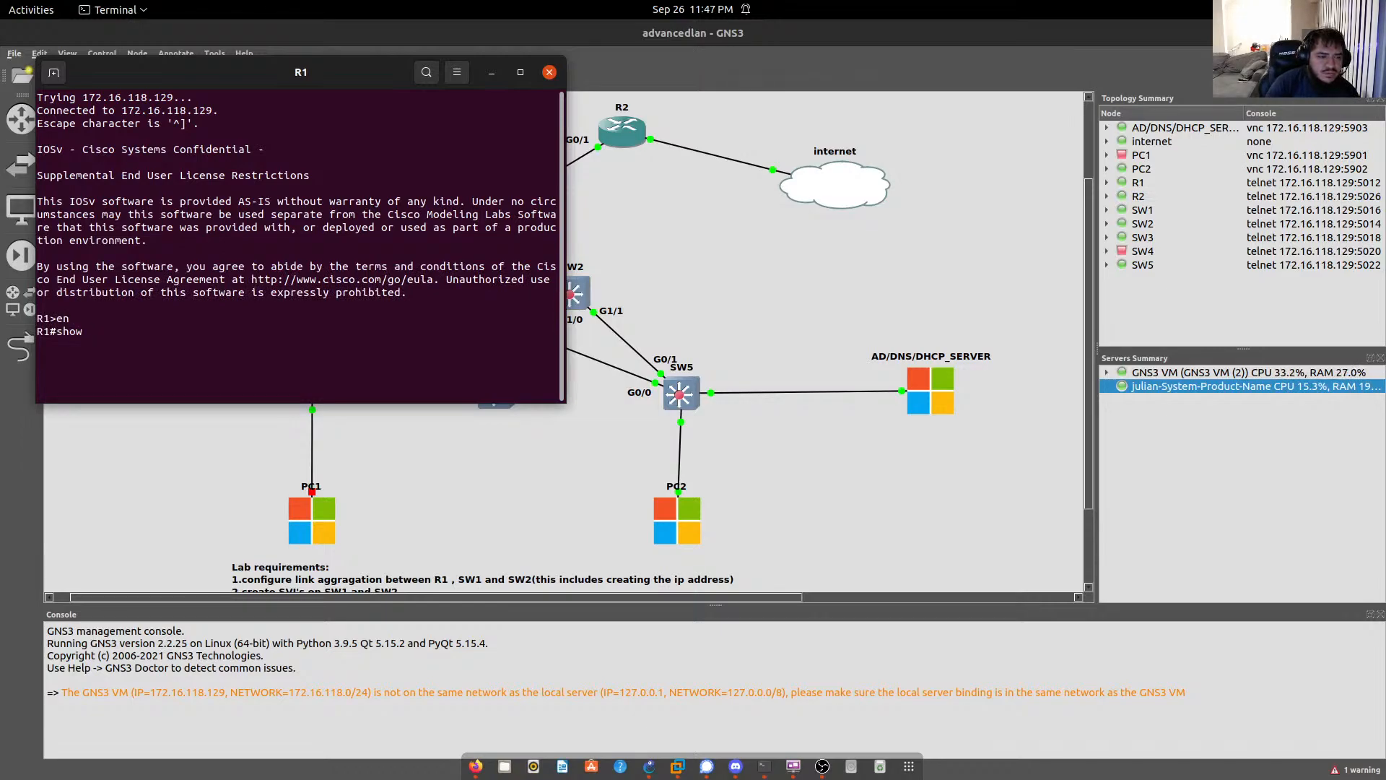
text( ip int br)
key(Return)
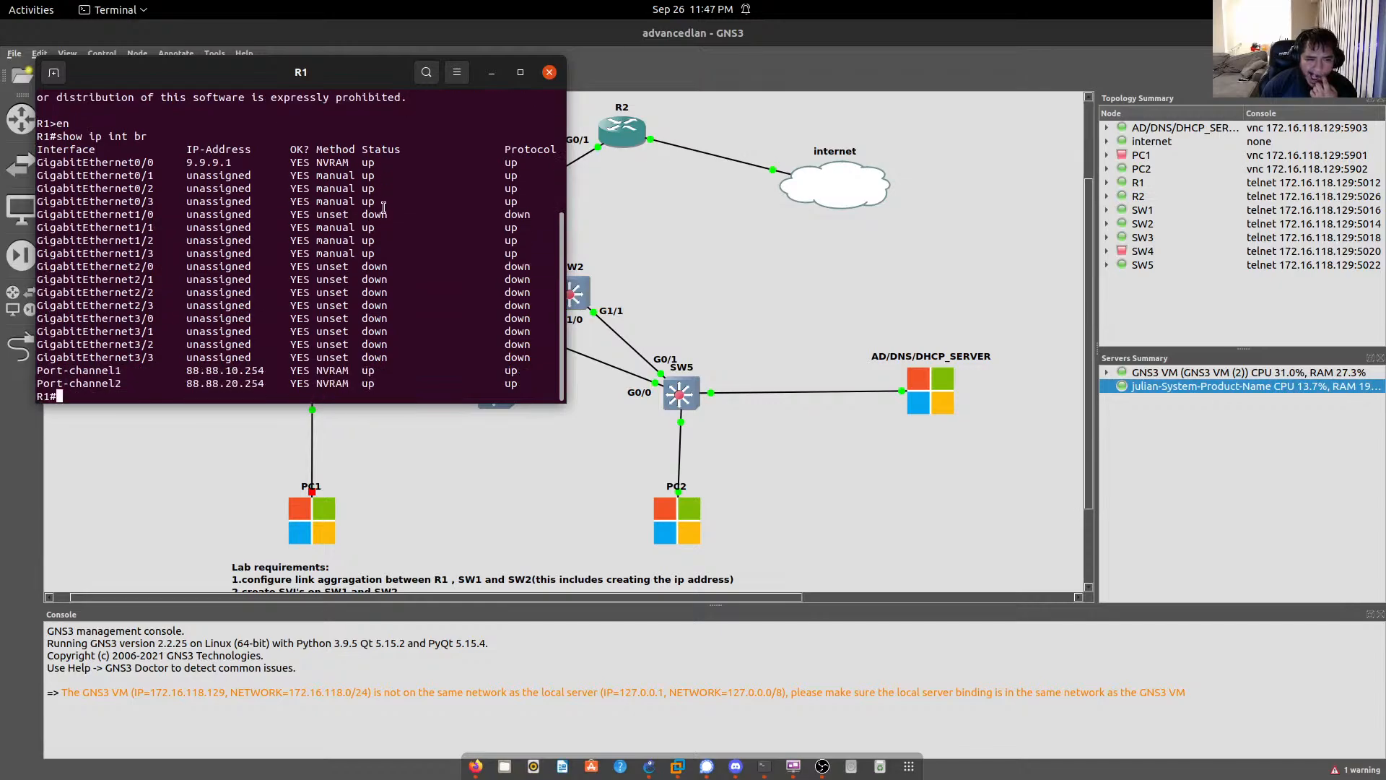
Step: Move R1's console clear of the topology and examine the IP addresses of Port-channel1 and GigabitEthernet0/0
drag(245, 82, 1005, 117)
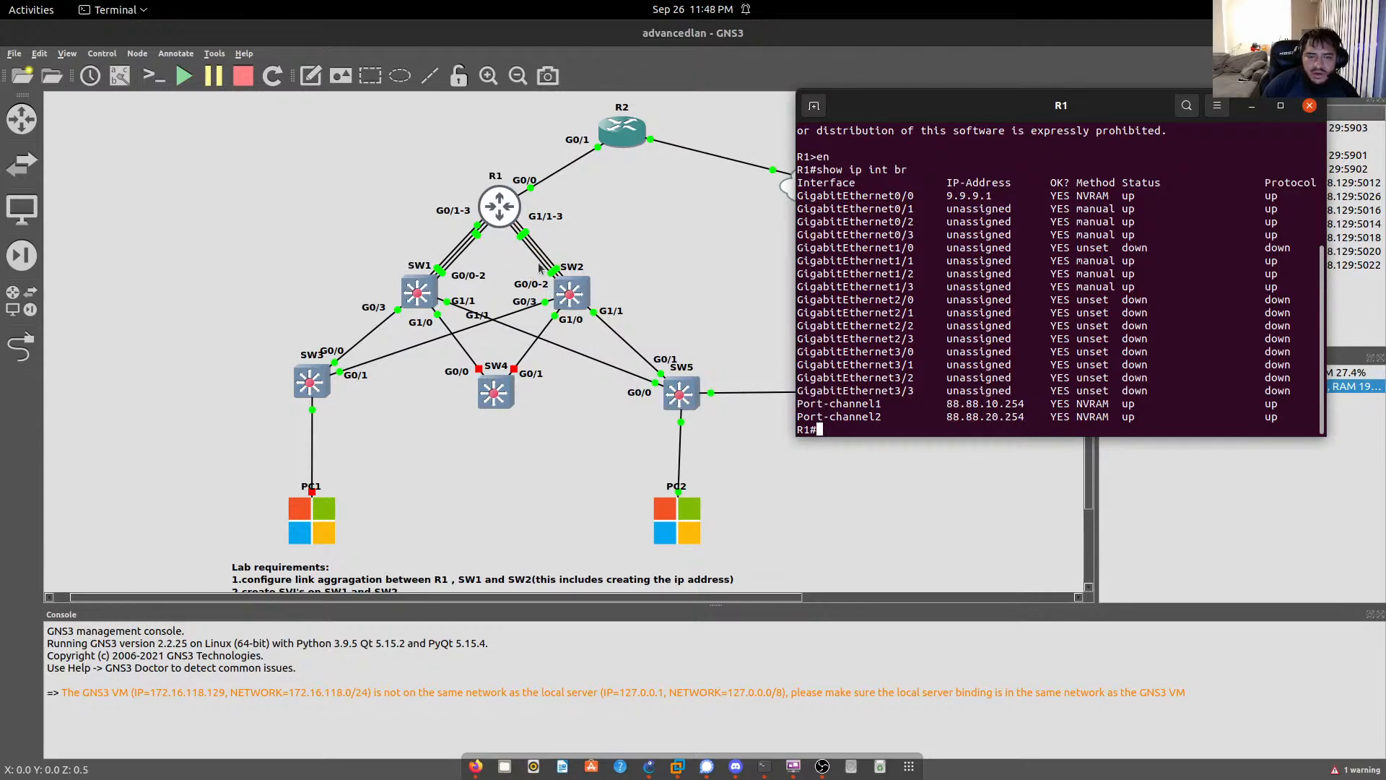
drag(953, 406, 1037, 406)
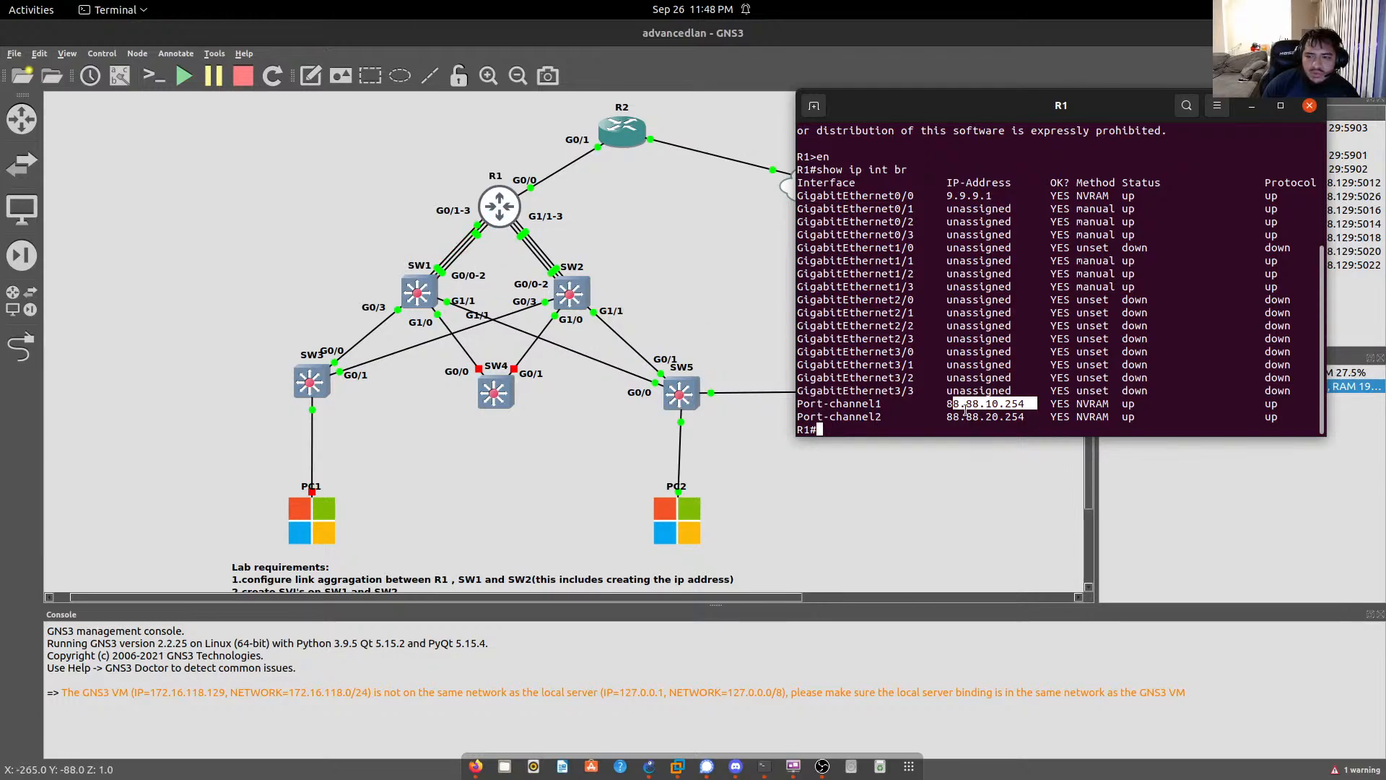
drag(946, 403, 1026, 402)
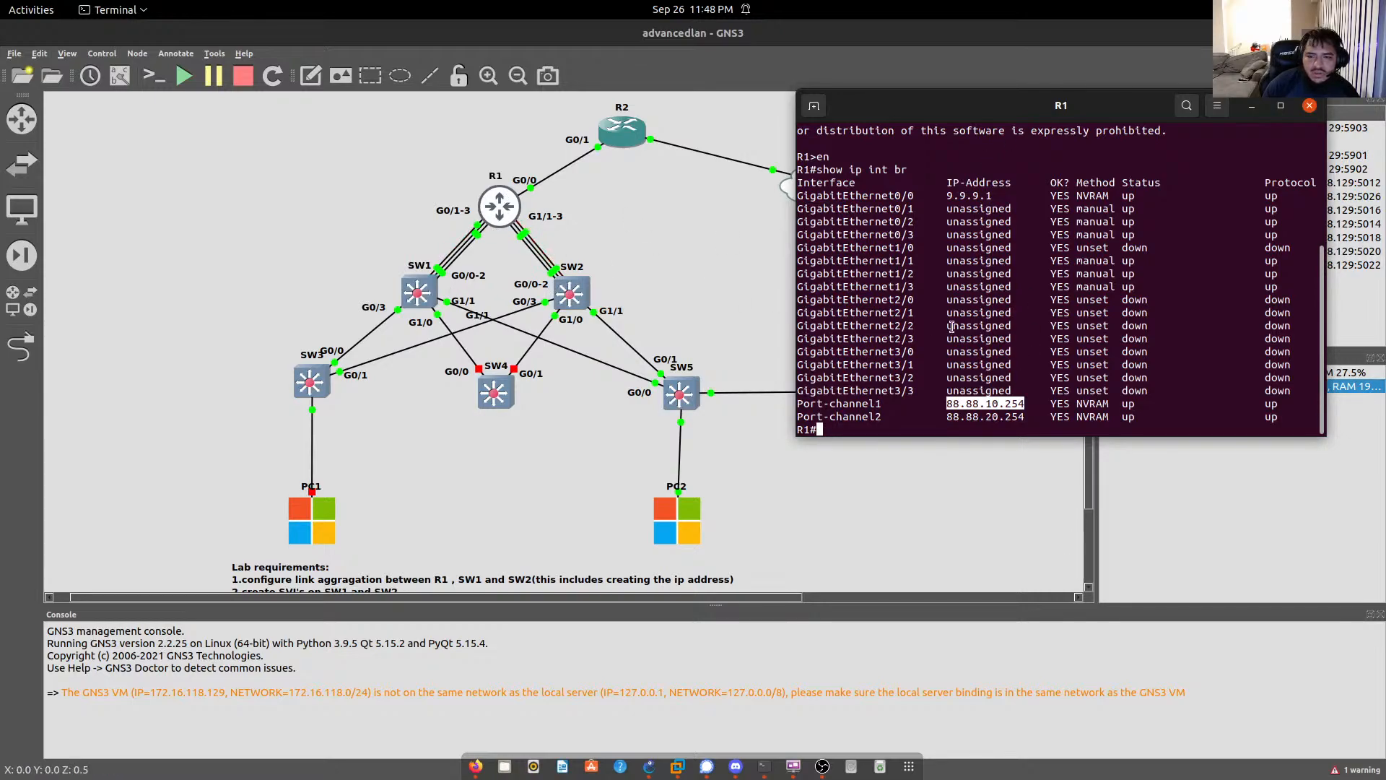
drag(947, 194, 994, 197)
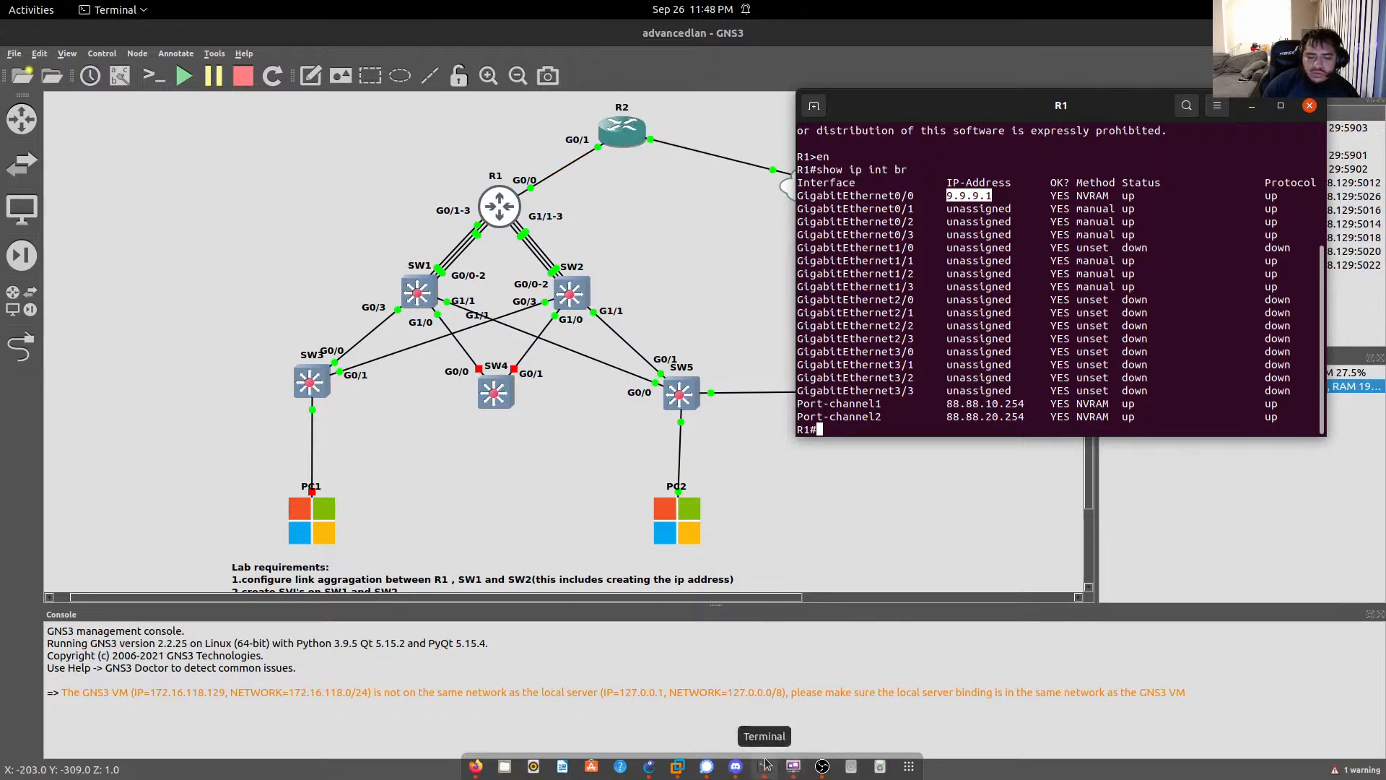
Step: Switch to R2's console and list its interfaces from configuration mode with "do show ip int br"
key(alt+Tab)
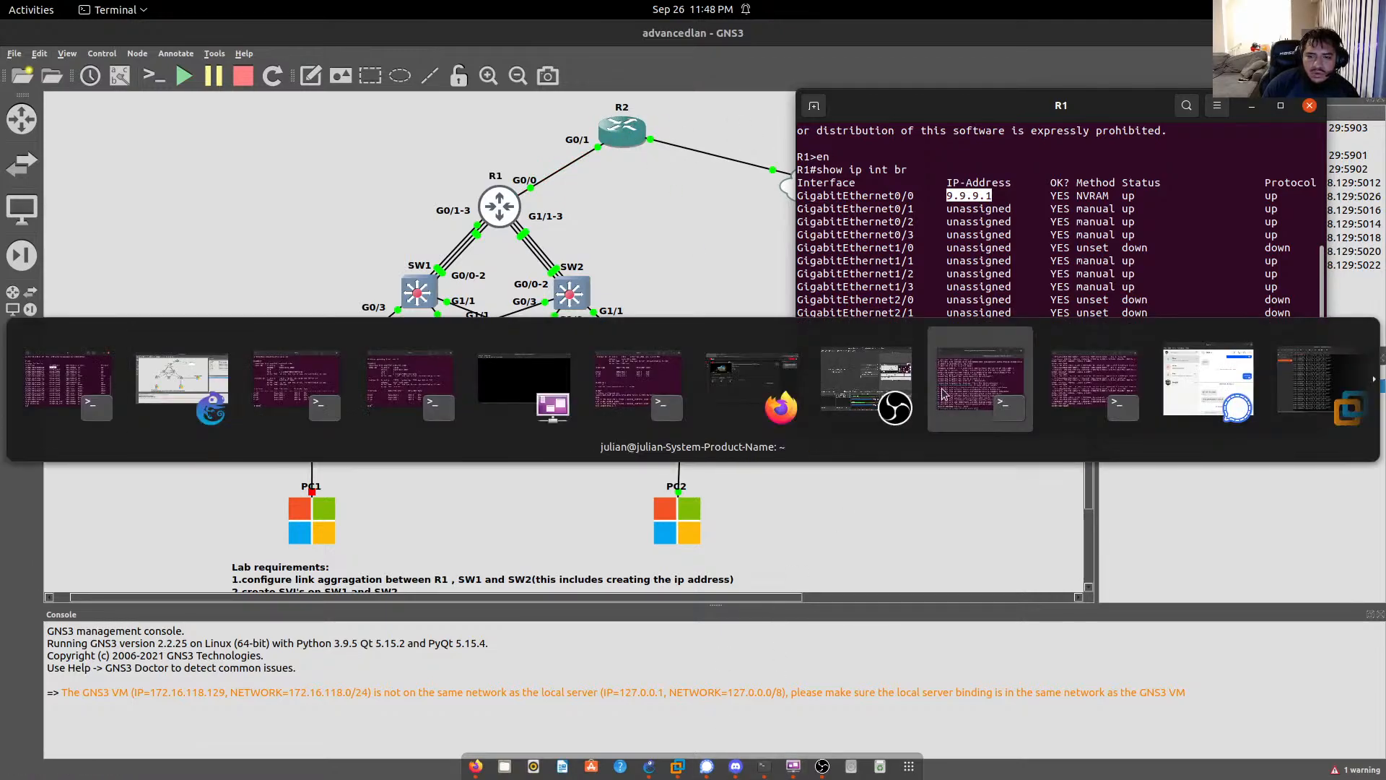
click(1058, 384)
key(Return)
key(Return)
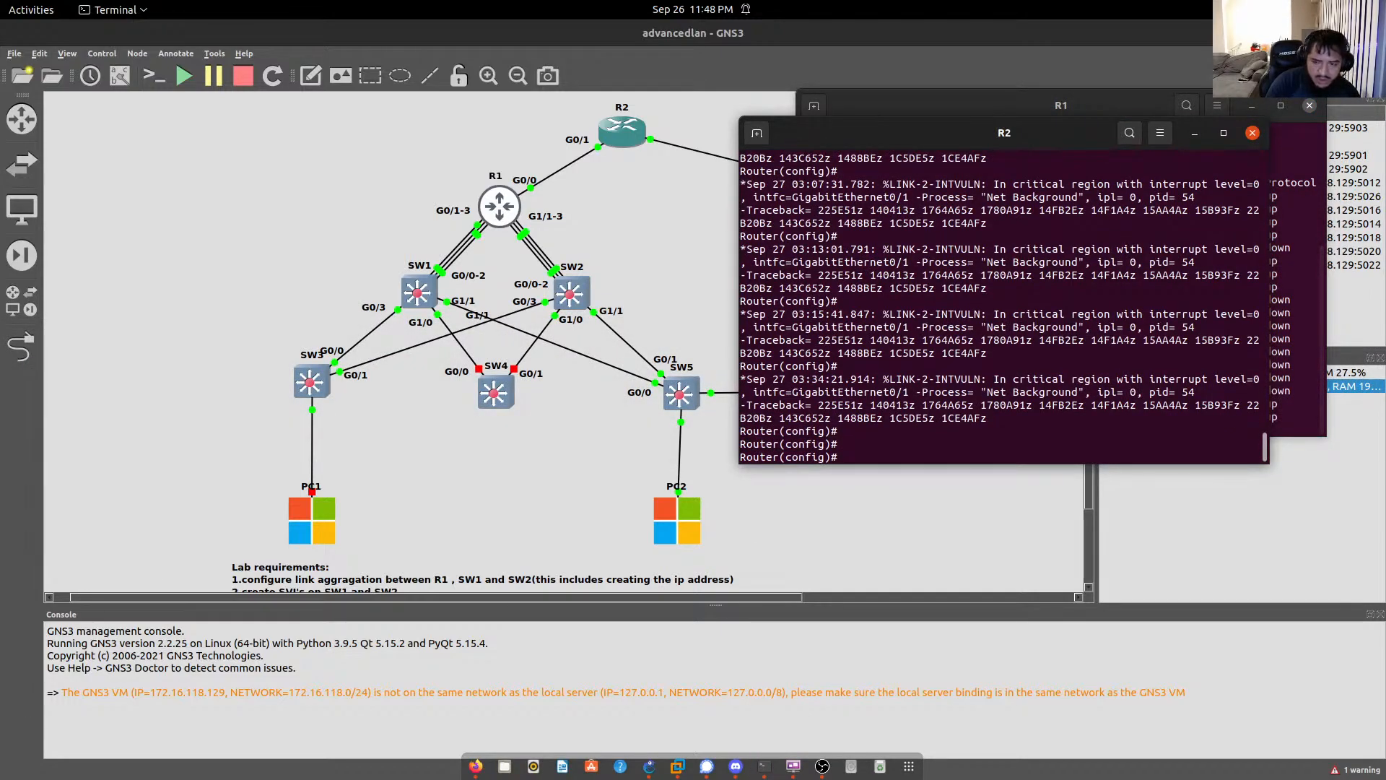
key(BackSpace)
key(BackSpace)
text(do )
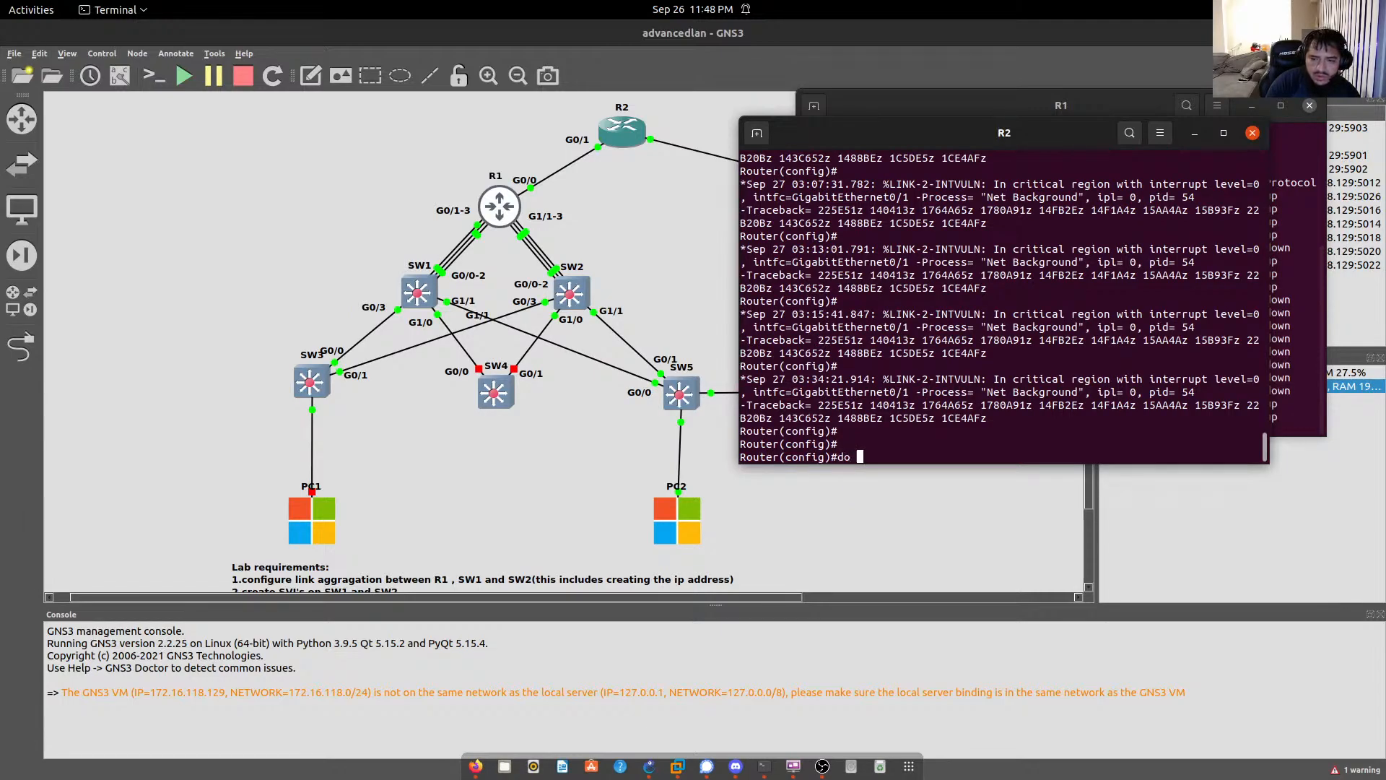
text(show ip int br)
key(Return)
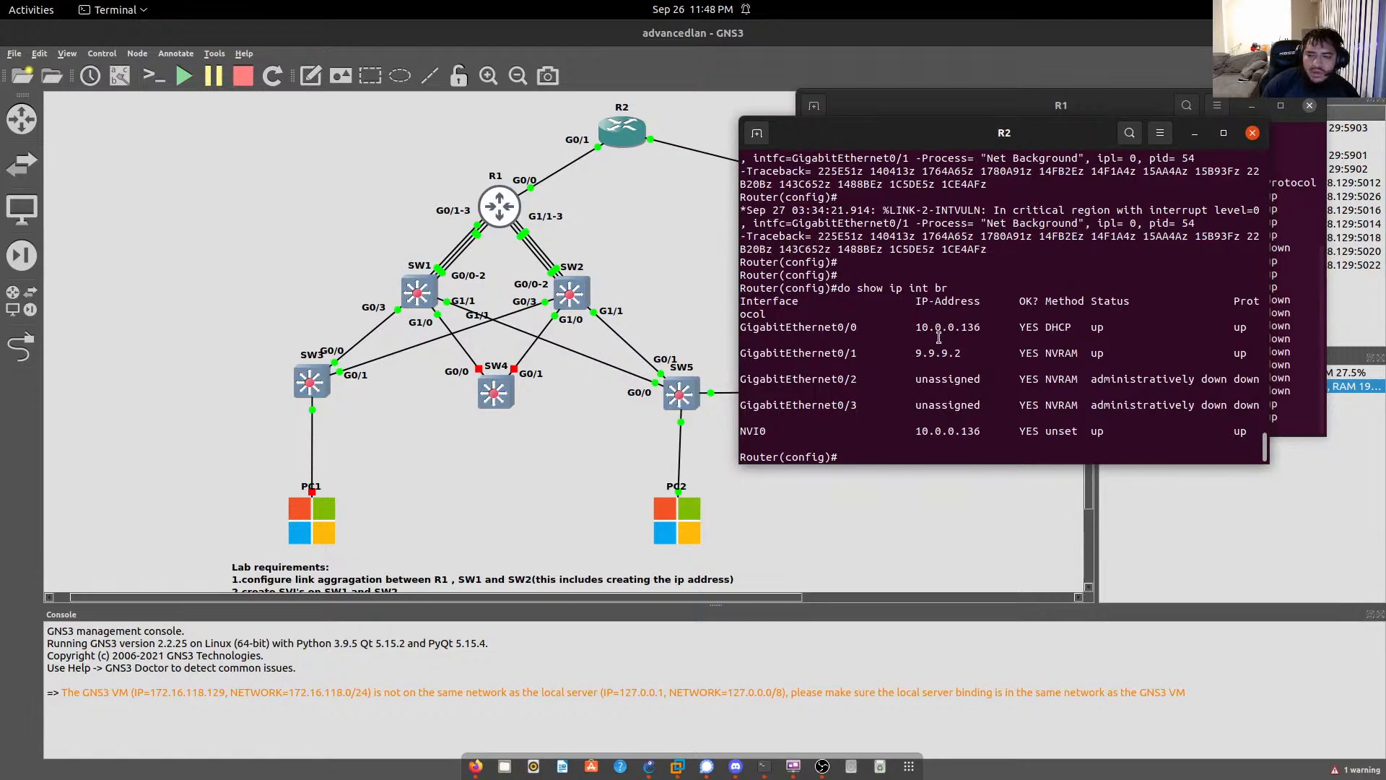
Step: Examine the GigabitEthernet0/0 and NVI0 addresses on R2, and minimize the R2 and R1 consoles
drag(914, 327, 980, 327)
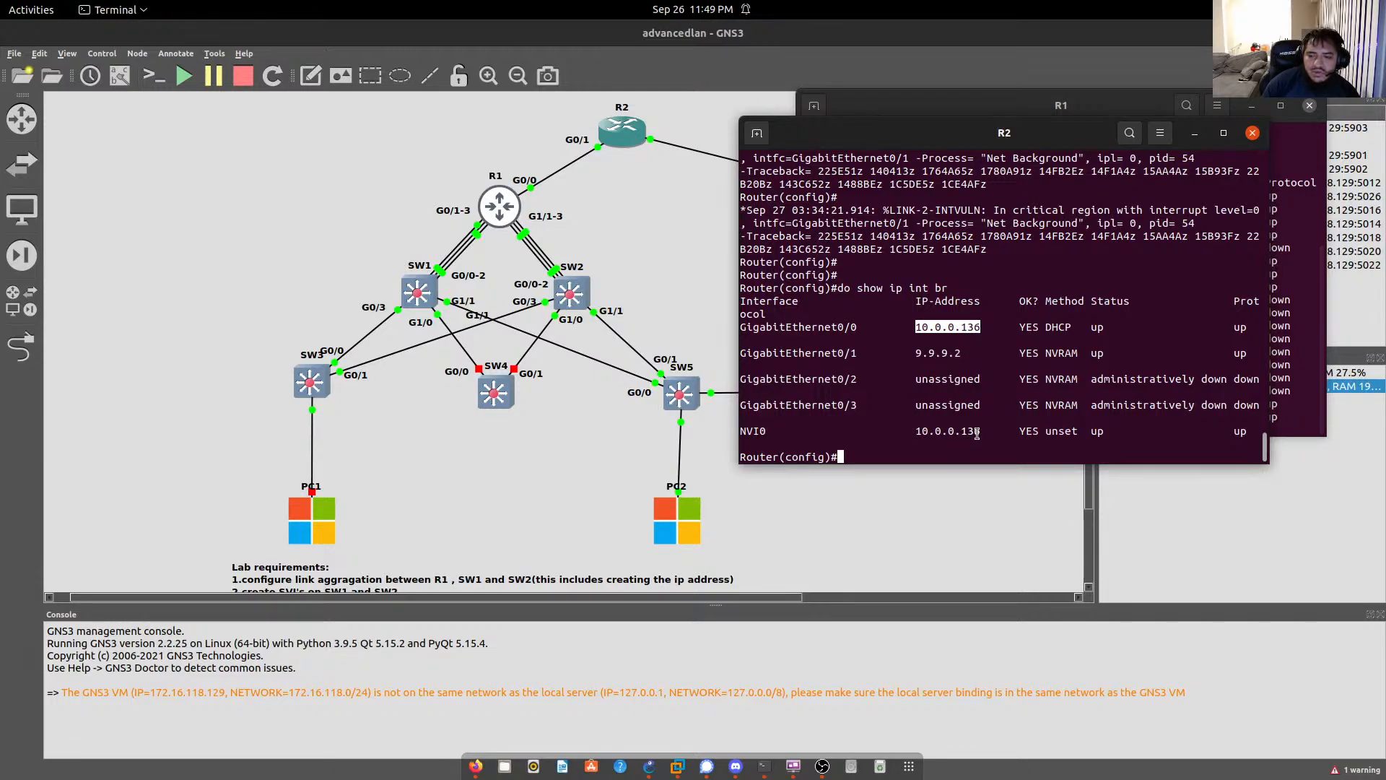
drag(980, 431, 910, 432)
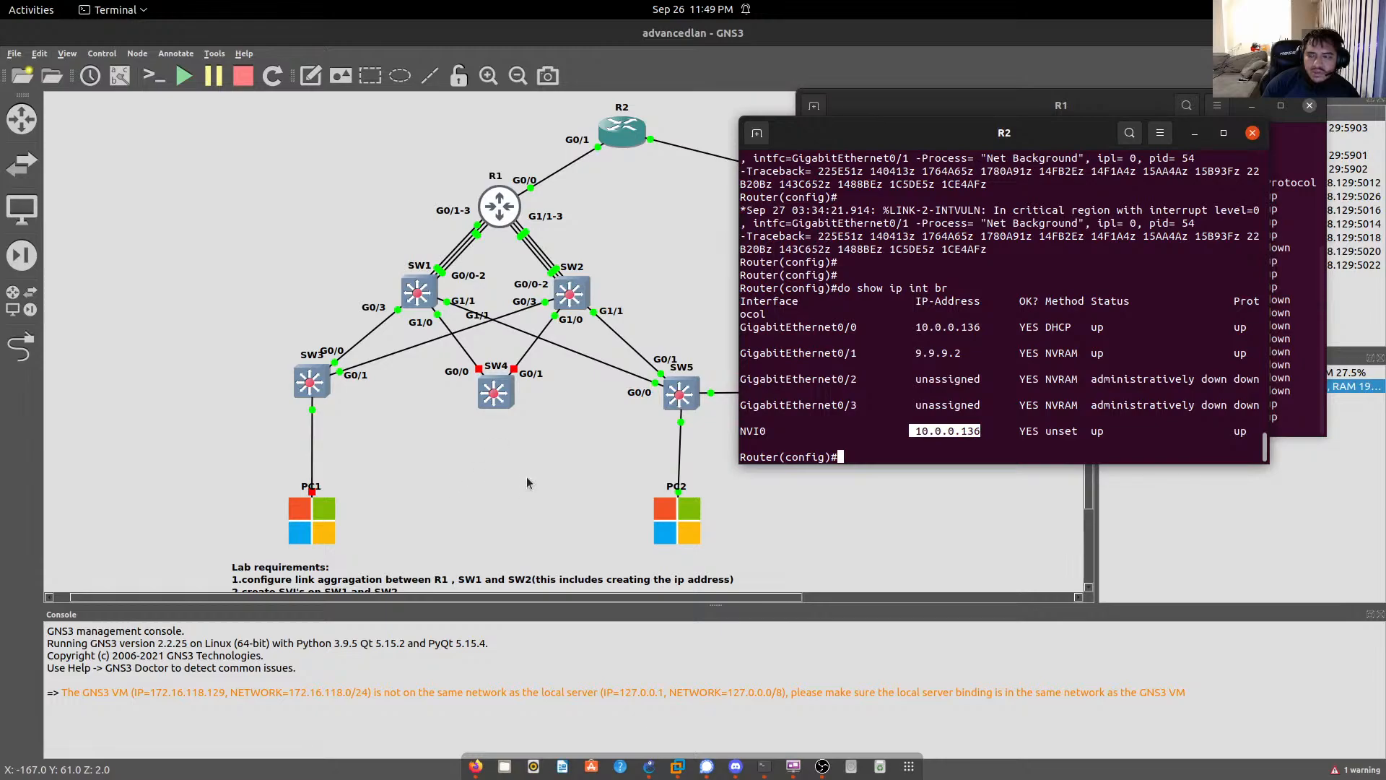
drag(988, 431, 896, 431)
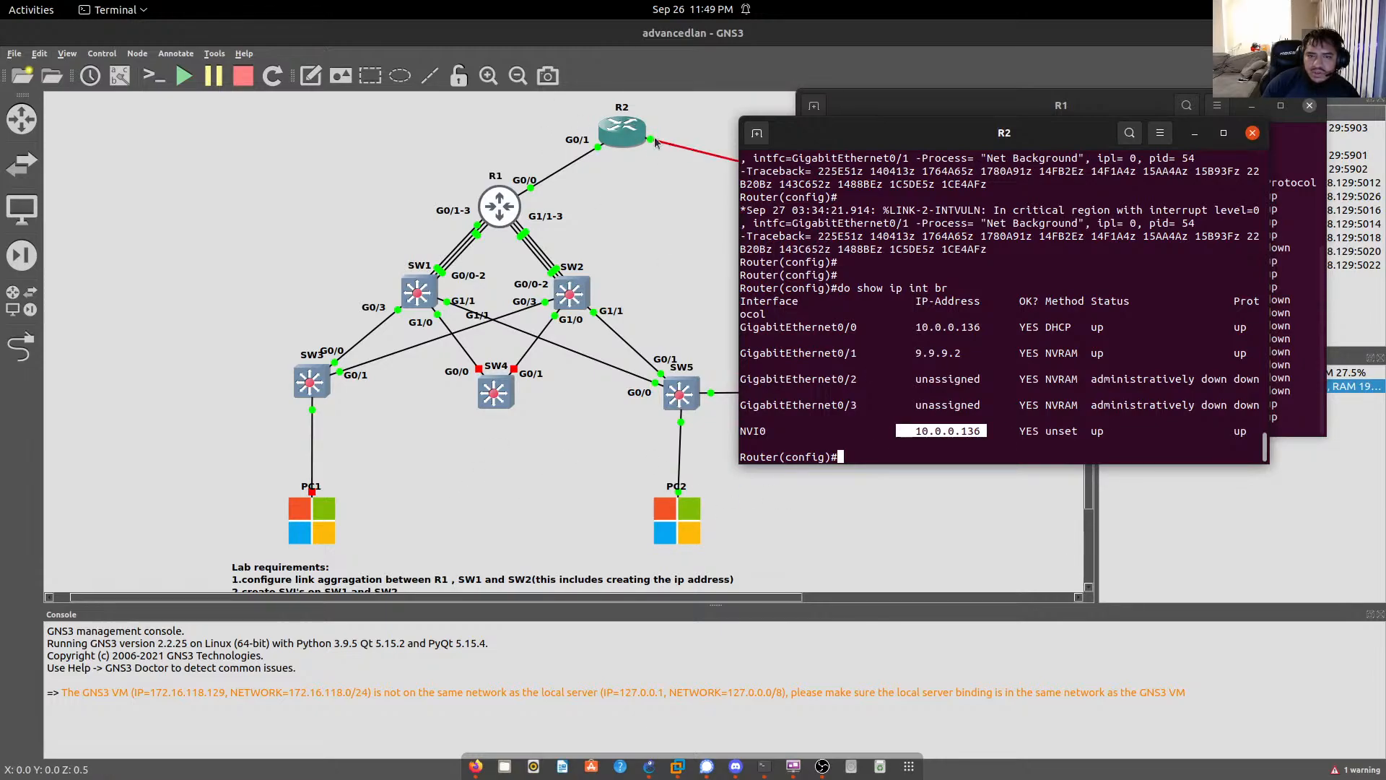
click(1195, 134)
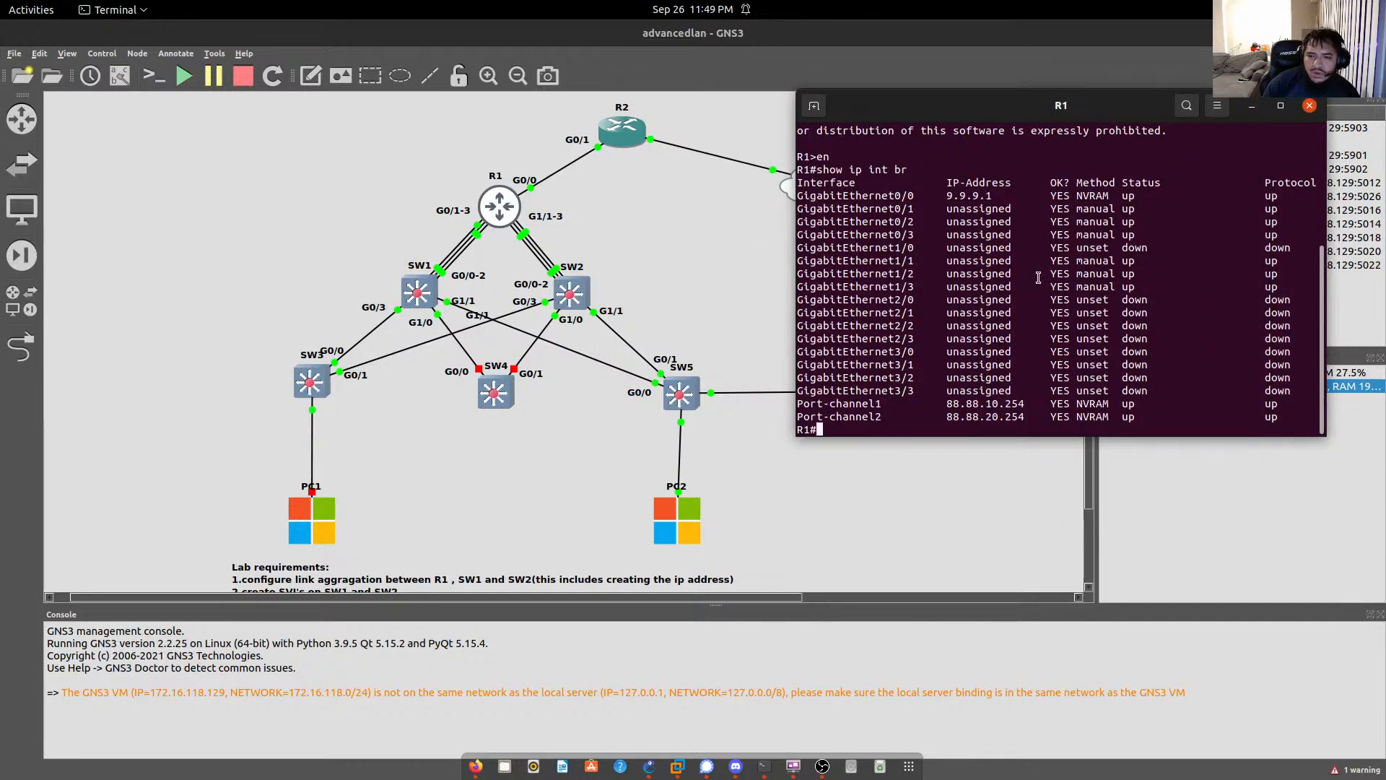
click(1251, 106)
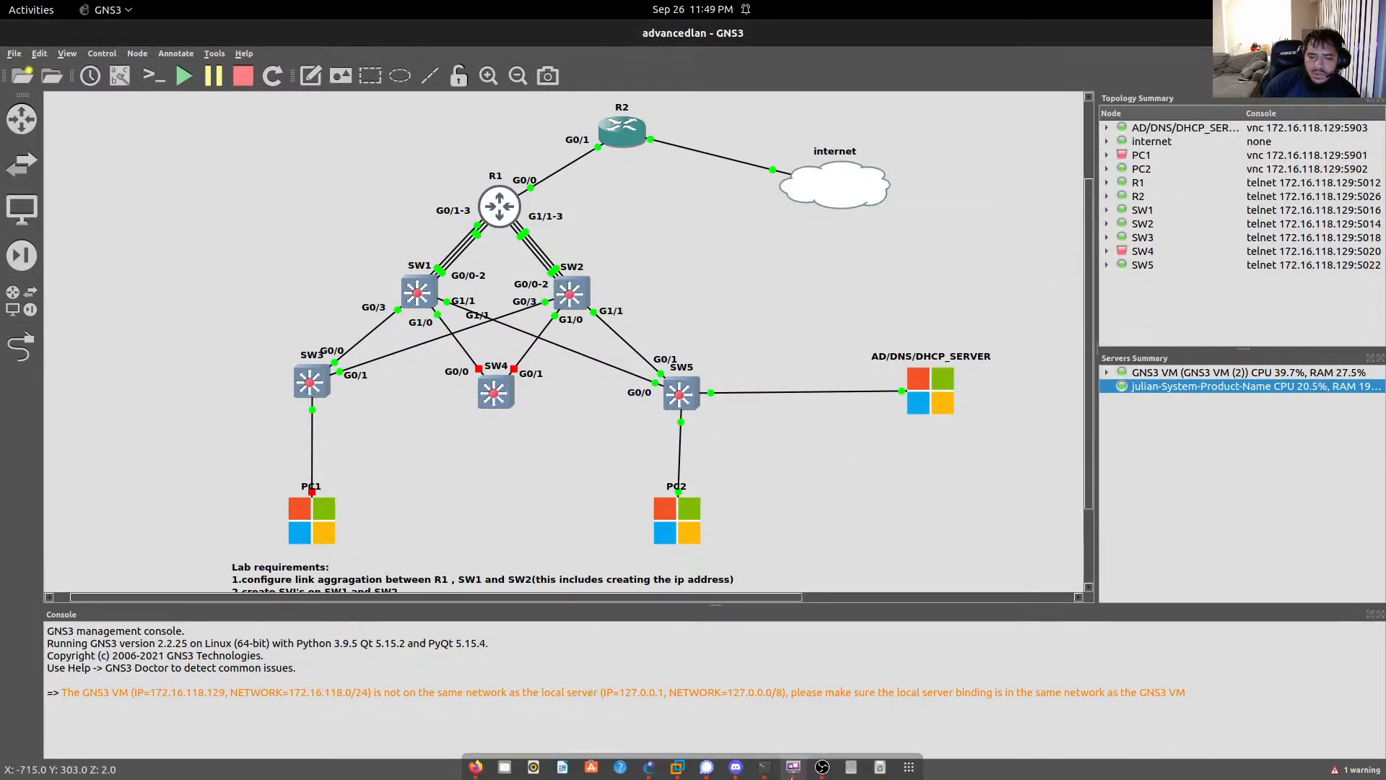
Step: Bring up the WindowsServer2016-1 remote viewer, open PC2's console from the topology, and reveal PC2's sign-in screen
click(793, 765)
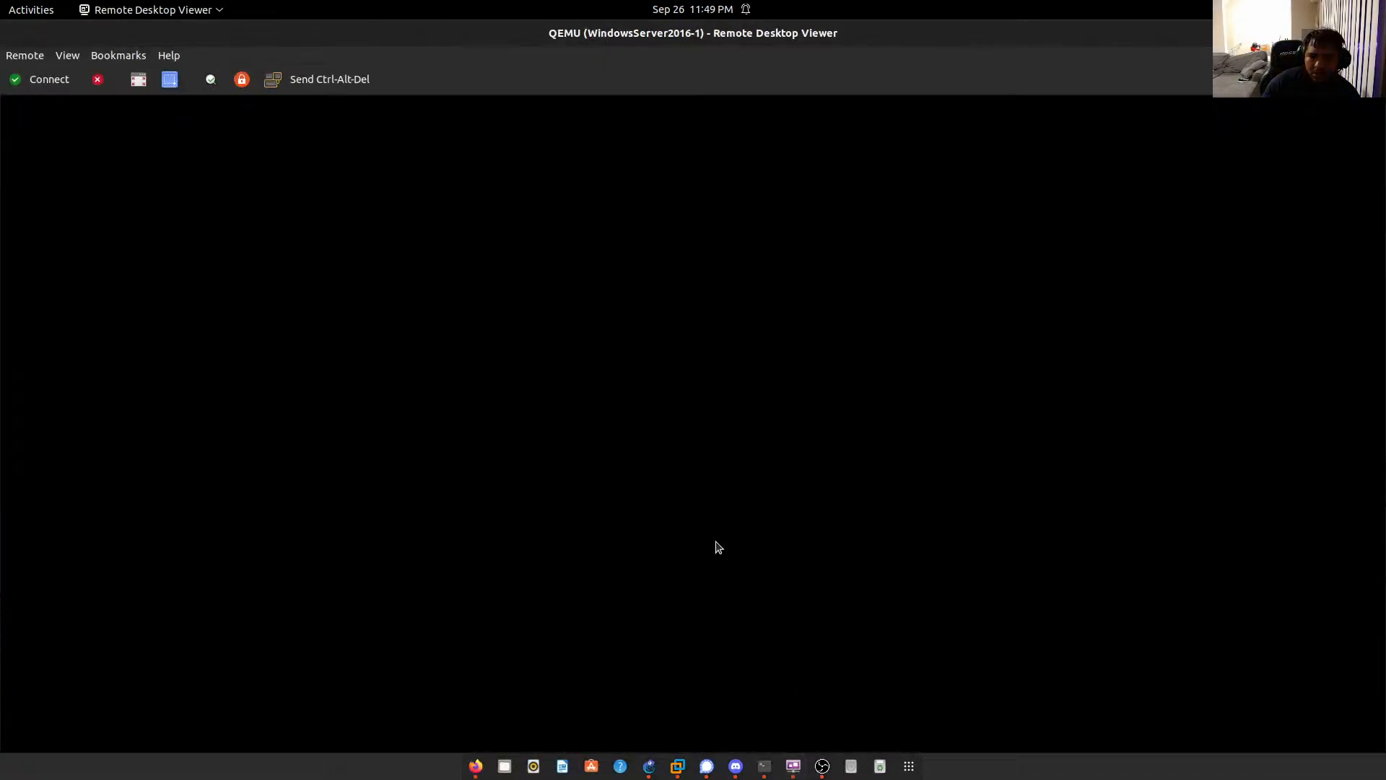
key(alt+Tab)
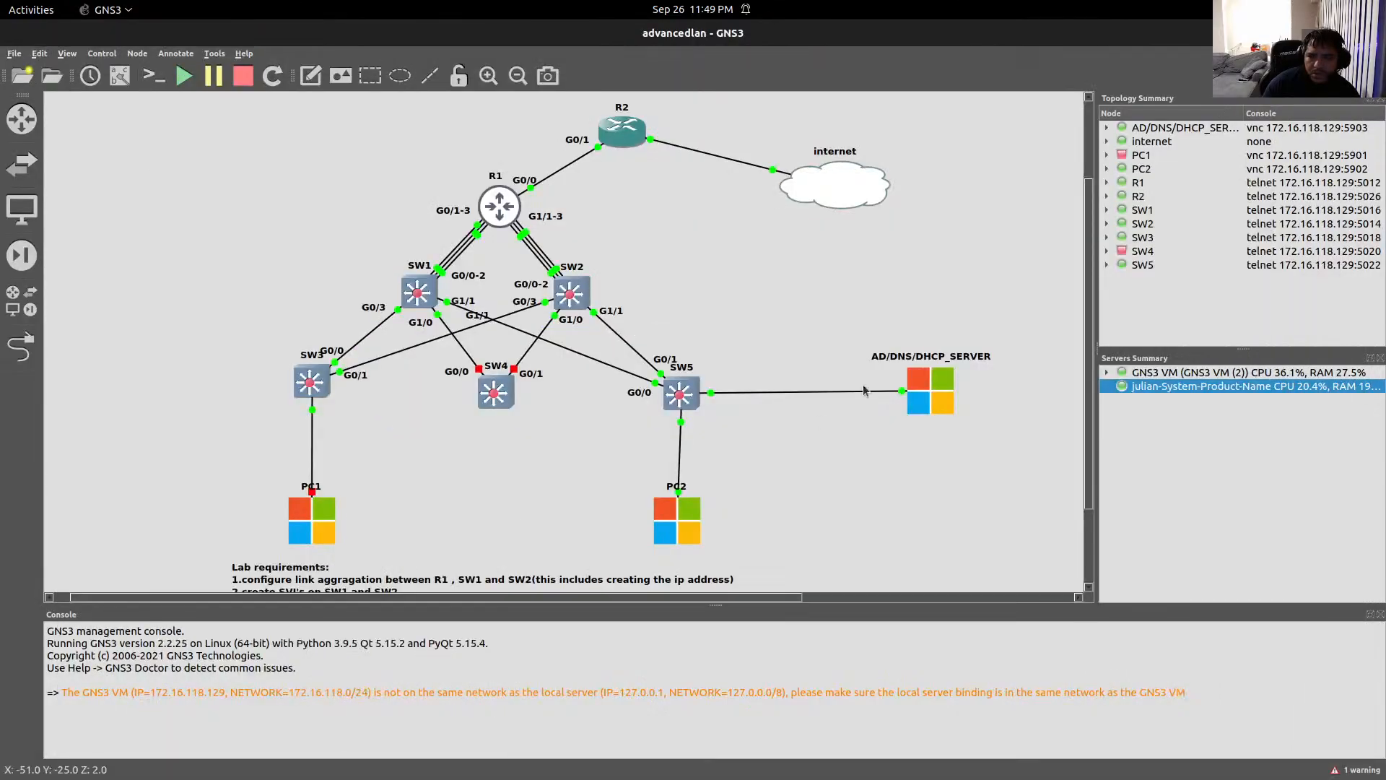
double_click(679, 520)
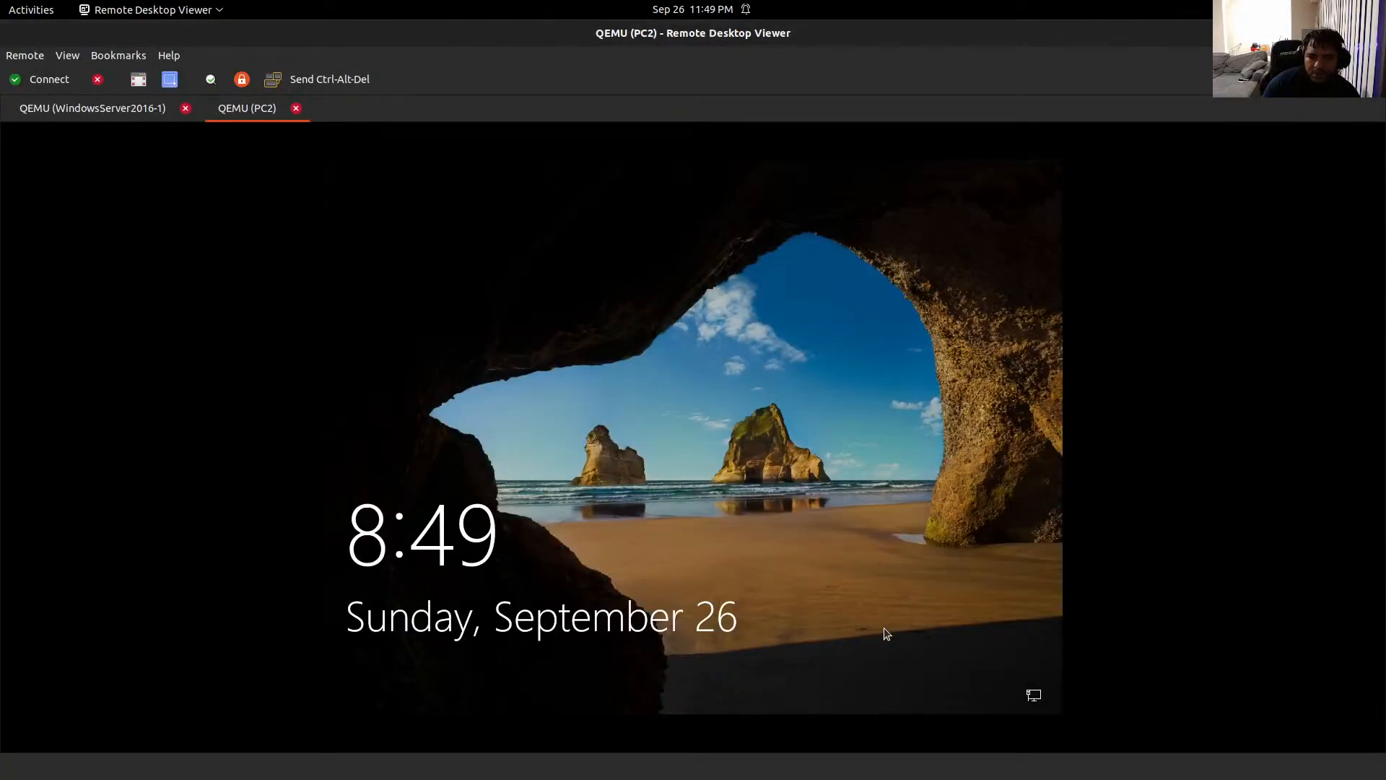
drag(668, 676, 782, 320)
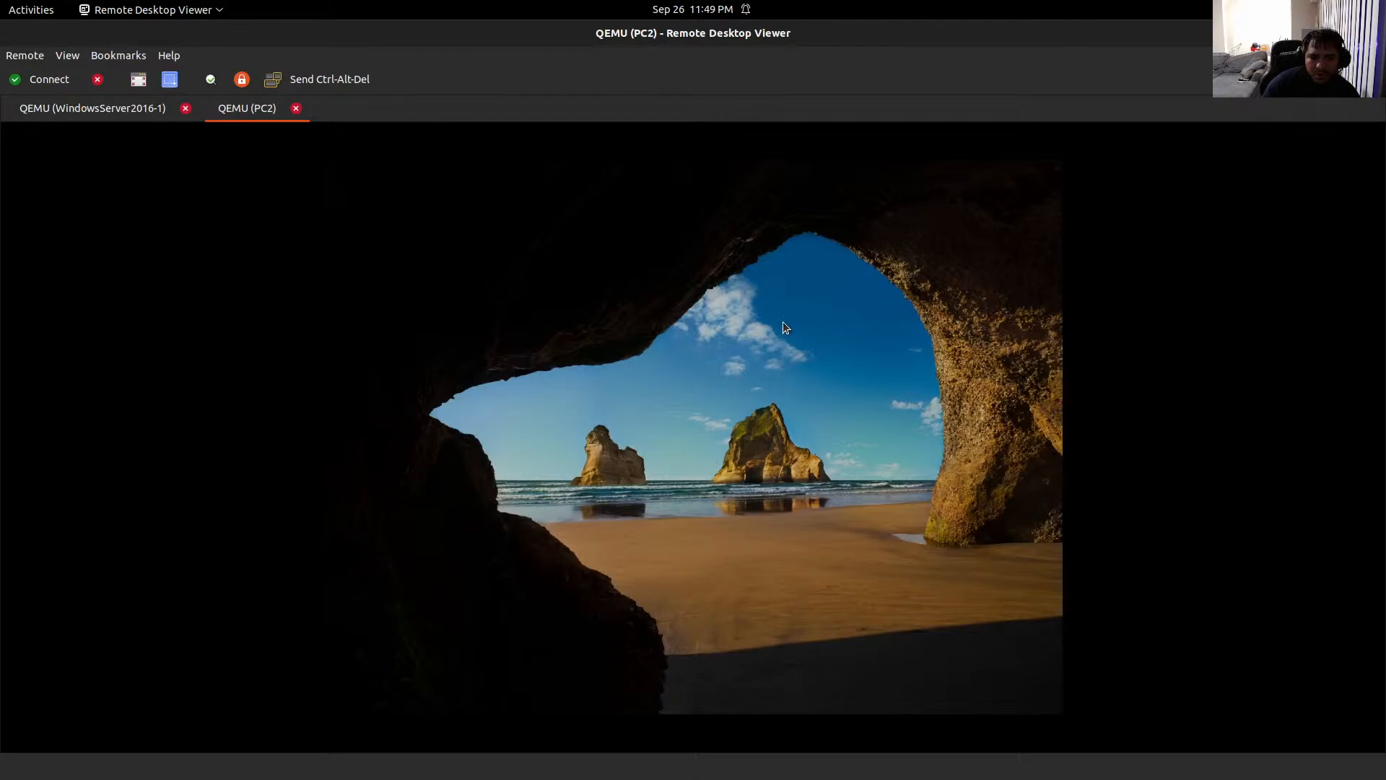
click(301, 86)
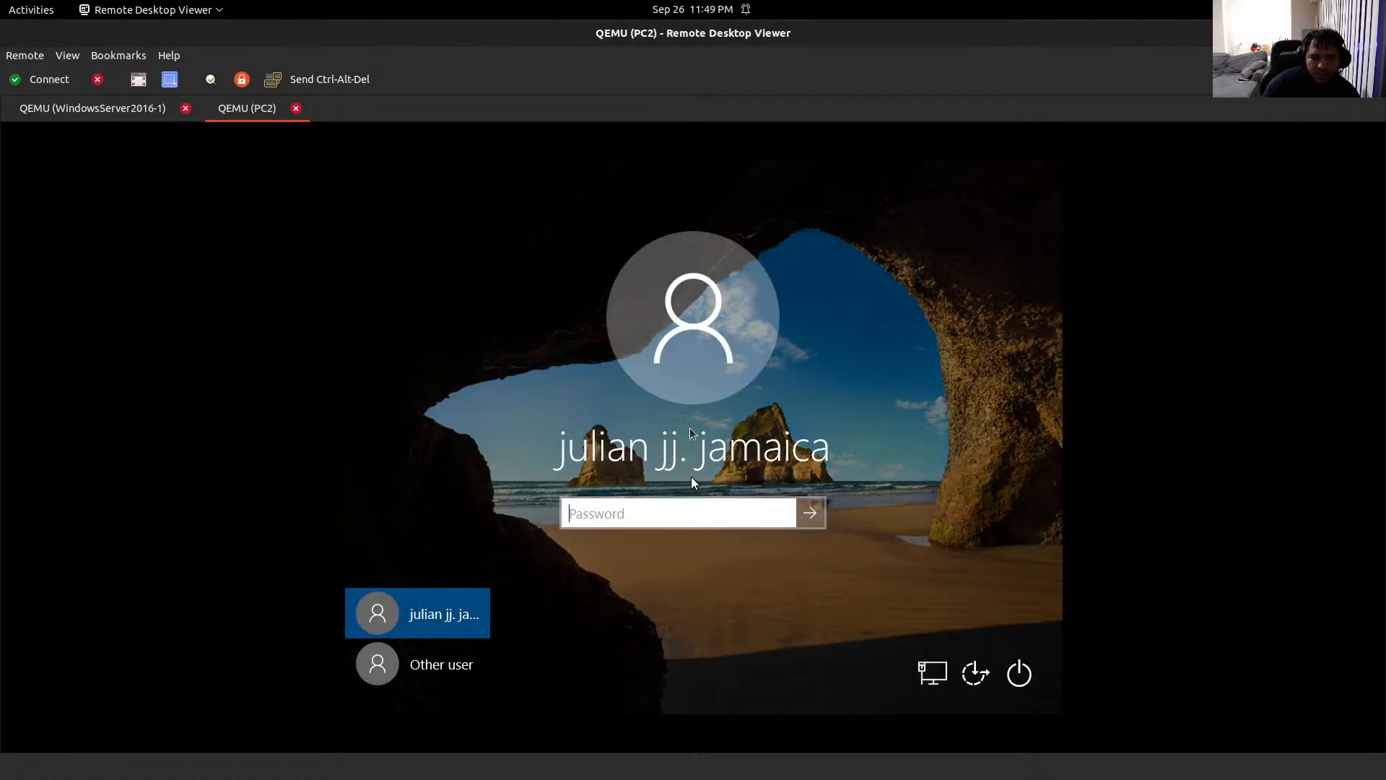
Step: Switch to the WindowsServer2016-1 console, unlock it, and sign in as the domain Administrator with the account password
click(70, 109)
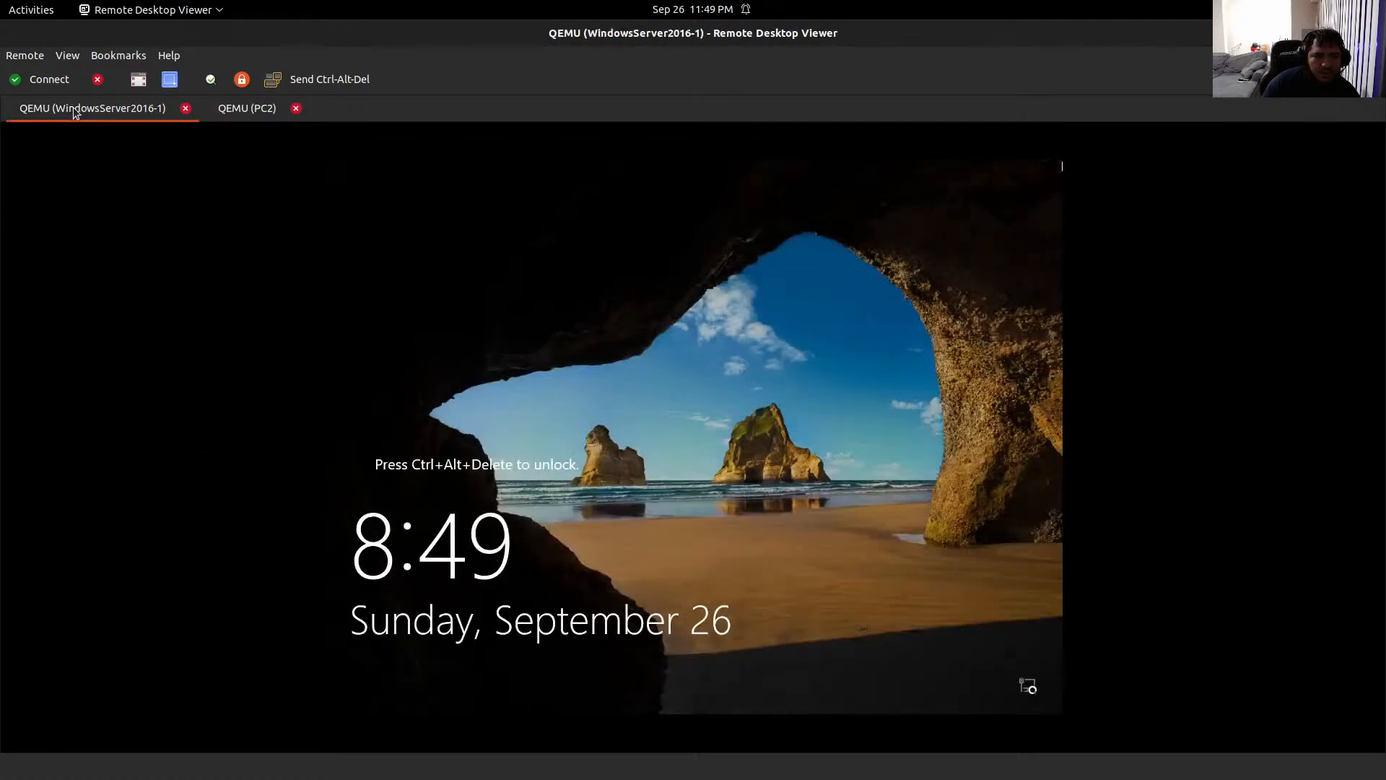
click(322, 78)
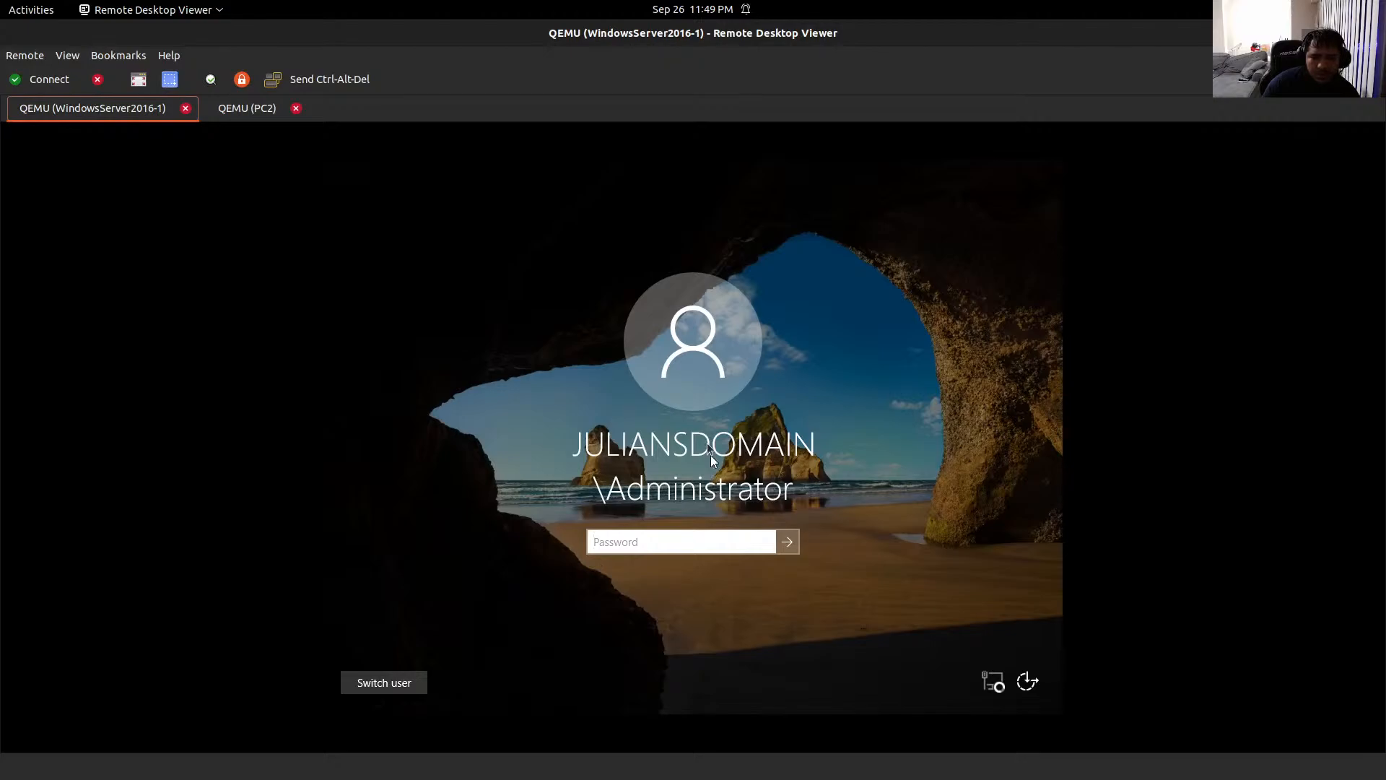
click(683, 539)
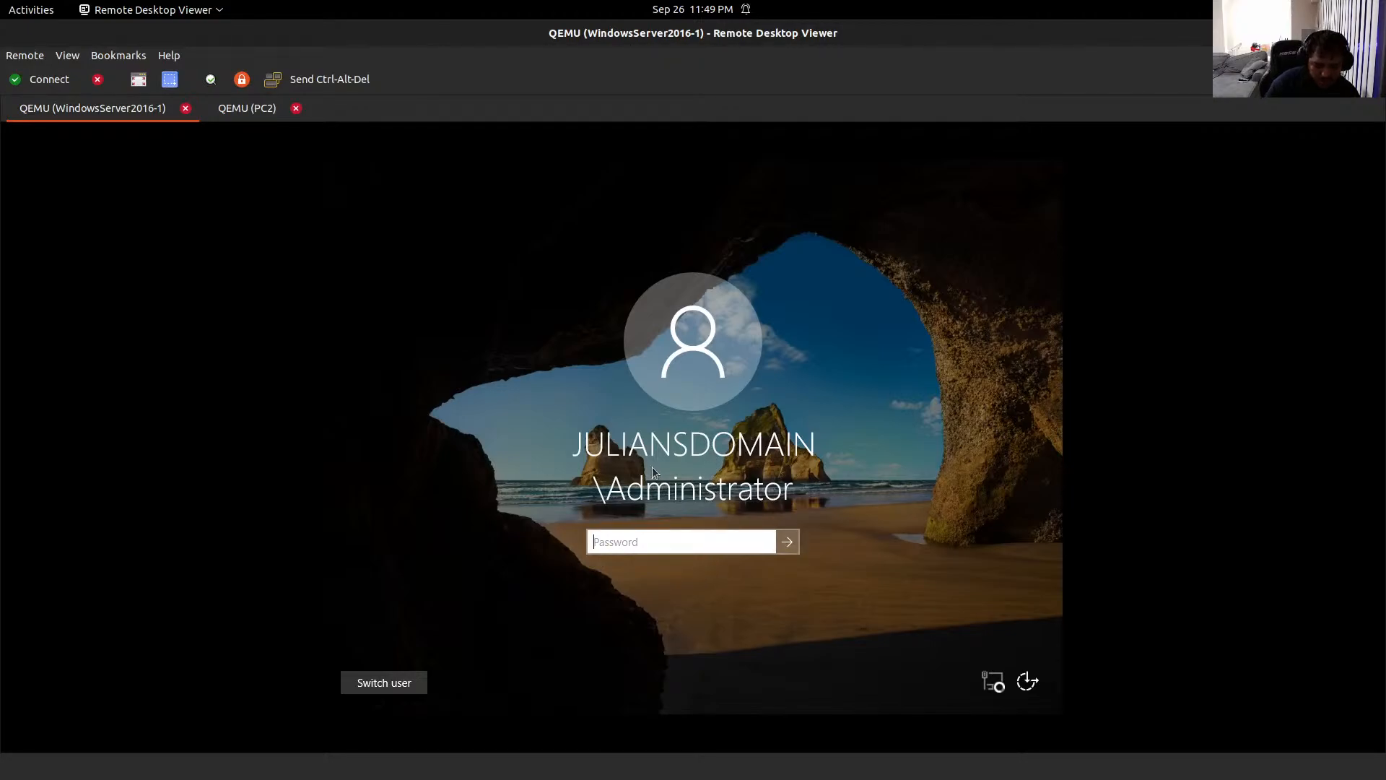
text(*************)
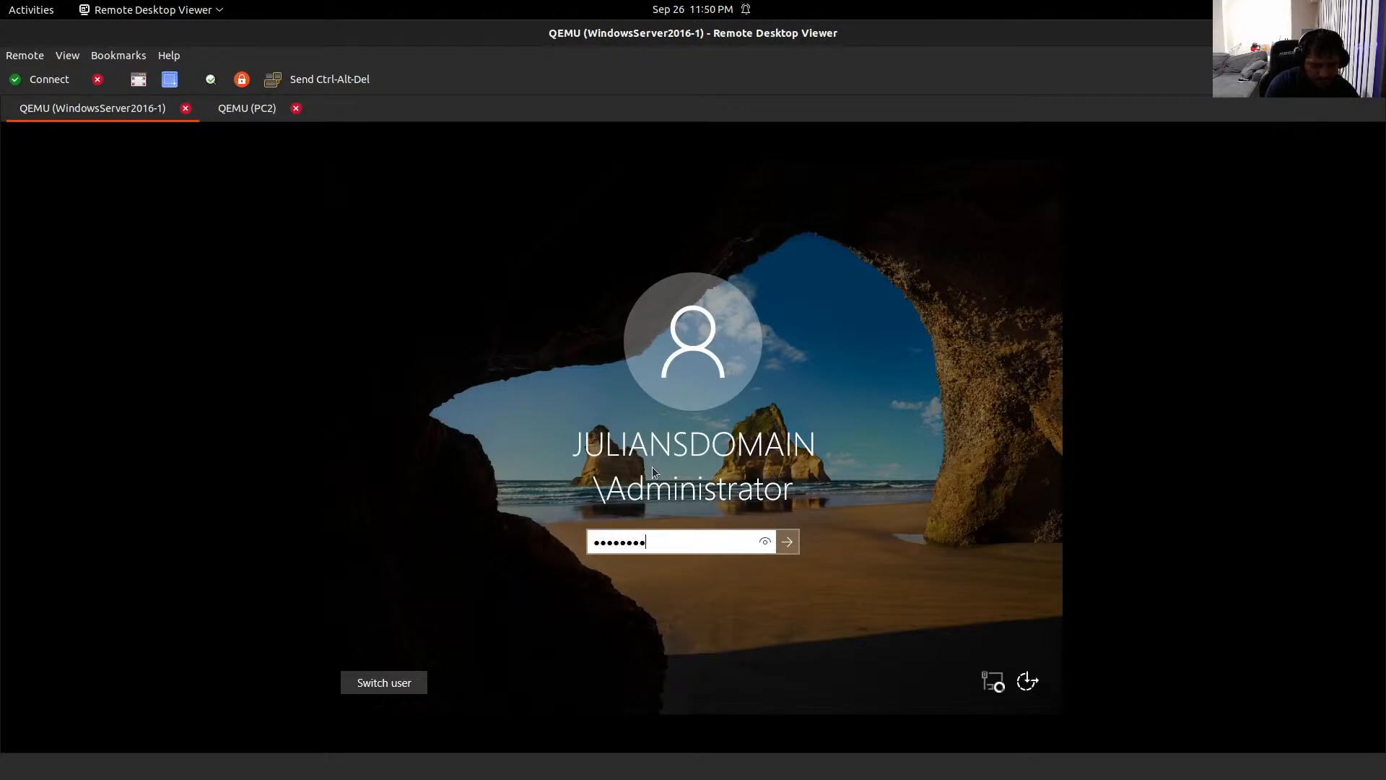
key(Return)
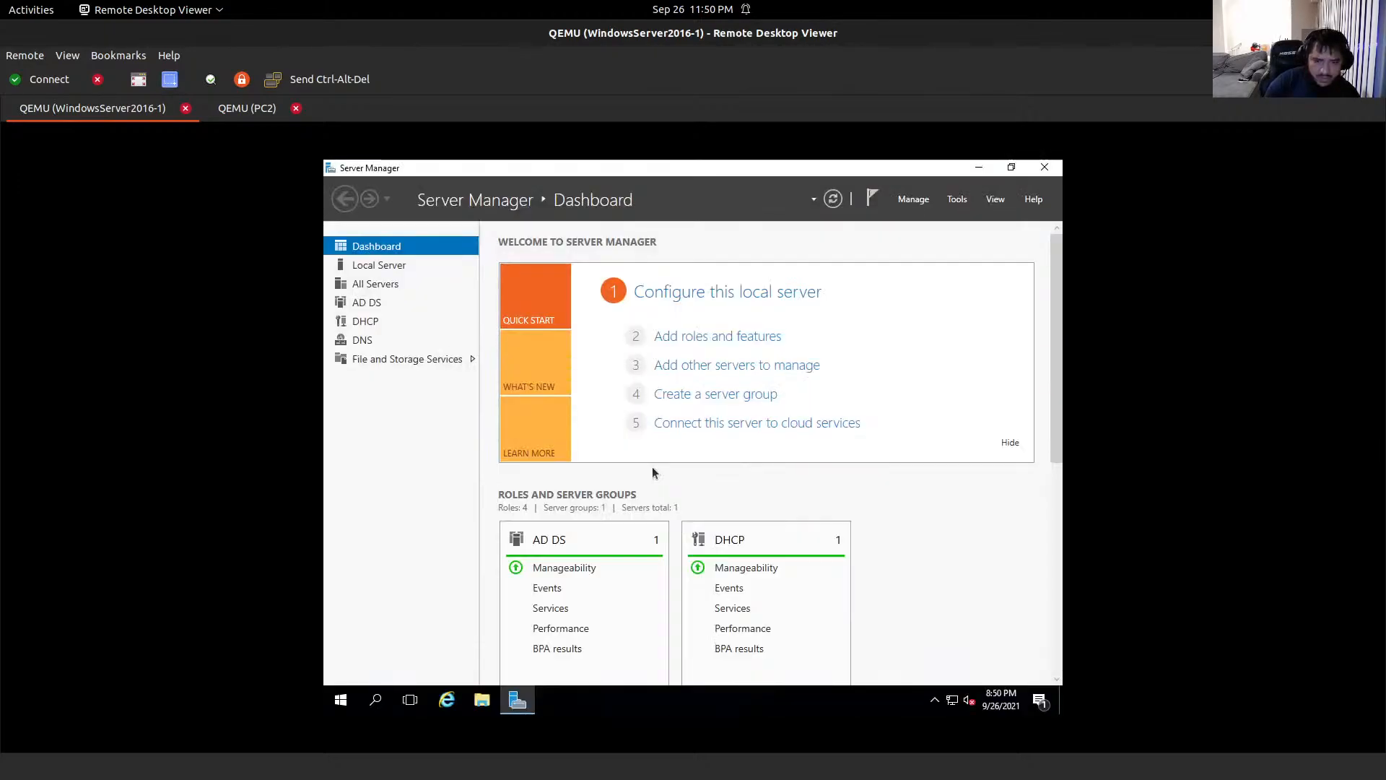
Step: Look through the All Servers and AD DS pages in Server Manager, and open Active Directory Users and Computers
click(382, 284)
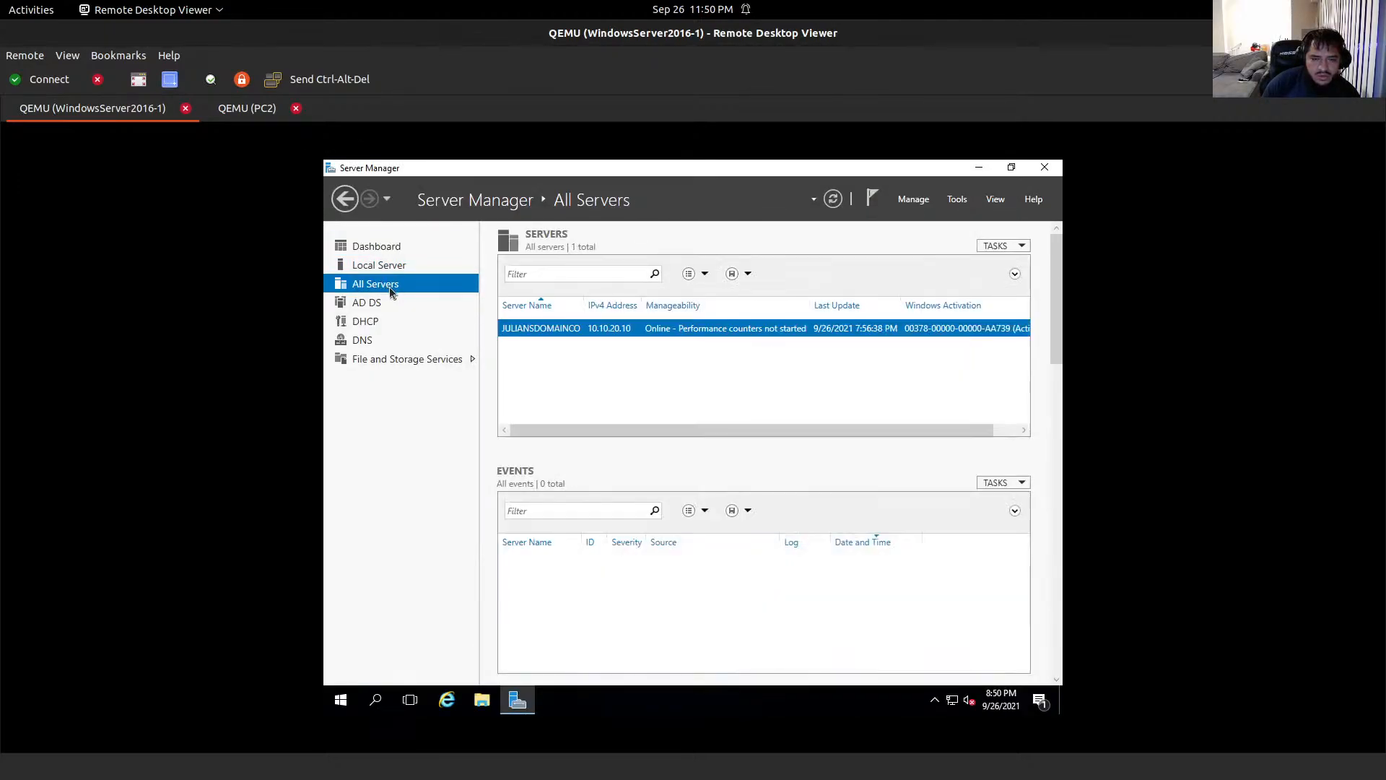
click(374, 304)
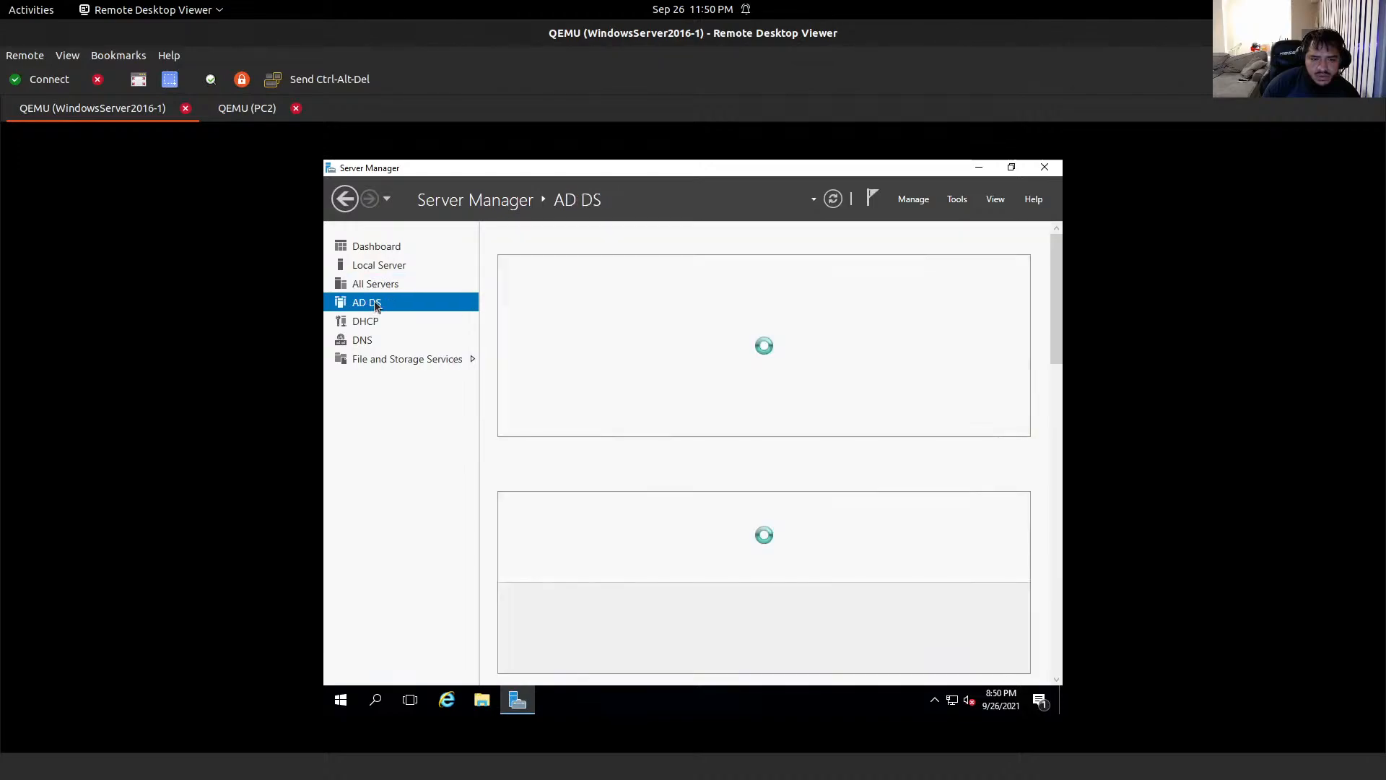
click(380, 284)
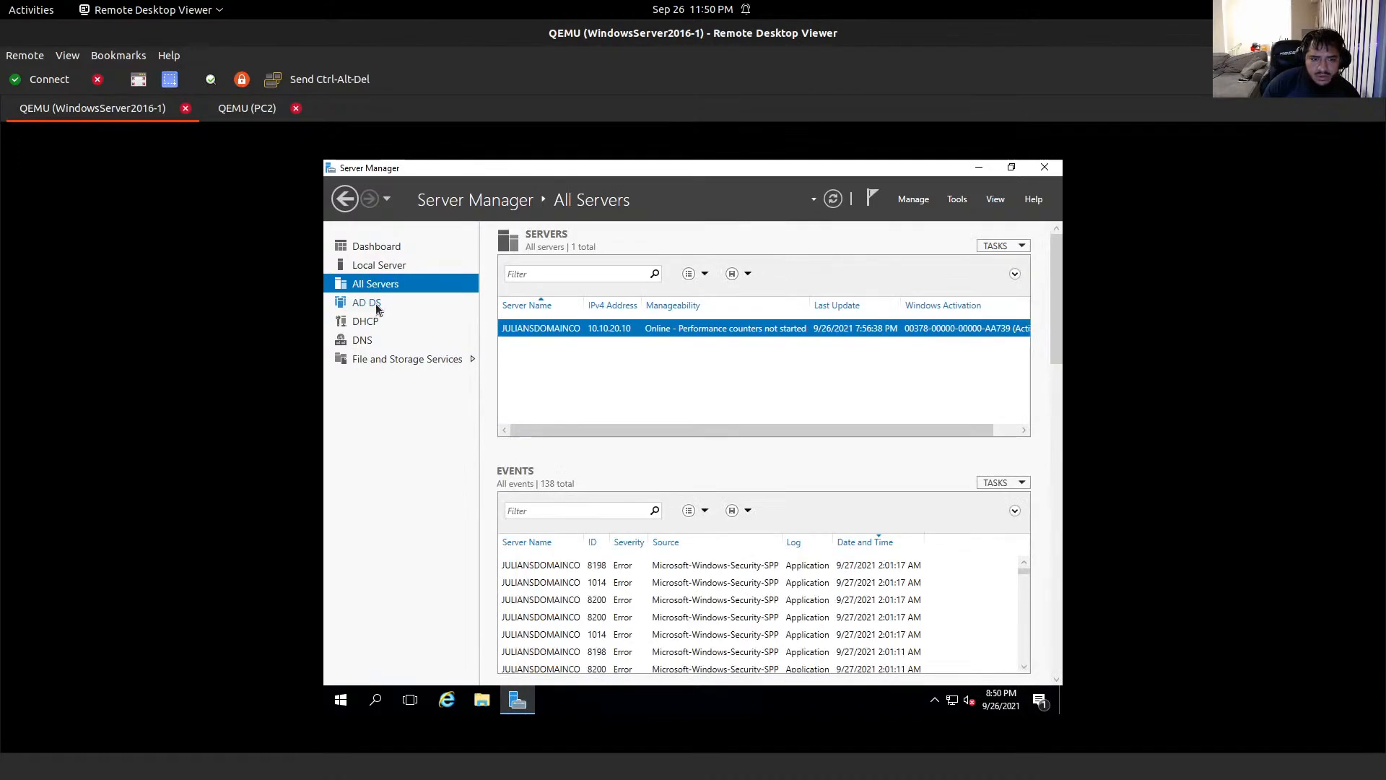
click(375, 303)
click(378, 284)
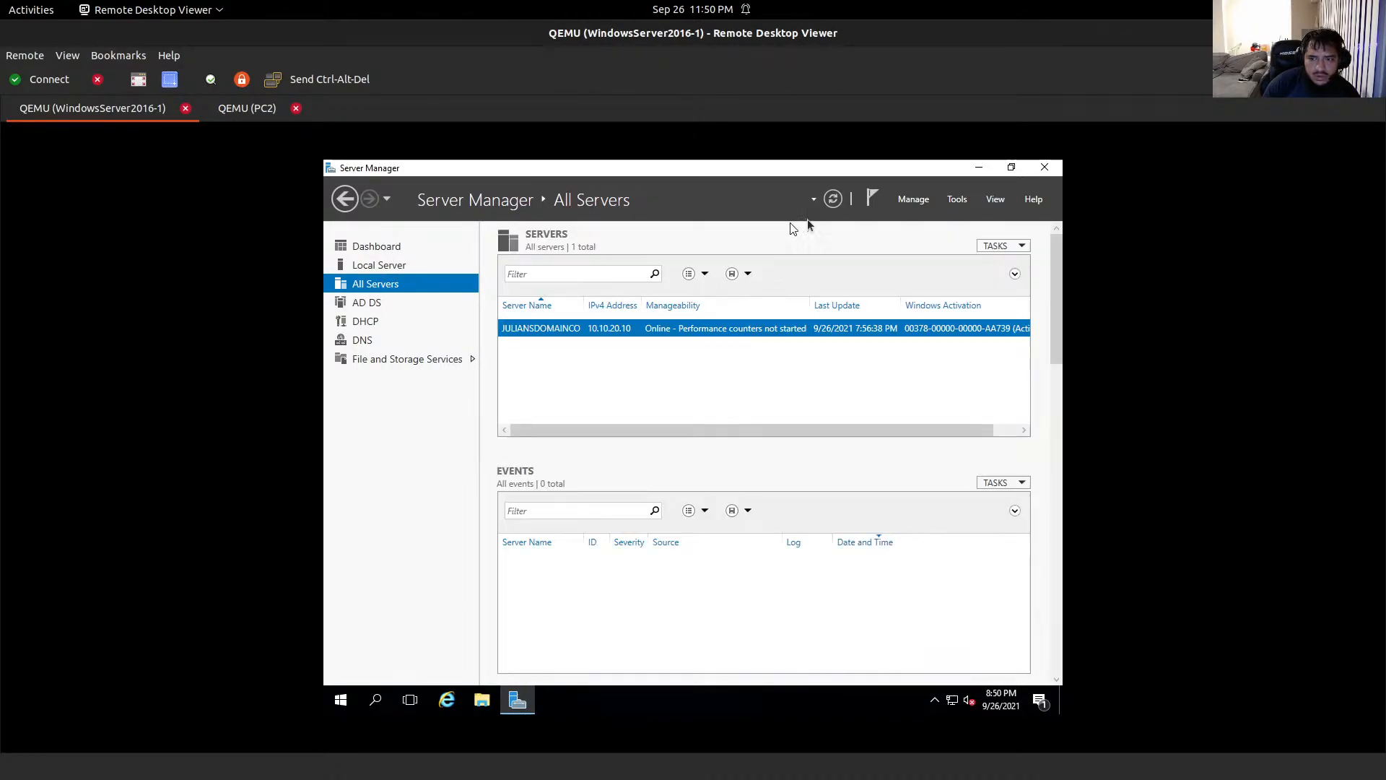
click(957, 199)
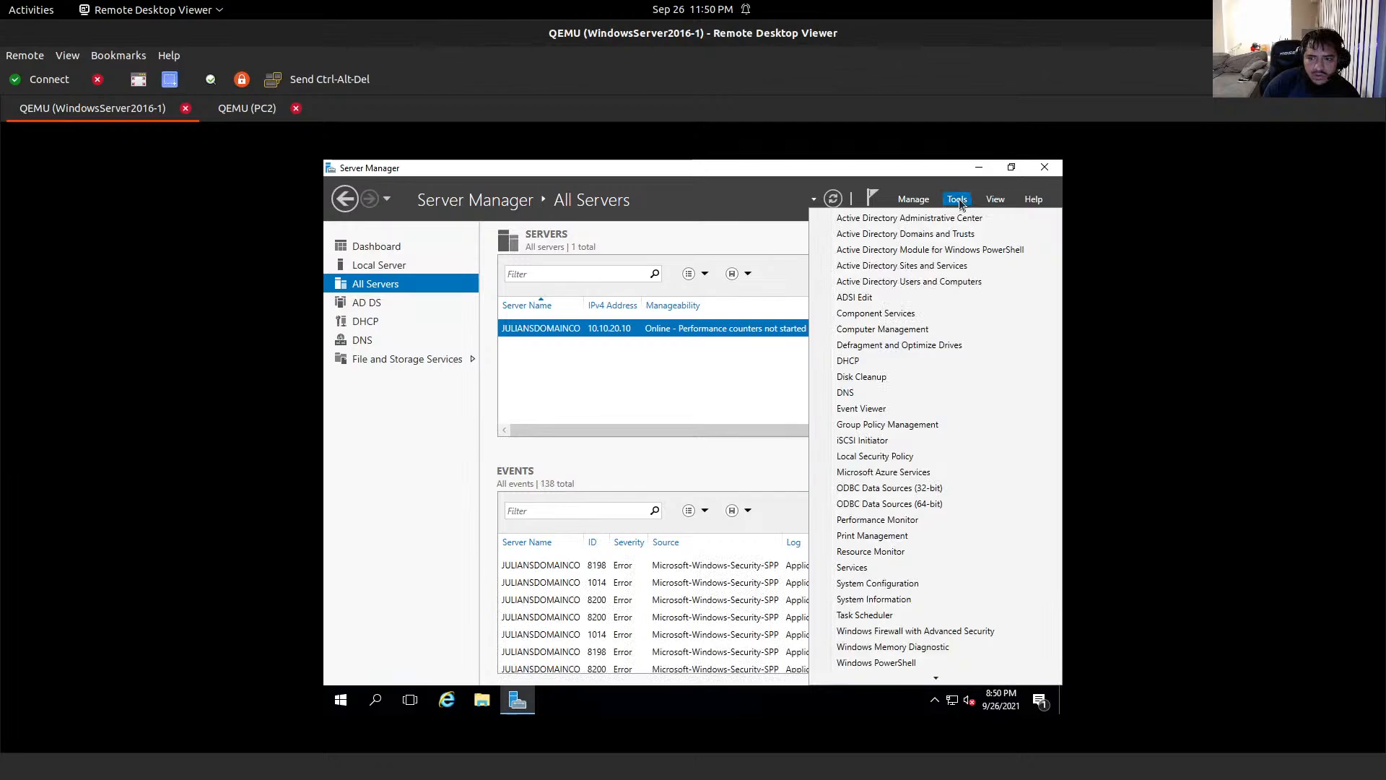
click(890, 283)
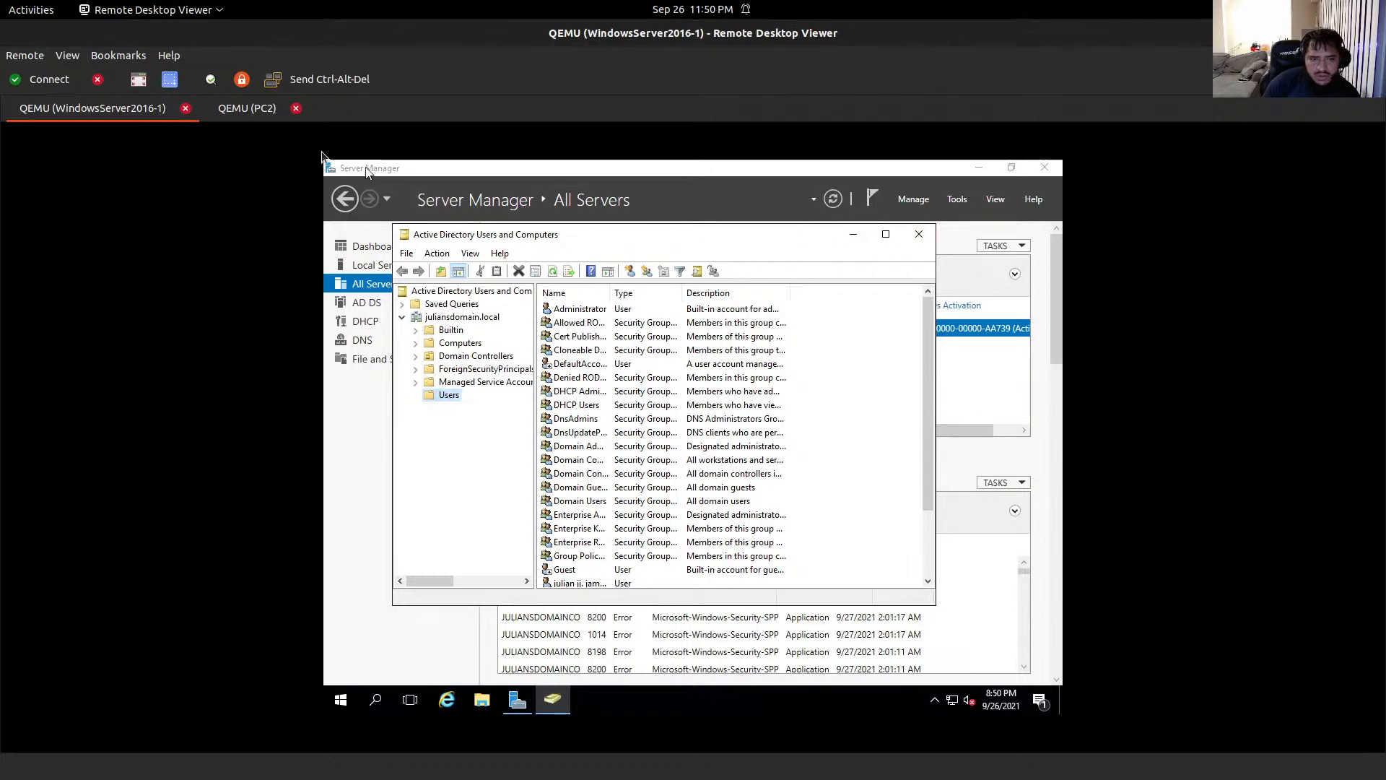
Step: Switch to PC2's console, unlock it, and sign in to the domain user's account with its password
click(247, 107)
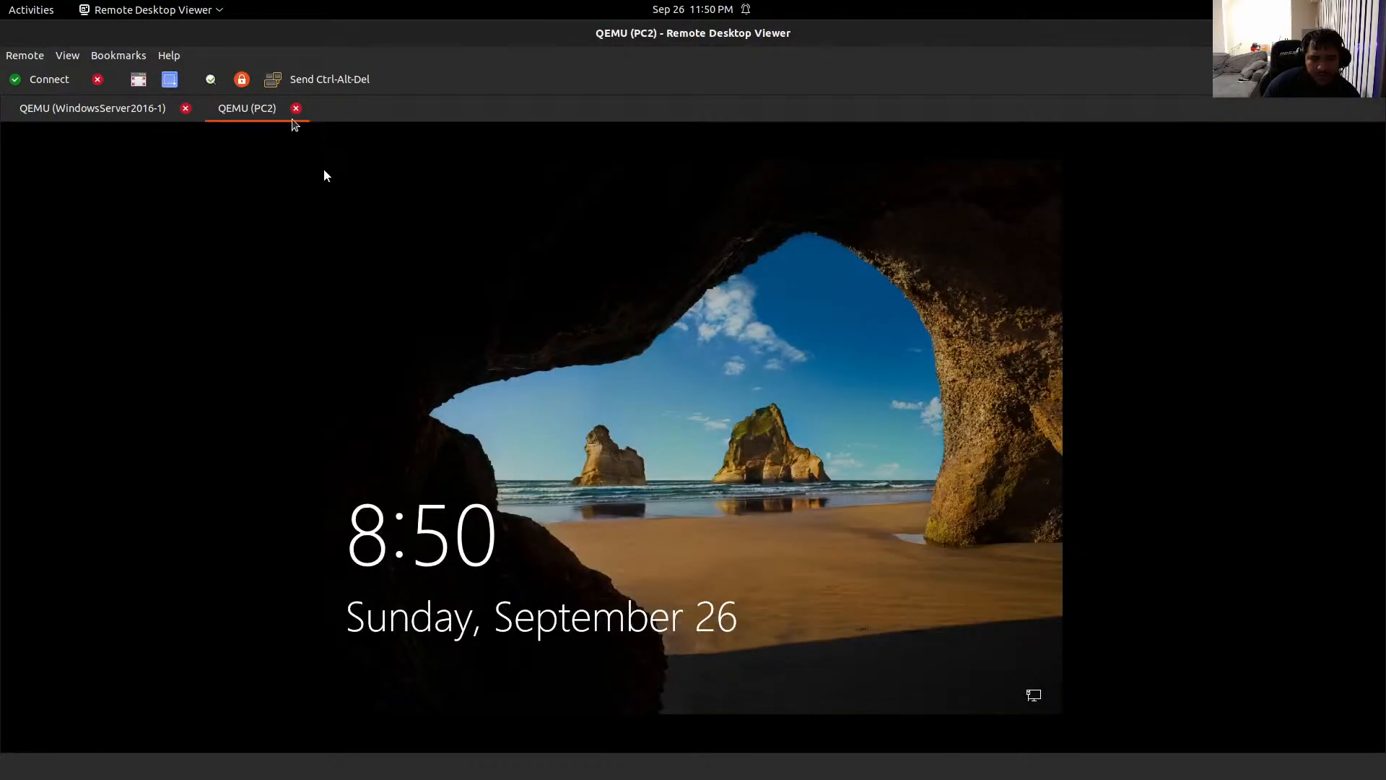
click(332, 85)
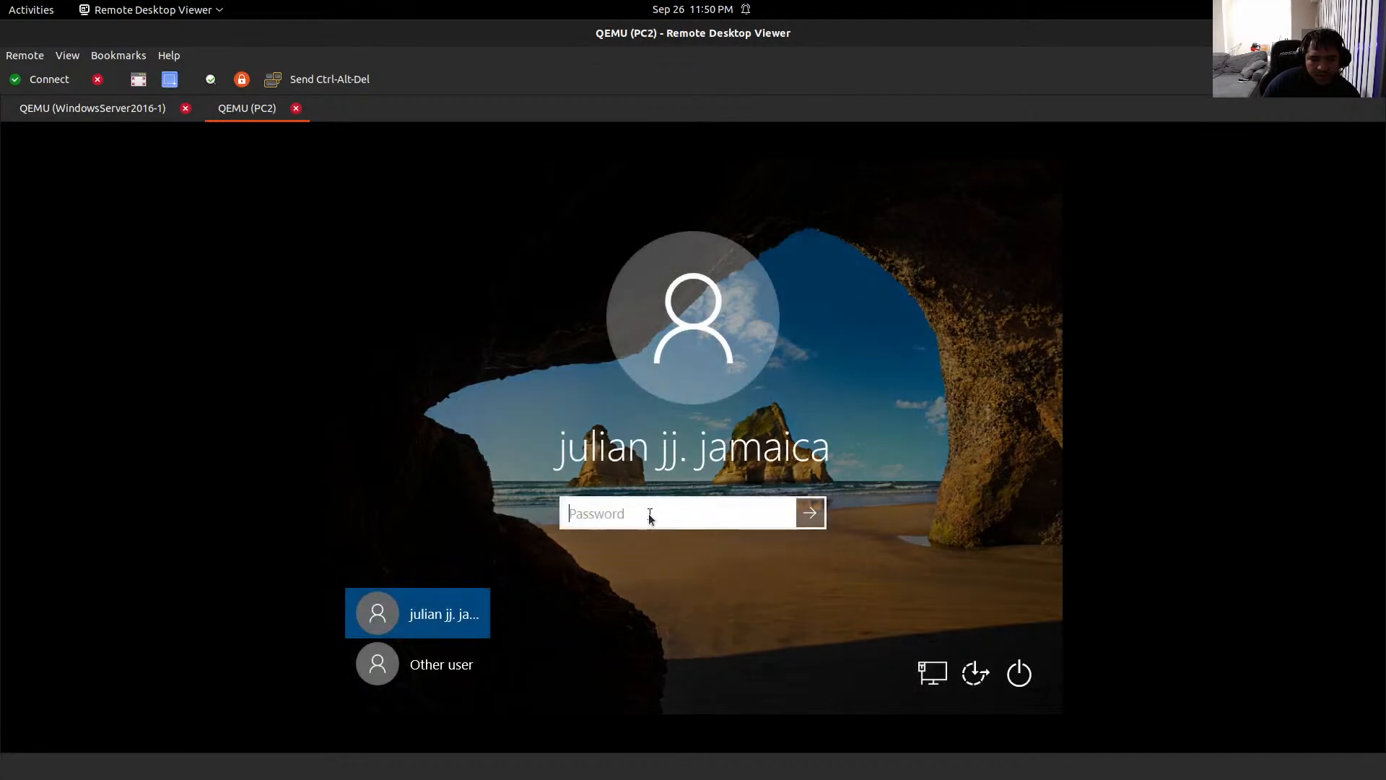
text(******)
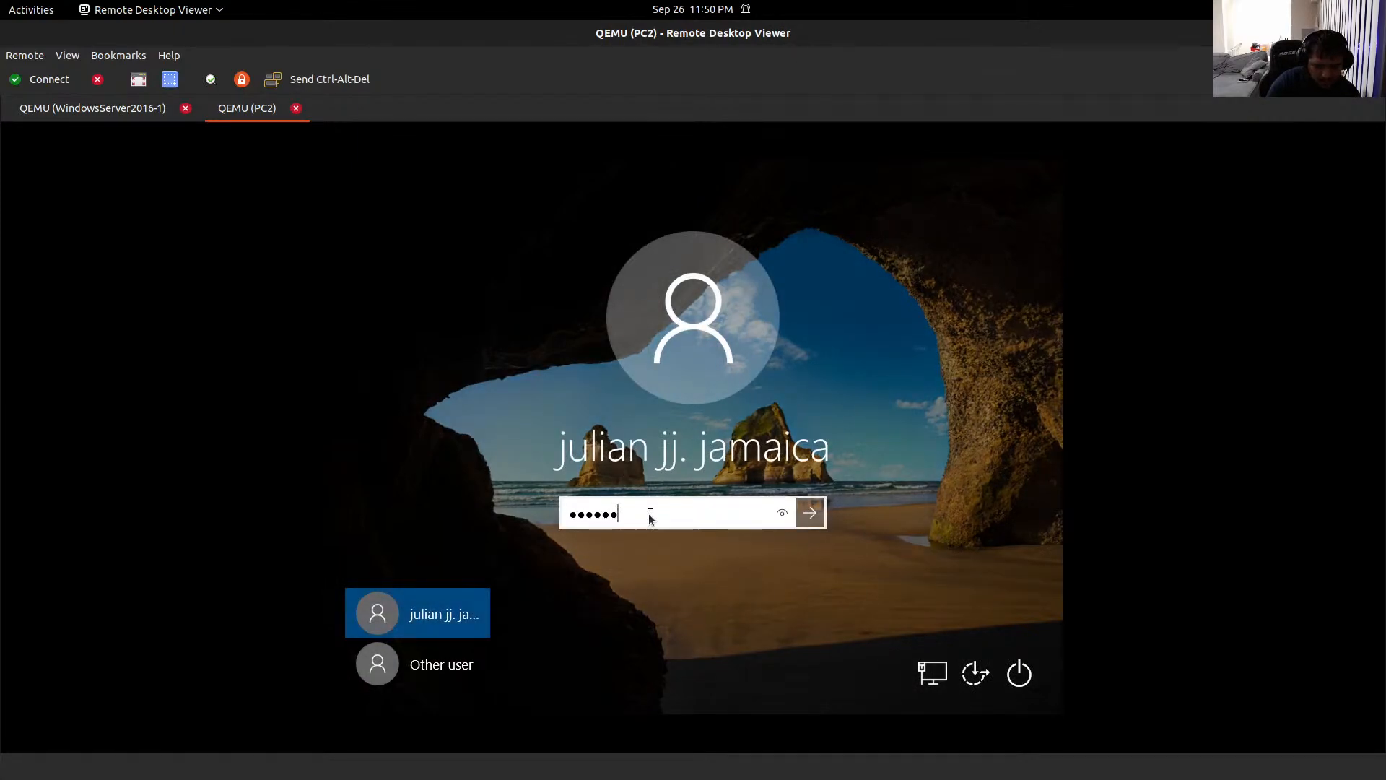
text(***)
key(Return)
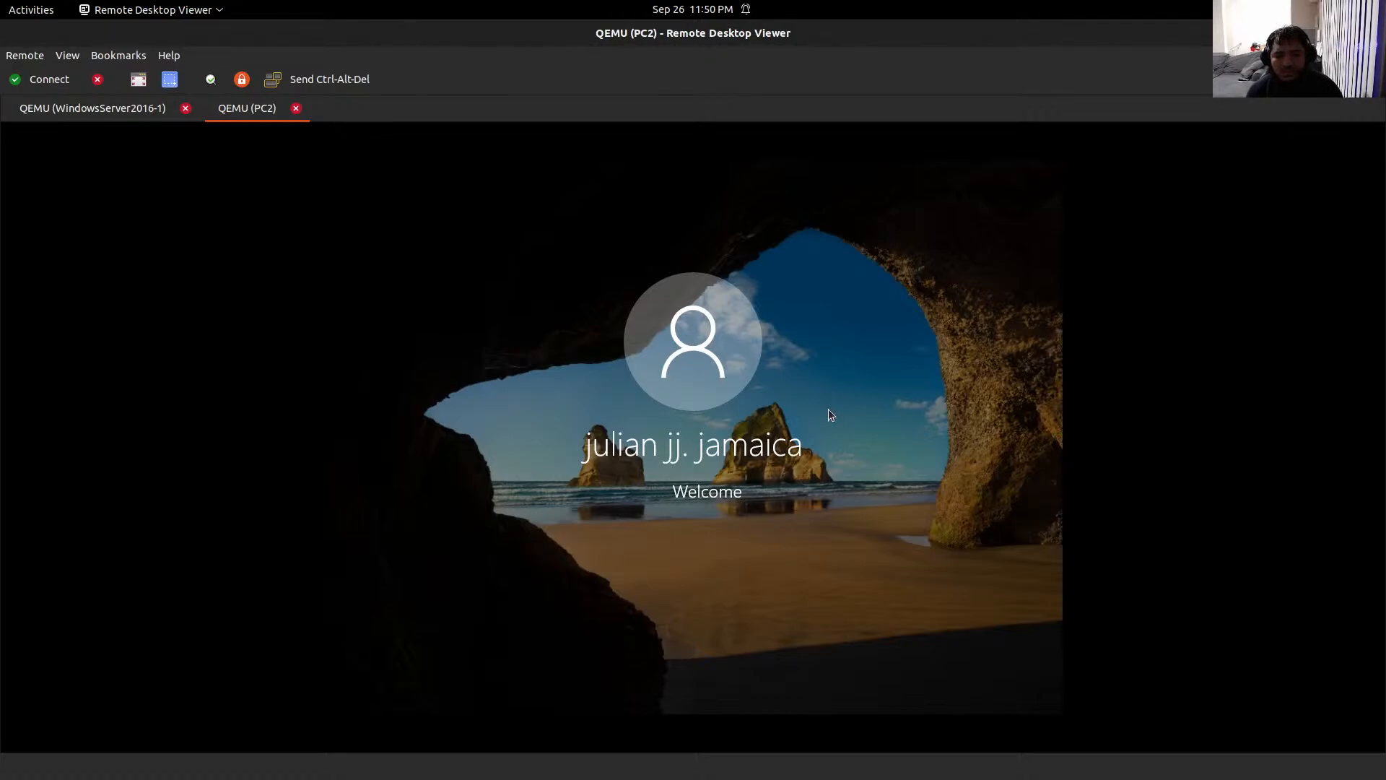
Step: Return to the WindowsServer2016-1 console, reopen Active Directory Users and Computers, and display the local domain's Users container
click(121, 116)
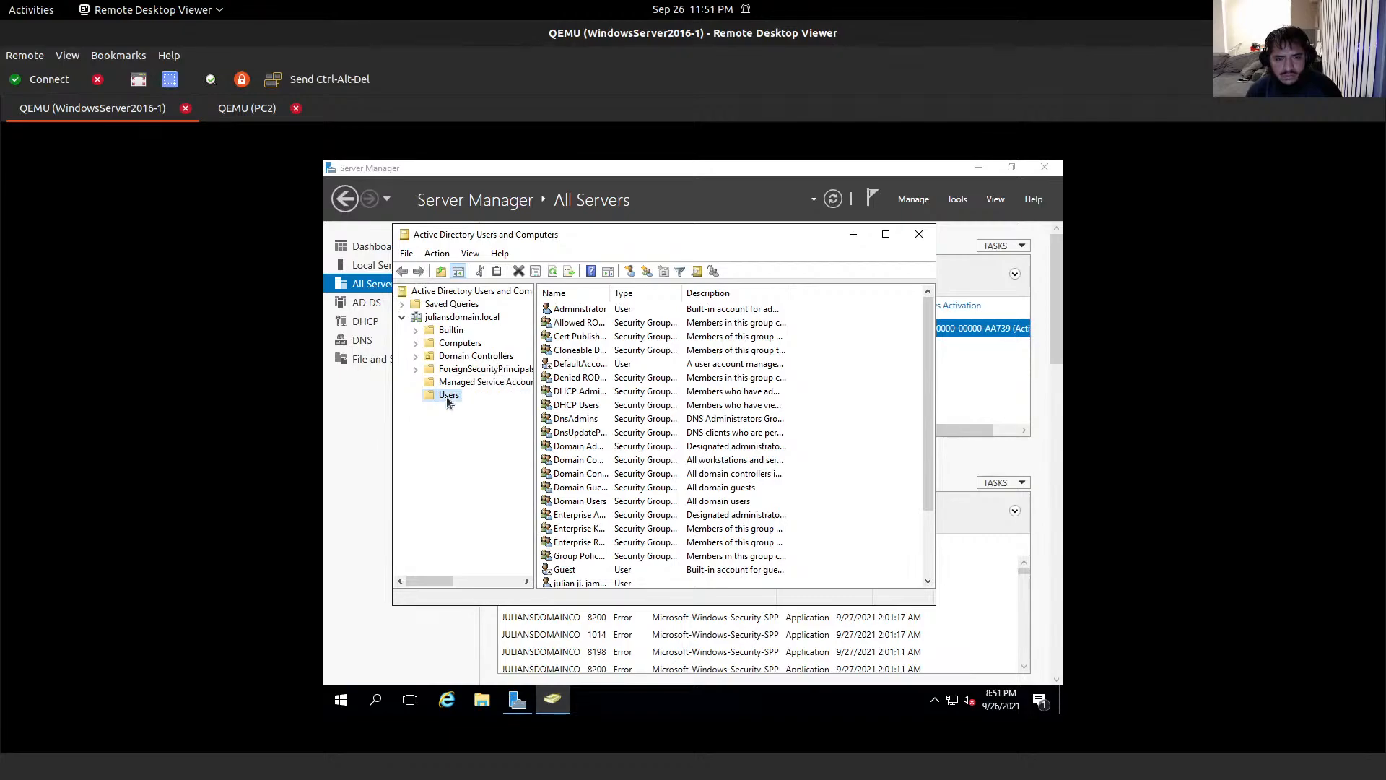
click(918, 233)
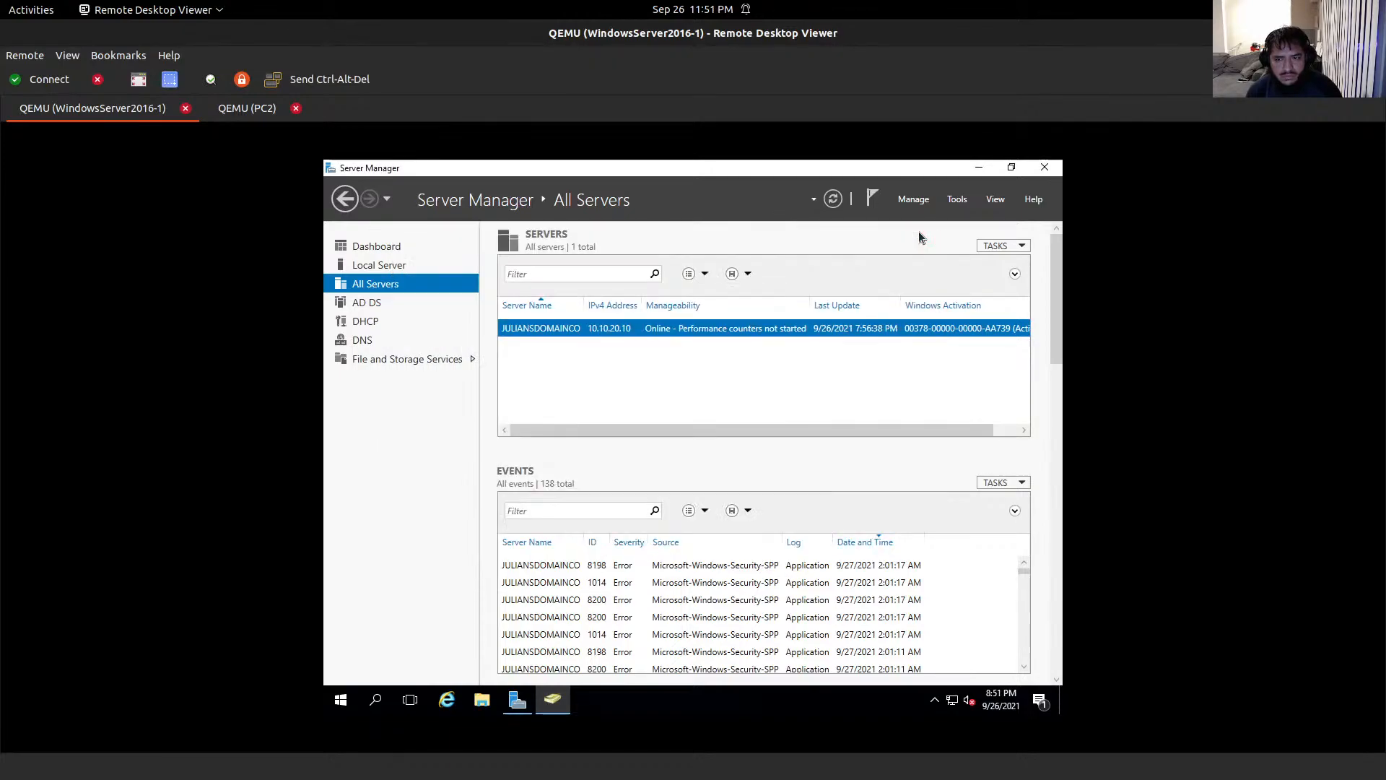
click(959, 200)
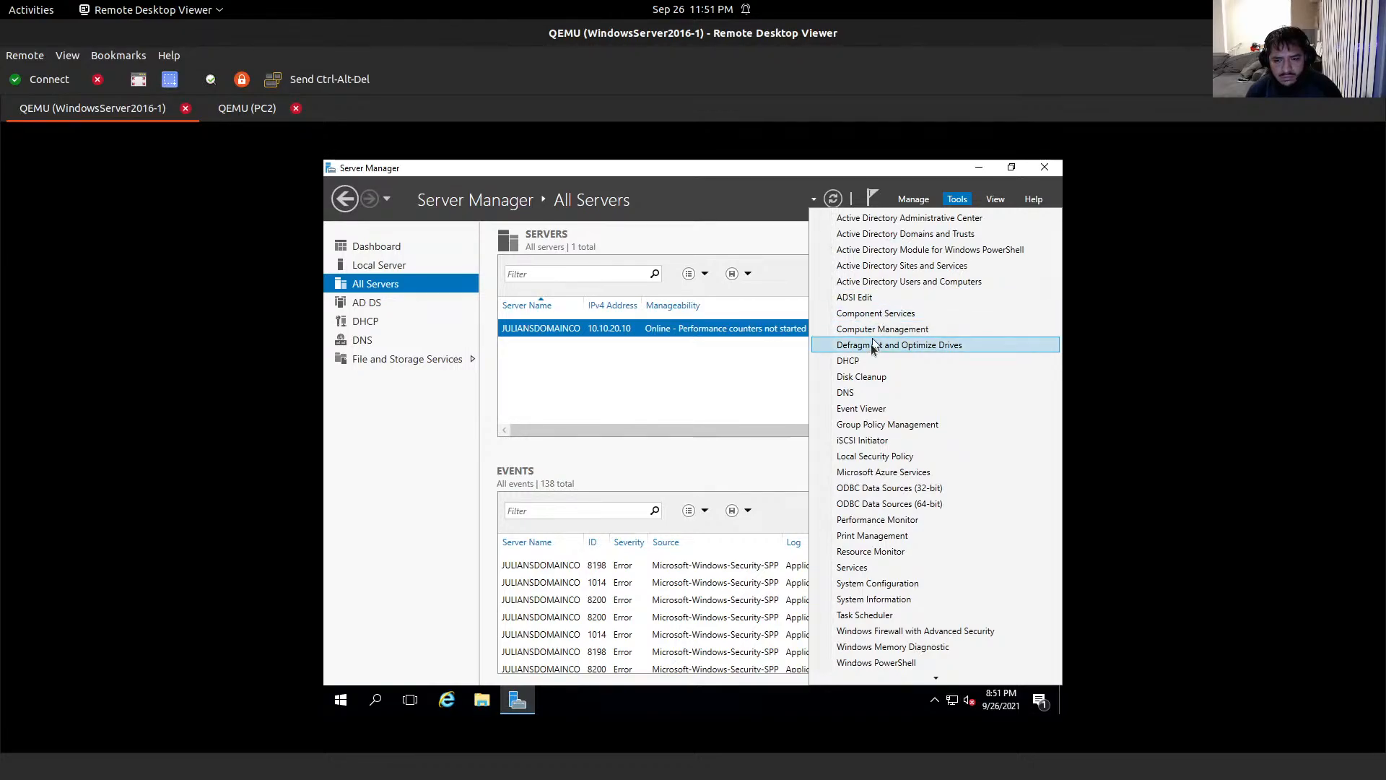
click(892, 283)
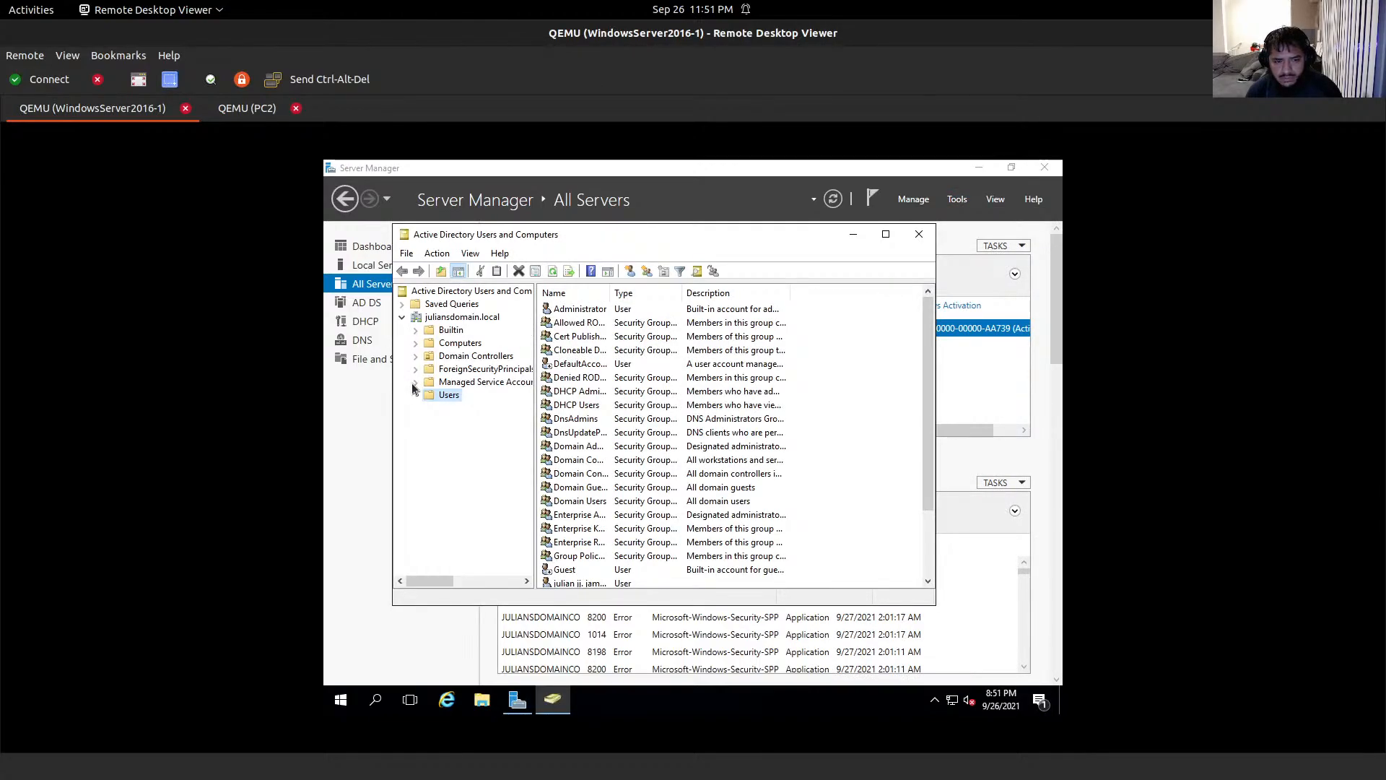
click(462, 317)
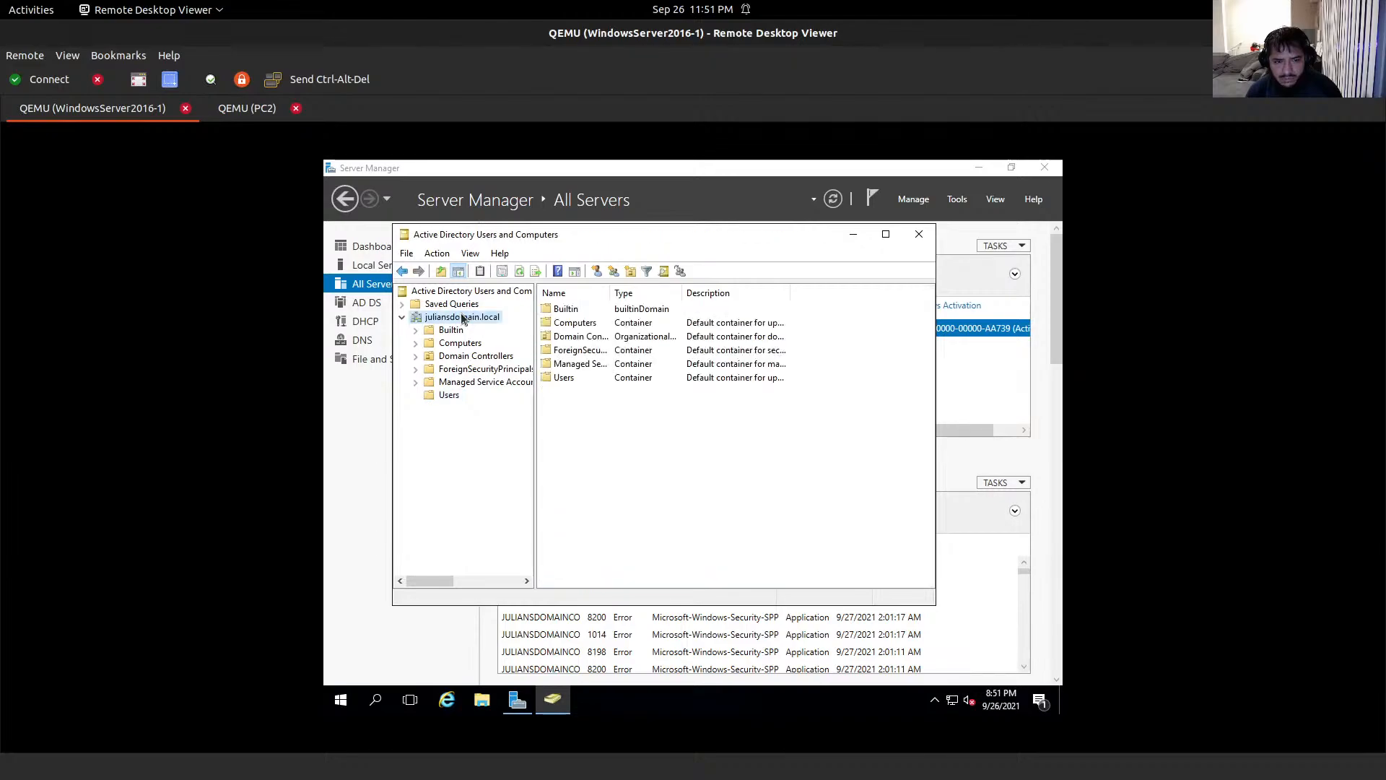
double_click(567, 377)
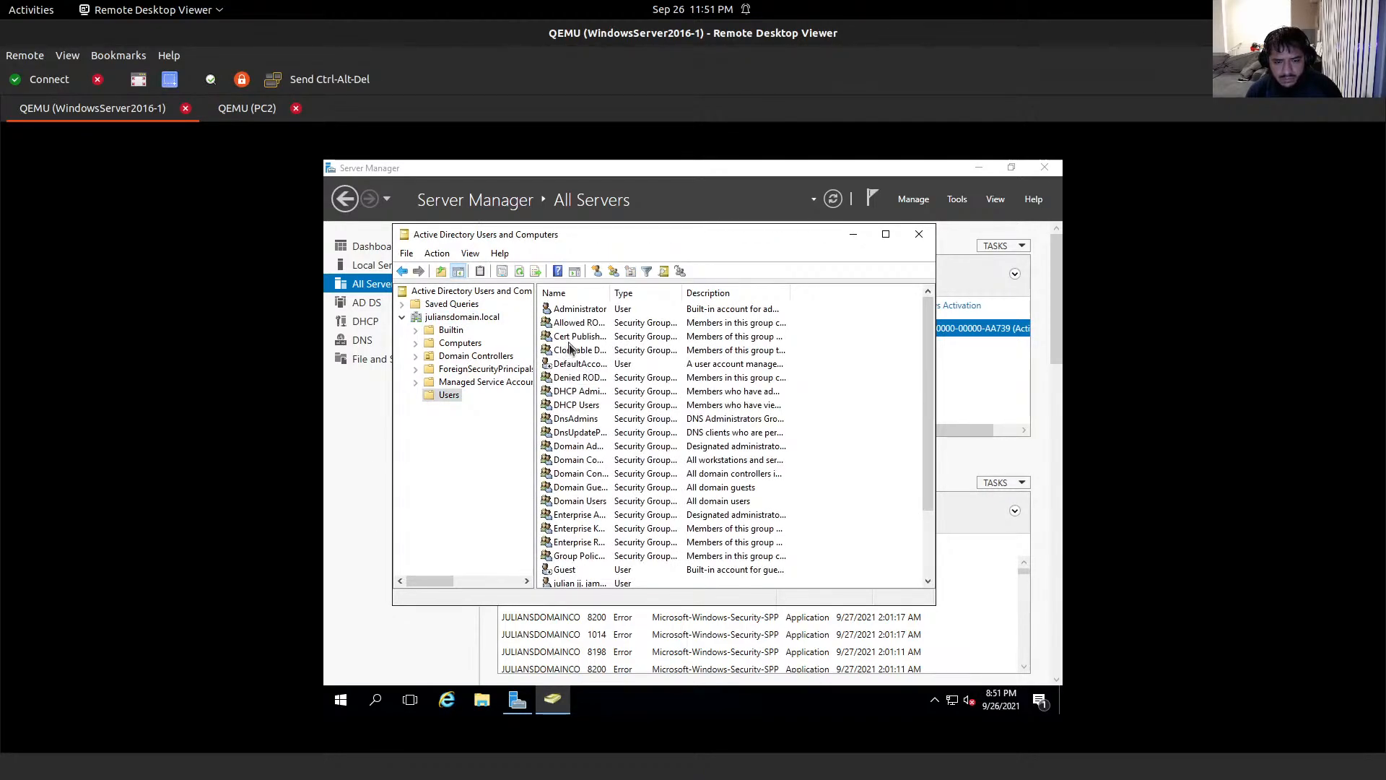
Step: Find PC2's domain user in the Users container, examine the account's logon name and options, and close its properties
scroll(619, 501, down, 2)
scroll(617, 506, down, 2)
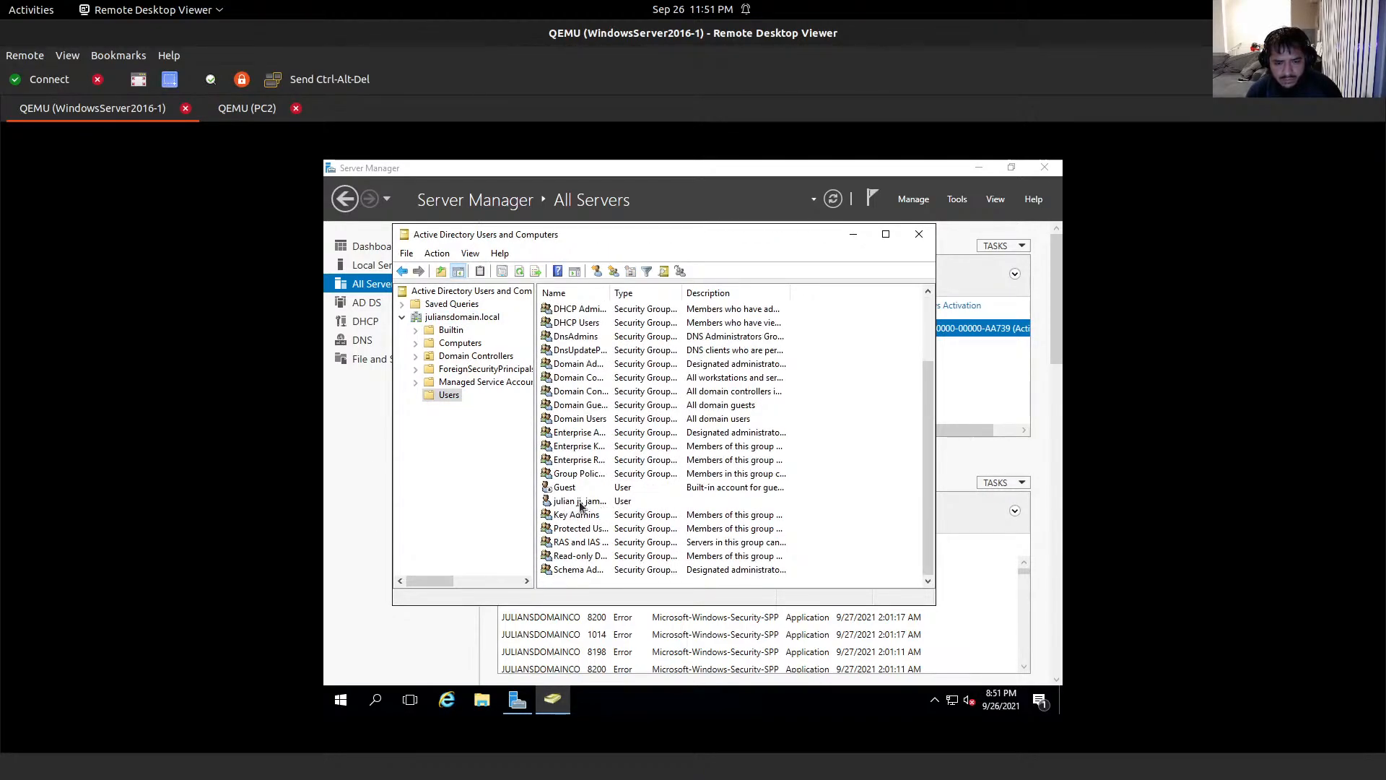
click(580, 503)
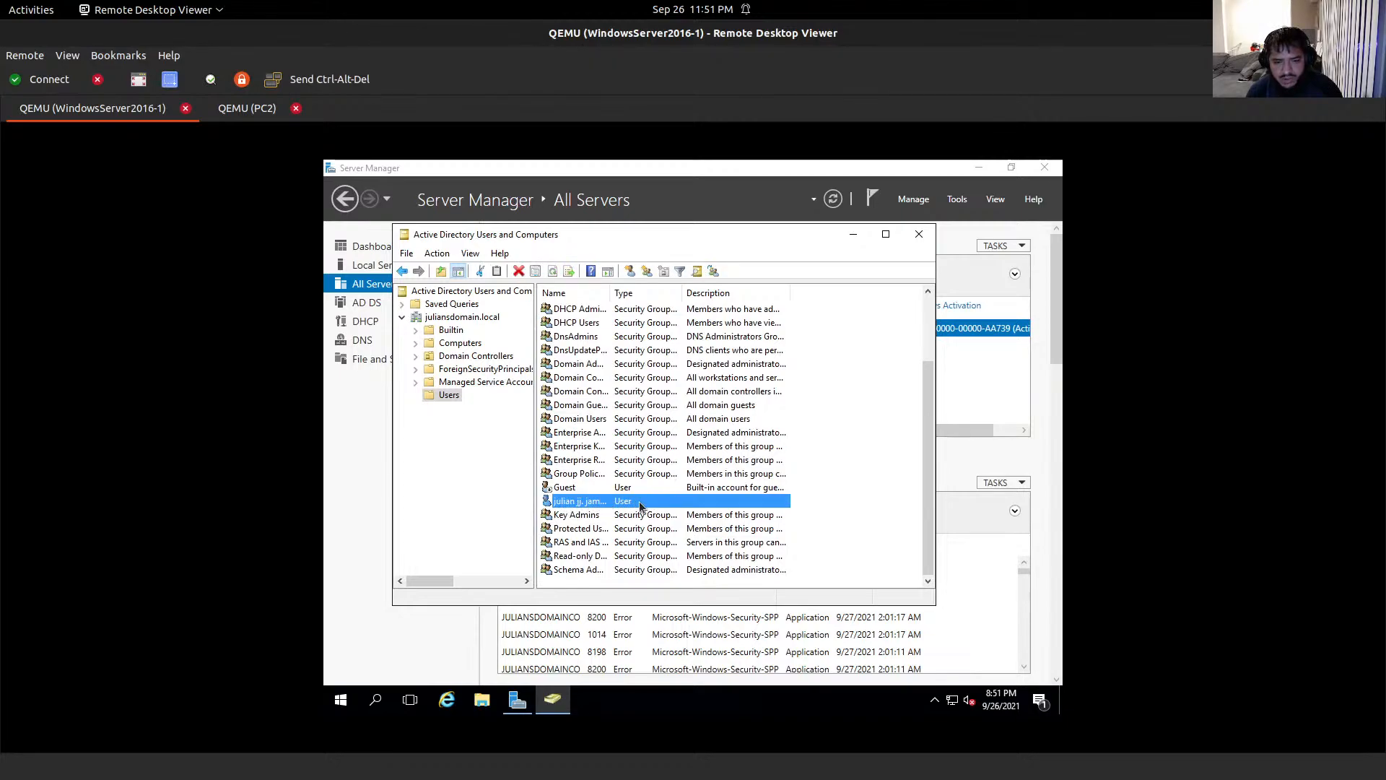
double_click(640, 505)
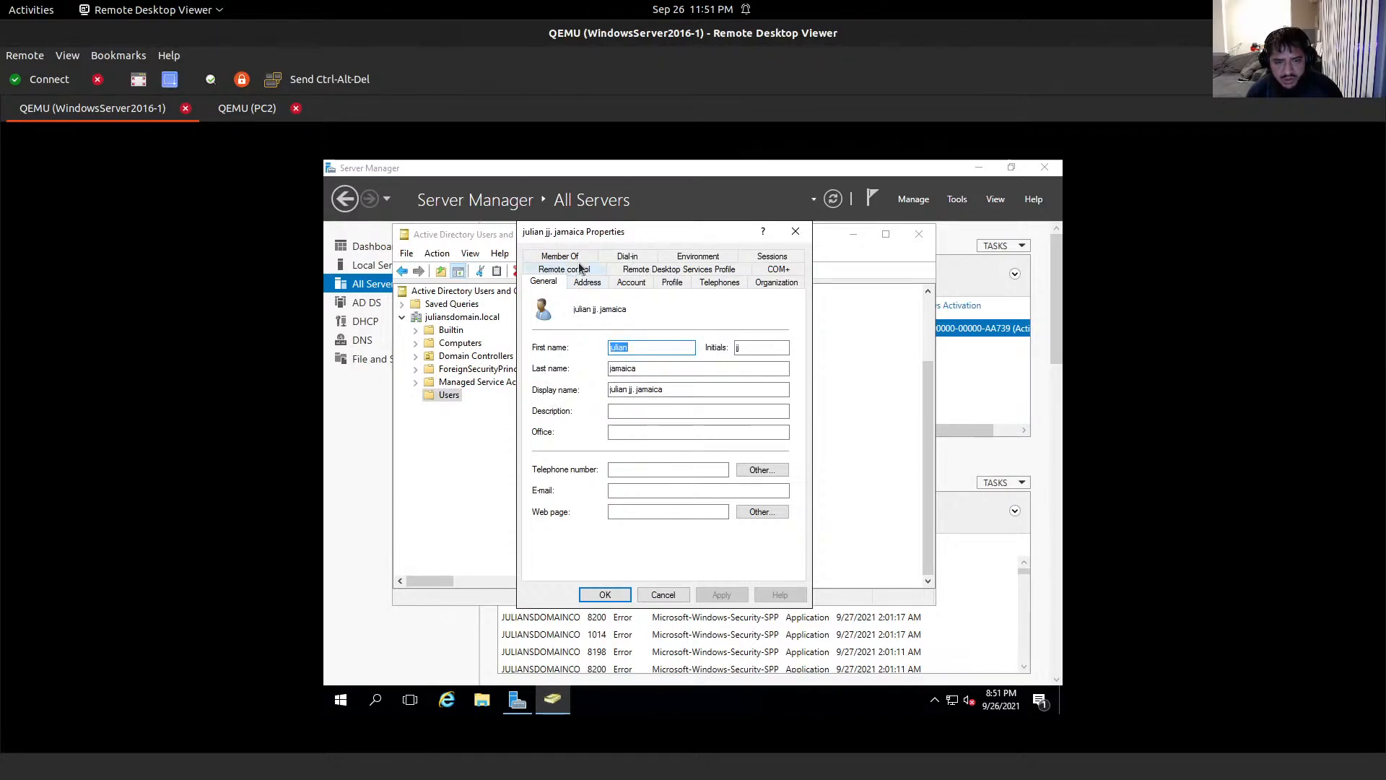
click(631, 282)
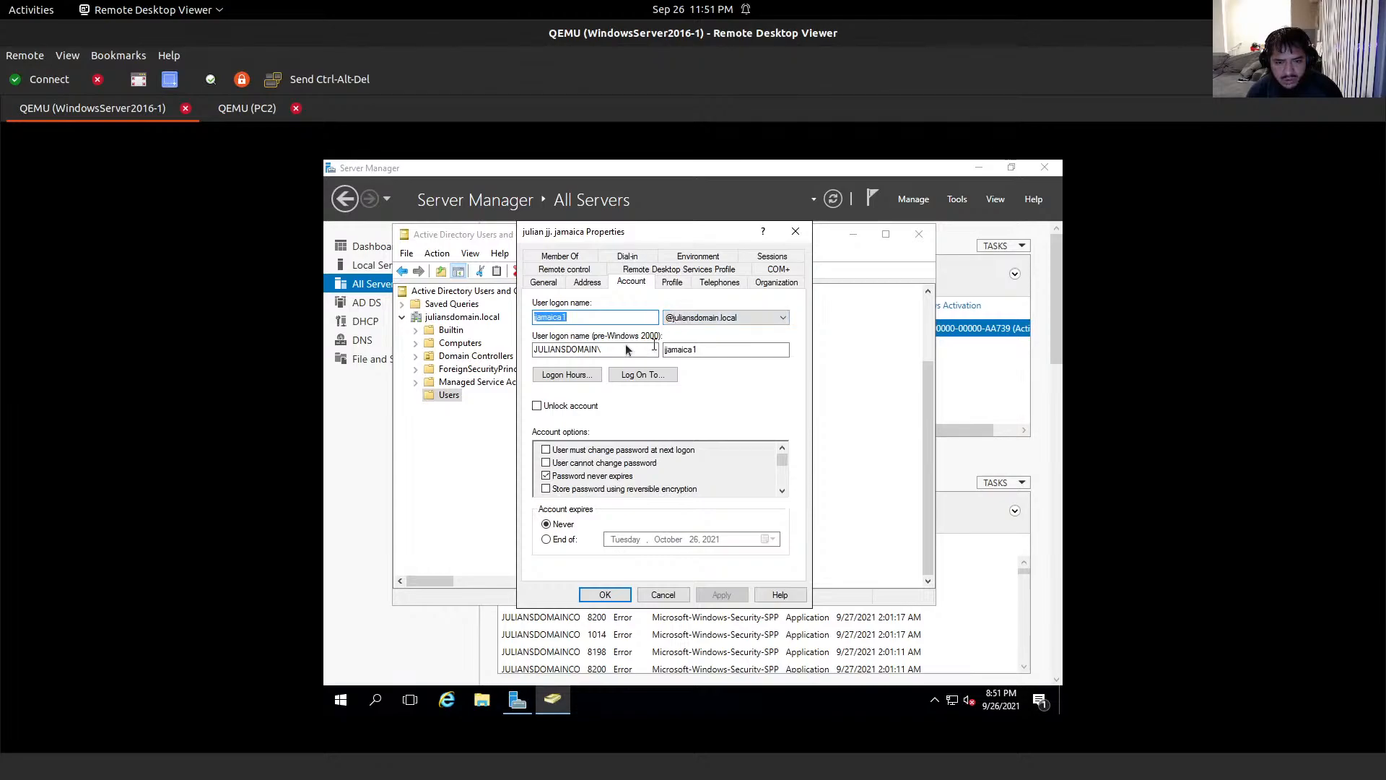
click(797, 233)
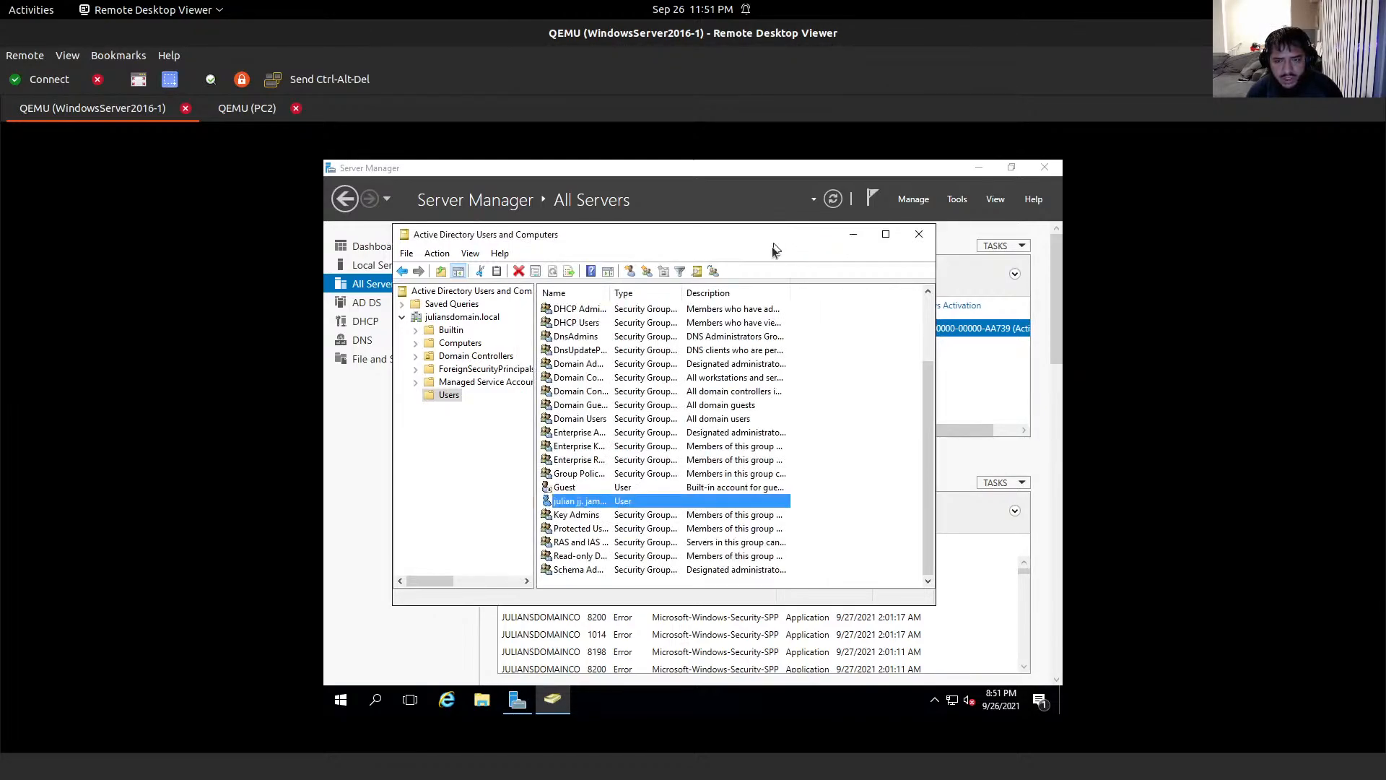
Step: Minimize Active Directory Users and Computers to review the DHCP and DNS pages in Server Manager, and return to PC2's console
click(852, 234)
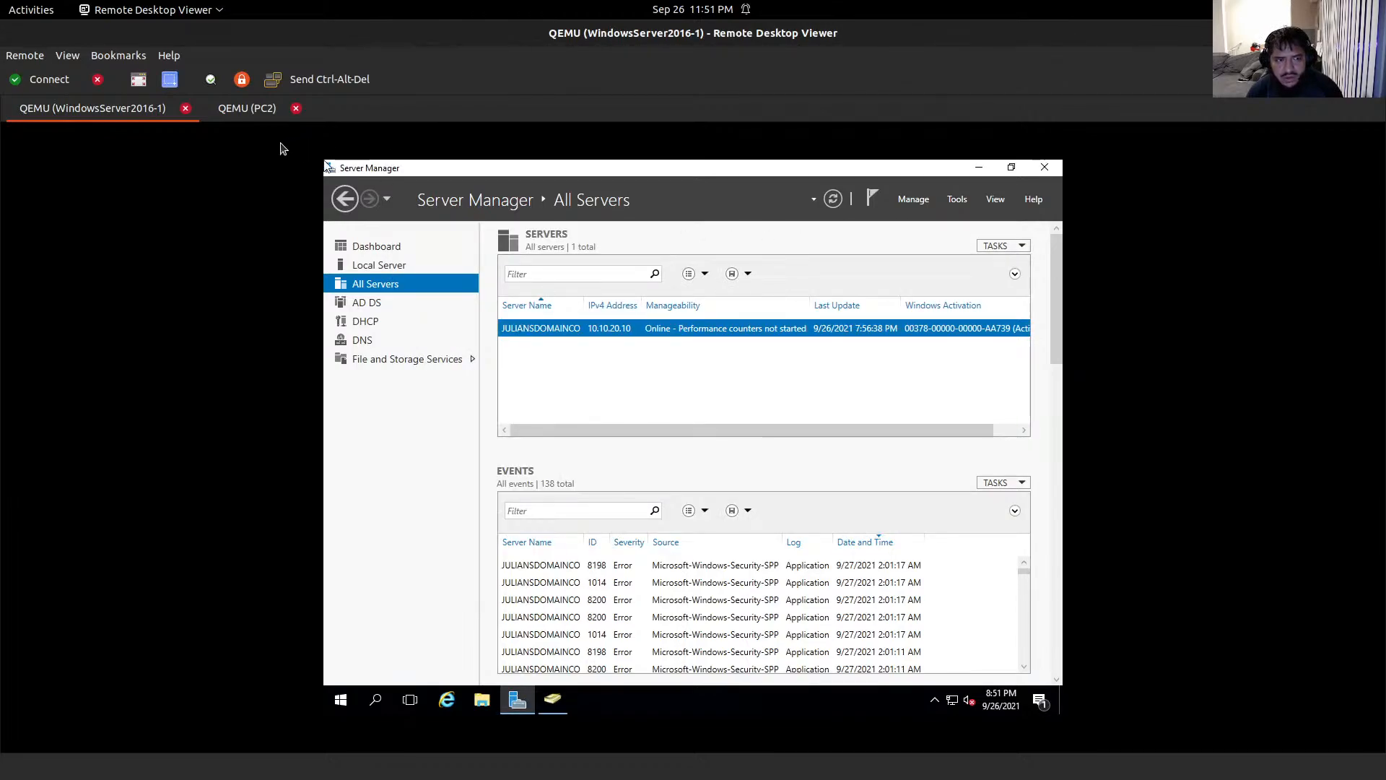
click(363, 322)
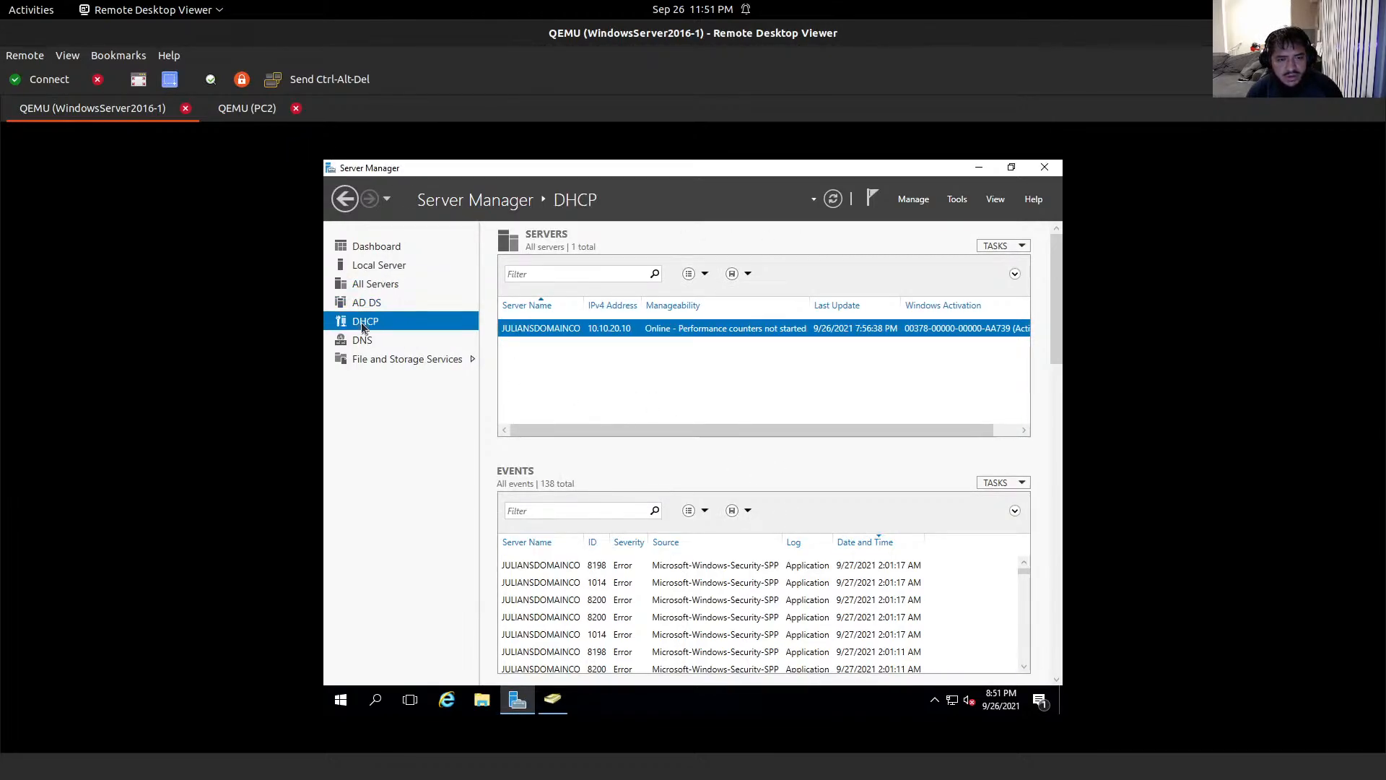
click(362, 340)
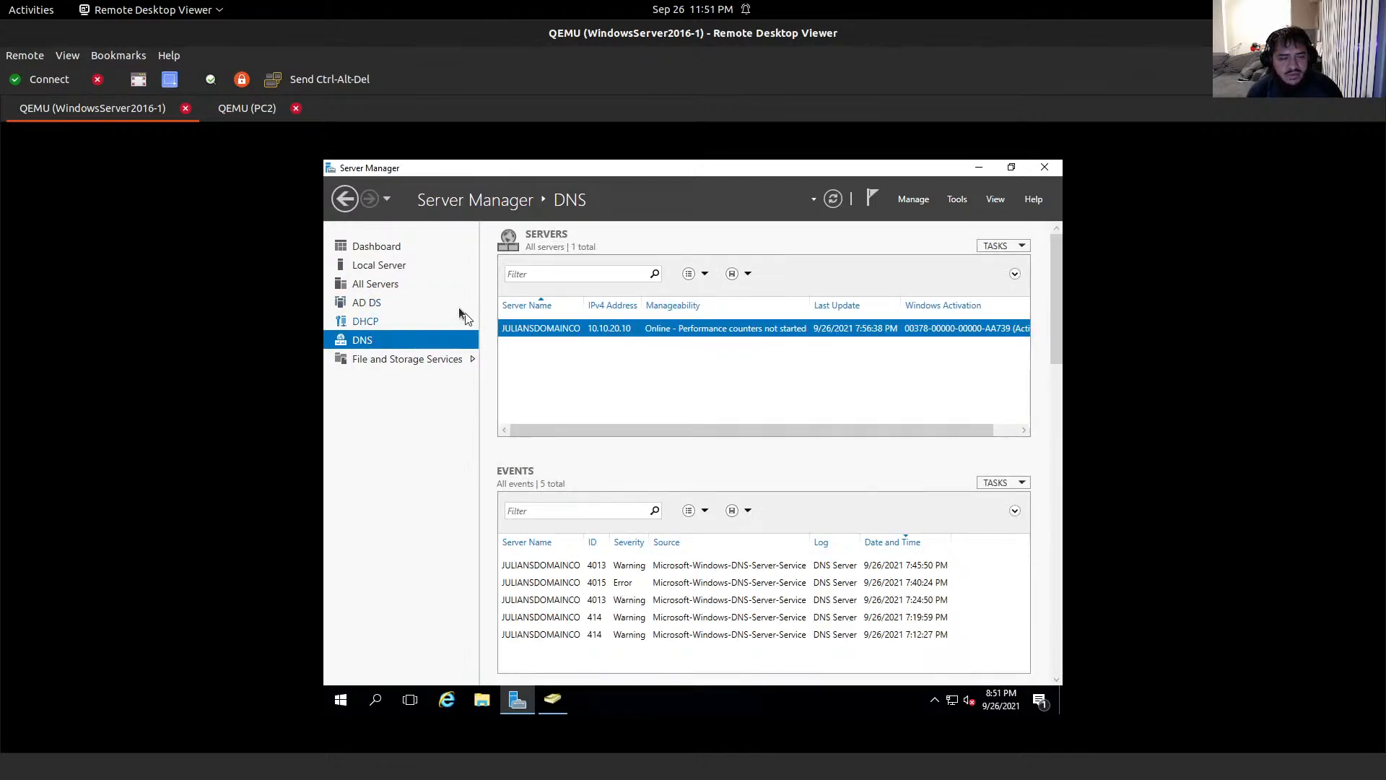
click(250, 116)
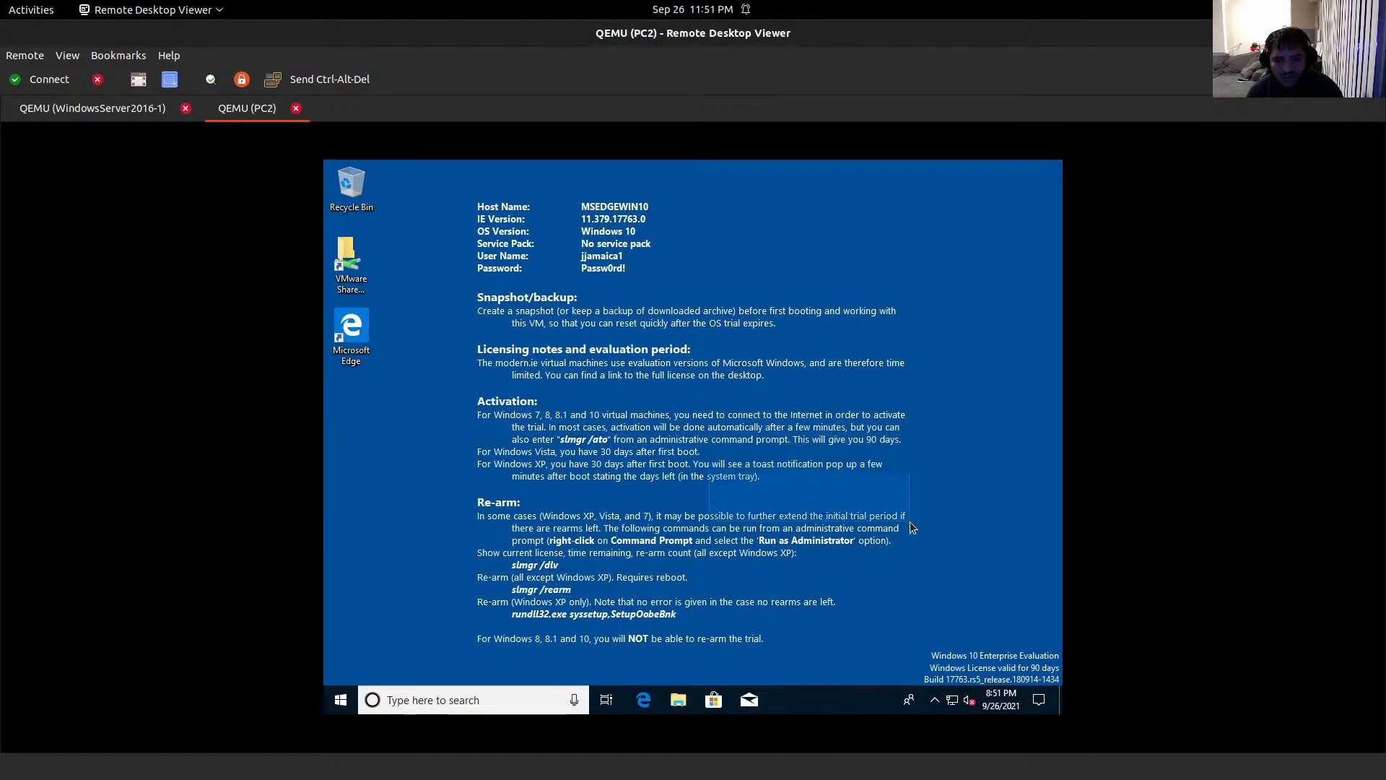
Step: Open Command Prompt on PC2 and run ipconfig /all to display its full network configuration
click(340, 705)
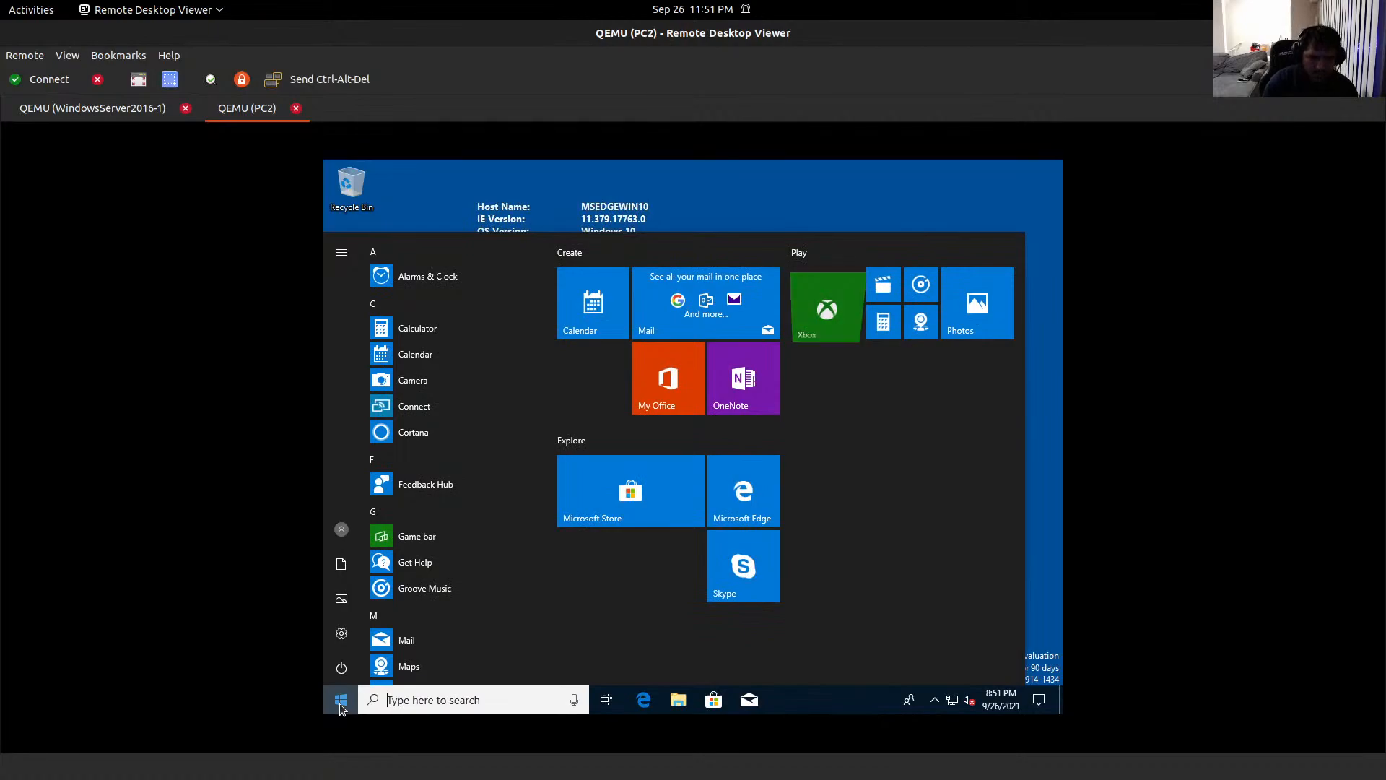
text(cmd)
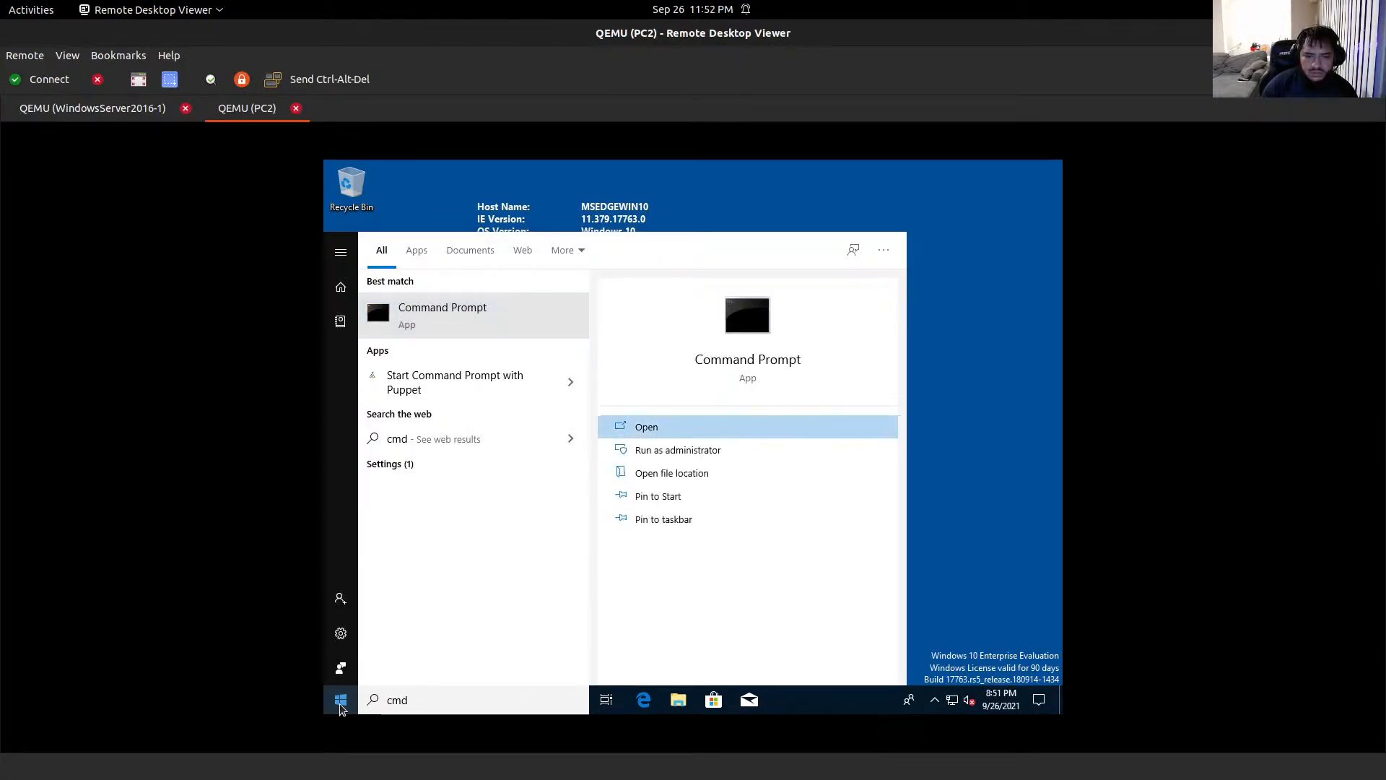
key(Return)
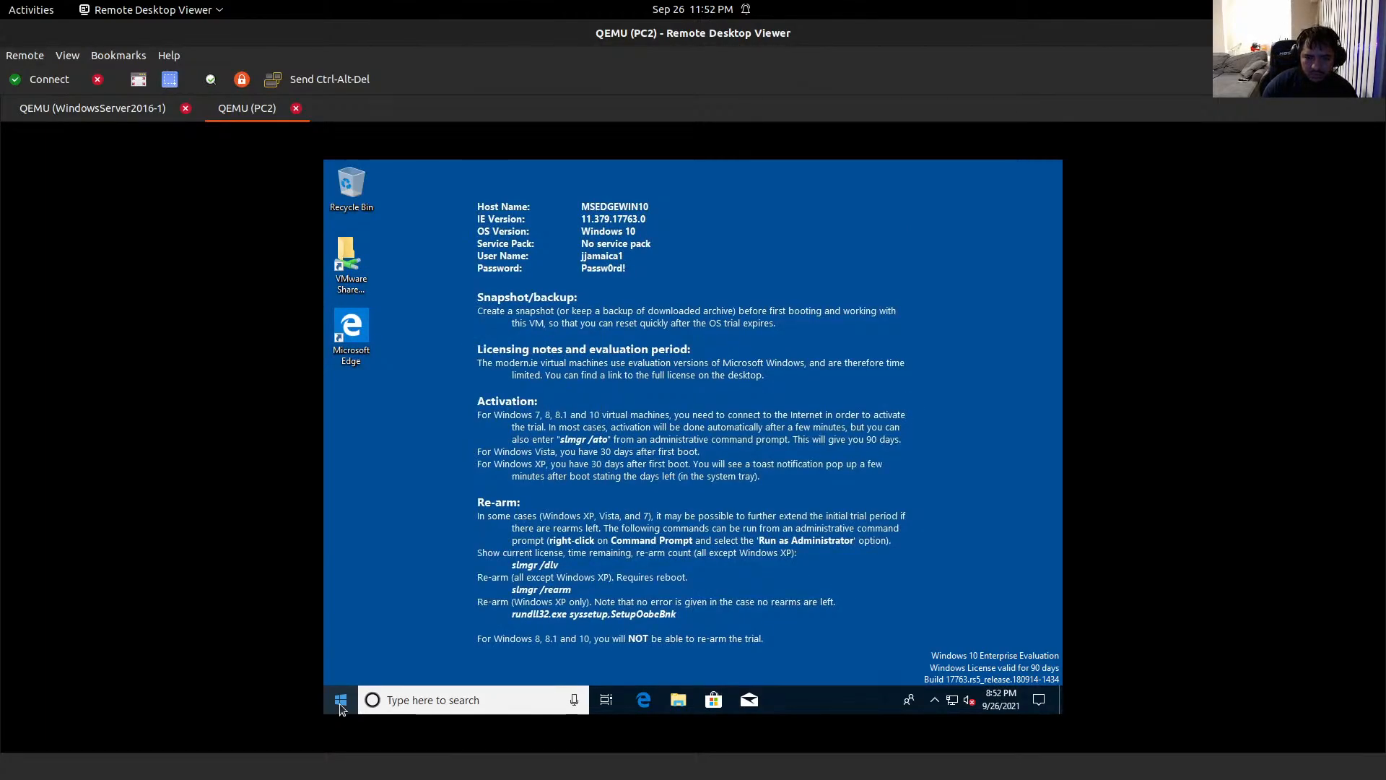
click(645, 429)
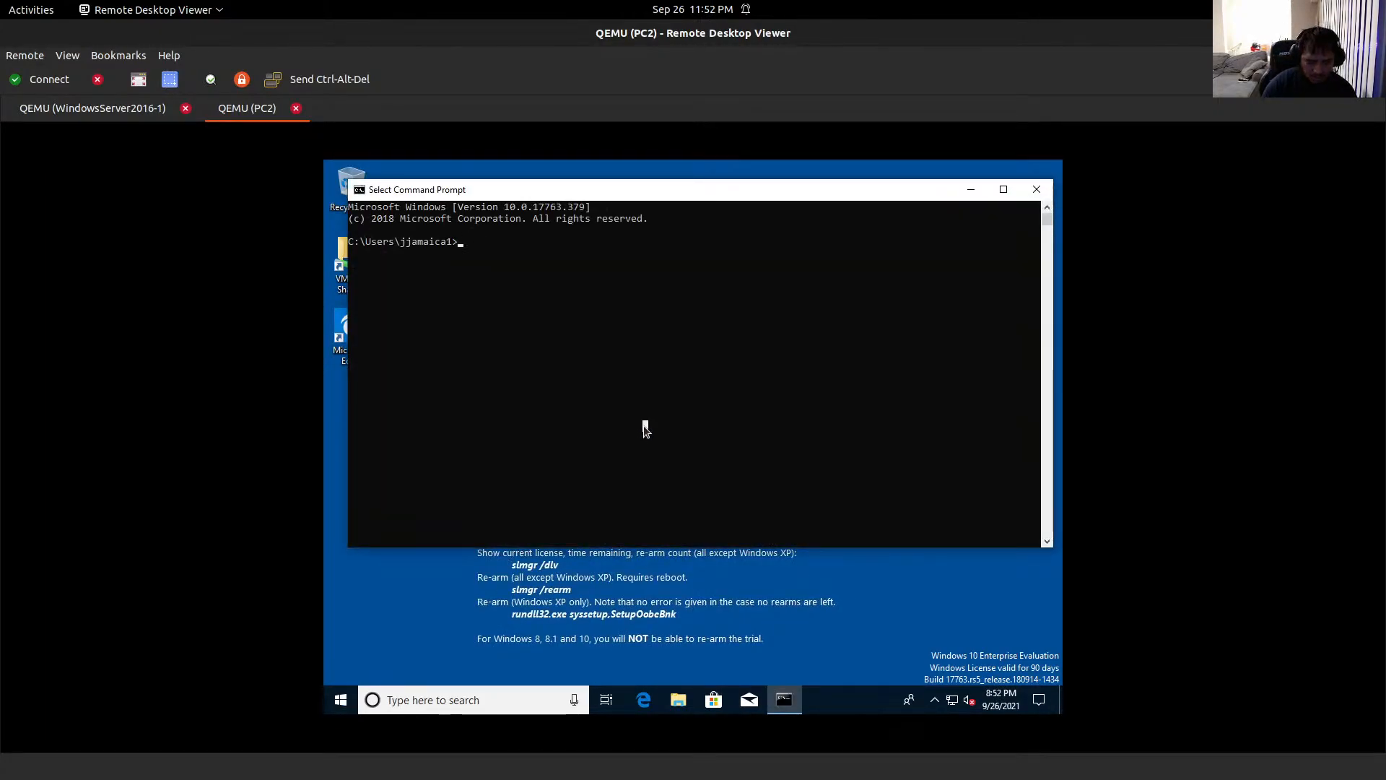
text(ipconfig)
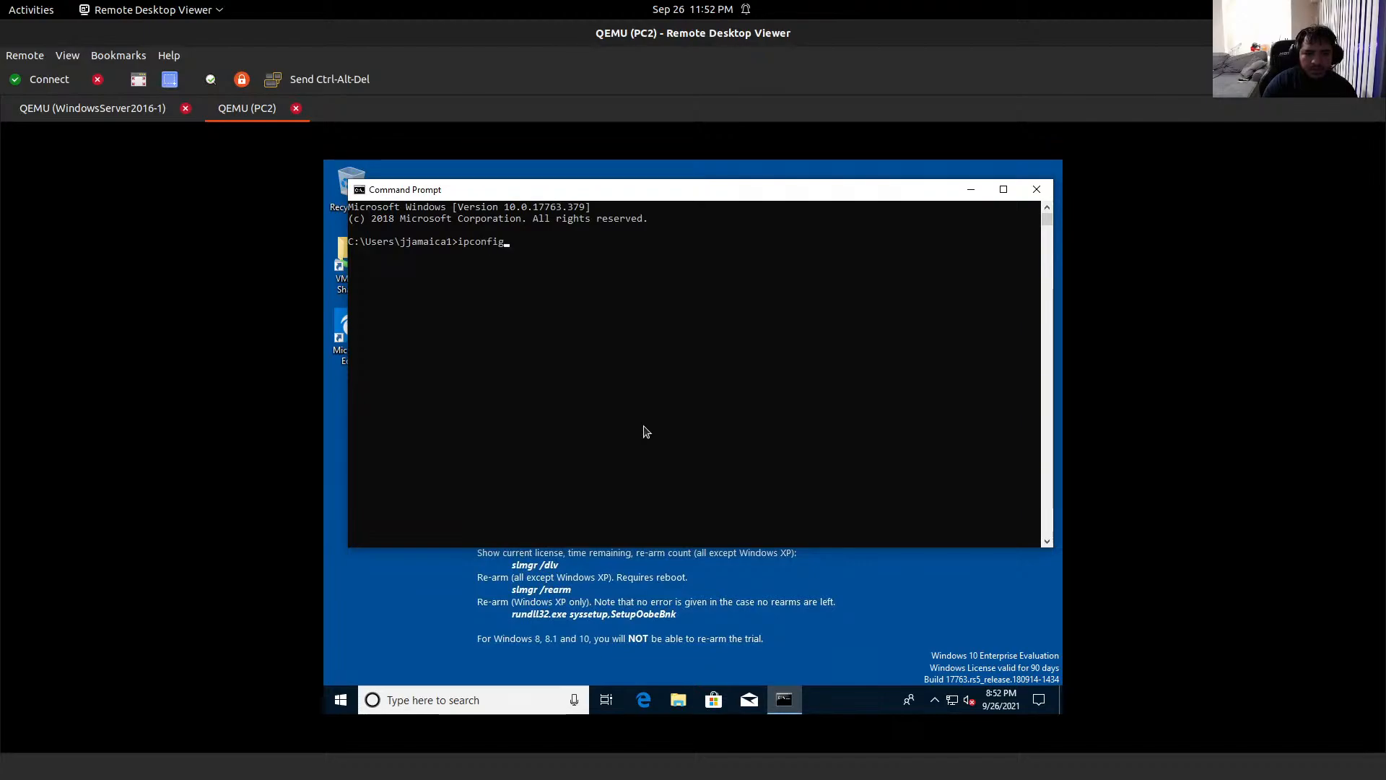
text( /all)
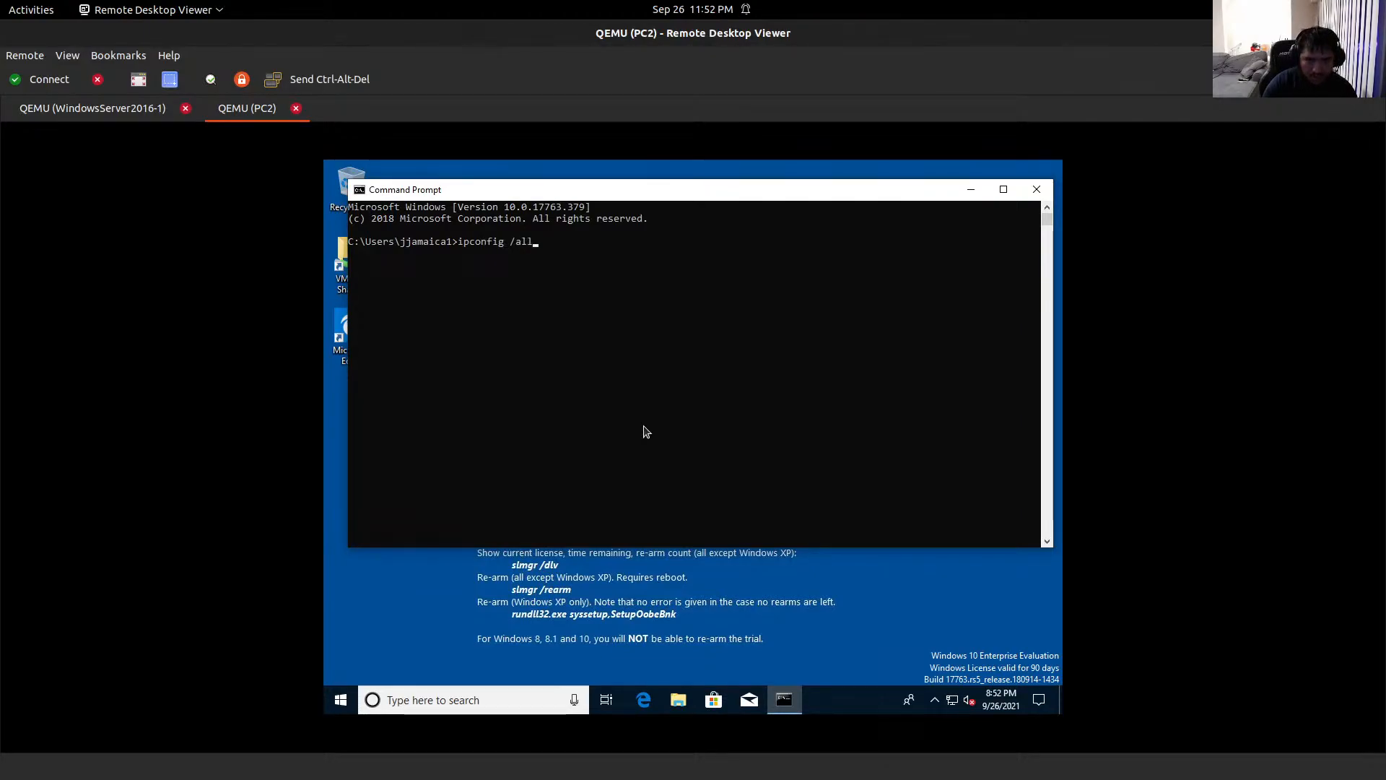
key(Return)
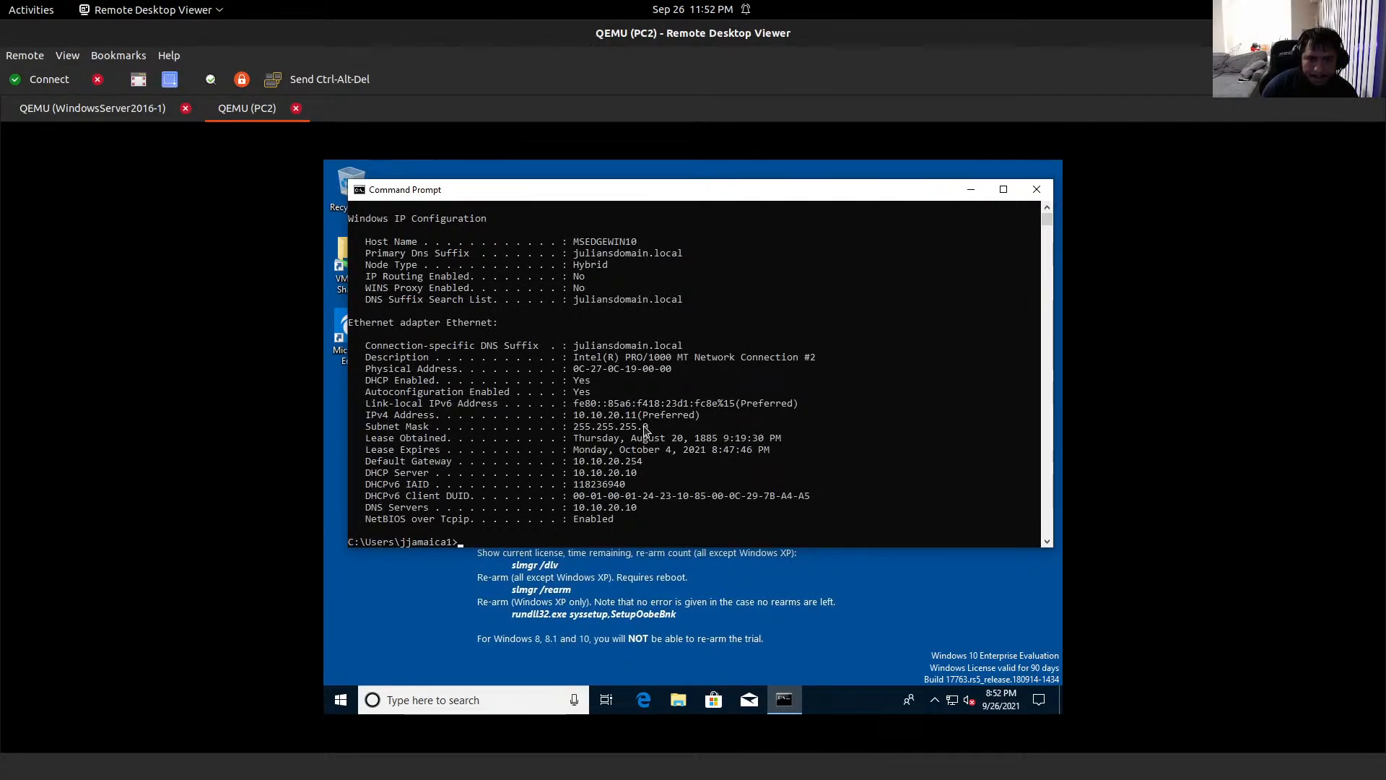
Step: Highlight the primary DNS suffix and the default gateway address in the ipconfig output
drag(688, 254, 583, 256)
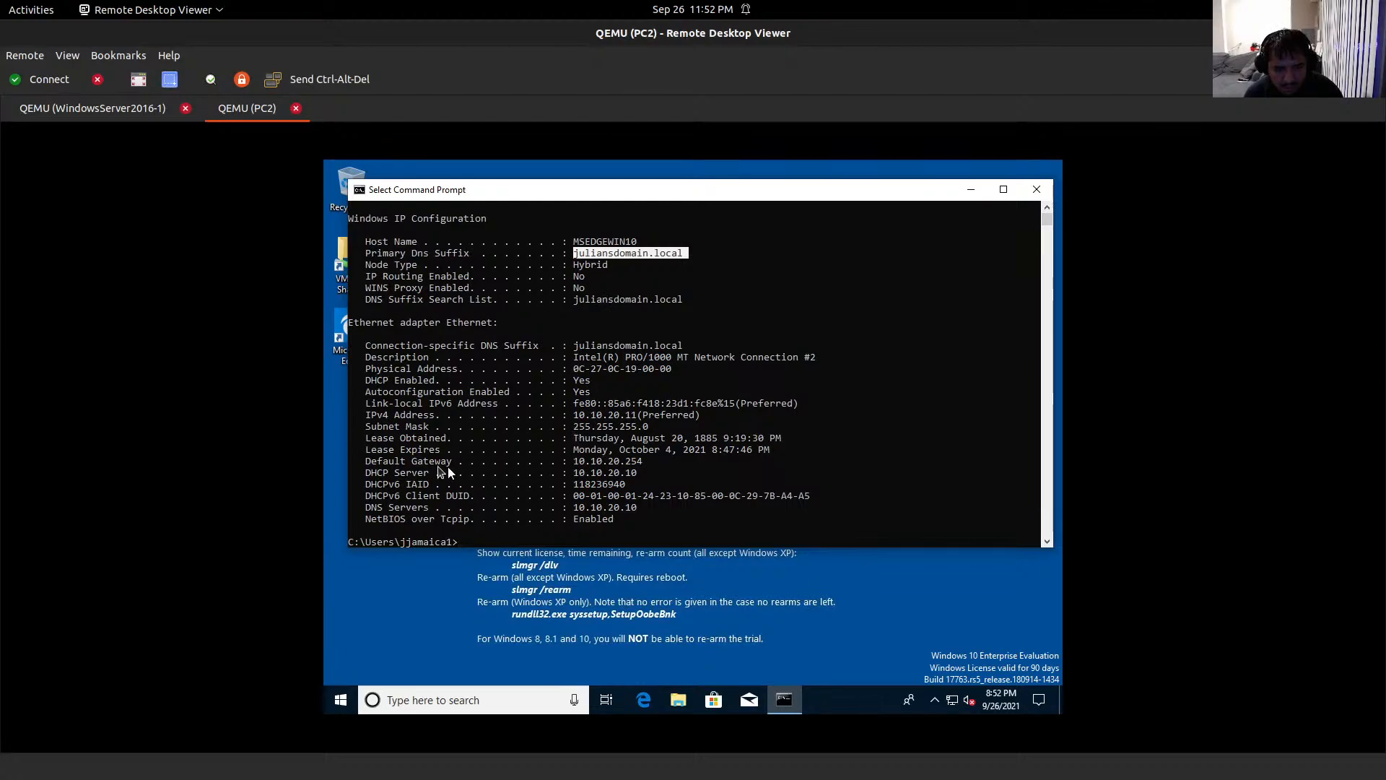
click(616, 462)
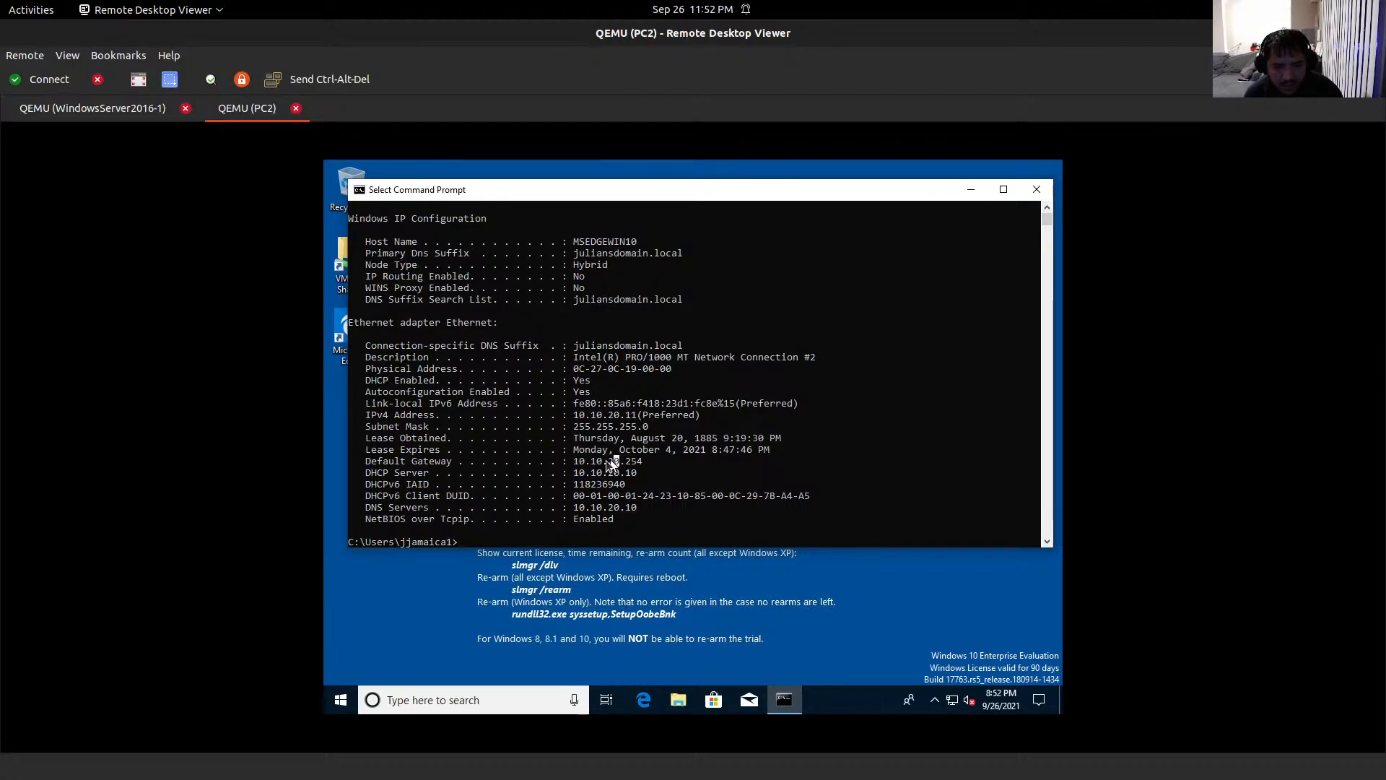
double_click(611, 462)
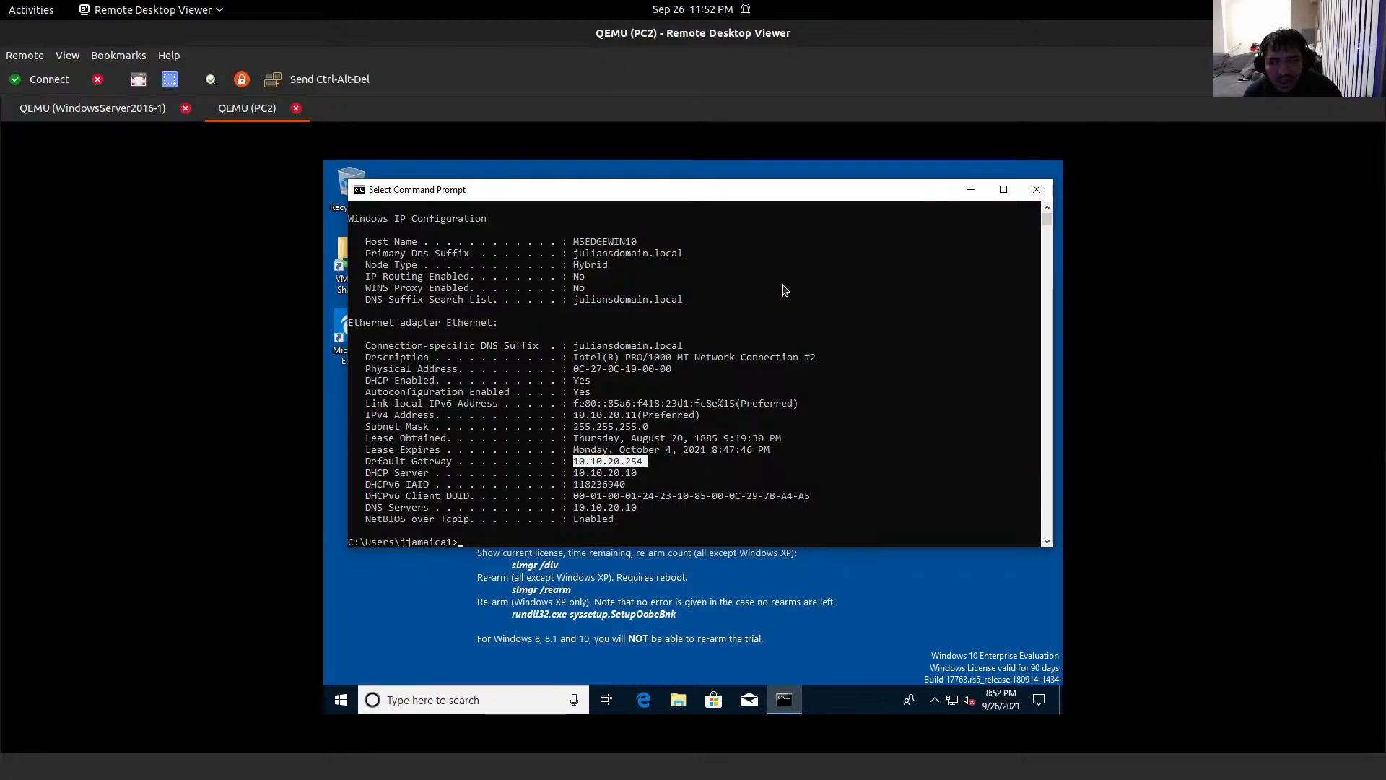
Step: Switch to the GNS3 topology to review SW2, SW5 and the AD/DNS/DHCP server, and return to PC2's console in Remote Desktop Viewer
key(alt+Tab)
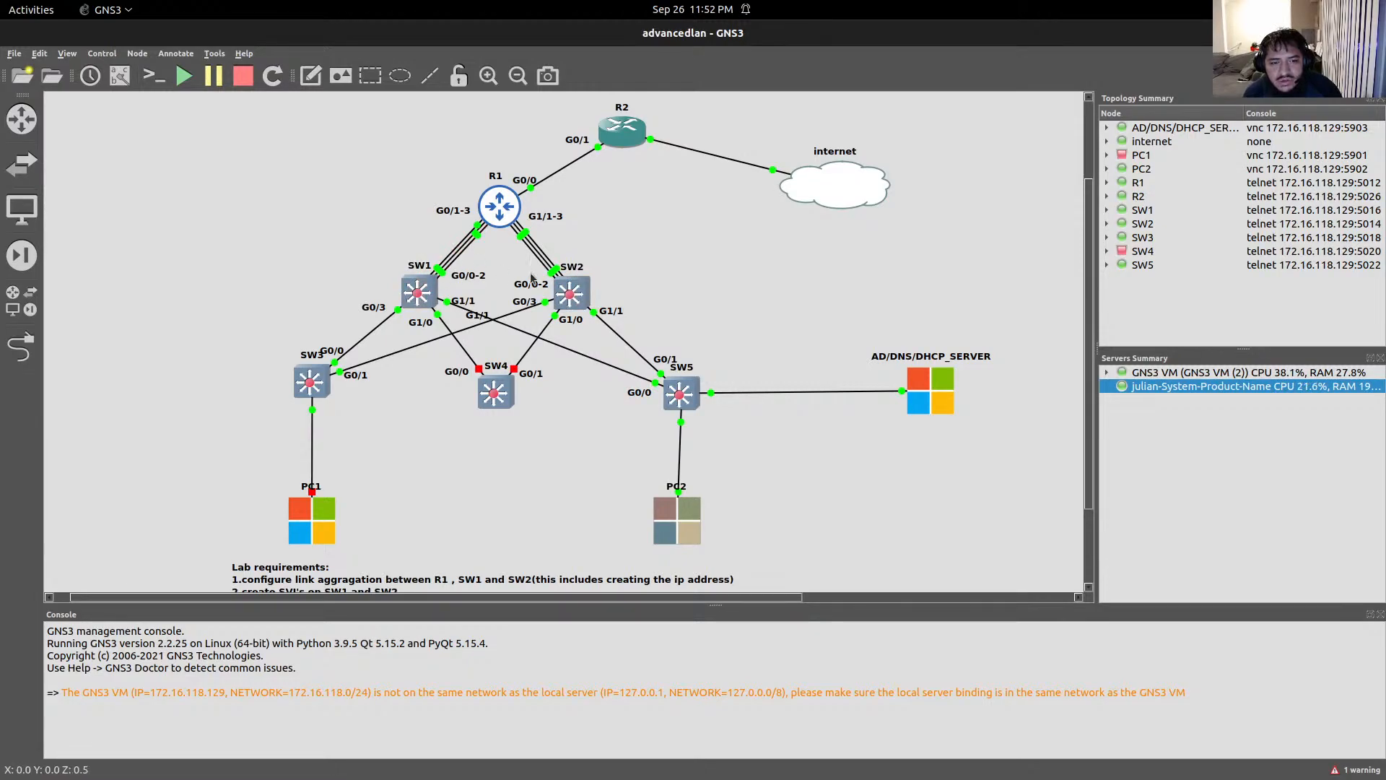
mouse_move(570, 309)
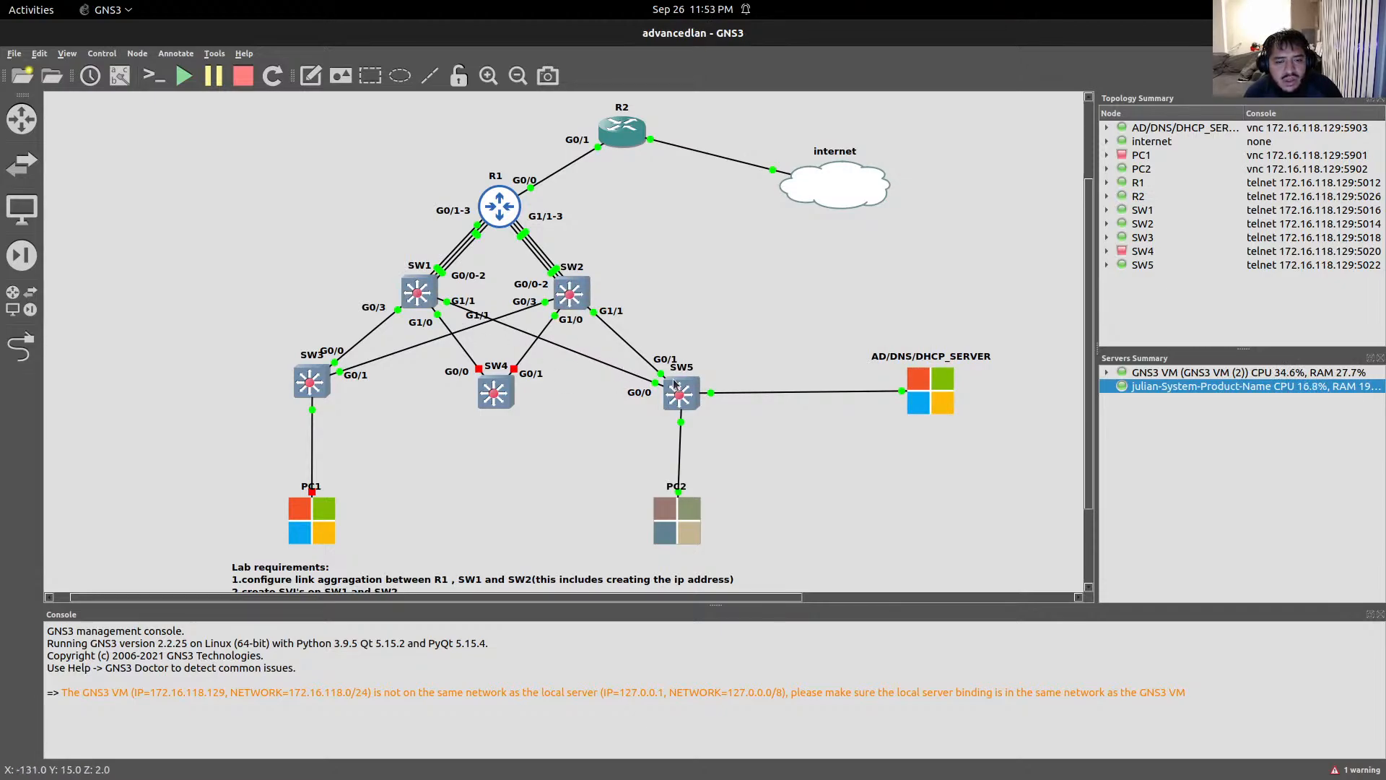
mouse_move(674, 384)
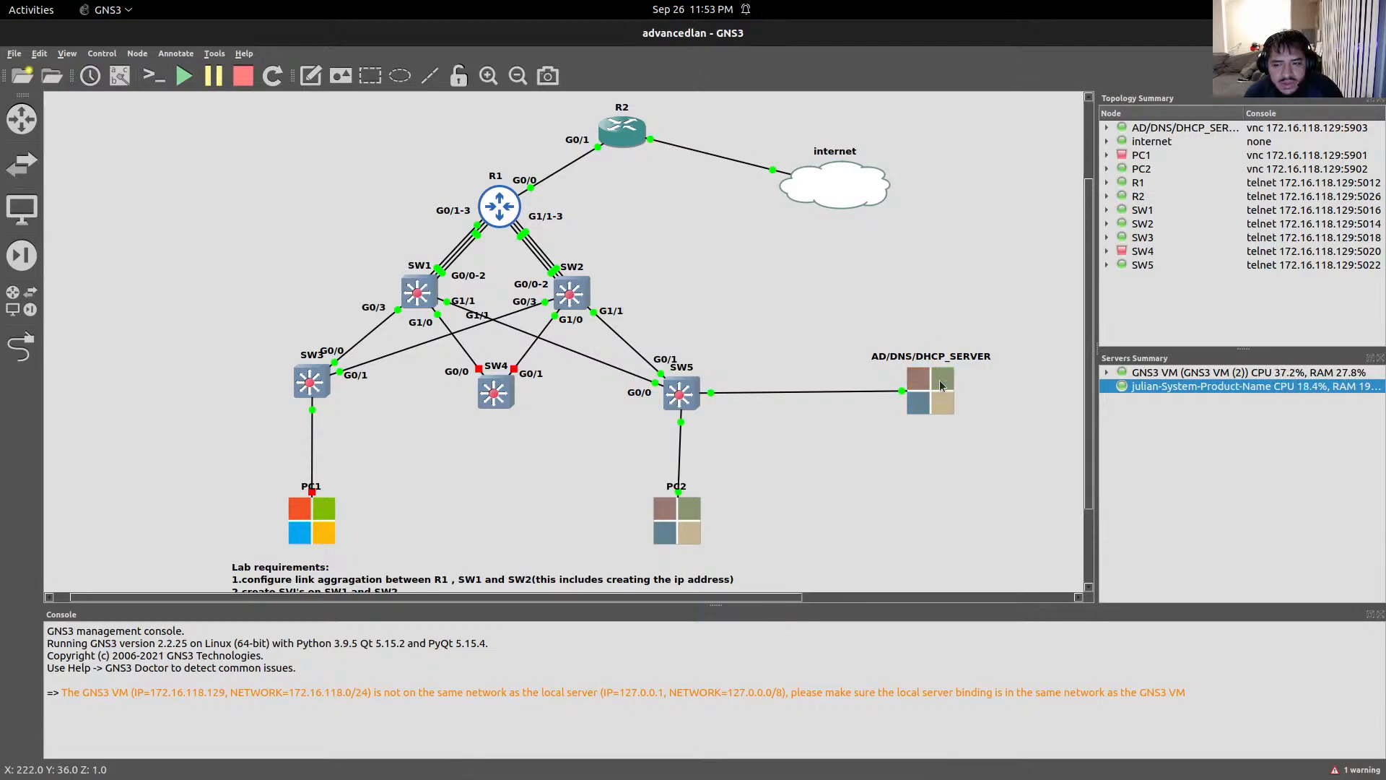
mouse_move(697, 771)
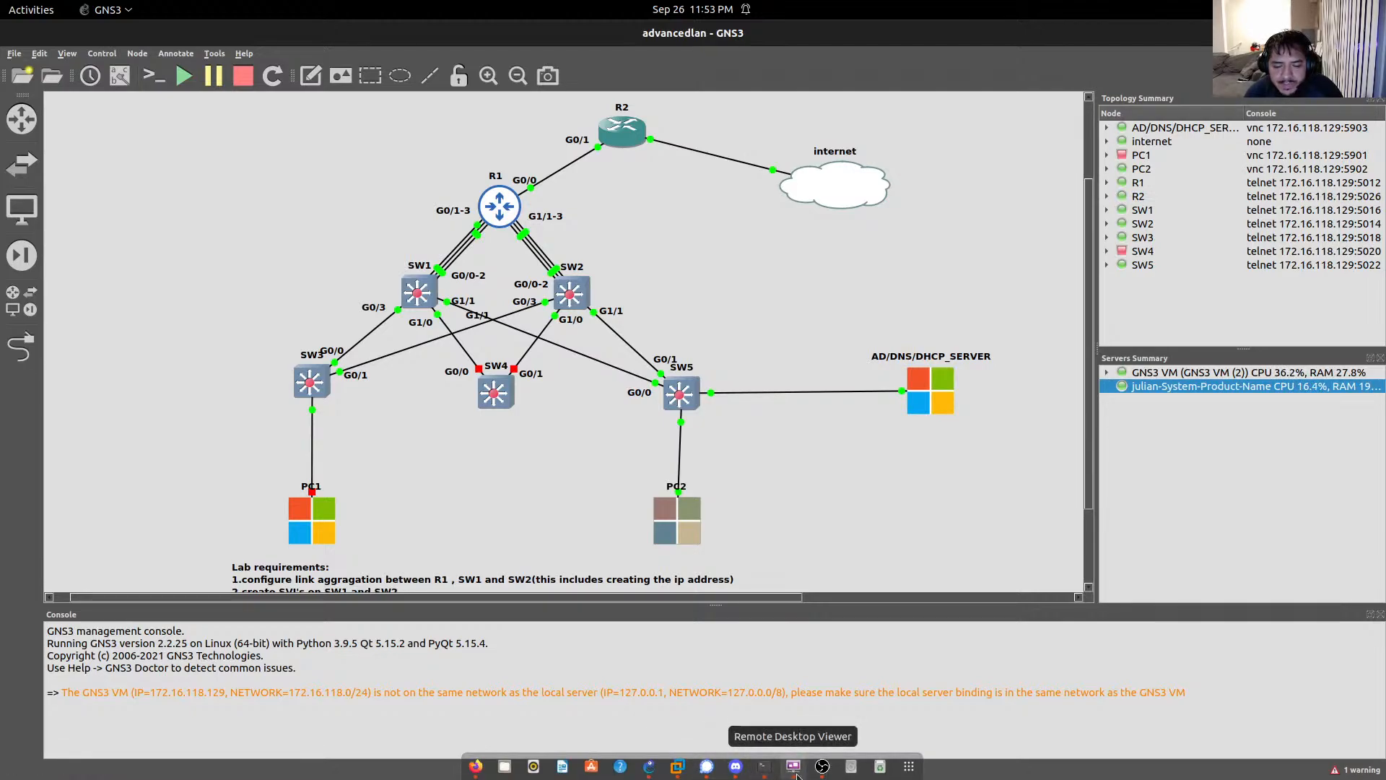
click(793, 765)
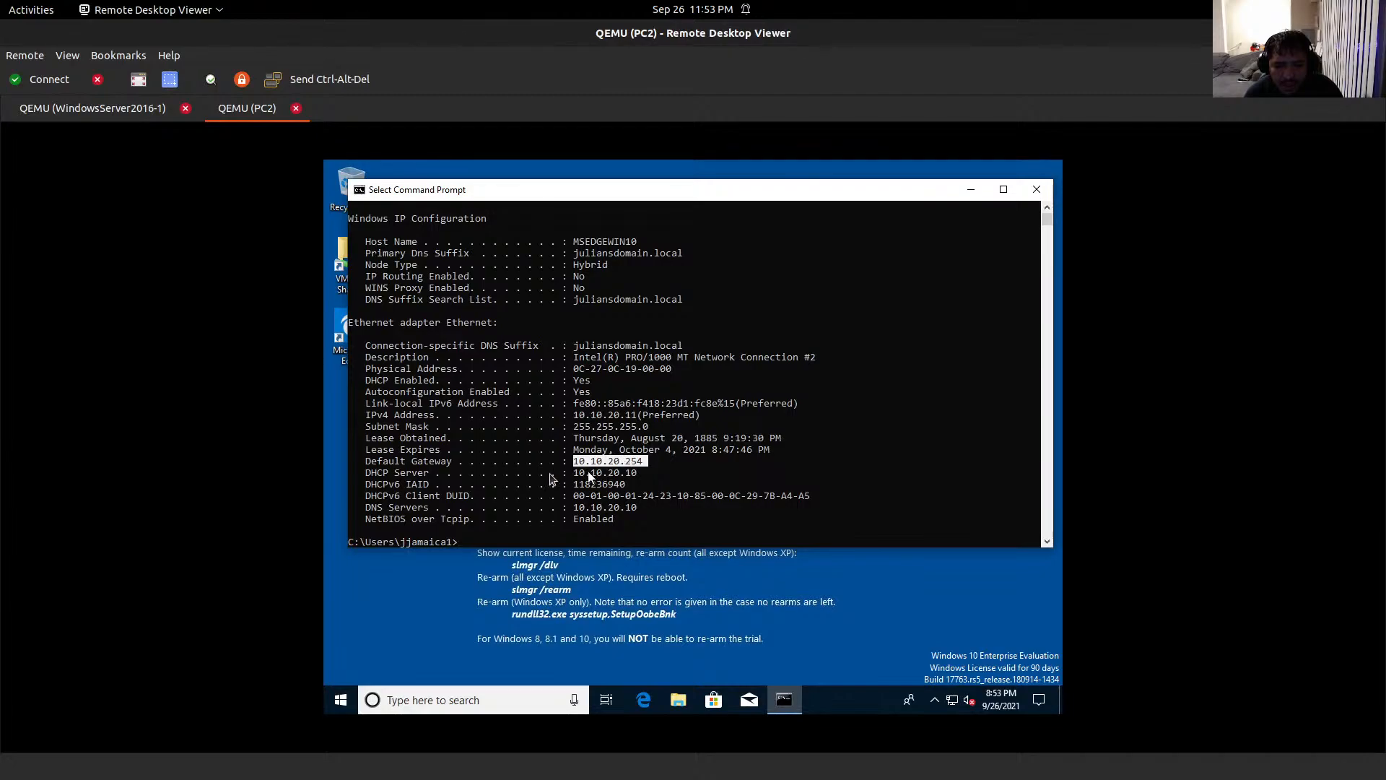
Step: Check the DHCP server, DNS server, host name and primary DNS suffix entries in the ipconfig output
drag(644, 472, 591, 477)
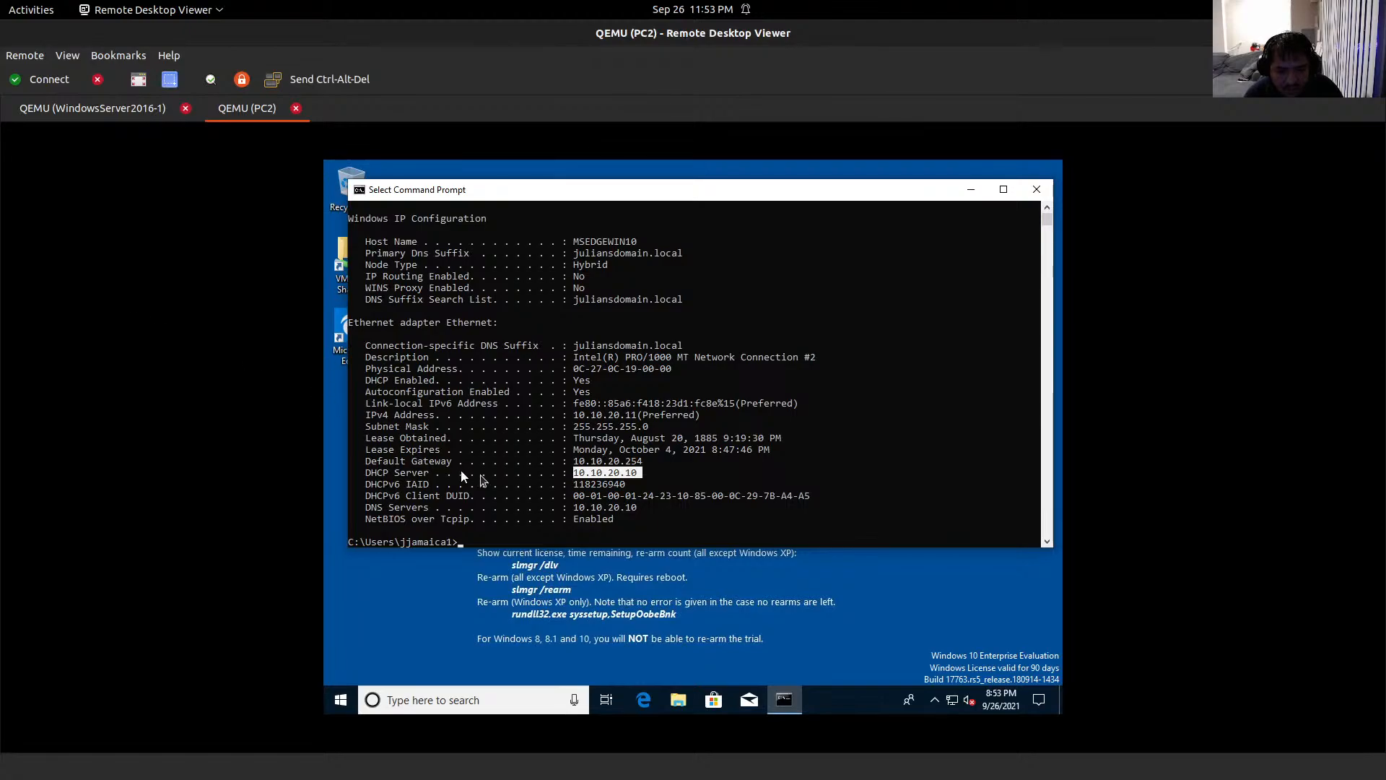
drag(632, 511, 578, 511)
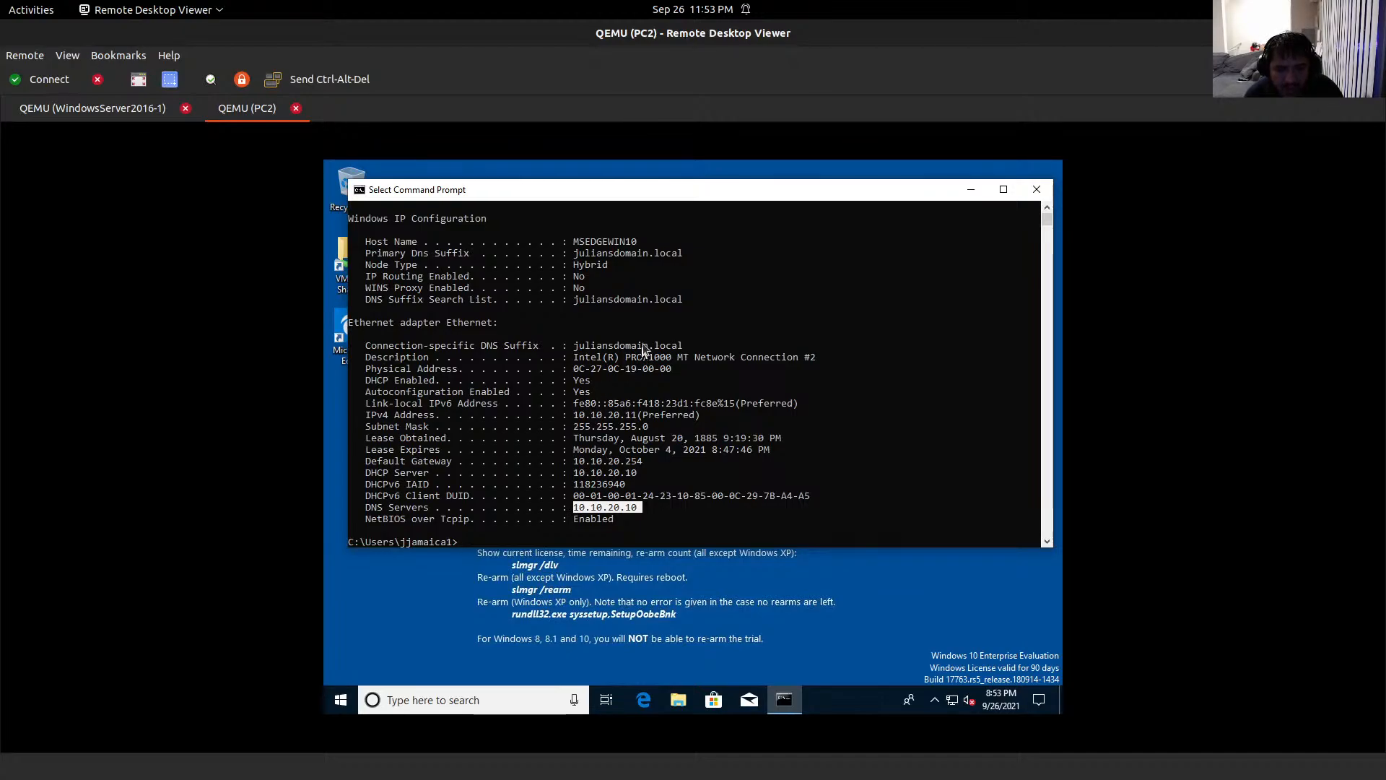
double_click(610, 242)
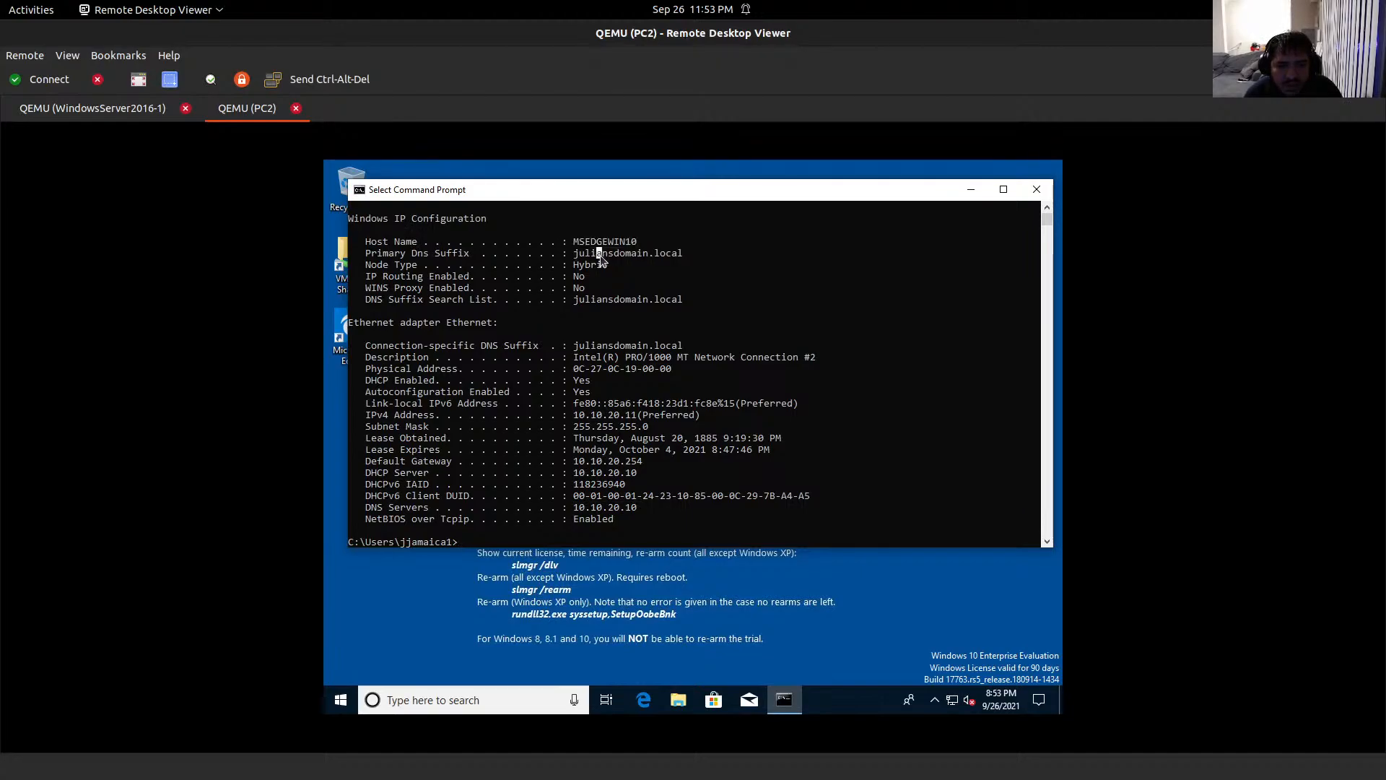
double_click(600, 253)
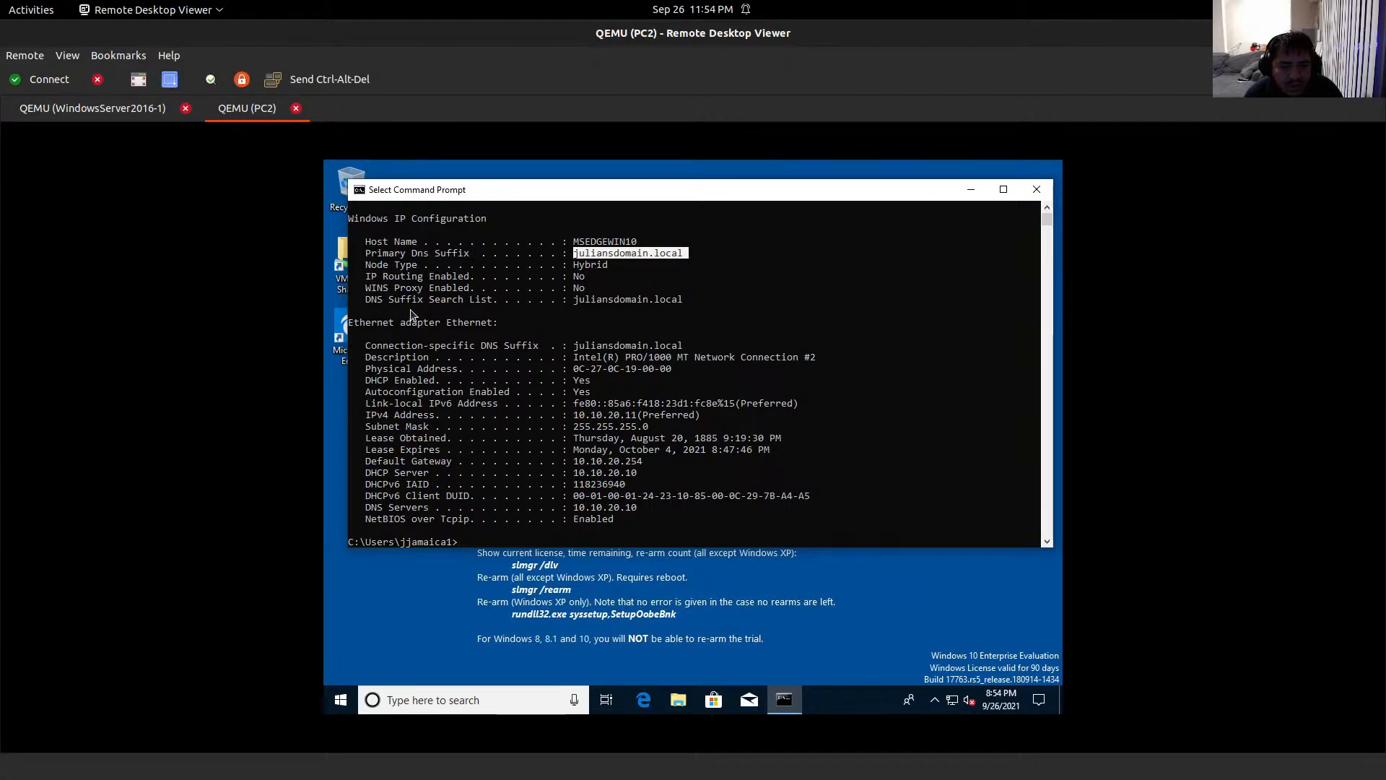
scroll(426, 412, up, 2)
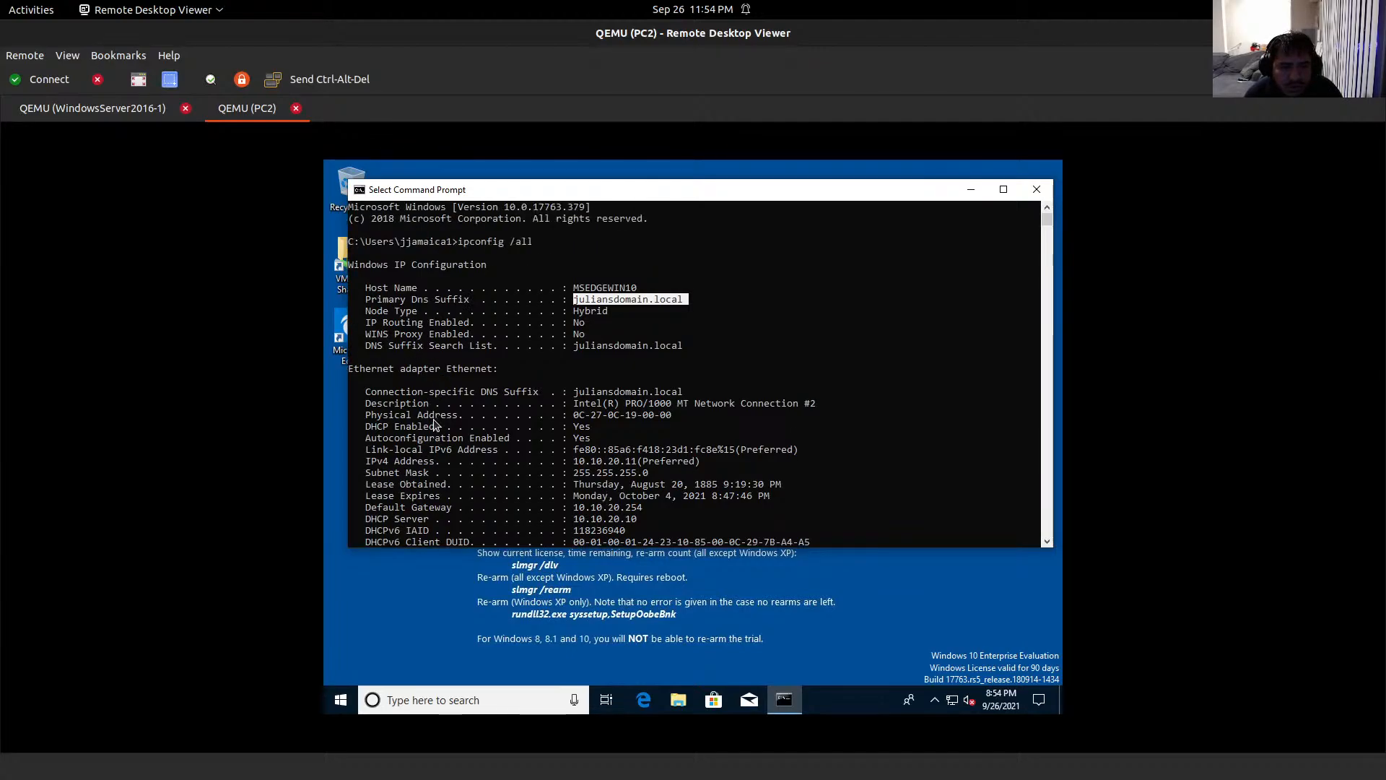
scroll(448, 444, down, 6)
scroll(483, 491, up, 6)
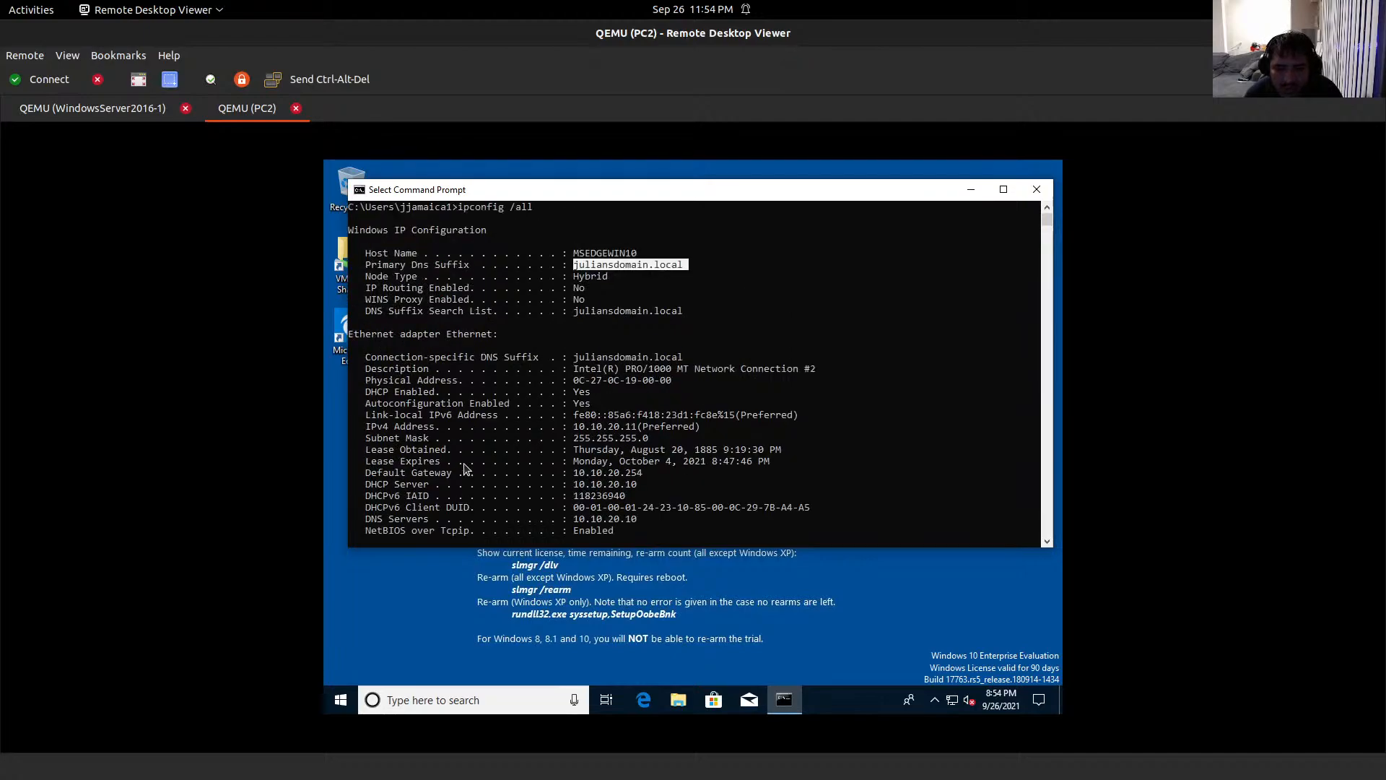
Step: Minimize Command Prompt, sign out of the domain user's account on PC2, and unlock the screen to reach the sign-in page
click(971, 190)
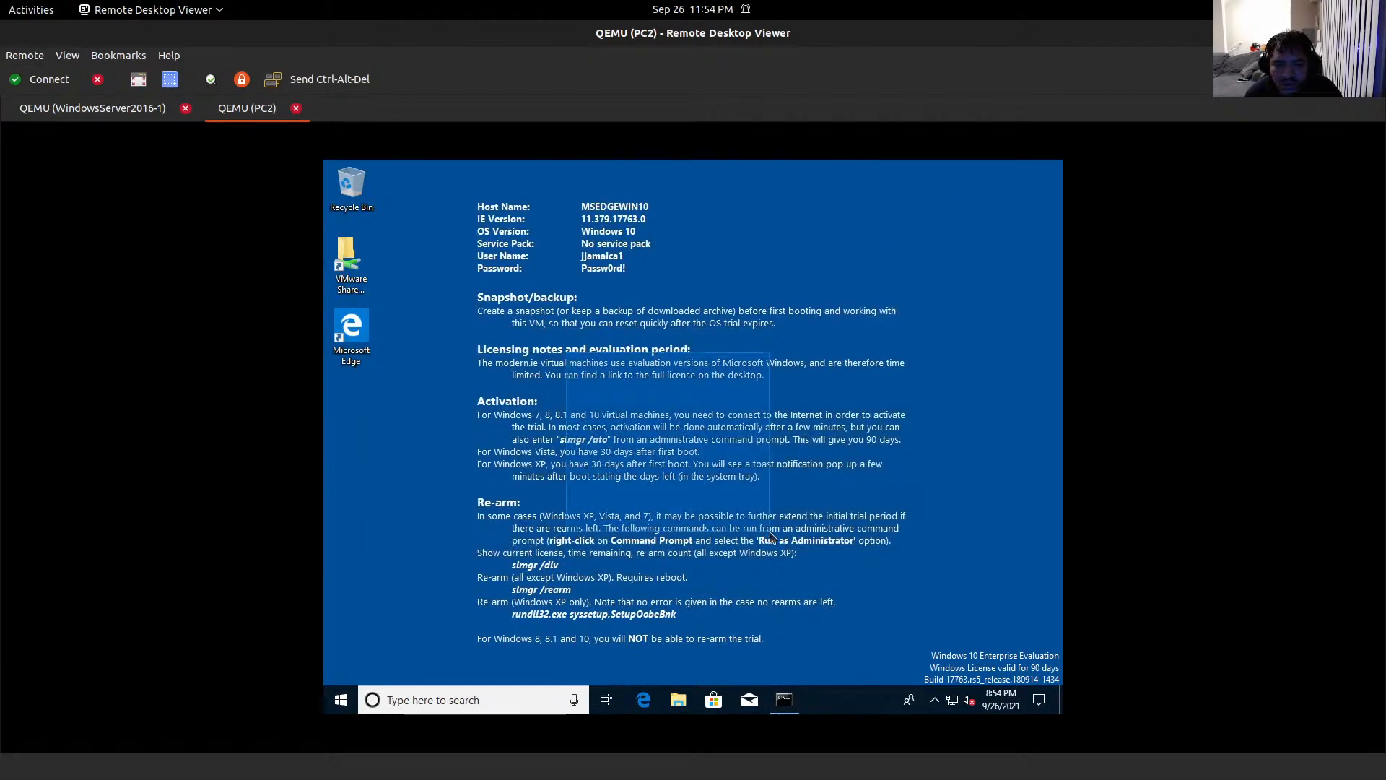
click(352, 704)
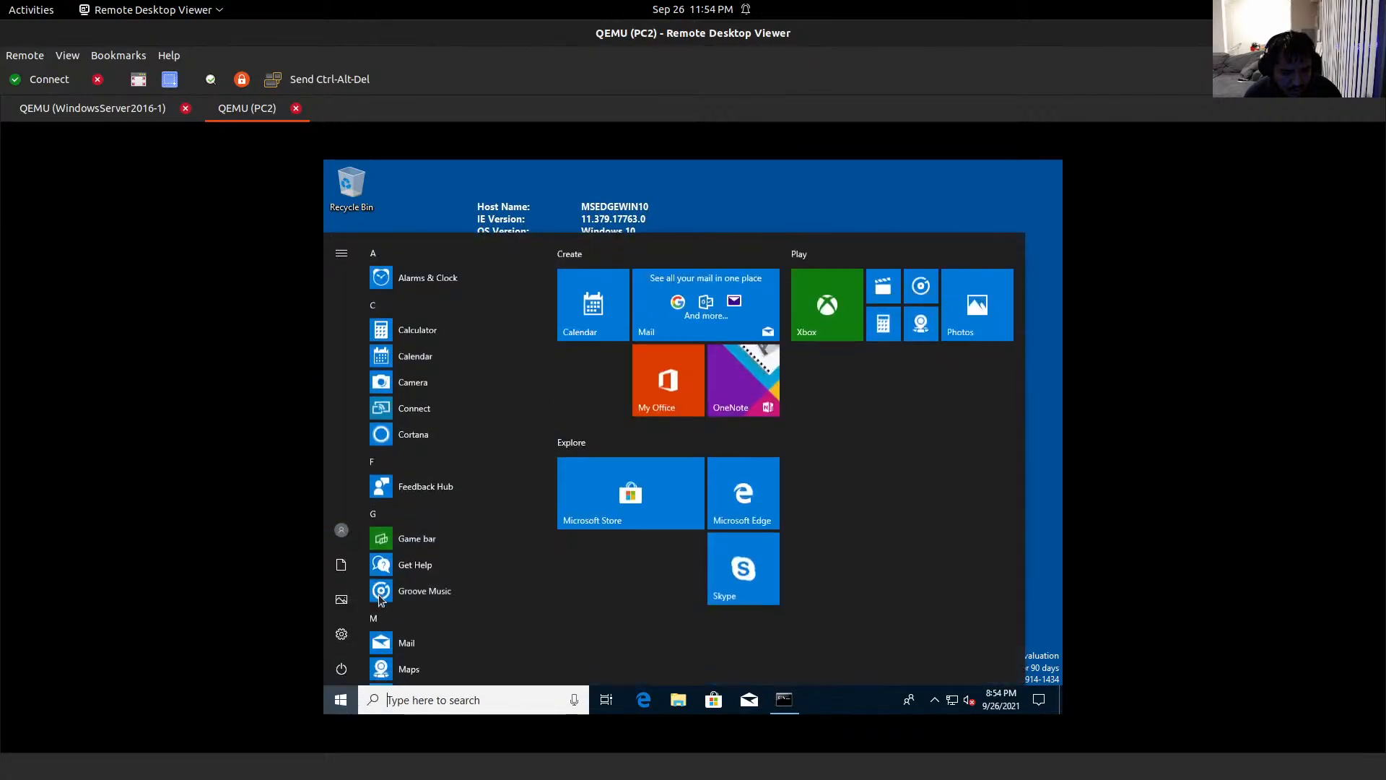
click(342, 670)
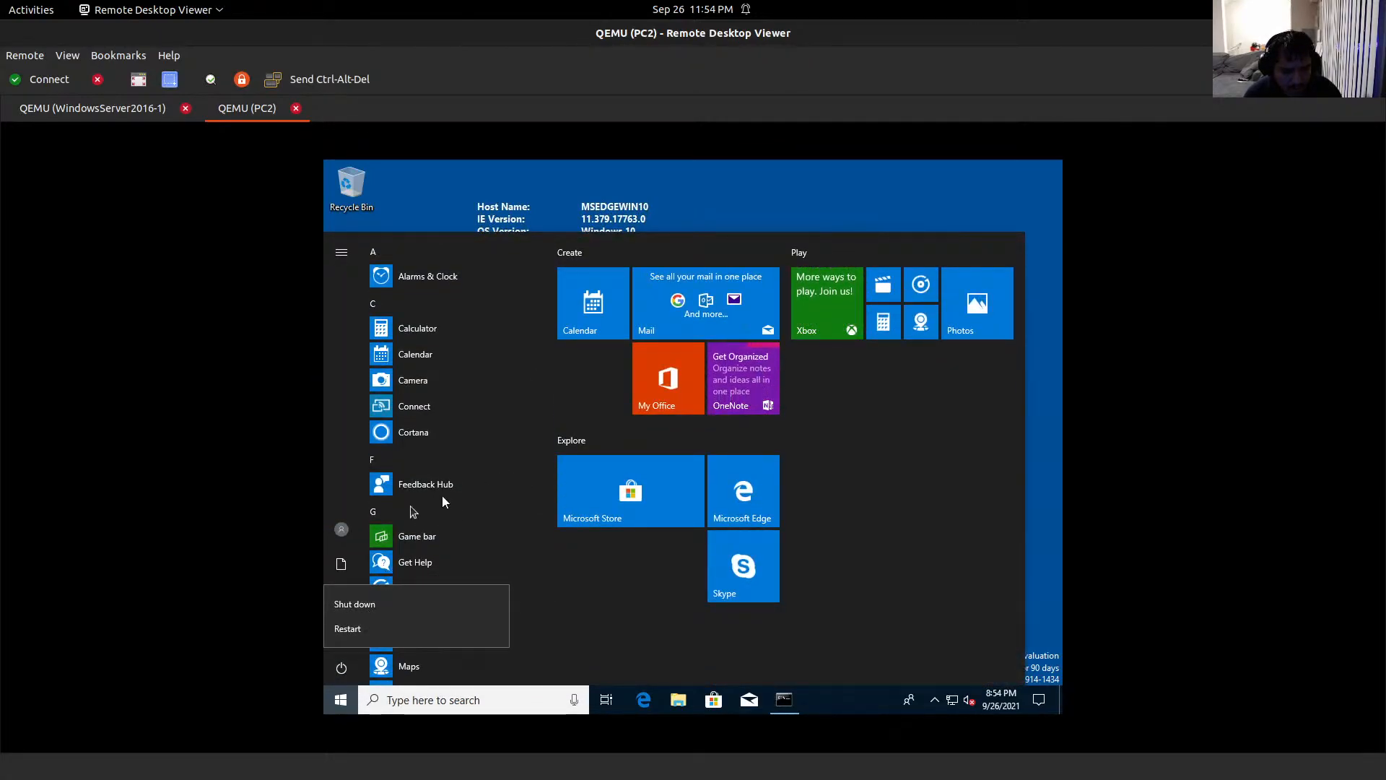
click(357, 459)
click(353, 530)
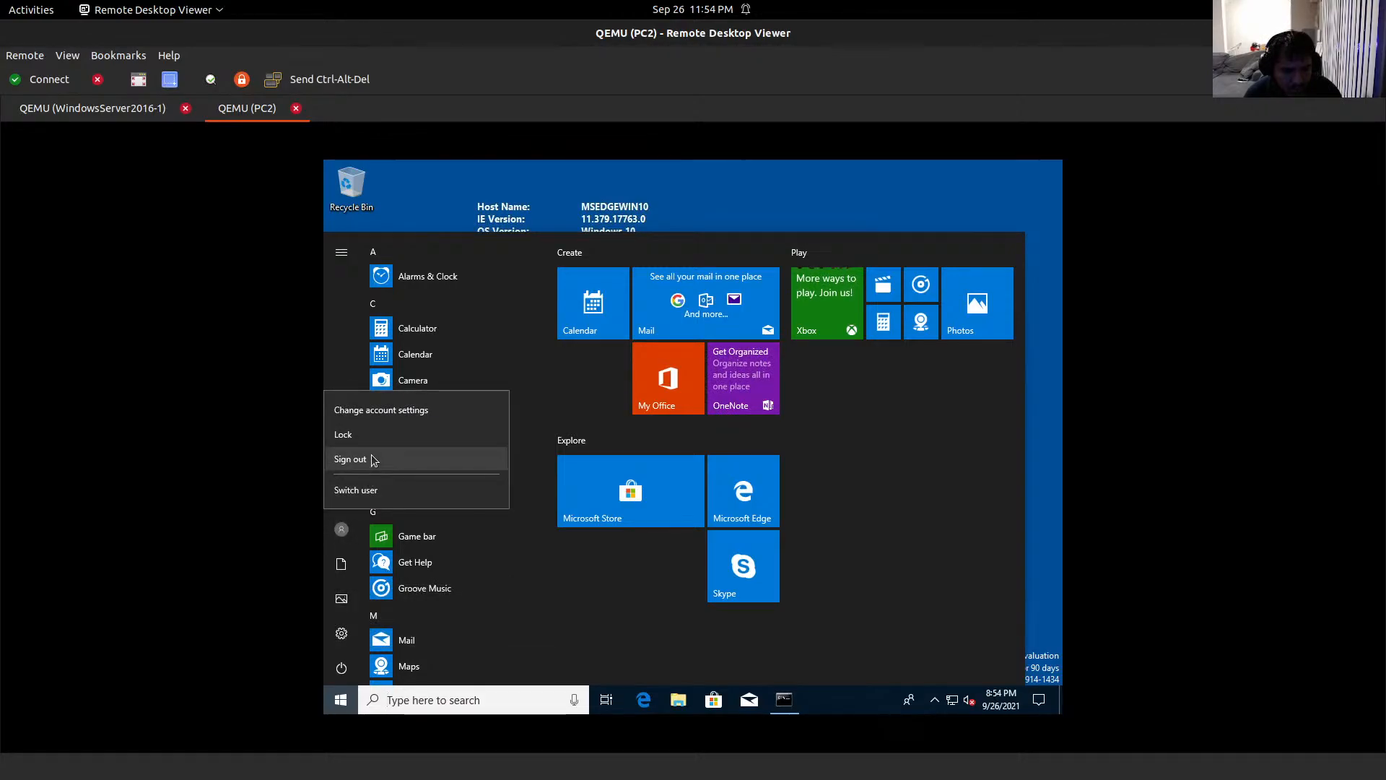
key(Escape)
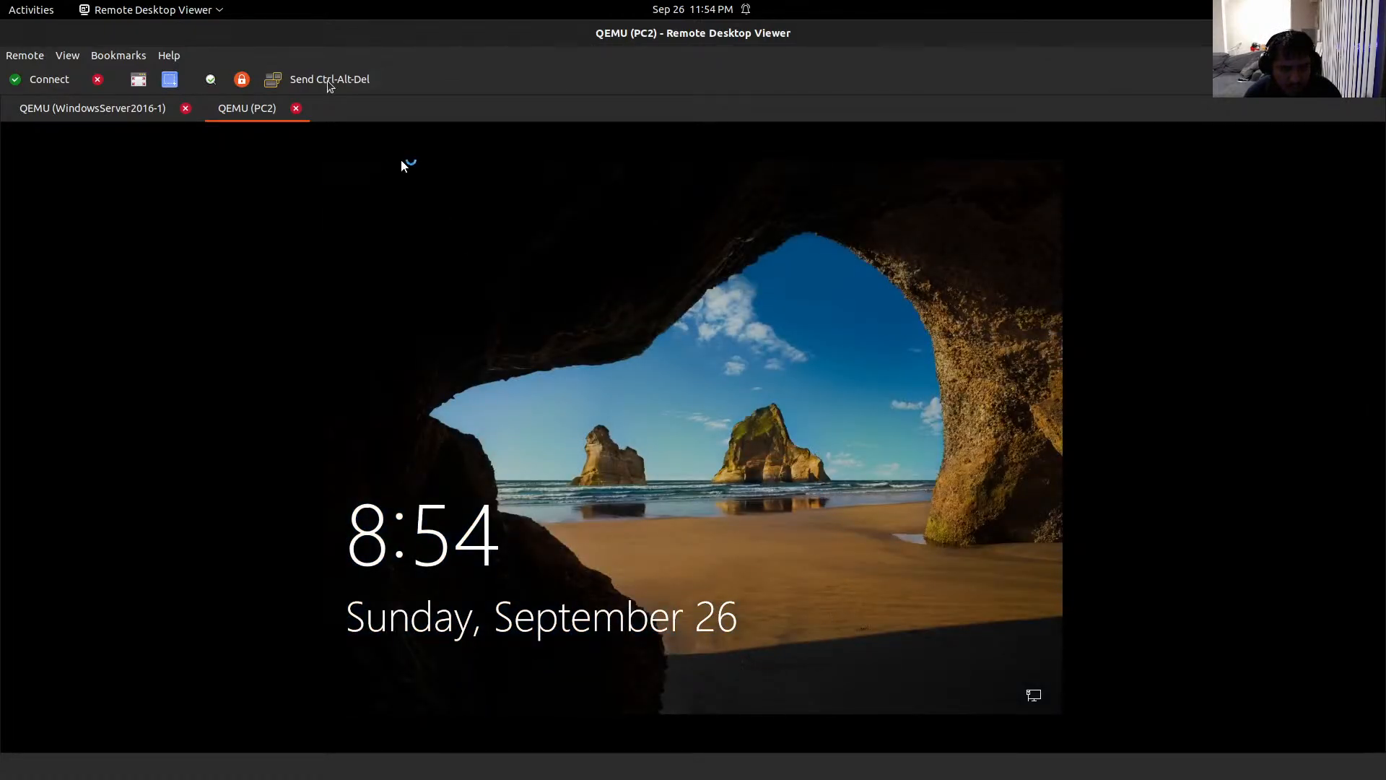
click(328, 80)
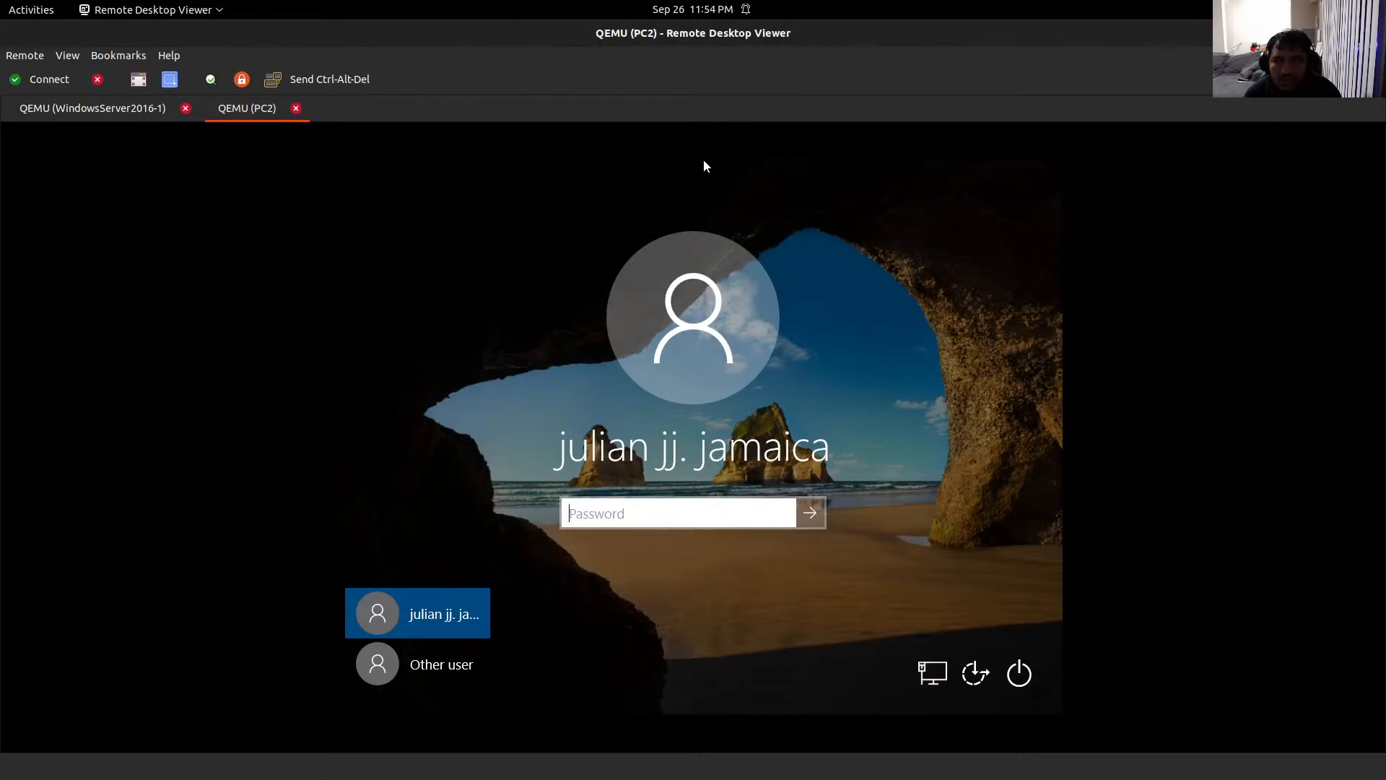
Step: Return to the GNS3 topology and examine the connection details of router R1 and the internet cloud
key(alt+Tab)
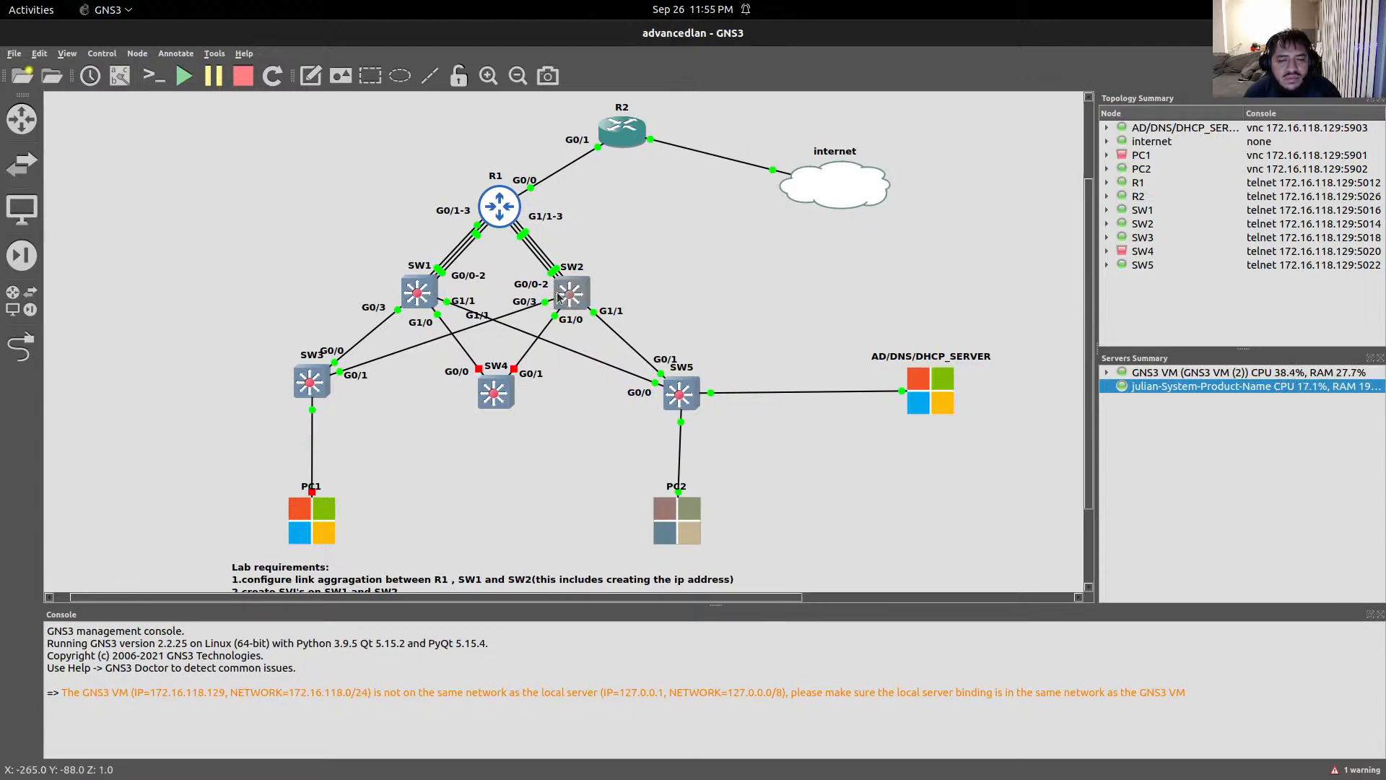
mouse_move(558, 297)
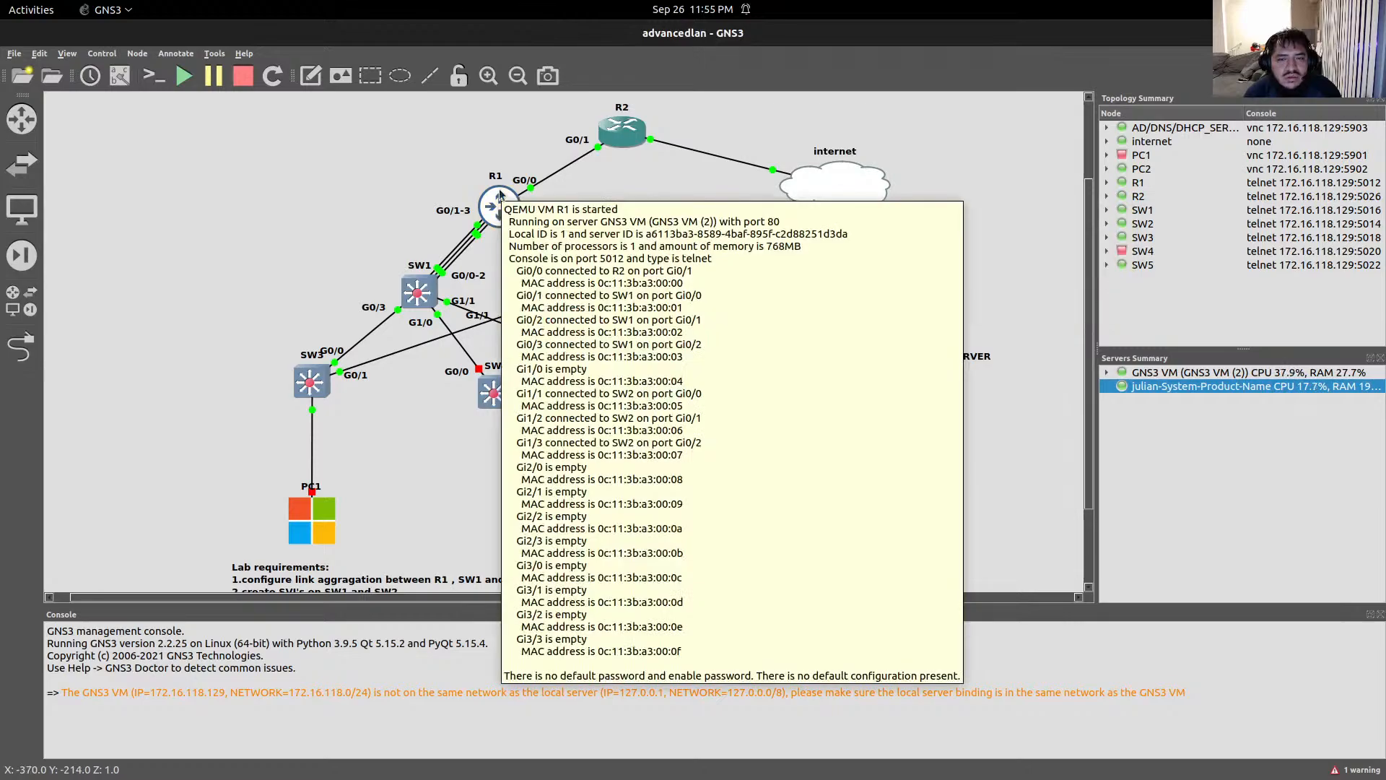
mouse_move(812, 206)
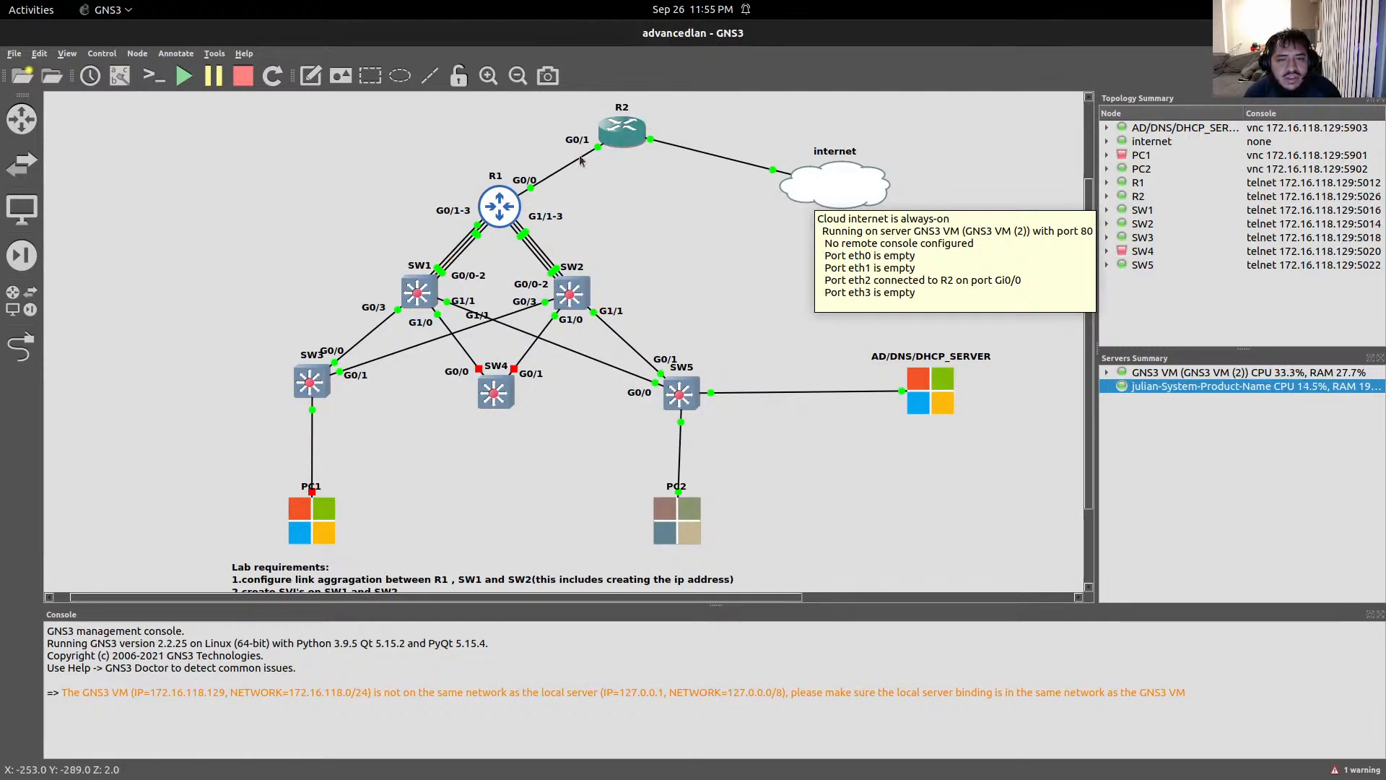